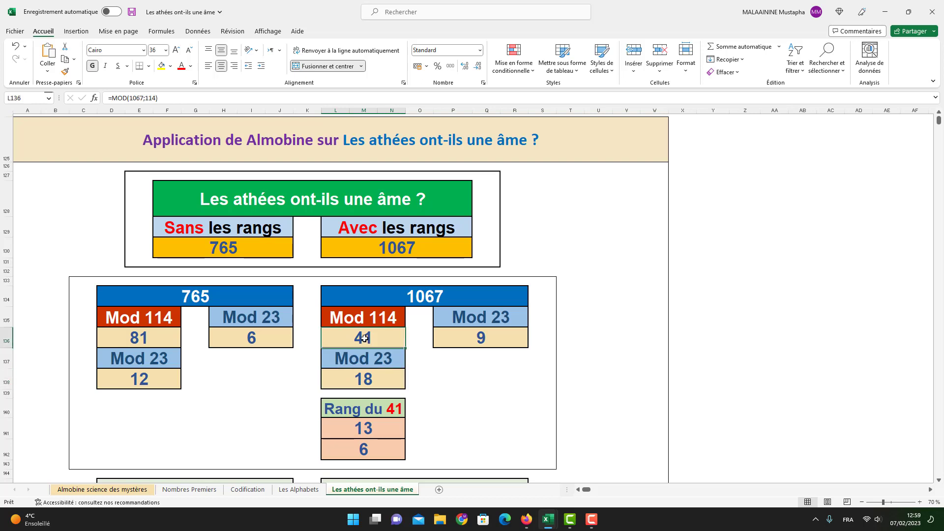
# - Inspect the formulas in D146 (Somme SANS) and L146 (Somme AVEC) to see which Mod and rank cells each one sums
pyautogui.moveTo(169, 344); pyautogui.dragTo(468, 449)
pyautogui.scroll(-2, 468, 442)
pyautogui.doubleClick(206, 400)
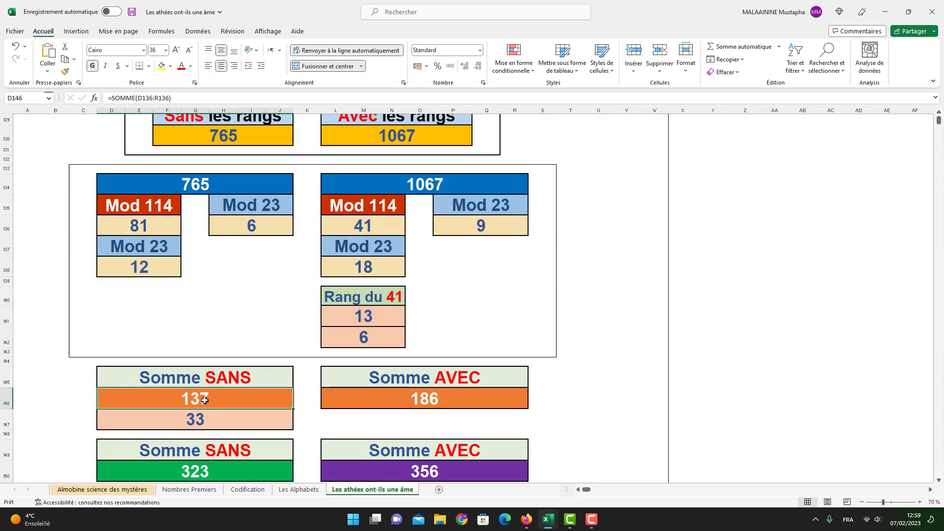
pyautogui.press('Escape')
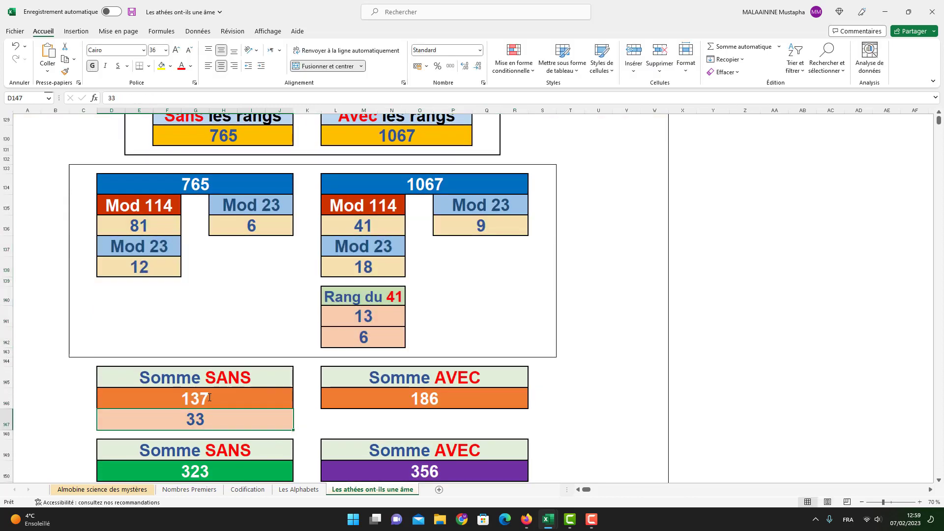
pyautogui.doubleClick(352, 394)
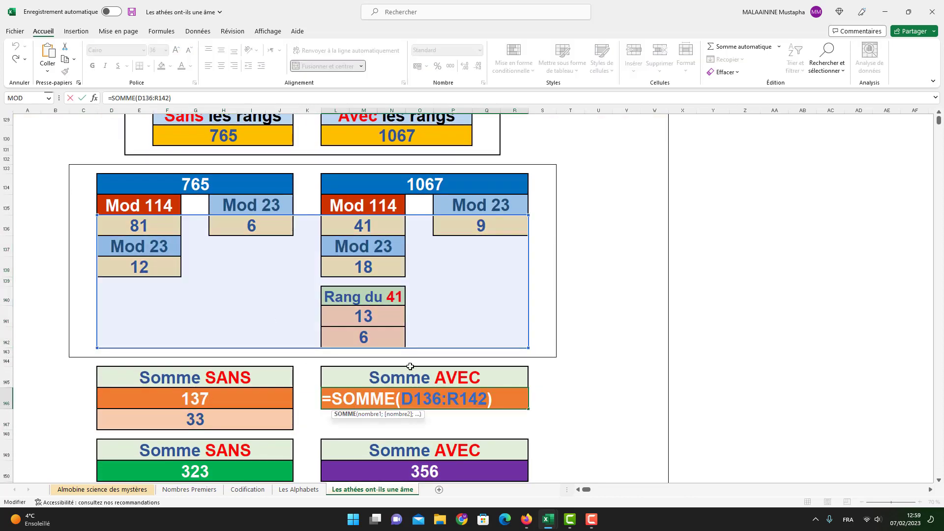
pyautogui.press('Return')
pyautogui.click(212, 395)
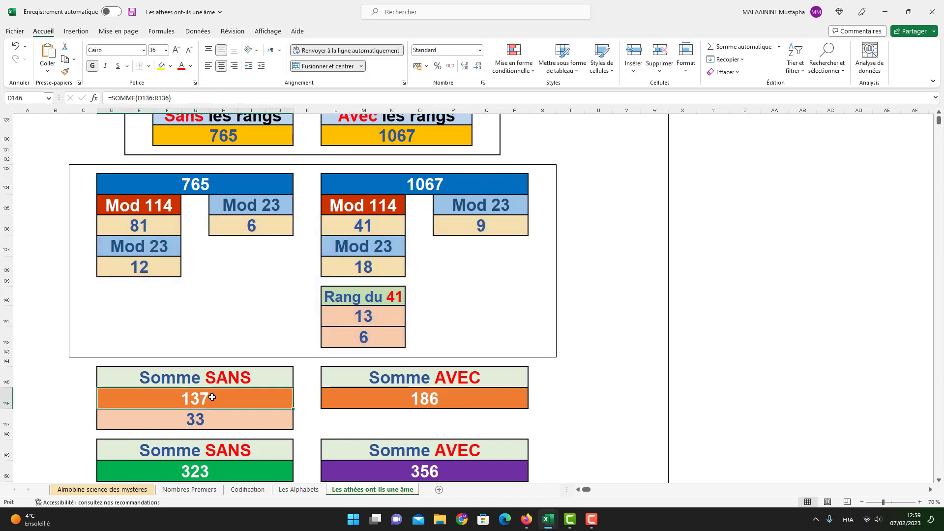
pyautogui.click(204, 420)
pyautogui.scroll(-1, 197, 398)
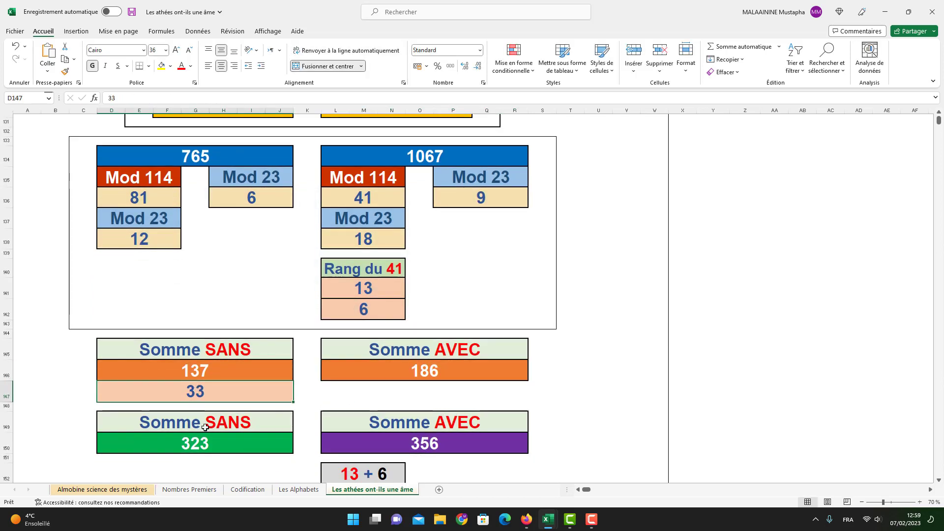
# - Check which cells the second Somme SANS and Somme AVEC formulas in D150 and L150 add up
pyautogui.doubleClick(188, 443)
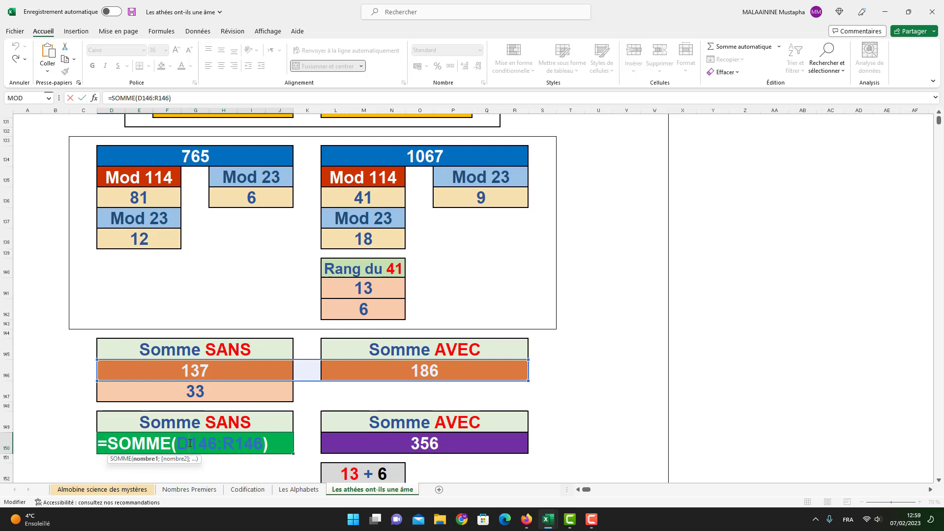
pyautogui.press('Return')
pyautogui.doubleClick(376, 443)
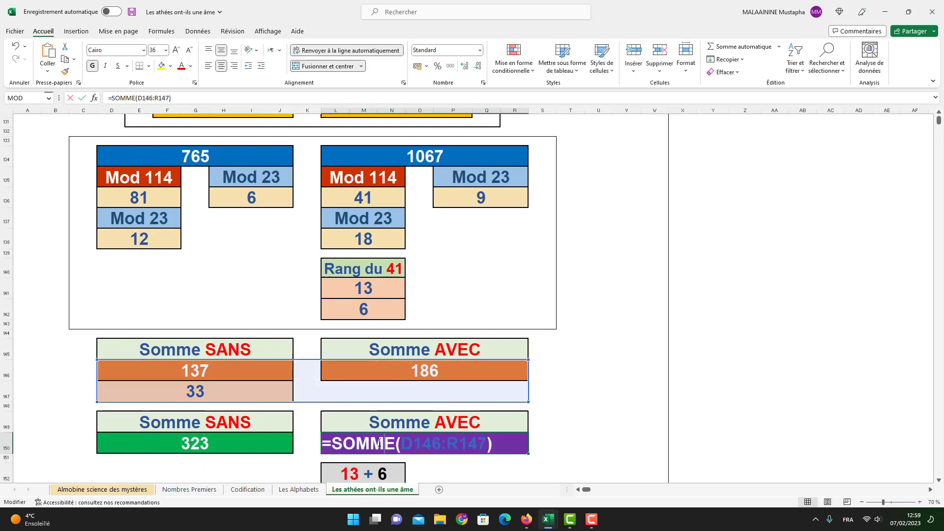
pyautogui.press('Return')
# - Examine the Rang du 41 rows 140 to 142 with their source in L136, and glance at the Almobine science des mystères sheet
pyautogui.scroll(-1, 309, 241)
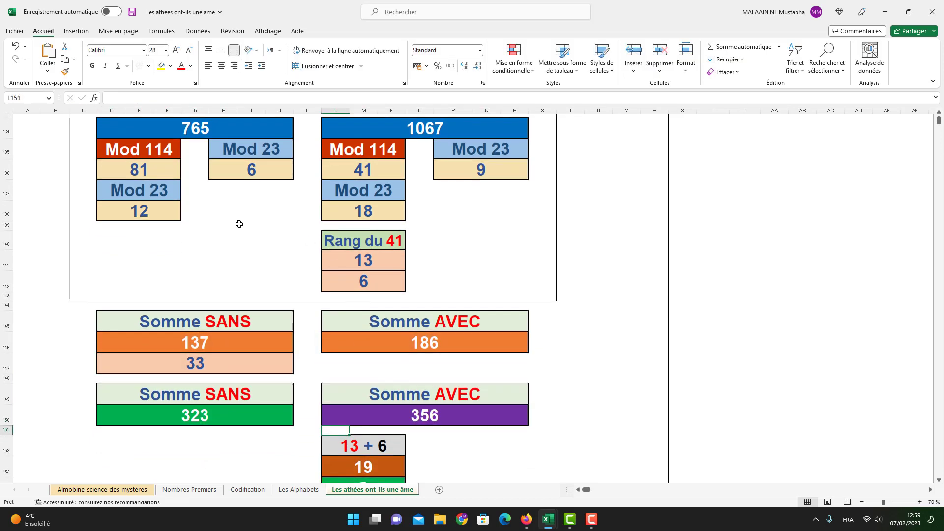
pyautogui.moveTo(7, 241); pyautogui.dragTo(152, 287)
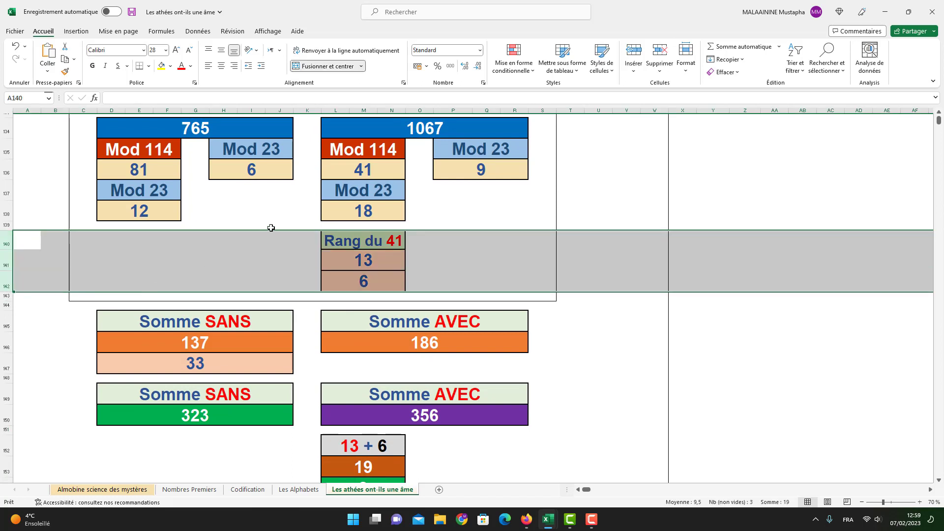
pyautogui.click(362, 168)
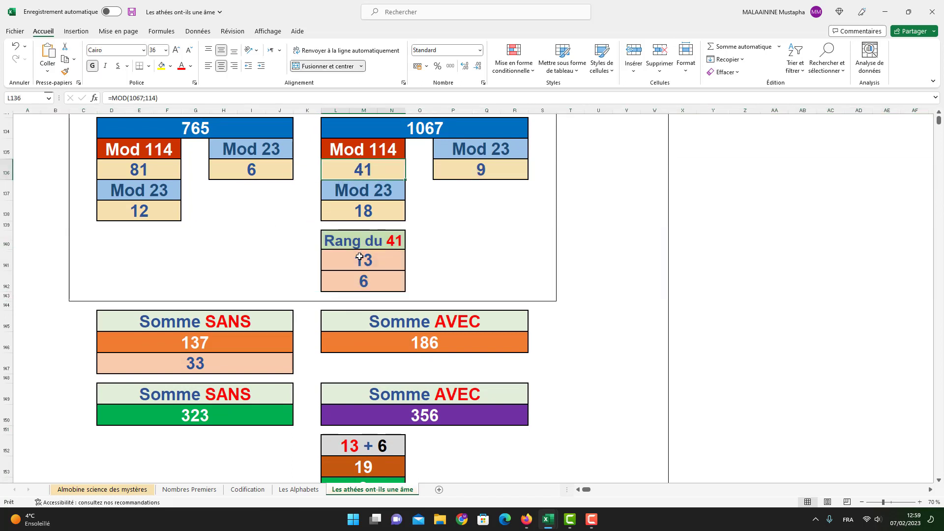
pyautogui.click(339, 278)
pyautogui.click(140, 491)
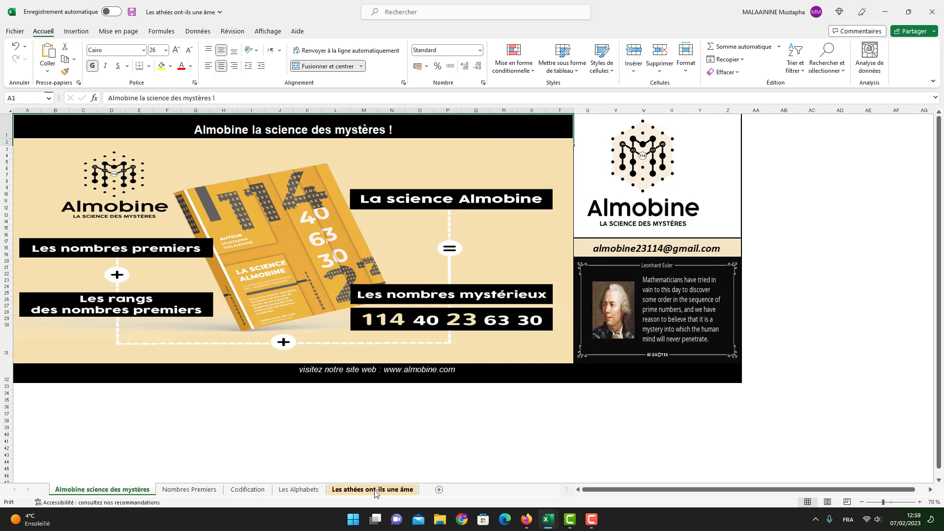
pyautogui.click(376, 490)
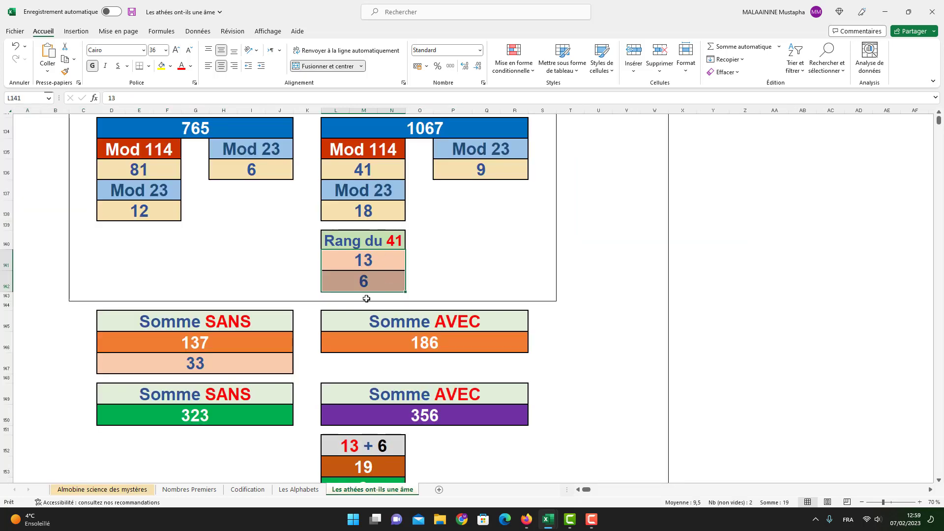
# - Look at the sum under the 13 + 6 heading in L153 and the rank beneath it in L154
pyautogui.scroll(-1, 367, 299)
pyautogui.click(394, 413)
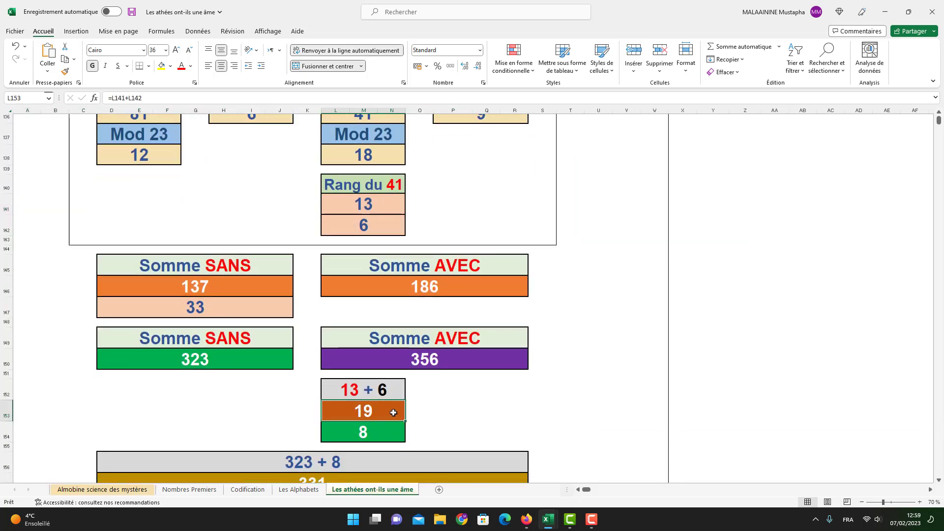
pyautogui.click(372, 430)
# - Inspect the formula under the 323 + 8 heading in D157 and trace the cells it references
pyautogui.scroll(-1, 373, 430)
pyautogui.doubleClick(334, 425)
pyautogui.scroll(4, 339, 426)
pyautogui.scroll(-2, 343, 428)
pyautogui.scroll(-2, 342, 427)
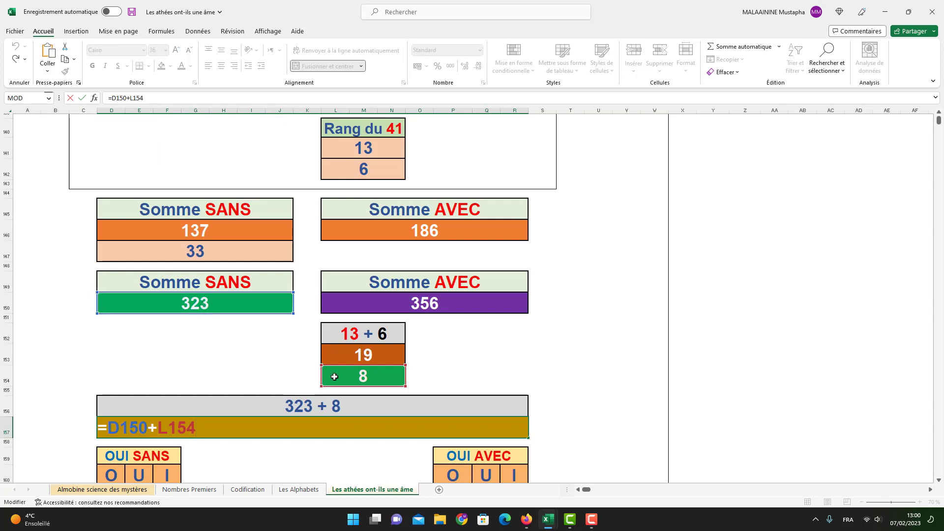
pyautogui.press('Return')
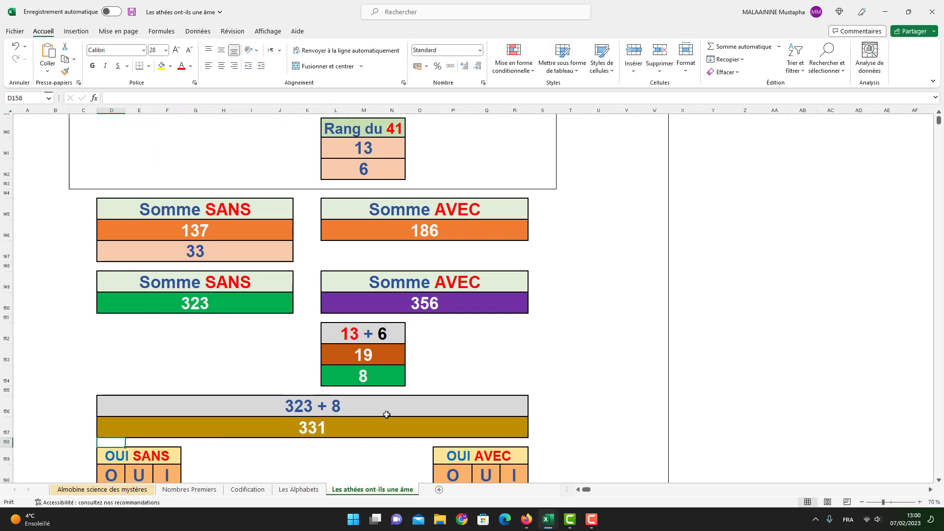
# - Review the OUI SANS and OUI AVEC letter tables and the cell under the 188 + 143 heading that adds their totals
pyautogui.scroll(-3, 338, 422)
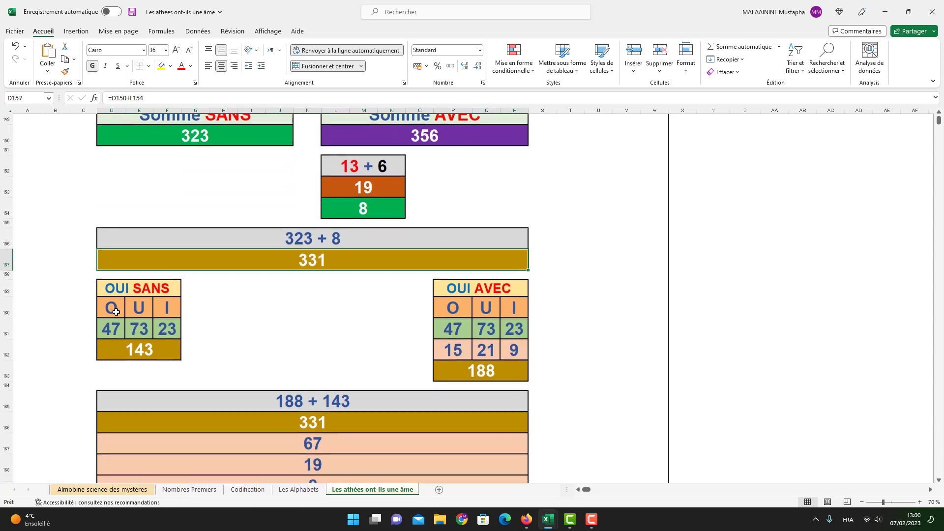
pyautogui.click(122, 298)
pyautogui.moveTo(123, 292); pyautogui.dragTo(140, 351)
pyautogui.moveTo(484, 294); pyautogui.dragTo(481, 387)
pyautogui.click(316, 420)
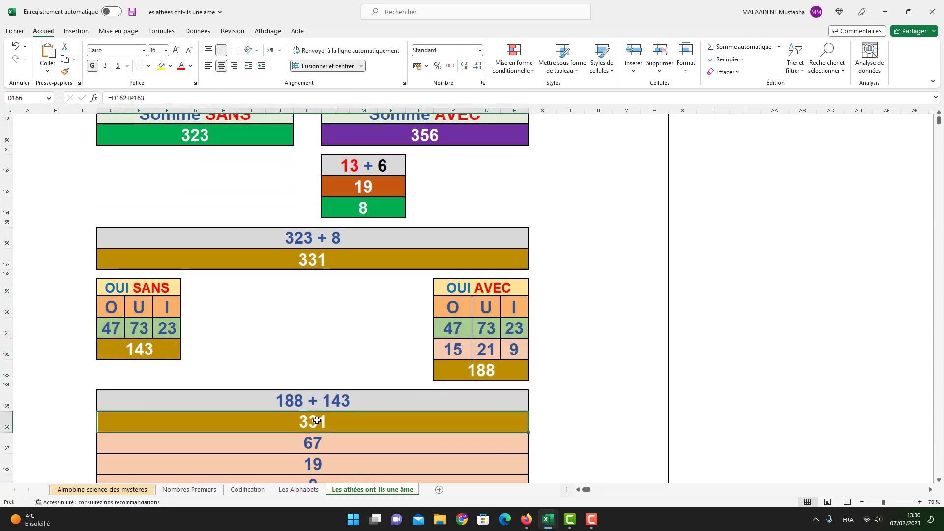
# - Review the calculations from the question's original totals down to the 323 + 8 and OUI blocks
pyautogui.scroll(10, 295, 374)
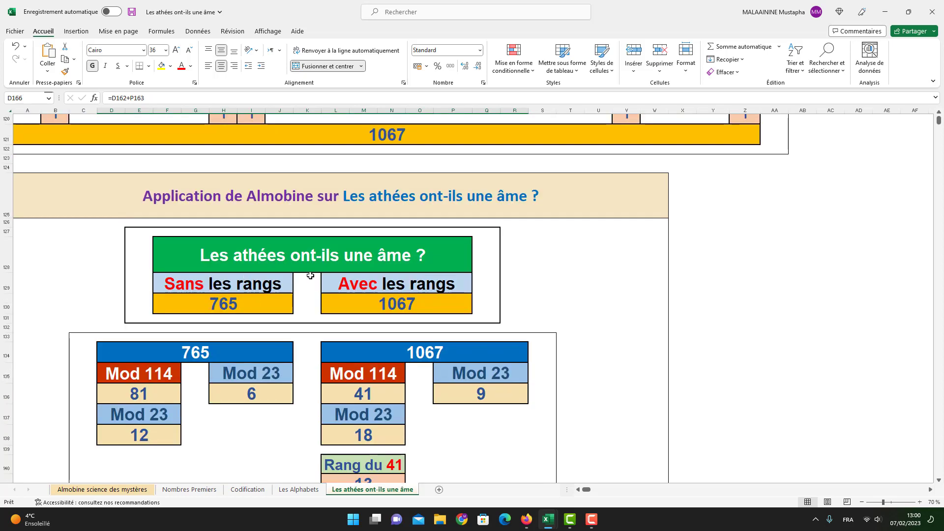
pyautogui.scroll(-8, 344, 300)
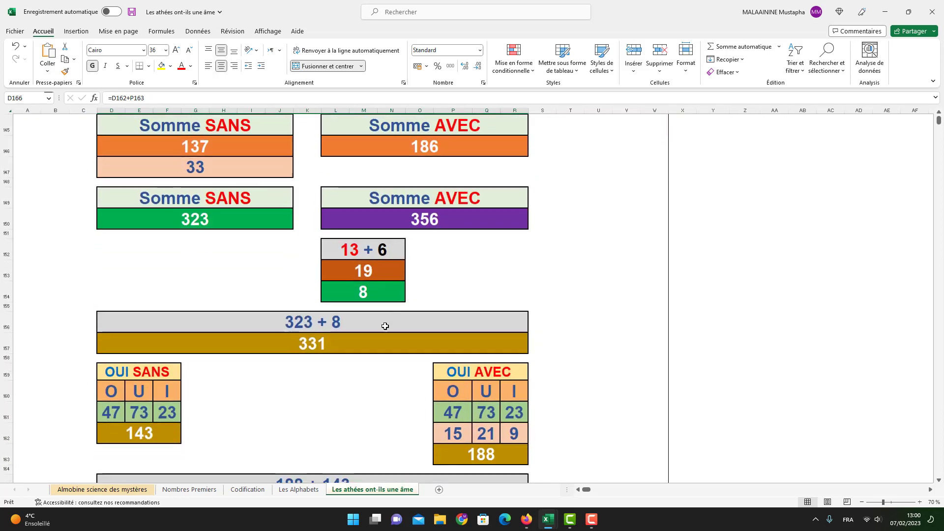
pyautogui.scroll(-2, 381, 327)
pyautogui.moveTo(318, 241); pyautogui.dragTo(318, 349)
pyautogui.scroll(2, 381, 342)
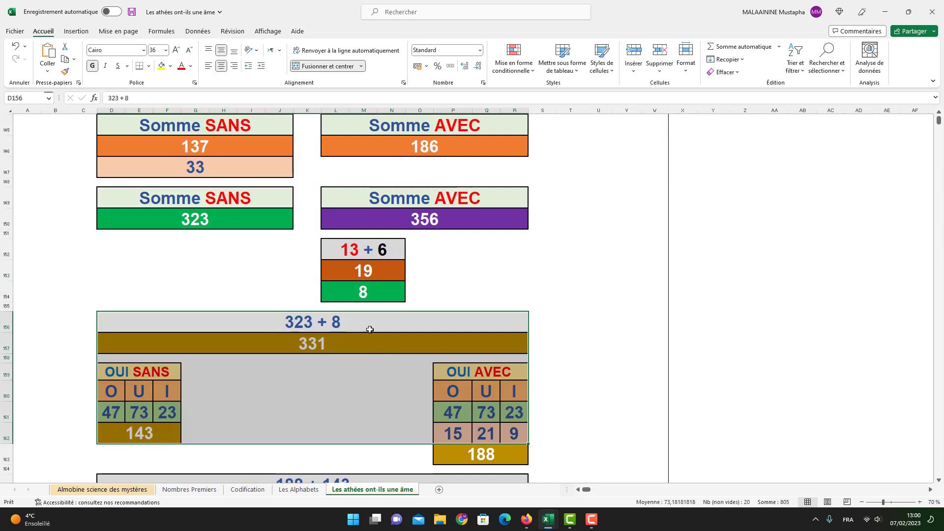
pyautogui.scroll(-3, 354, 286)
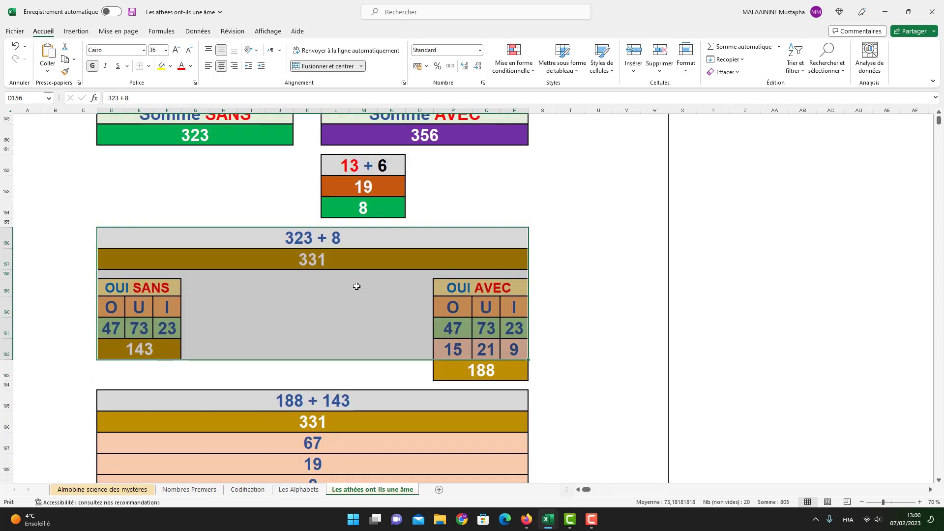
# - Examine the result under the 188 + 143 heading in D166 and the successive ranks listed below it
pyautogui.click(323, 364)
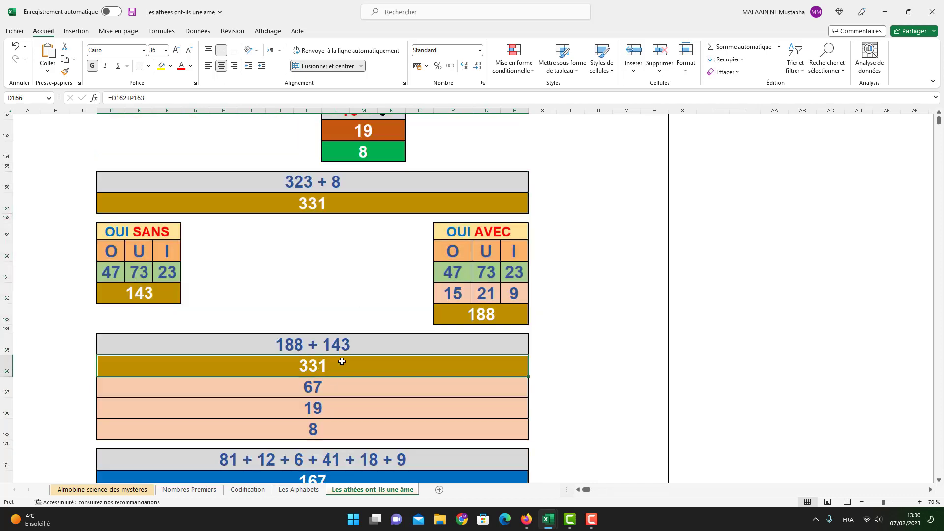
pyautogui.click(313, 386)
pyautogui.click(313, 409)
# - Inspect the SOMME formula in D172 and trace the Mod results in rows 136 to 138 that it covers
pyautogui.scroll(-3, 313, 431)
pyautogui.doubleClick(313, 431)
pyautogui.scroll(7, 374, 410)
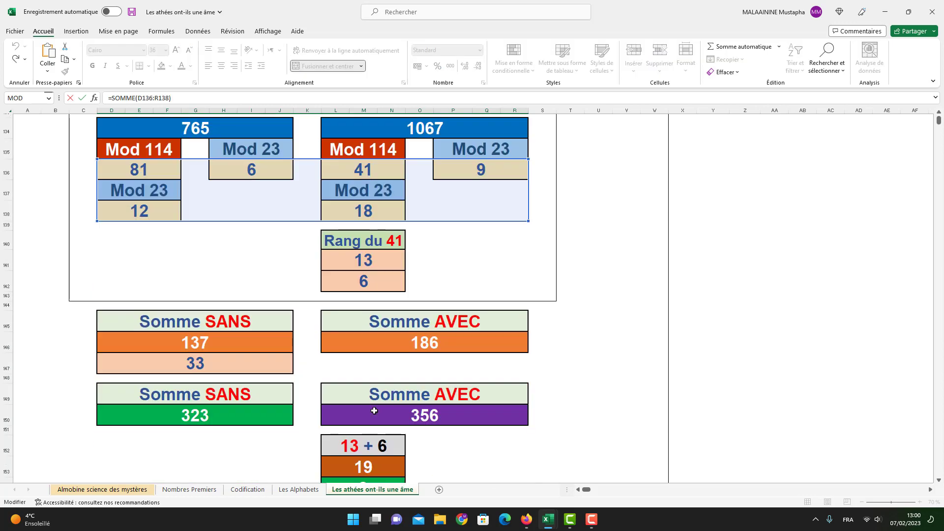
pyautogui.scroll(-2, 365, 285)
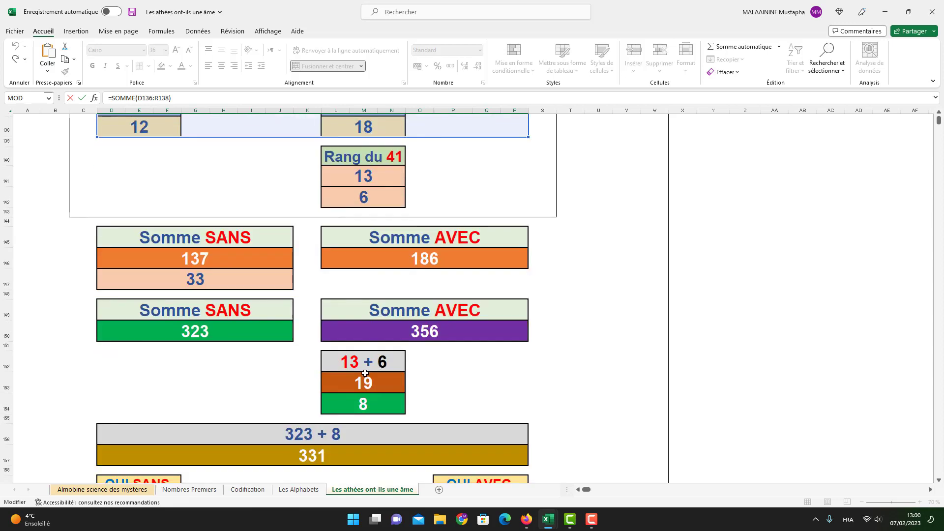
pyautogui.scroll(3, 382, 367)
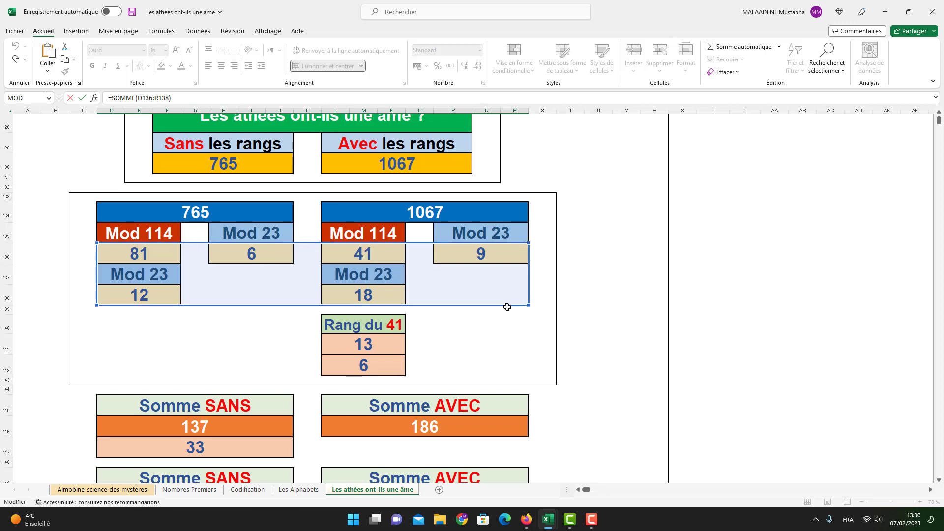
pyautogui.press('Return')
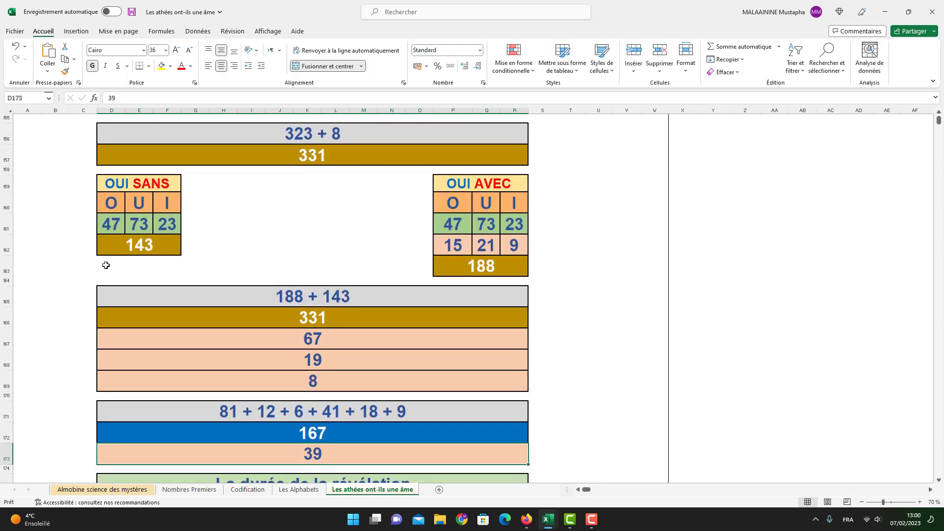
# - Look at the sum in D172, its rank below, and the La durée de la révélation value in D176
pyautogui.click(318, 437)
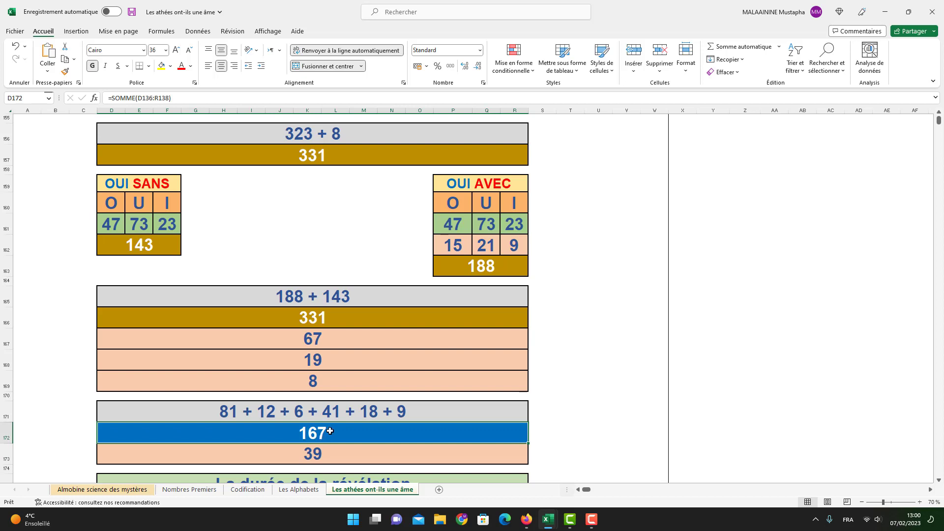
pyautogui.scroll(-1, 316, 402)
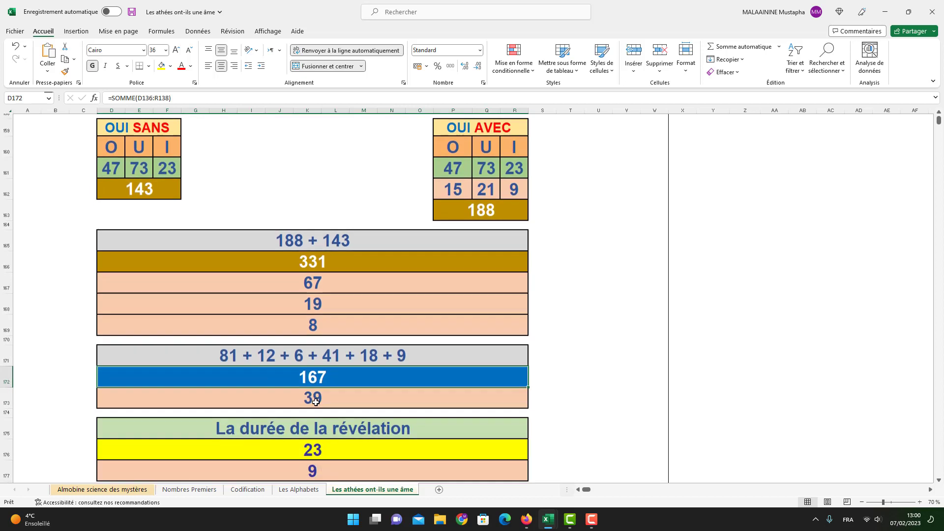
pyautogui.scroll(-1, 382, 422)
pyautogui.click(367, 421)
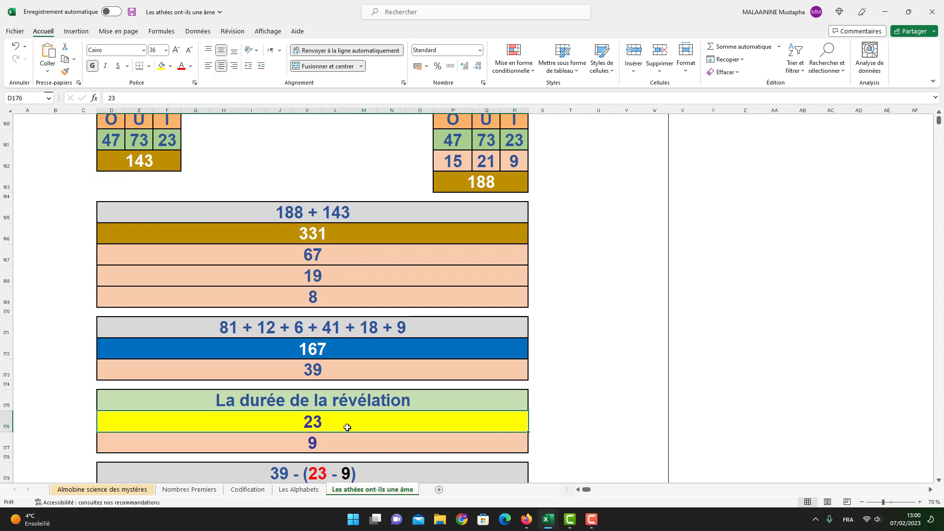
# - Check which cells the formula under the 39 - (23 - 9) heading in D180 uses
pyautogui.scroll(-1, 347, 428)
pyautogui.doubleClick(325, 462)
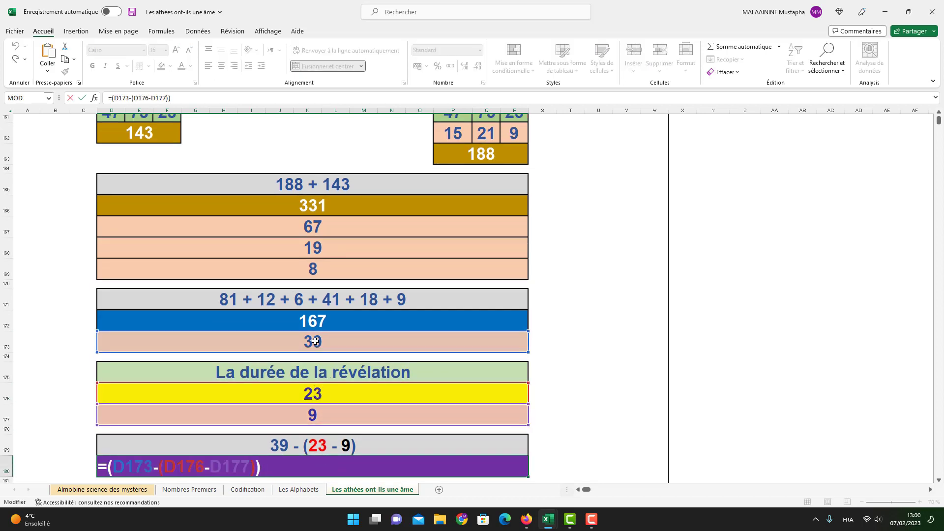
pyautogui.press('Return')
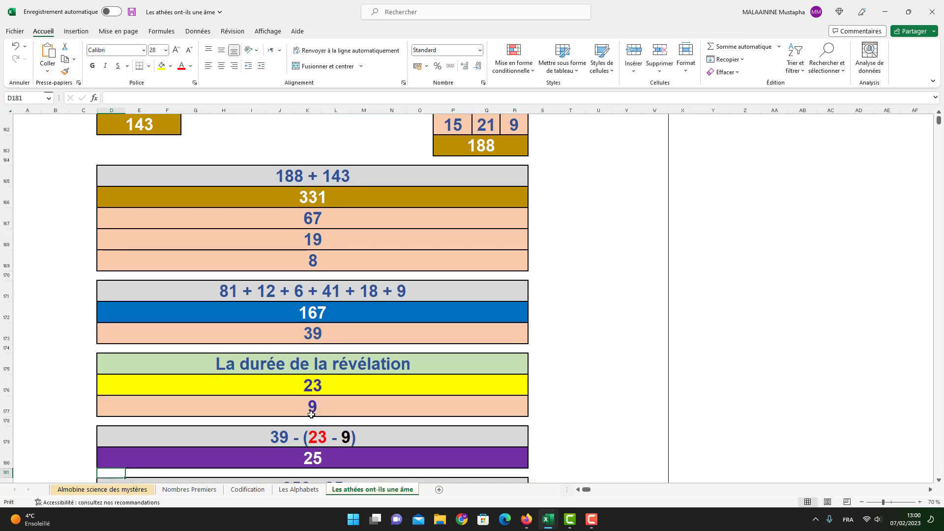
# - Inspect the formula under the 356 - 25 heading in D183 and trace its references to L150 and D180
pyautogui.scroll(-1, 311, 418)
pyautogui.doubleClick(310, 457)
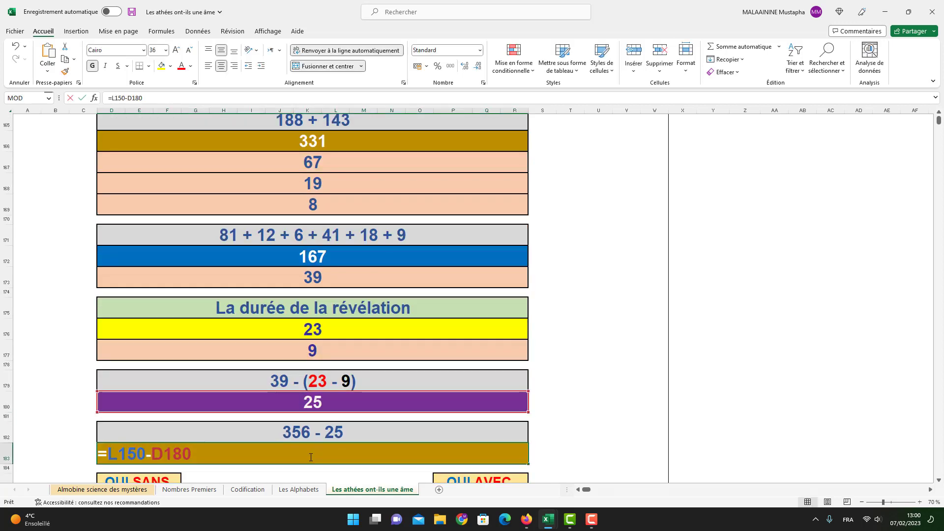
pyautogui.scroll(10, 337, 452)
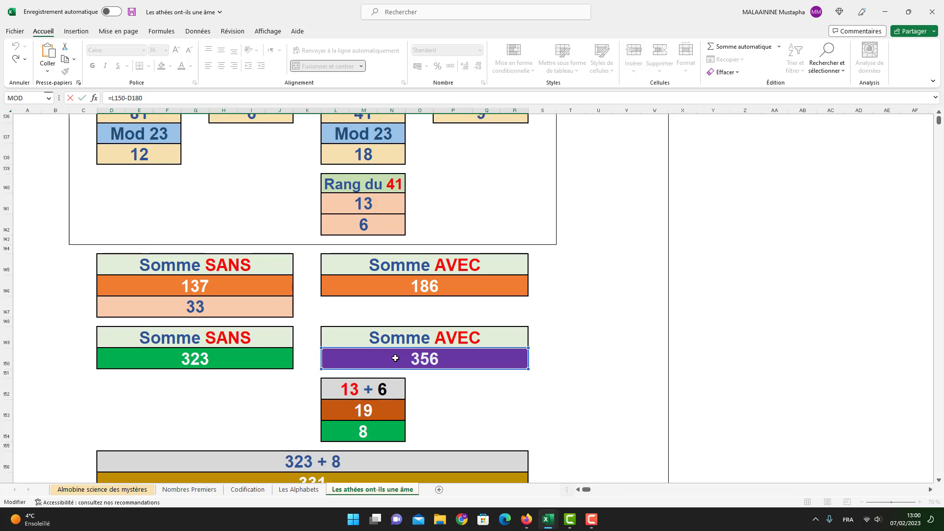
pyautogui.scroll(-9, 409, 363)
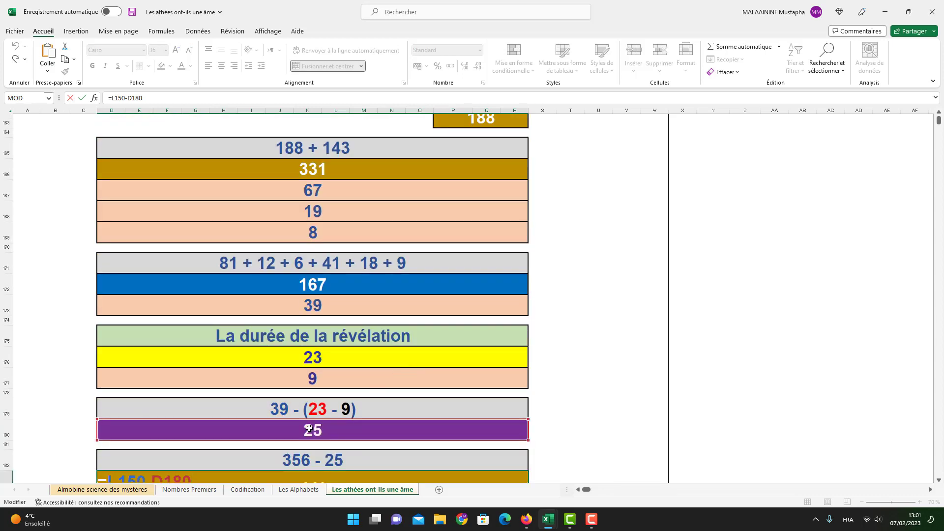
pyautogui.press('Return')
pyautogui.scroll(-2, 310, 429)
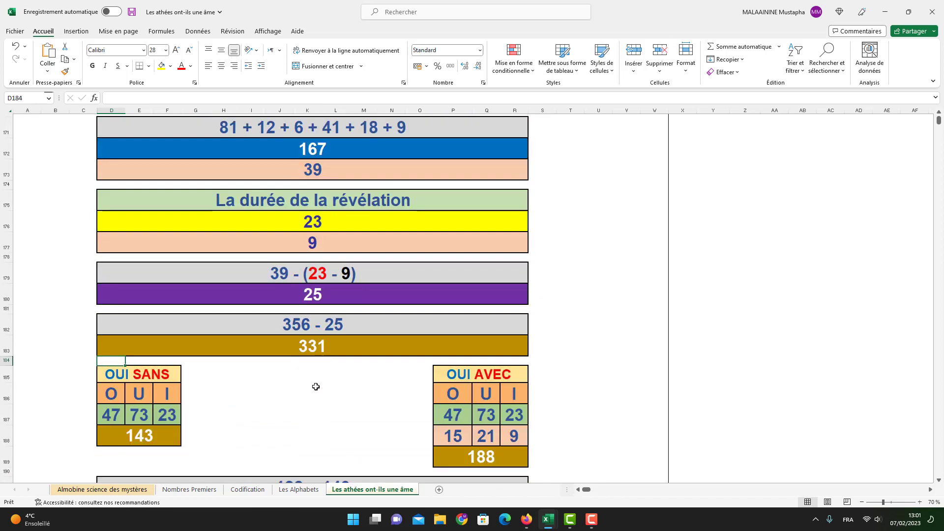
# - Compare the result in D183 with the OUI SANS and OUI AVEC tables and the sum under the 188 + 143 heading
pyautogui.click(172, 339)
pyautogui.scroll(-1, 173, 339)
pyautogui.moveTo(167, 320); pyautogui.dragTo(516, 404)
pyautogui.scroll(-1, 316, 394)
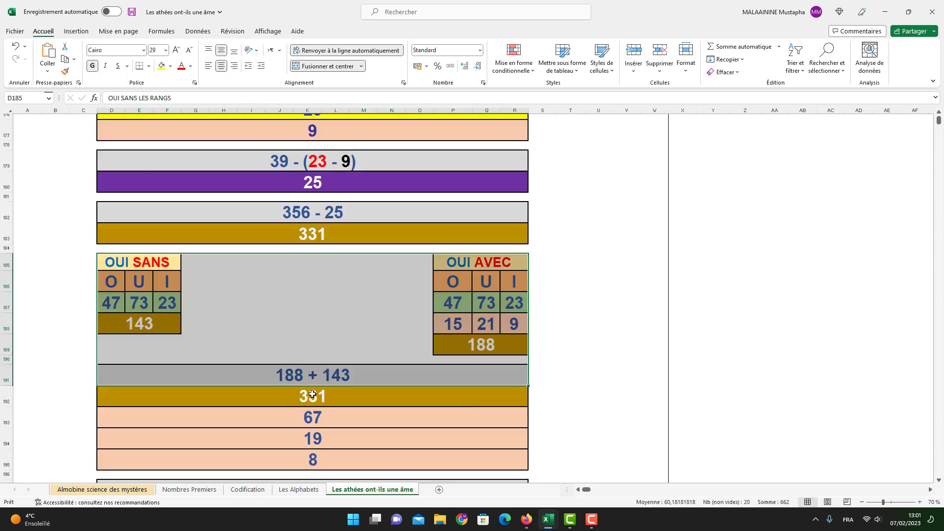
pyautogui.click(317, 421)
pyautogui.scroll(-1, 316, 408)
pyautogui.click(315, 389)
# - Inspect the formula under the 39 + 23 + 9 heading in D198 and trace its references to D173, D176 and D177
pyautogui.doubleClick(310, 459)
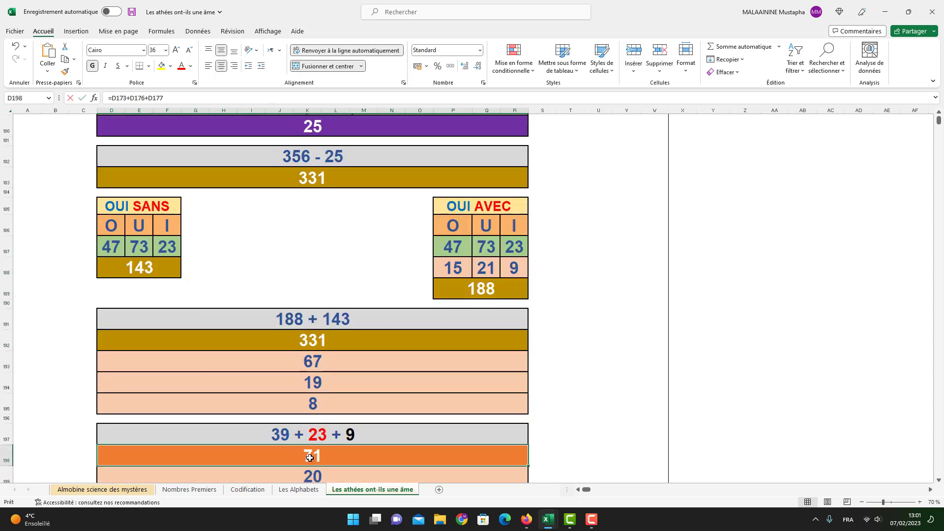
pyautogui.scroll(6, 354, 453)
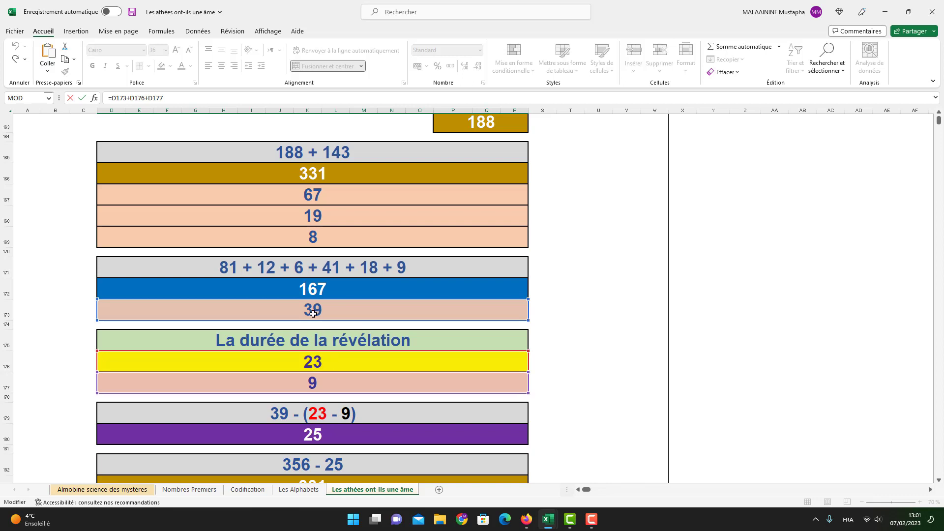
pyautogui.press('Return')
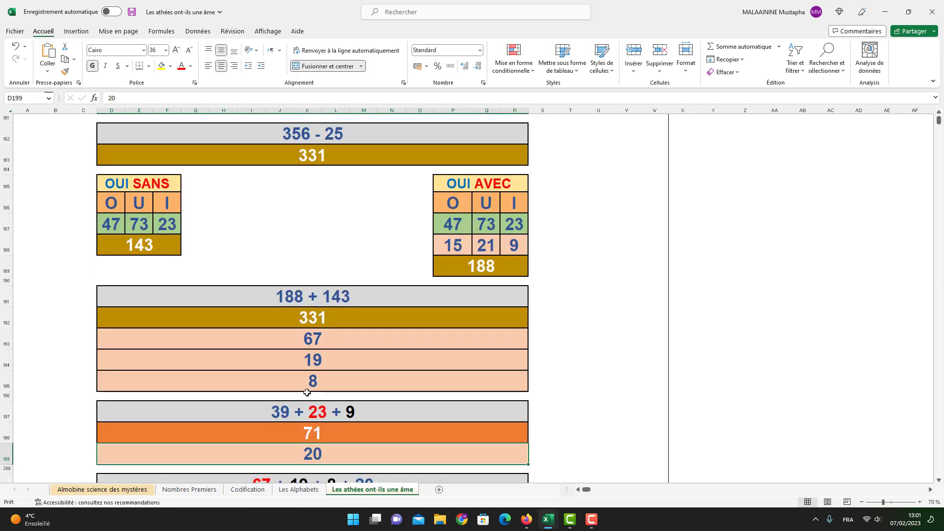
pyautogui.click(303, 436)
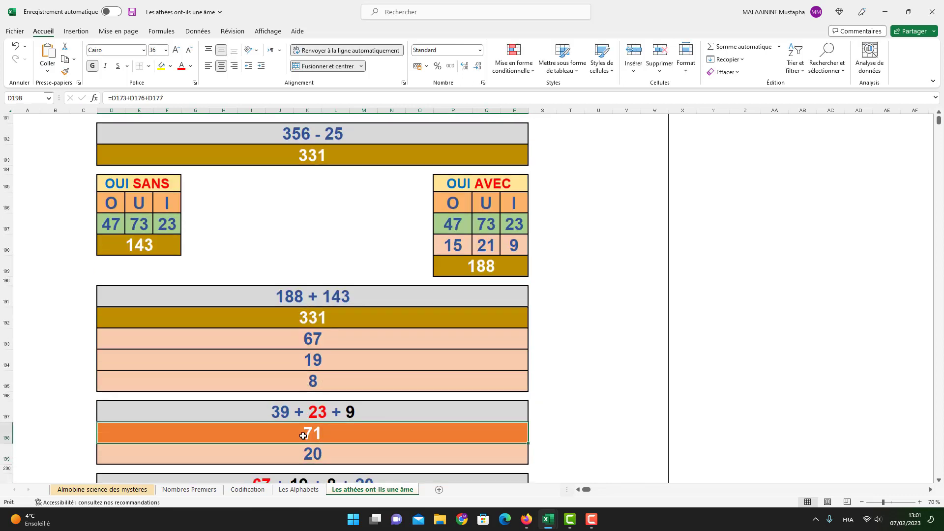
# - Check which cells the formula in D202 adds and compare its result with the Dieu table in rows 204 to 207
pyautogui.scroll(-1, 326, 437)
pyautogui.doubleClick(324, 448)
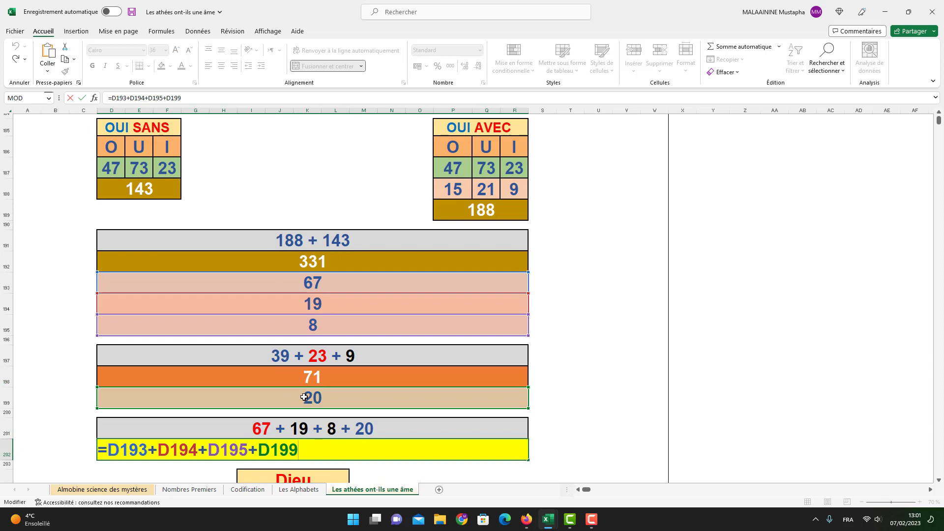
pyautogui.press('Return')
pyautogui.scroll(-3, 267, 318)
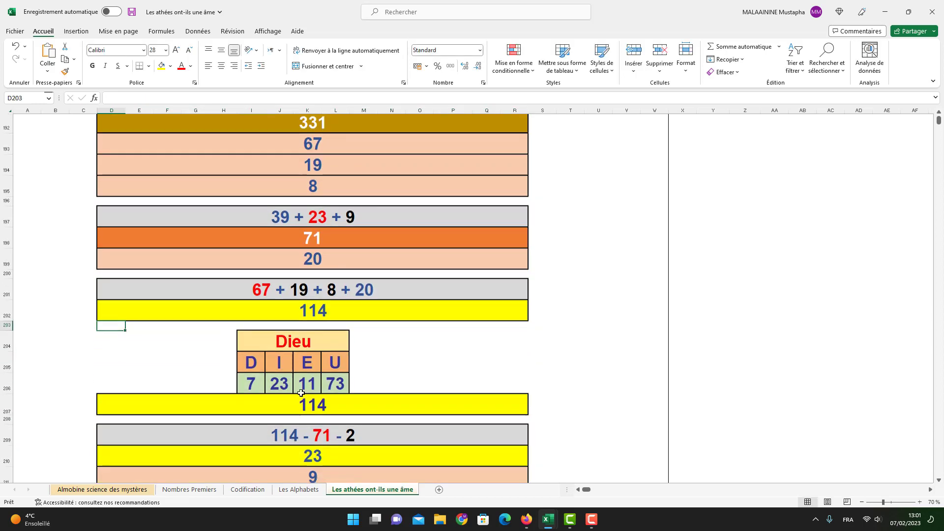
pyautogui.moveTo(288, 290); pyautogui.dragTo(290, 383)
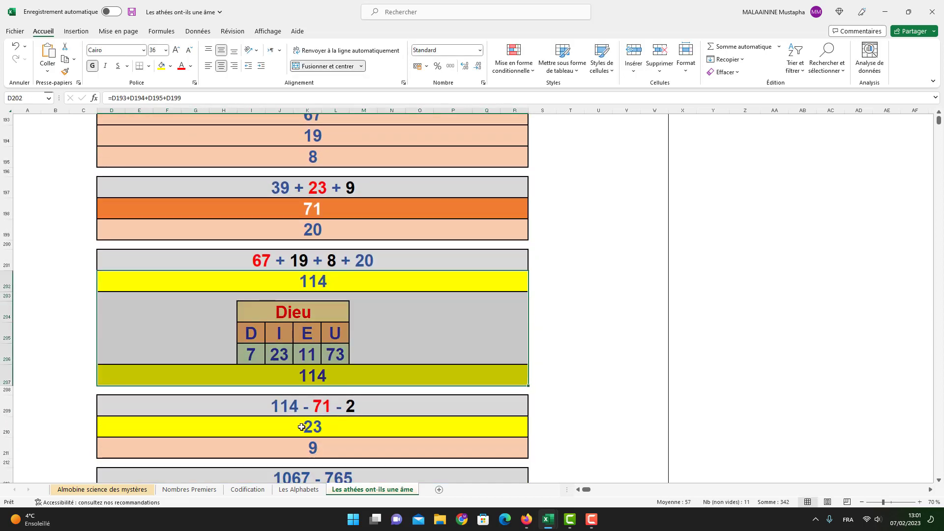
# - Inspect the formula under the 114 - 71 - 2 heading in D210 and its references to D202, D198 and D199
pyautogui.doubleClick(303, 425)
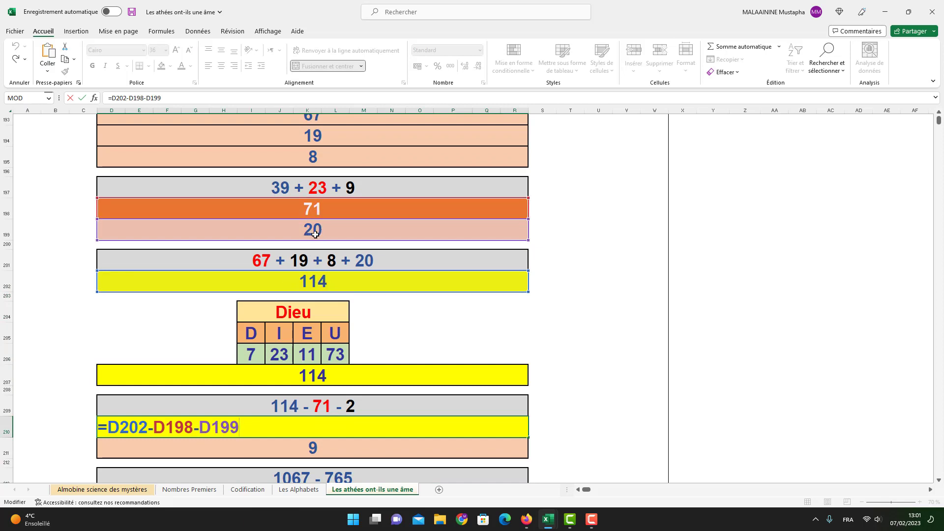
pyautogui.press('Return')
pyautogui.click(297, 431)
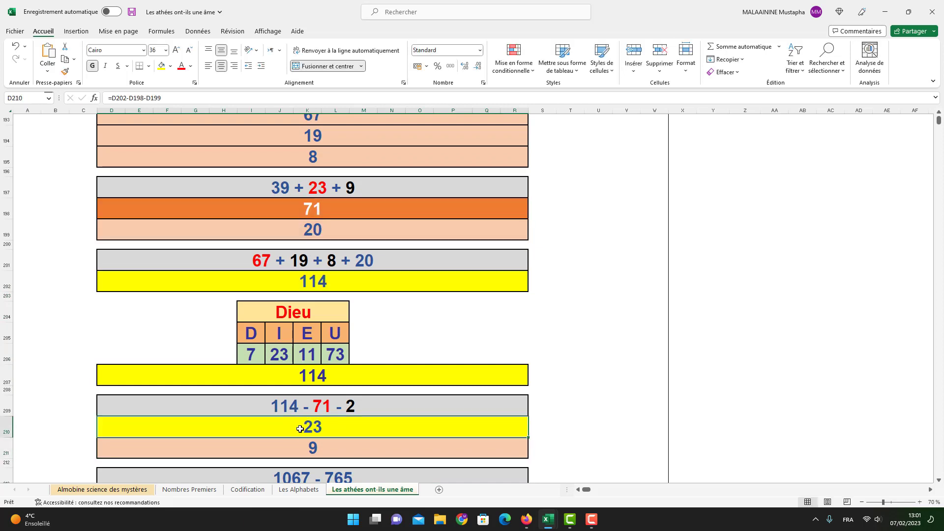
# - Inspect the formula under the 1067 - 765 heading in D214 and trace L134 and D134 back to the AVEC LES RANGS letter table
pyautogui.scroll(-1, 306, 428)
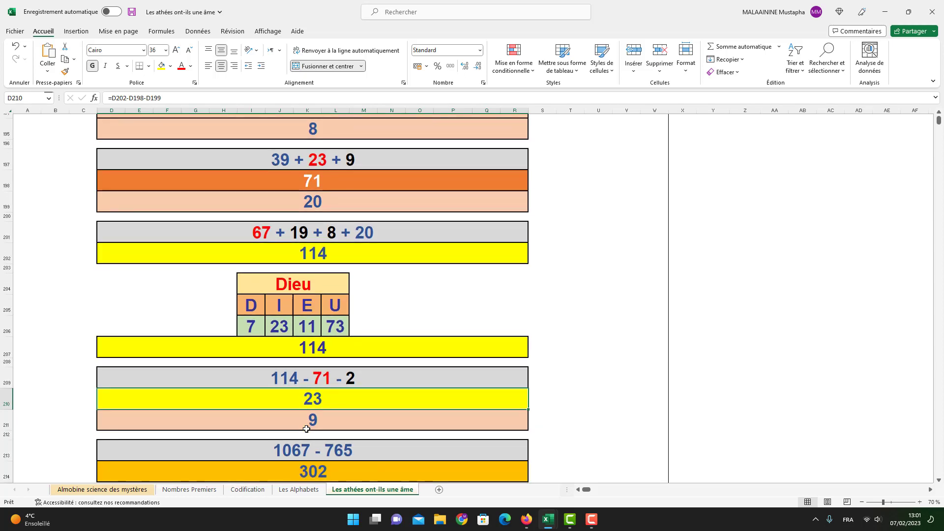
pyautogui.scroll(-1, 305, 429)
pyautogui.doubleClick(306, 442)
pyautogui.scroll(15, 306, 441)
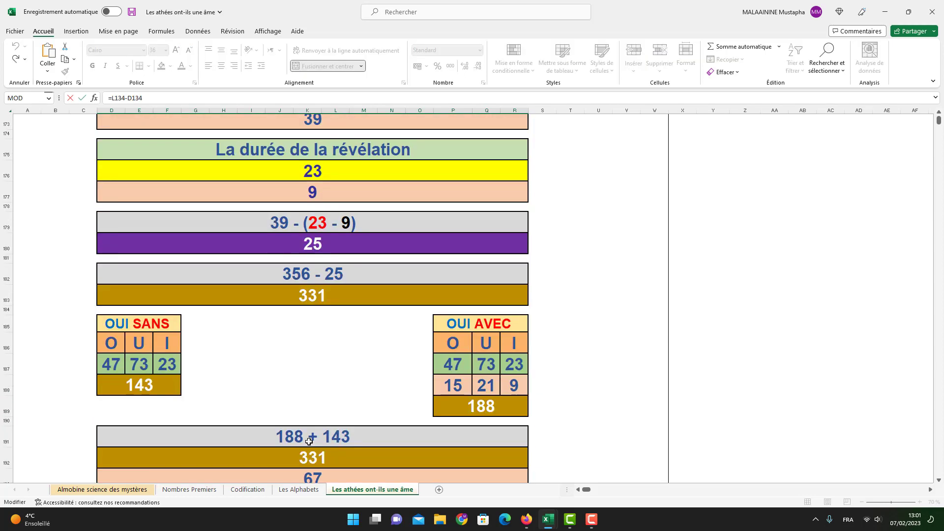
pyautogui.scroll(6, 309, 442)
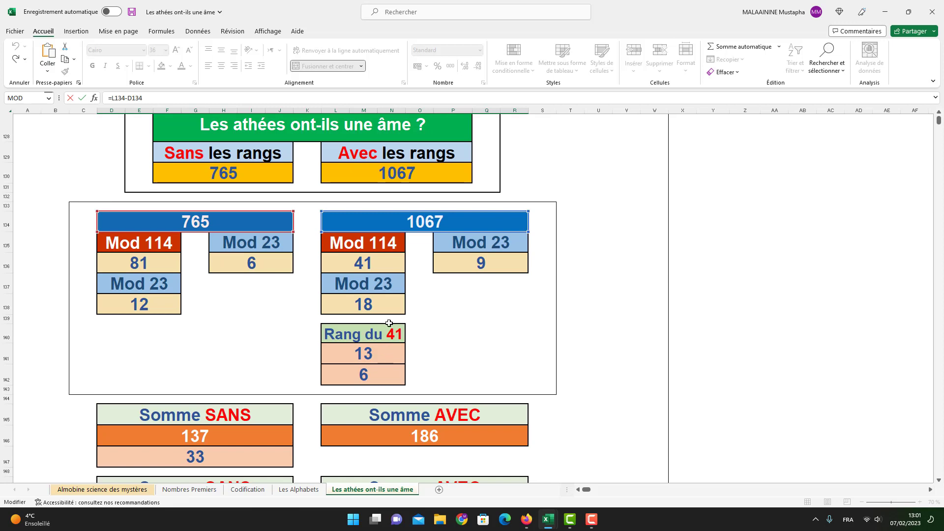
pyautogui.scroll(4, 265, 286)
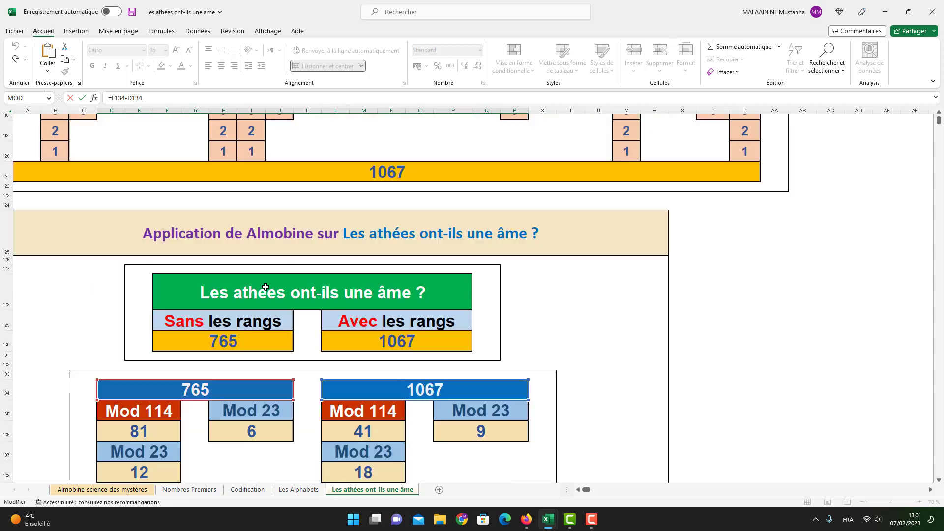
pyautogui.scroll(2, 266, 286)
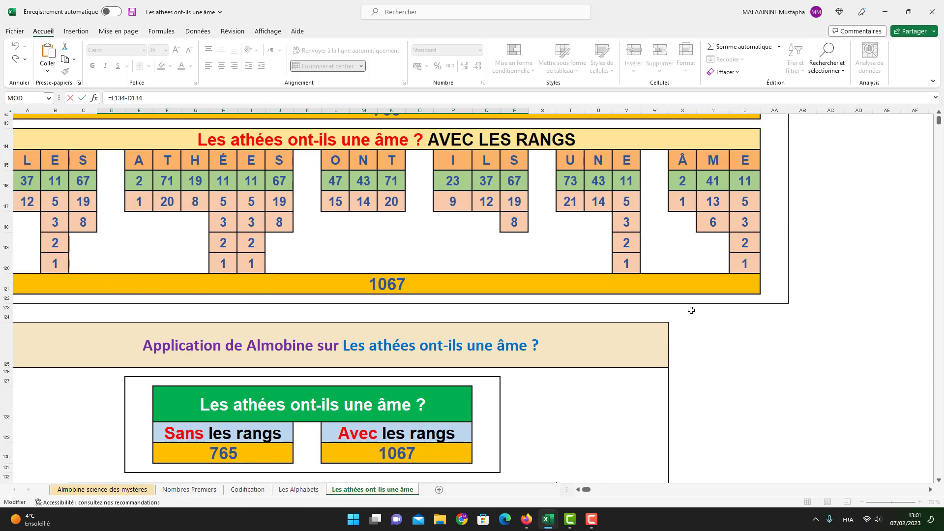
pyautogui.scroll(-4, 728, 310)
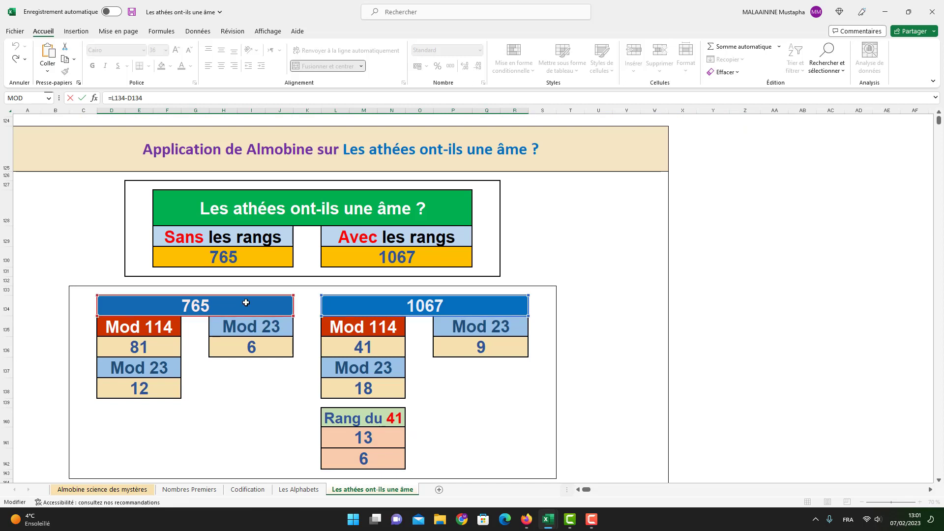
pyautogui.press('Return')
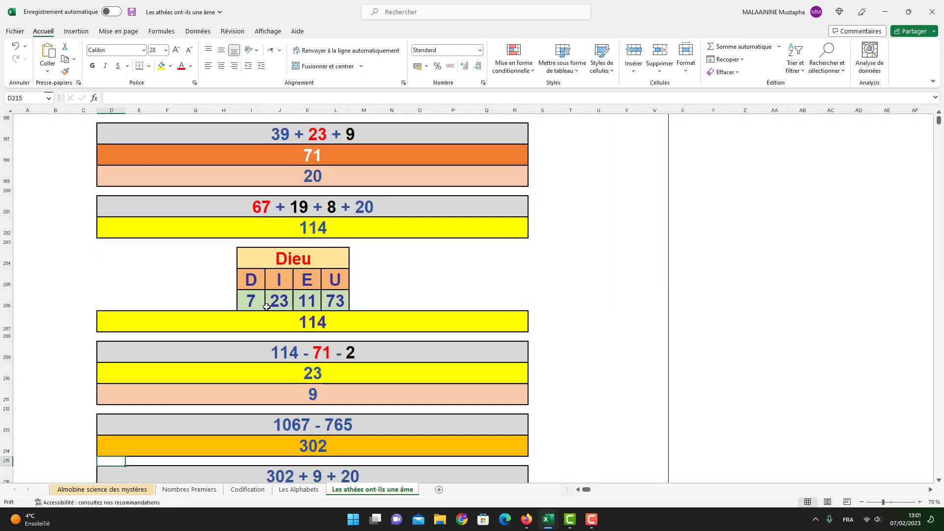
# - Check the formula under the 302 + 9 + 20 heading in D217 and locate its references D214, D211 and D199
pyautogui.scroll(-1, 312, 445)
pyautogui.doubleClick(312, 441)
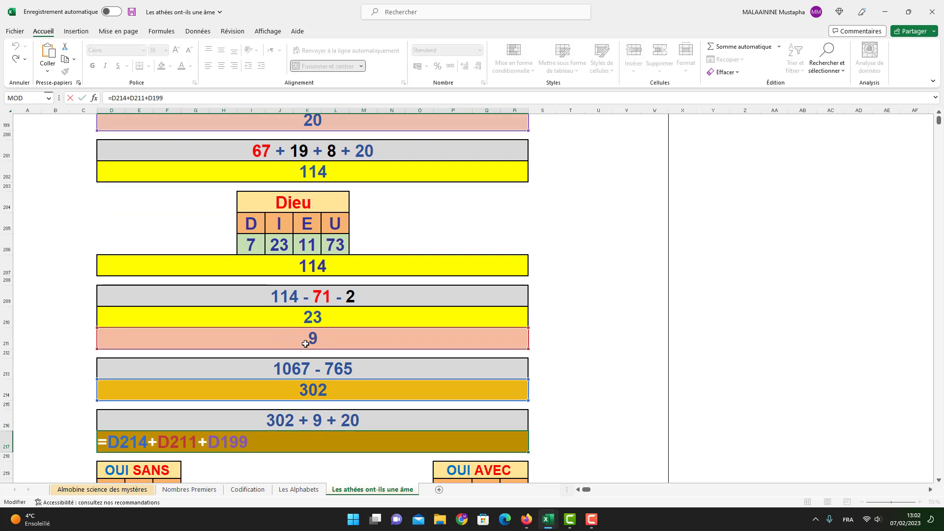
pyautogui.scroll(1, 305, 344)
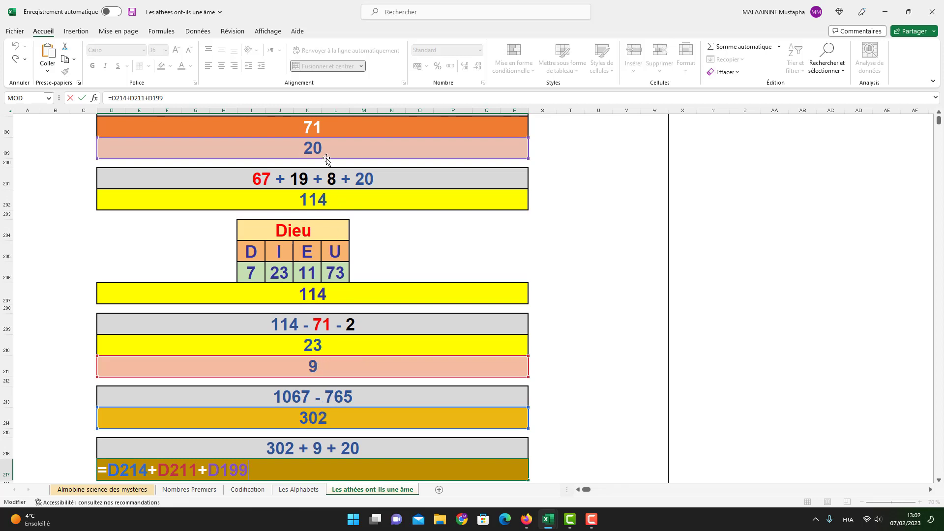
pyautogui.press('Return')
# - Review the OUI tables in rows 219 to 223, the sum in D226 and the ranks listed below it
pyautogui.scroll(-3, 339, 299)
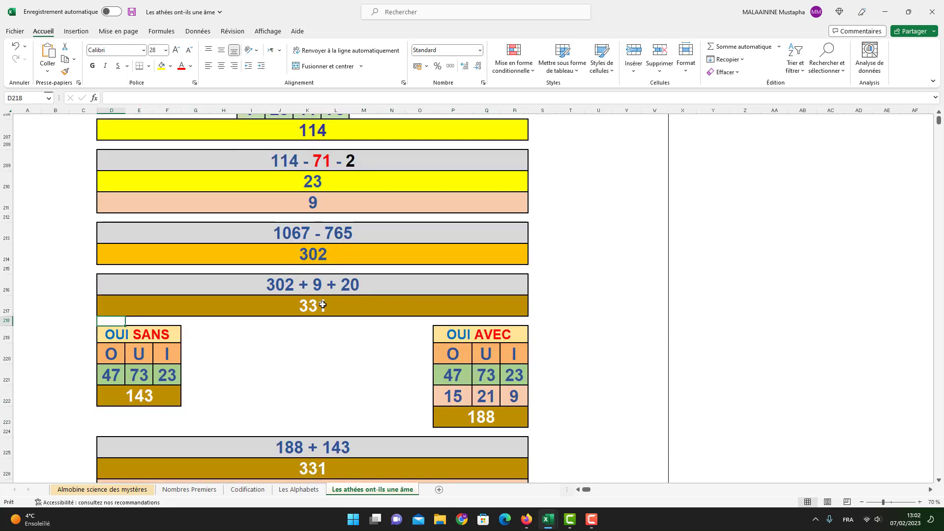
pyautogui.moveTo(128, 328)
pyautogui.mouseDown()
pyautogui.moveTo(449, 359)
pyautogui.moveTo(453, 449)
pyautogui.moveTo(468, 429)
pyautogui.mouseUp()
pyautogui.scroll(-3, 468, 429)
pyautogui.moveTo(152, 253); pyautogui.dragTo(327, 388)
pyautogui.click(317, 387)
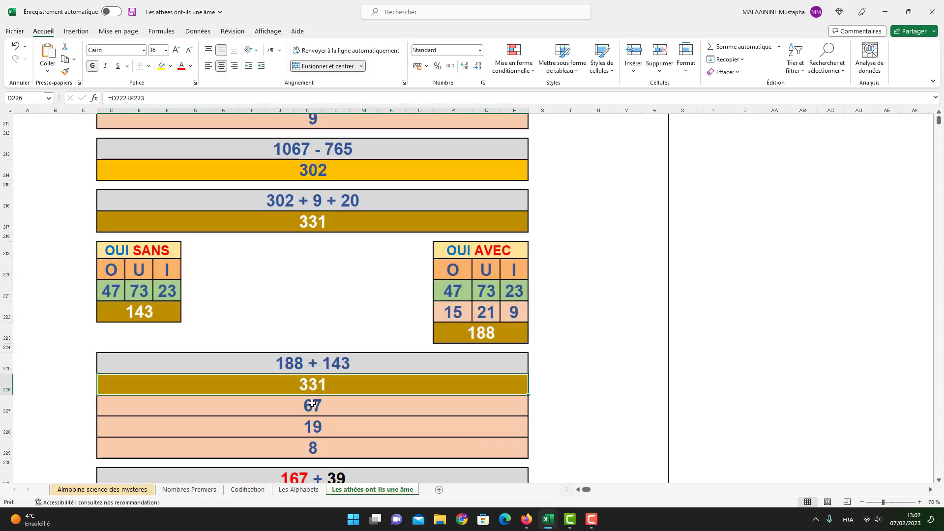
pyautogui.click(312, 404)
pyautogui.click(311, 429)
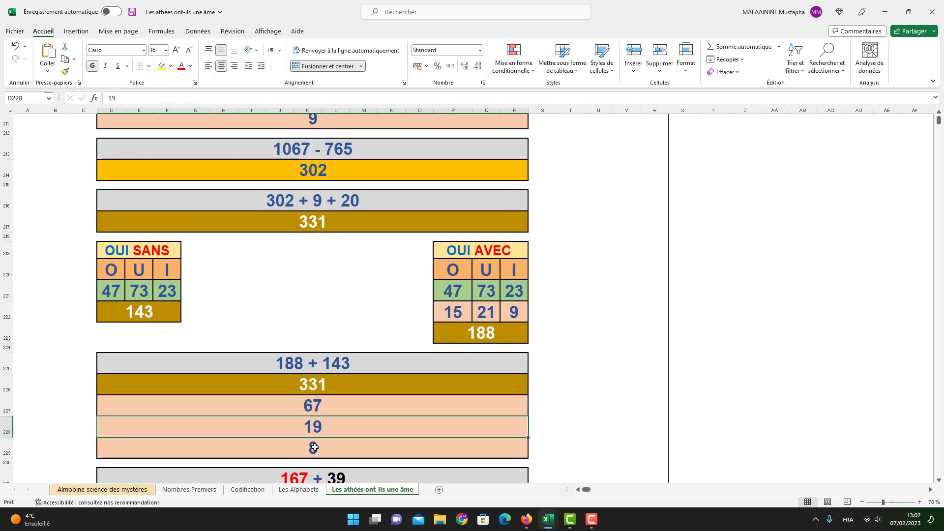
# - Inspect the formula under the 167 + 39 heading in D232 and trace its references to D172 and D173
pyautogui.scroll(-1, 314, 448)
pyautogui.doubleClick(310, 470)
pyautogui.scroll(3, 402, 395)
pyautogui.scroll(12, 401, 396)
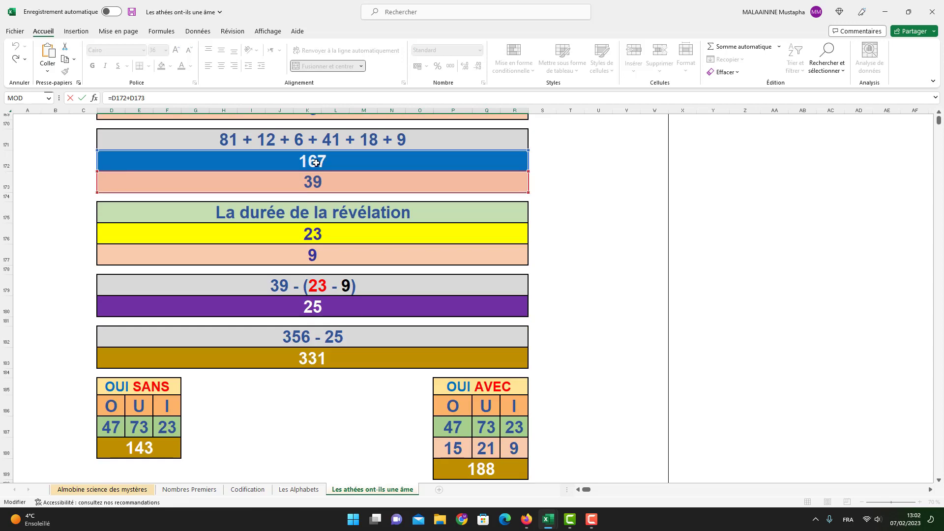
pyautogui.press('Return')
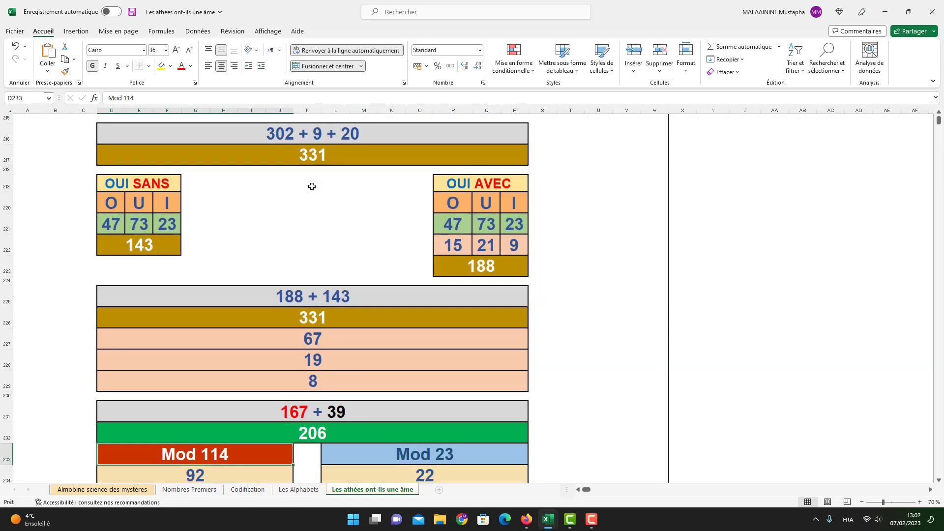
pyautogui.scroll(-1, 344, 435)
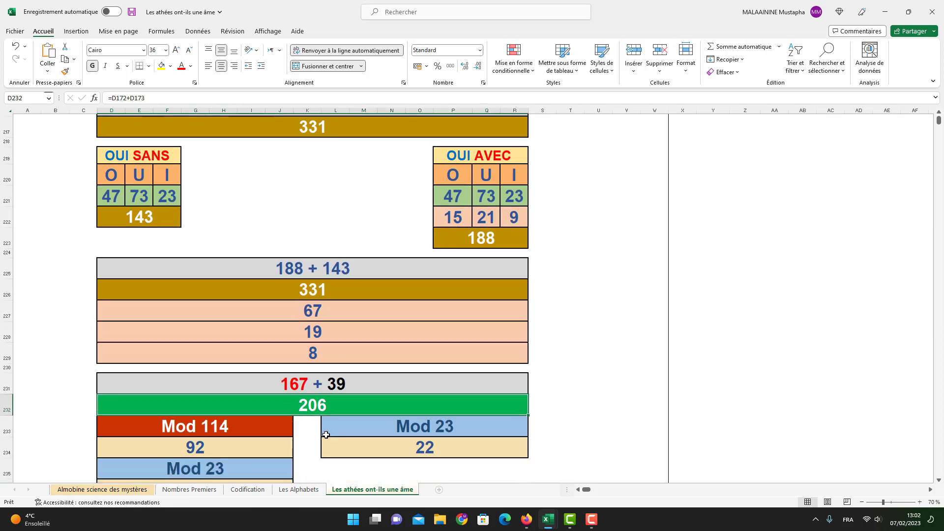
# - Check the Mod 114 and Mod 23 results in row 234 and the second Mod 23 result in D236
pyautogui.click(394, 428)
pyautogui.click(225, 446)
pyautogui.click(400, 448)
pyautogui.scroll(-2, 360, 433)
pyautogui.click(216, 409)
pyautogui.click(191, 437)
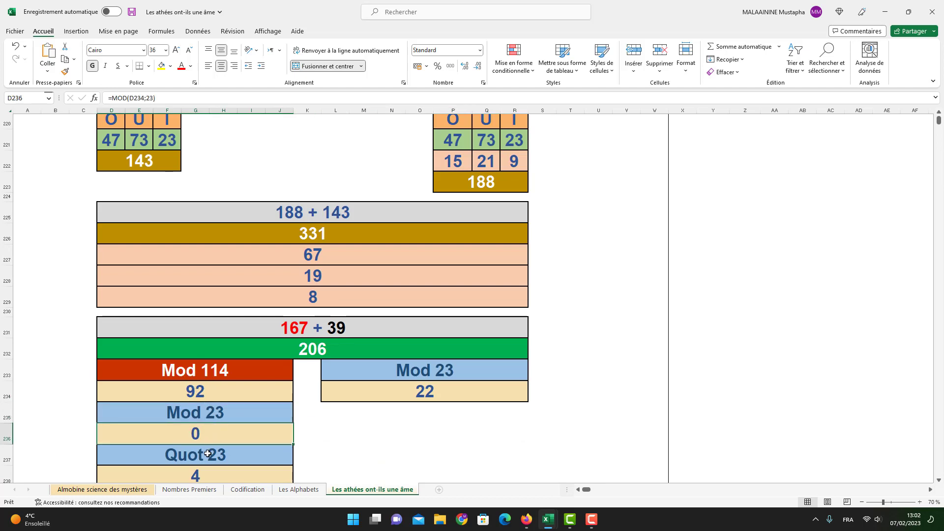
# - Check the =D234+L234 formula under the 92 + 22 heading in D241 and compare its result with the Dieu table below
pyautogui.scroll(-1, 207, 426)
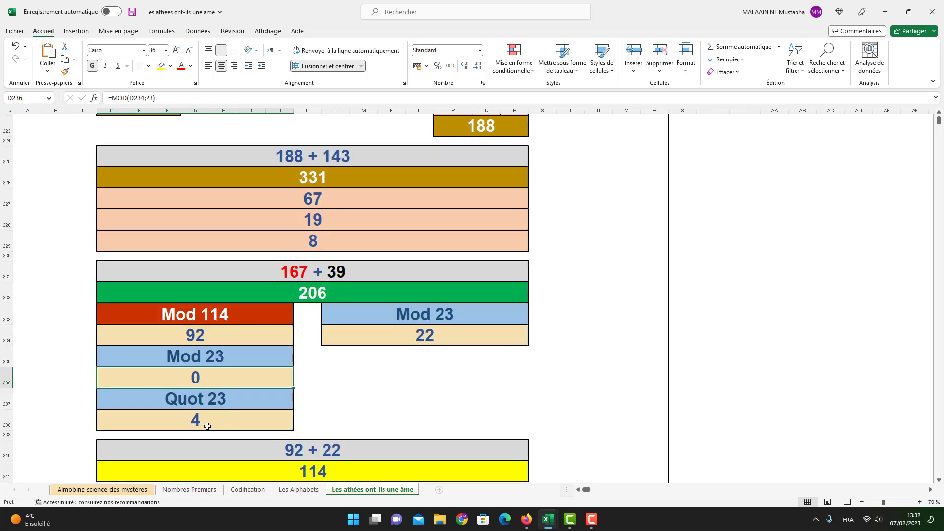
pyautogui.click(293, 465)
pyautogui.write('=D234+L234')
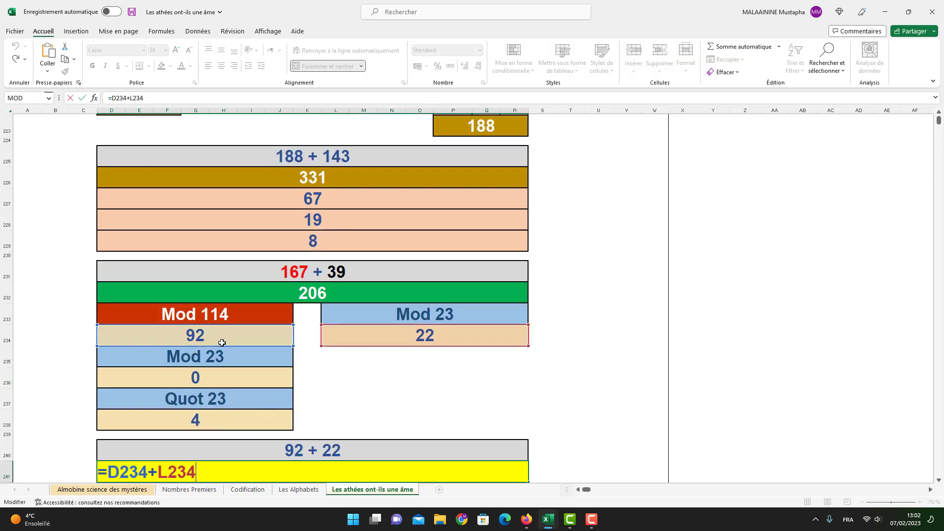
pyautogui.press('Return')
pyautogui.scroll(-2, 364, 290)
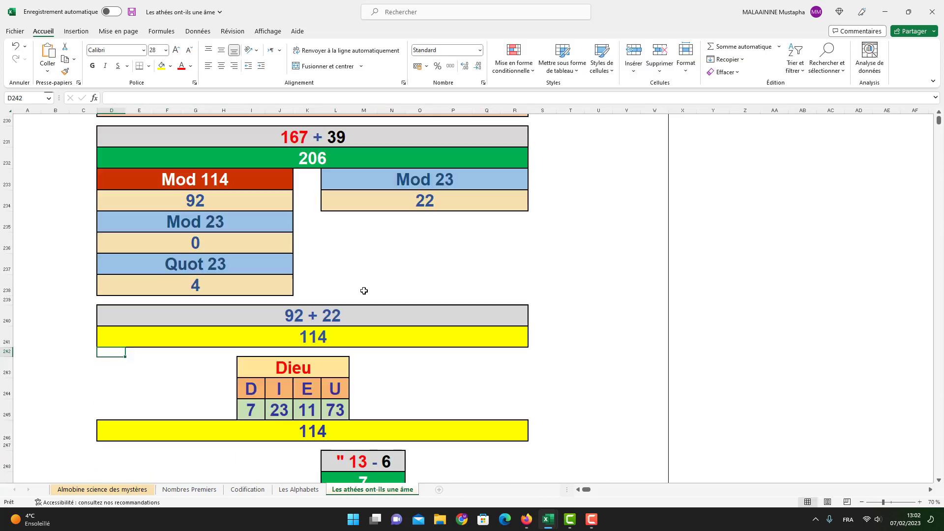
pyautogui.moveTo(99, 372); pyautogui.dragTo(385, 436)
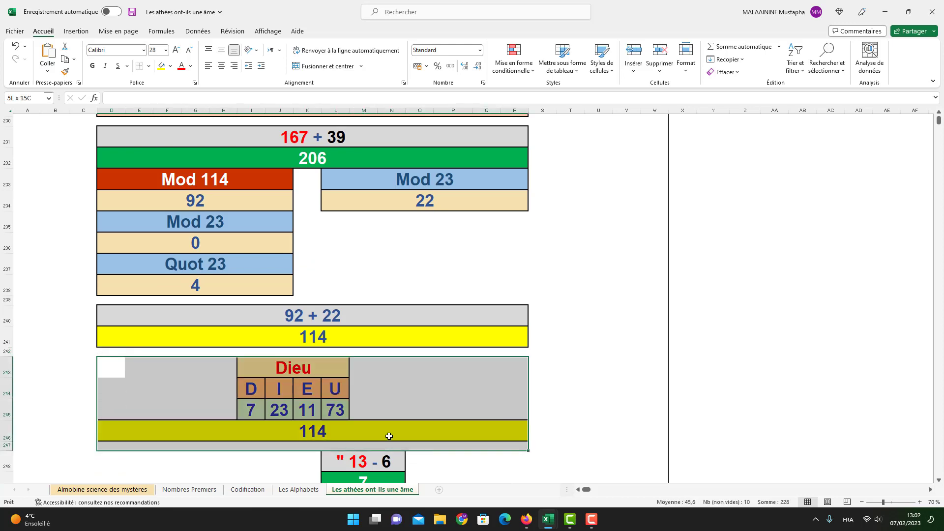
# - Inspect the formula under the 13 - 6 heading in L249 and trace its references to the Rang du 41 values in L141 and L142
pyautogui.scroll(-1, 439, 438)
pyautogui.doubleClick(364, 427)
pyautogui.scroll(20, 364, 426)
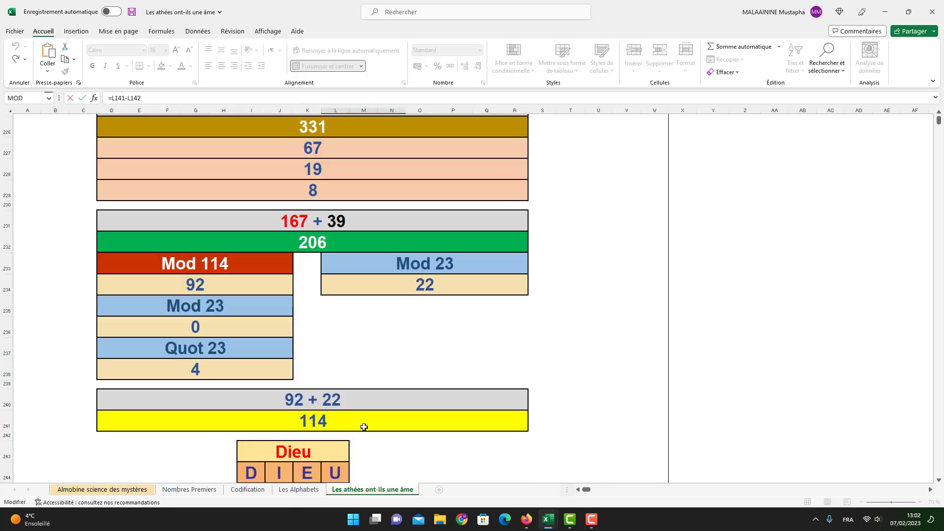
pyautogui.scroll(4, 364, 427)
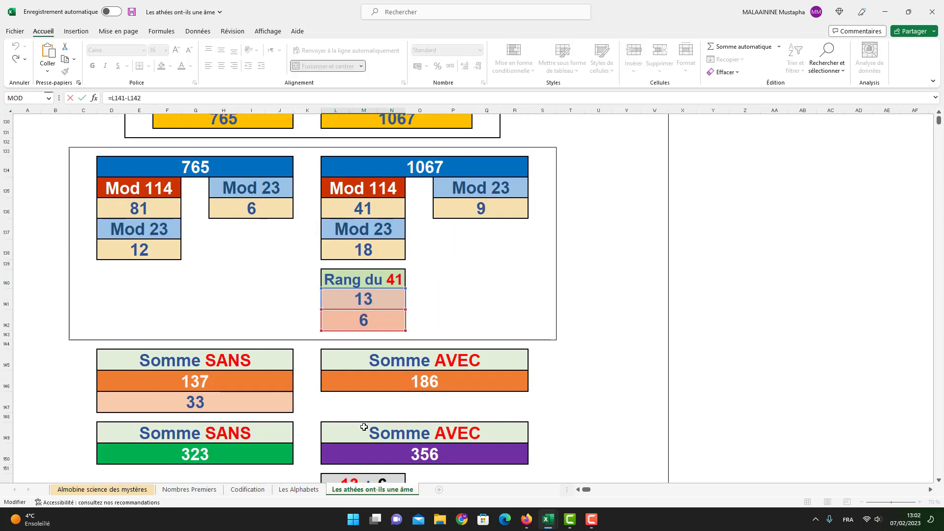
pyautogui.scroll(-2, 363, 394)
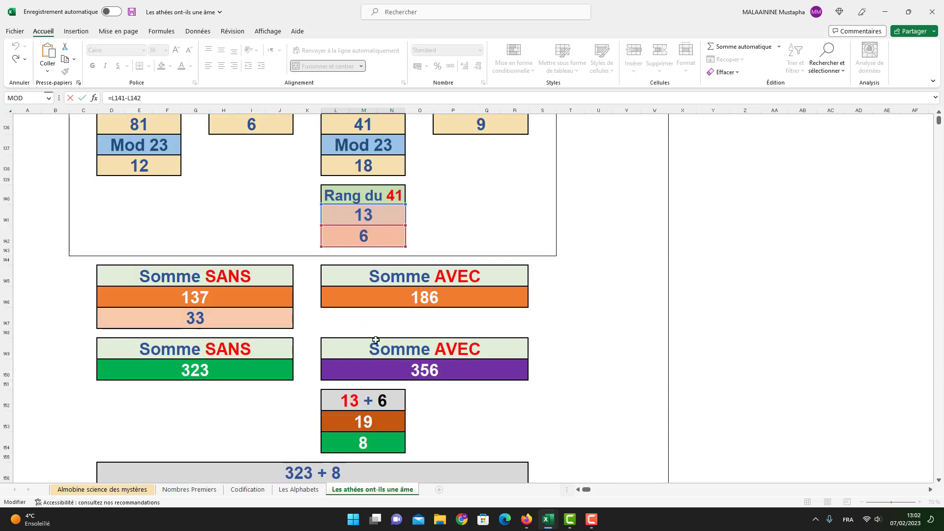
pyautogui.press('Return')
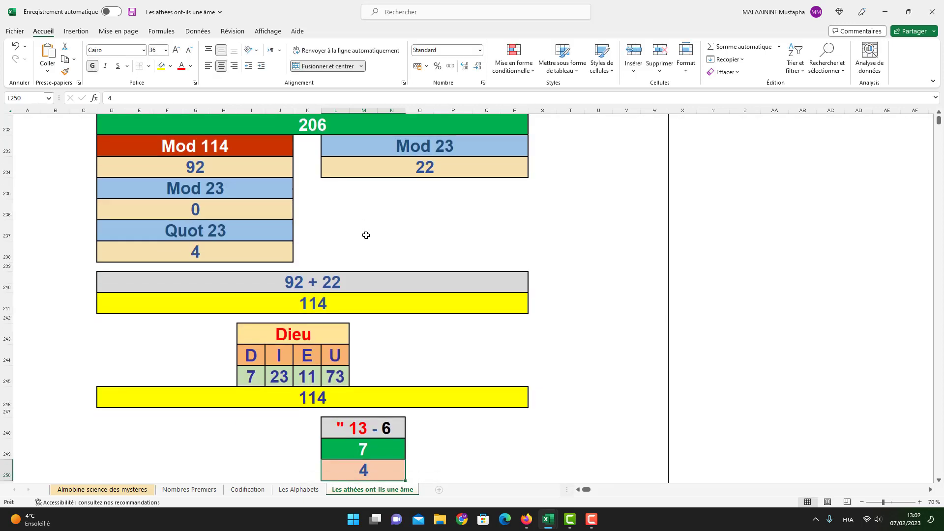
pyautogui.scroll(-1, 387, 444)
pyautogui.scroll(-2, 387, 444)
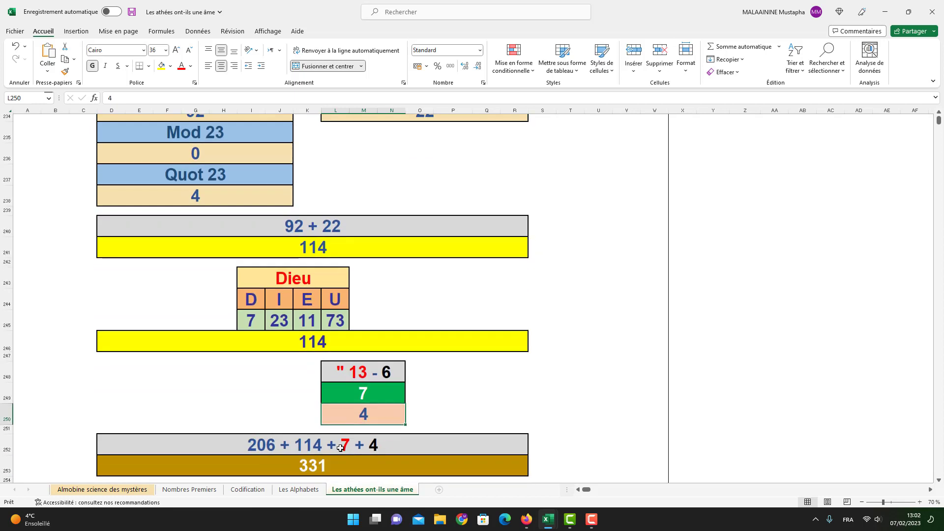
# - Inspect the formula under the 206 + 114 + 7 + 4 heading in D253 and trace its references to D232, D241, L249 and L250
pyautogui.doubleClick(381, 465)
pyautogui.scroll(3, 382, 459)
pyautogui.scroll(2, 382, 460)
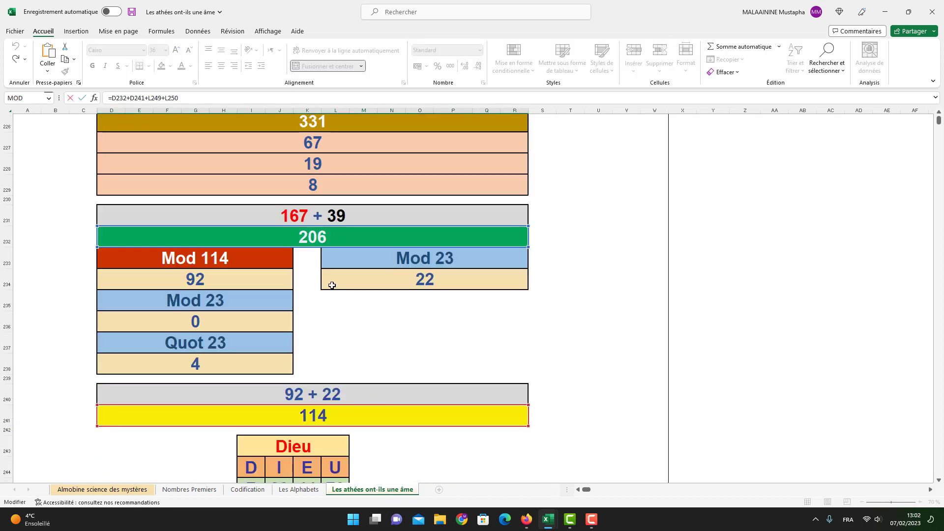
pyautogui.scroll(-2, 304, 238)
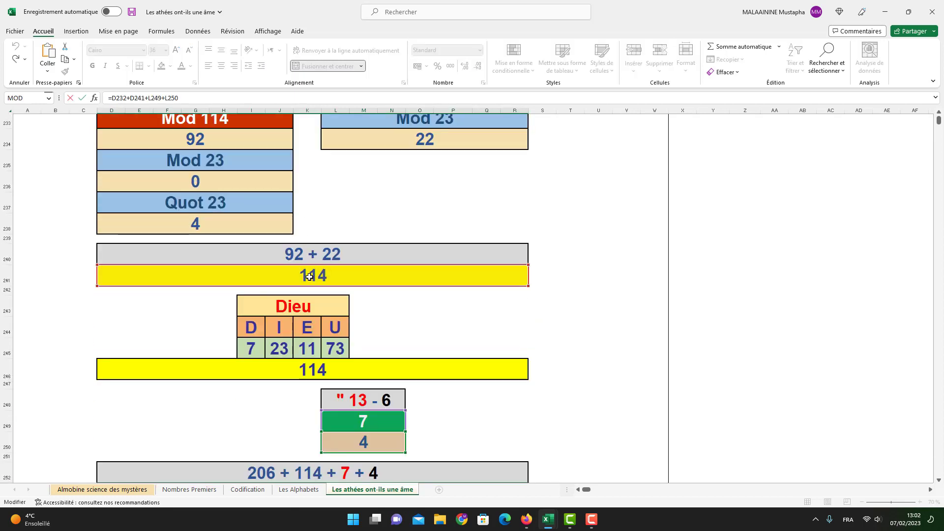
pyautogui.scroll(-1, 313, 281)
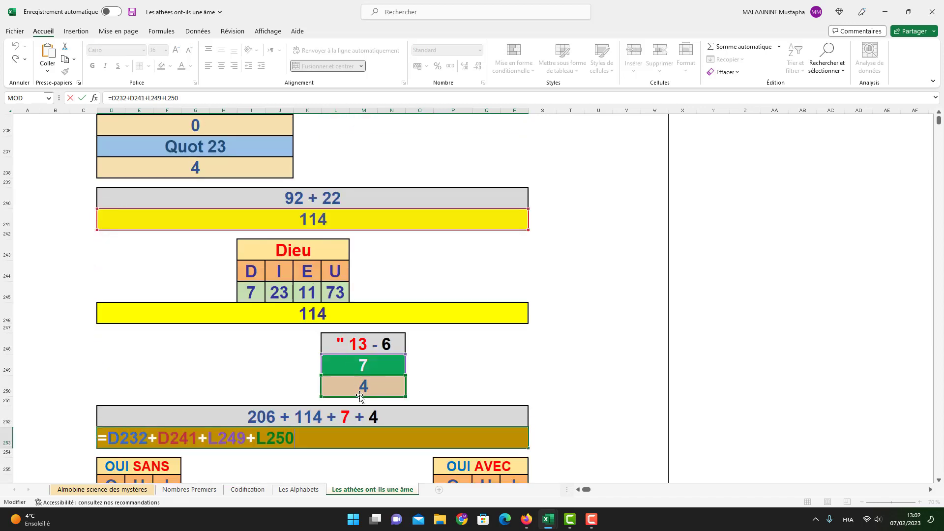
pyautogui.press('Return')
# - Compare the D253 result with the OUI SANS and OUI AVEC tables, the =D258+P259 sum in D262 and the values in D263 to D265
pyautogui.scroll(-3, 386, 397)
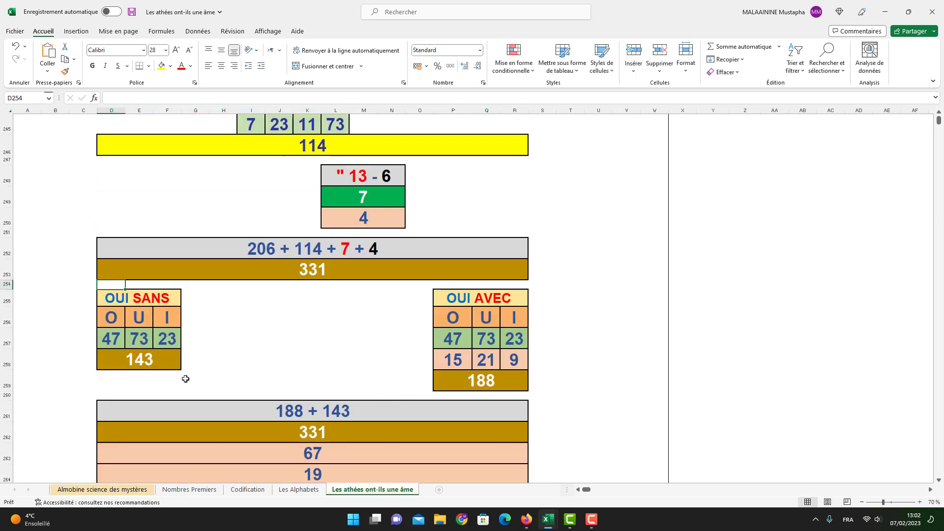
pyautogui.moveTo(147, 302); pyautogui.dragTo(488, 432)
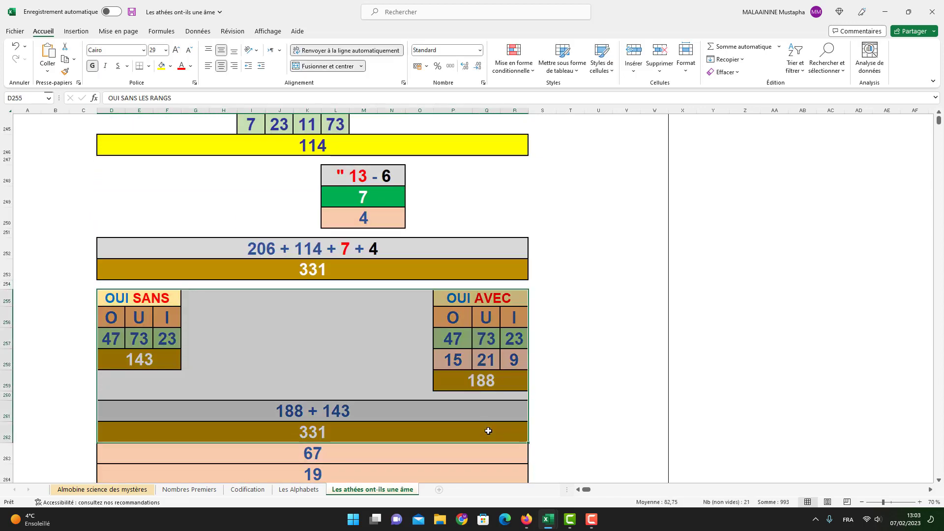
pyautogui.scroll(-1, 489, 428)
pyautogui.click(334, 381)
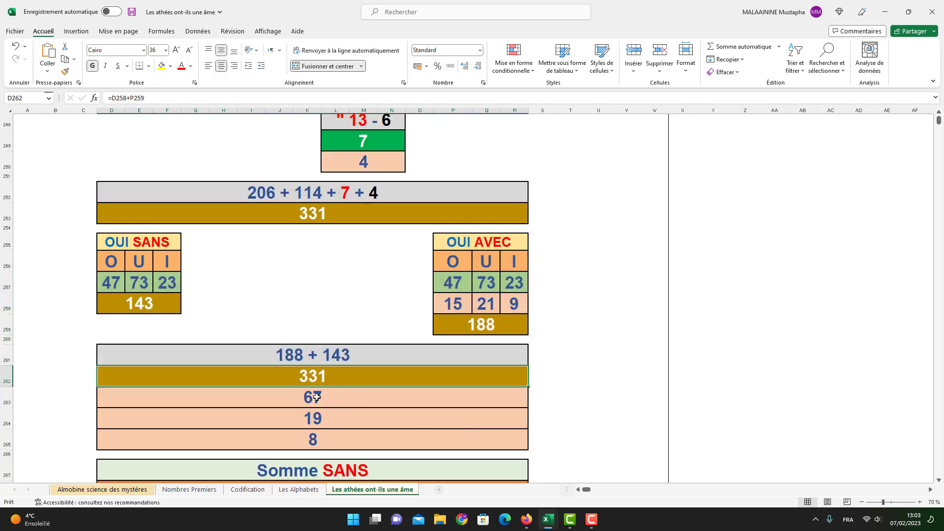
pyautogui.click(317, 397)
pyautogui.click(313, 422)
pyautogui.click(321, 439)
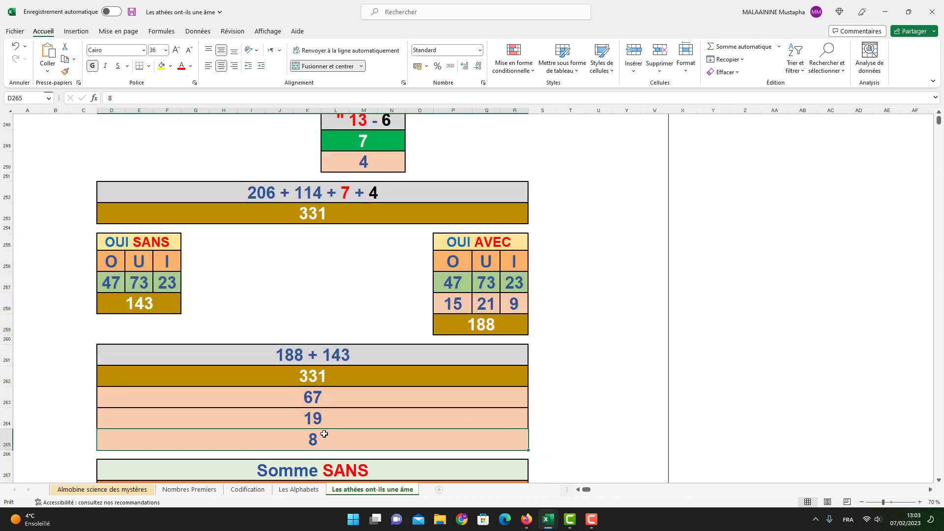
# - Inspect the Somme SANS formula in D268 and trace its reference to the D136:R136 row of Mod results
pyautogui.scroll(-1, 325, 434)
pyautogui.doubleClick(322, 433)
pyautogui.scroll(20, 320, 437)
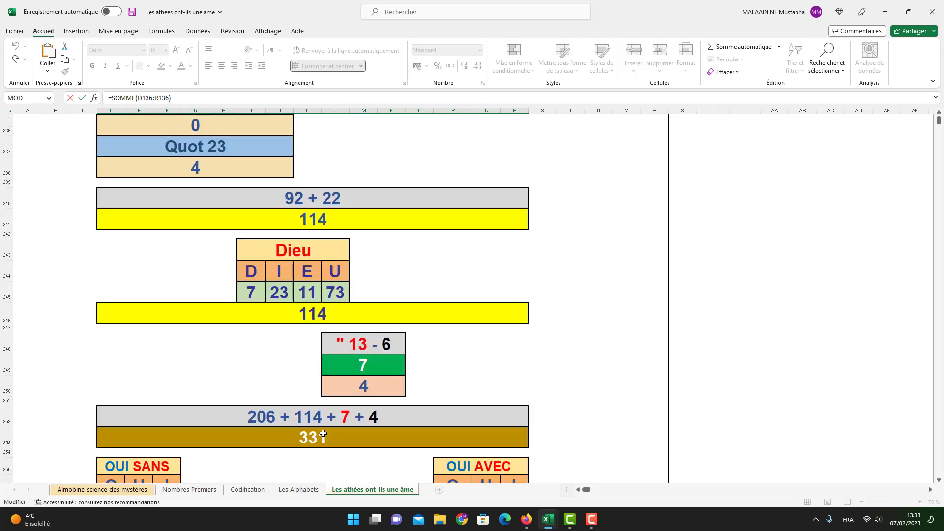
pyautogui.scroll(-2, 320, 438)
pyautogui.scroll(18, 323, 433)
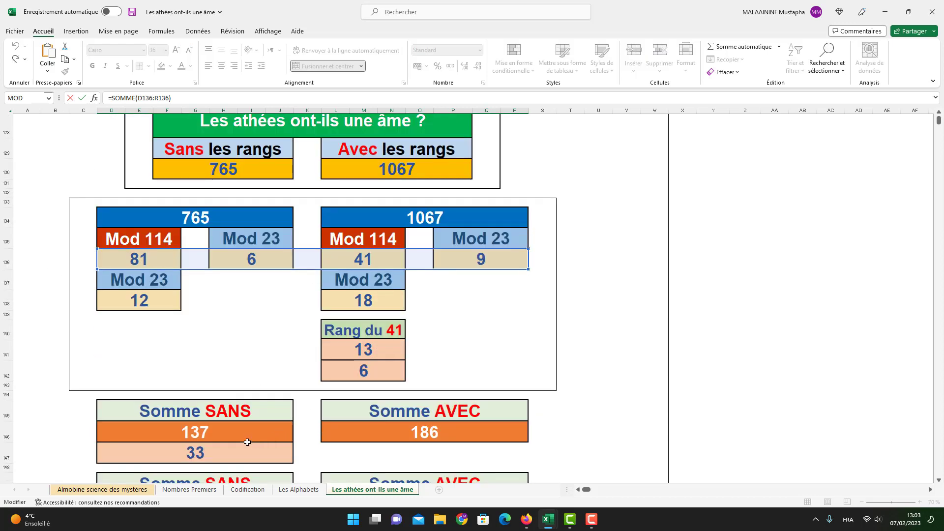
pyautogui.press('Return')
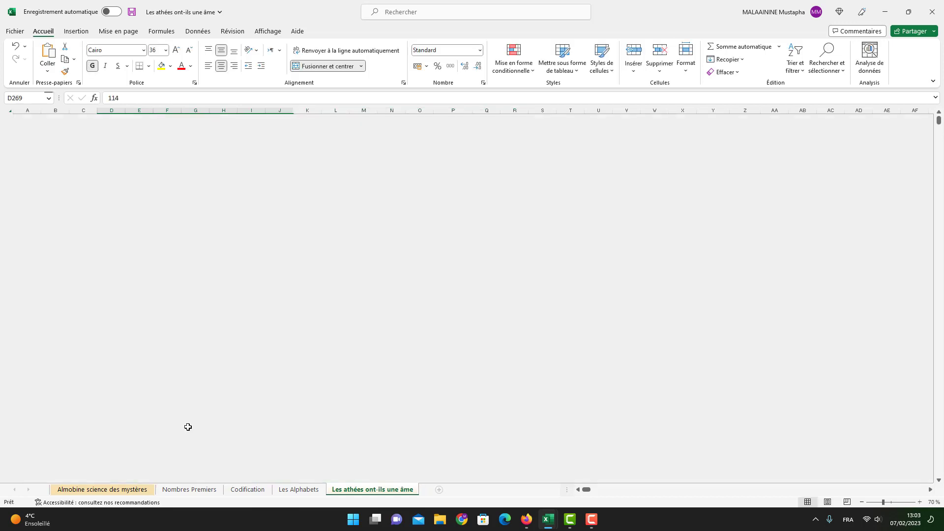
# - Compare the Somme SANS result in D268 with its two yellow components in row 269
pyautogui.click(327, 431)
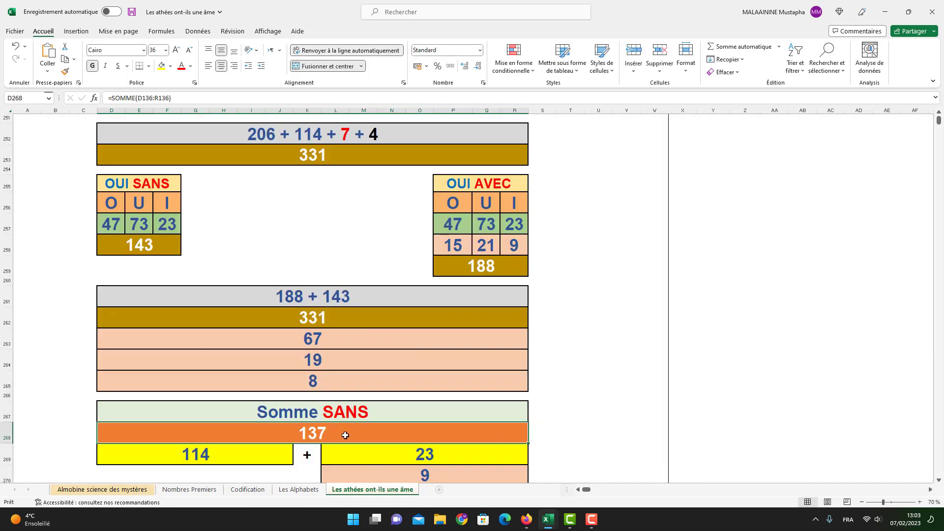
pyautogui.scroll(-1, 339, 409)
pyautogui.click(190, 421)
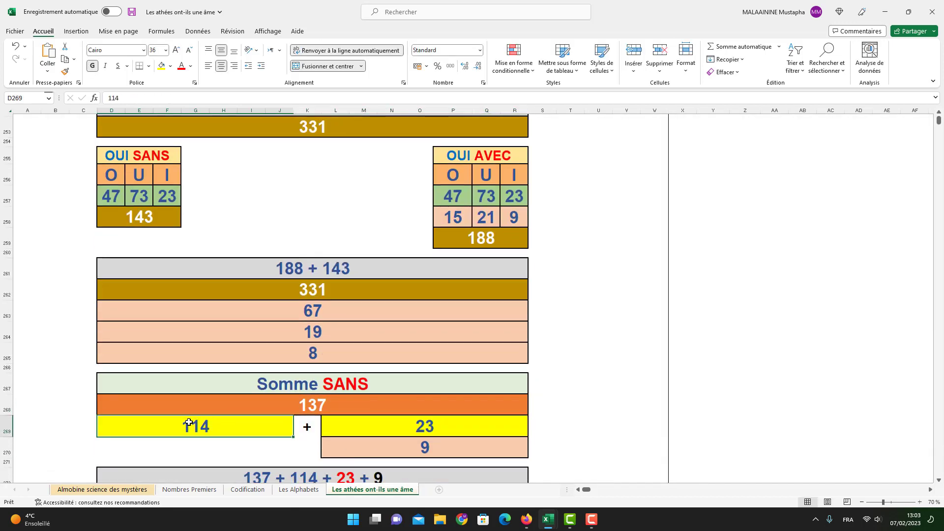
pyautogui.click(388, 429)
pyautogui.click(222, 423)
pyautogui.click(375, 424)
pyautogui.click(191, 421)
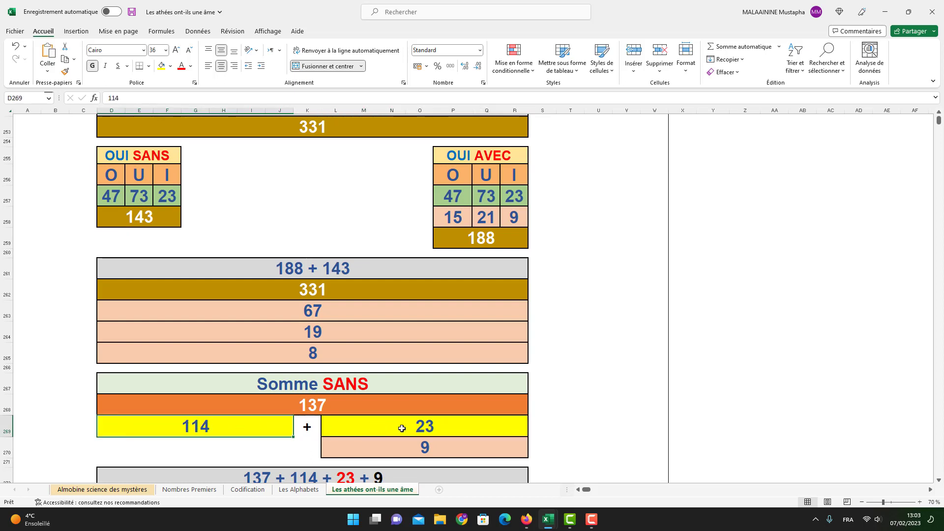
# - Inspect the =SOMME(D268:R270) formula under the 137 + 114 + 23 + 9 heading in D273 and check the value below it in D274
pyautogui.scroll(-1, 406, 426)
pyautogui.doubleClick(307, 446)
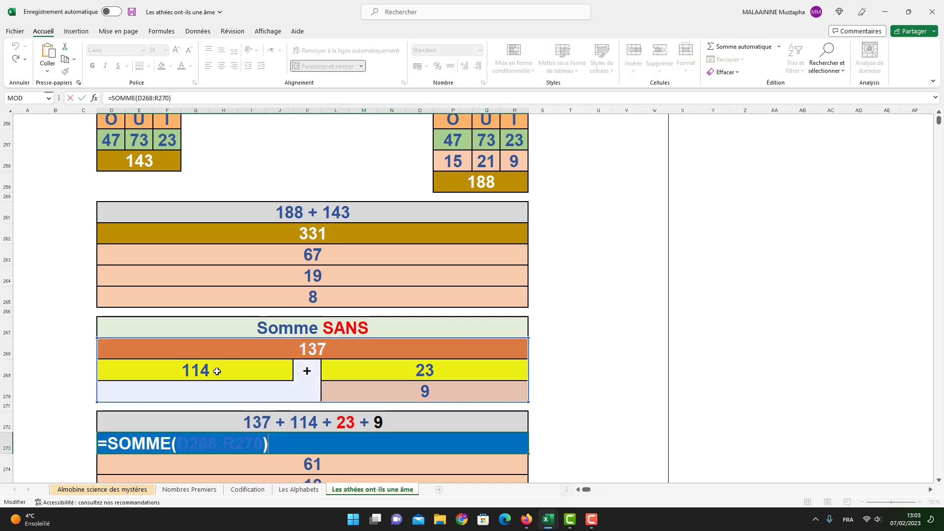
pyautogui.press('Return')
pyautogui.click(314, 444)
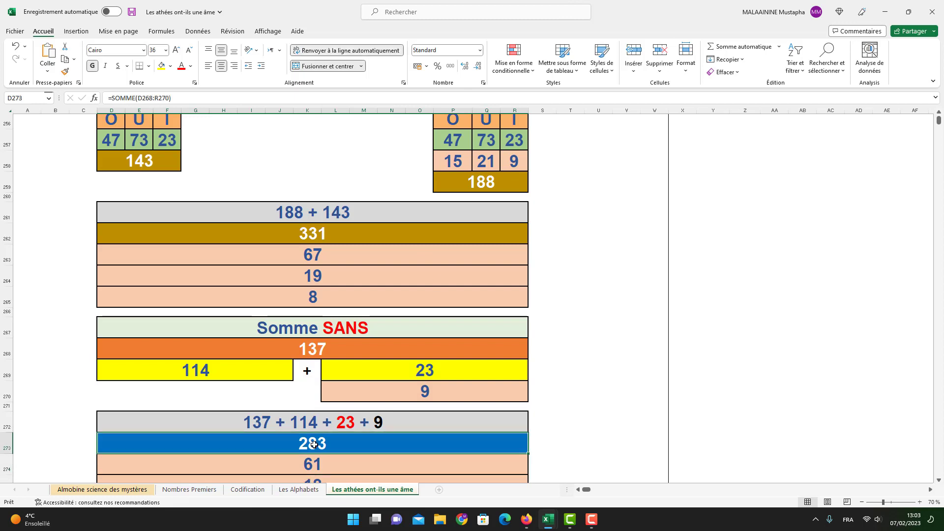
pyautogui.scroll(-2, 347, 436)
pyautogui.click(320, 350)
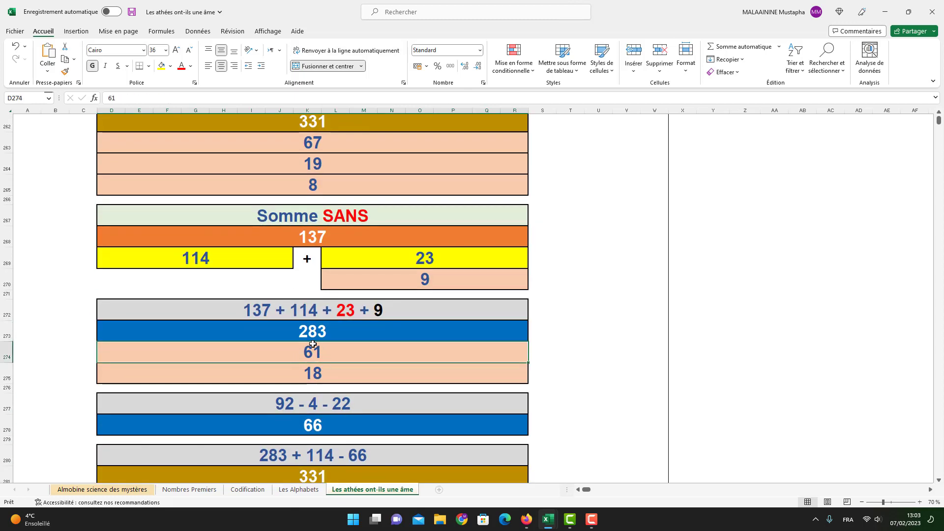
# - Inspect the formula under the 92 - 4 - 22 heading in D278 and trace its references to D234, L234 and D238
pyautogui.doubleClick(314, 421)
pyautogui.scroll(12, 339, 427)
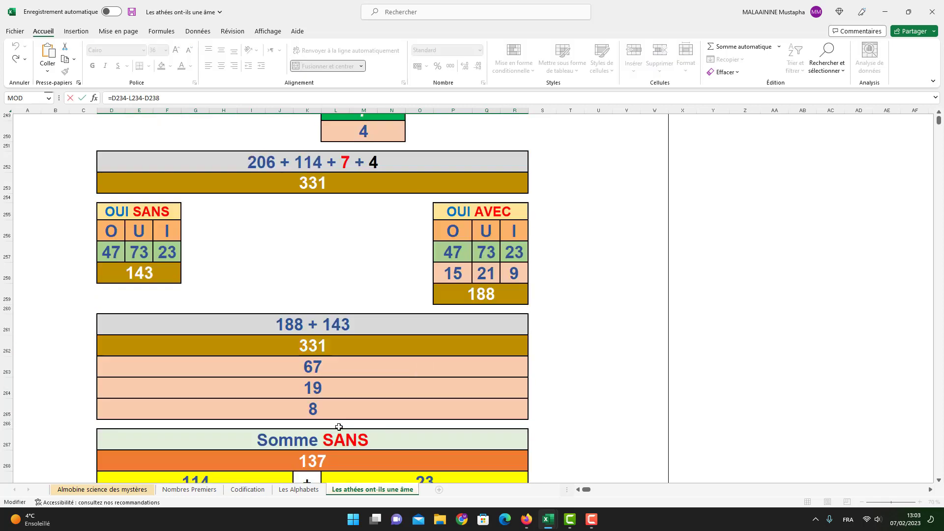
pyautogui.scroll(1, 339, 426)
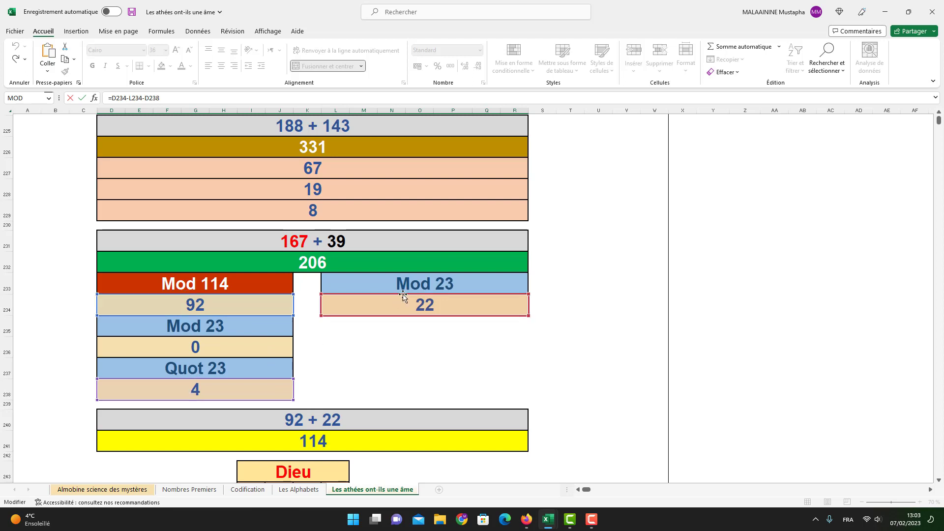
pyautogui.press('Return')
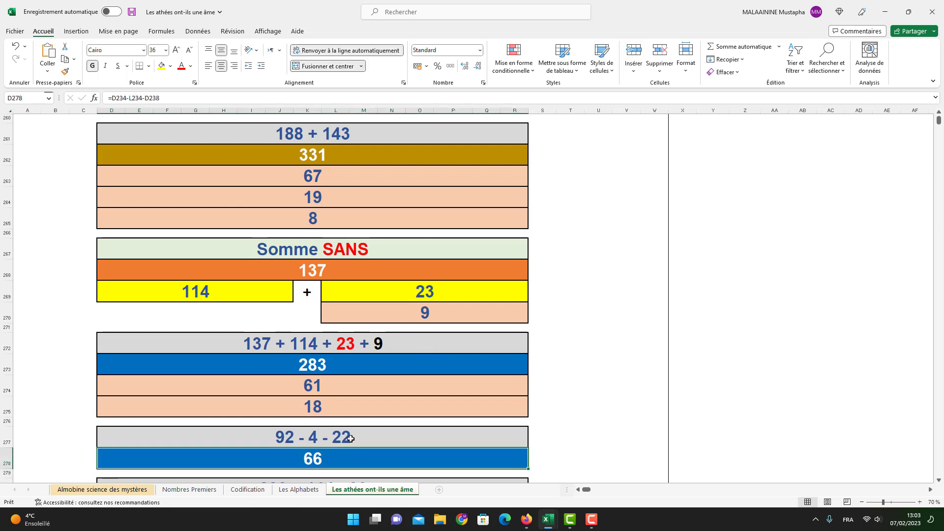
# - Inspect the formula under the 283 + 114 - 66 heading in D281 and trace its references to D273, D269 and D278
pyautogui.scroll(-1, 306, 465)
pyautogui.doubleClick(324, 455)
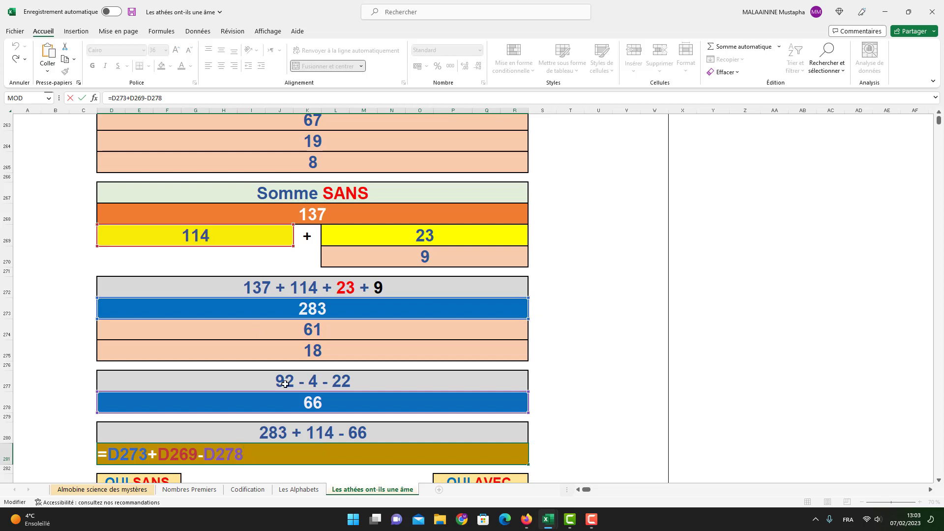
pyautogui.press('Return')
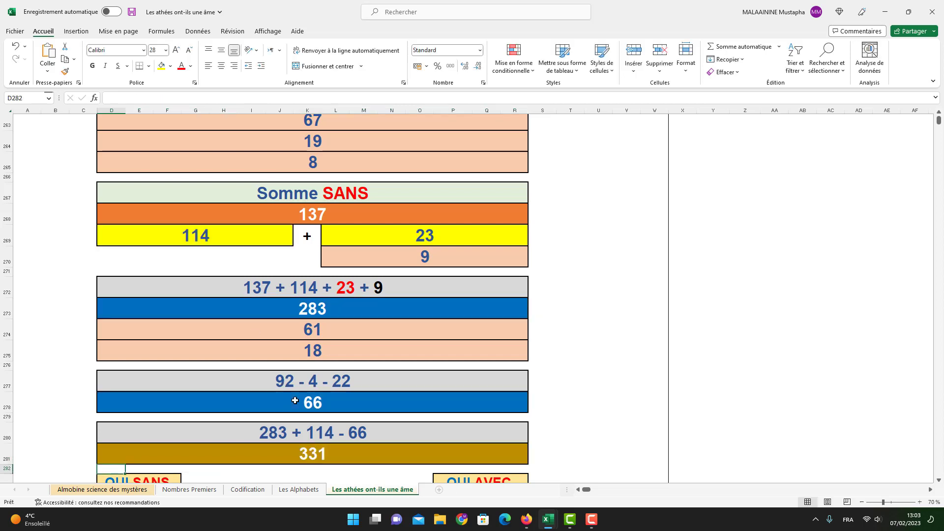
# - Compare the D281 result with the OUI tables and the 188 + 143 sum in rows 283 to 290, checking the values below them
pyautogui.scroll(-2, 302, 399)
pyautogui.moveTo(138, 342); pyautogui.dragTo(471, 462)
pyautogui.scroll(-1, 469, 445)
pyautogui.moveTo(175, 319); pyautogui.dragTo(488, 444)
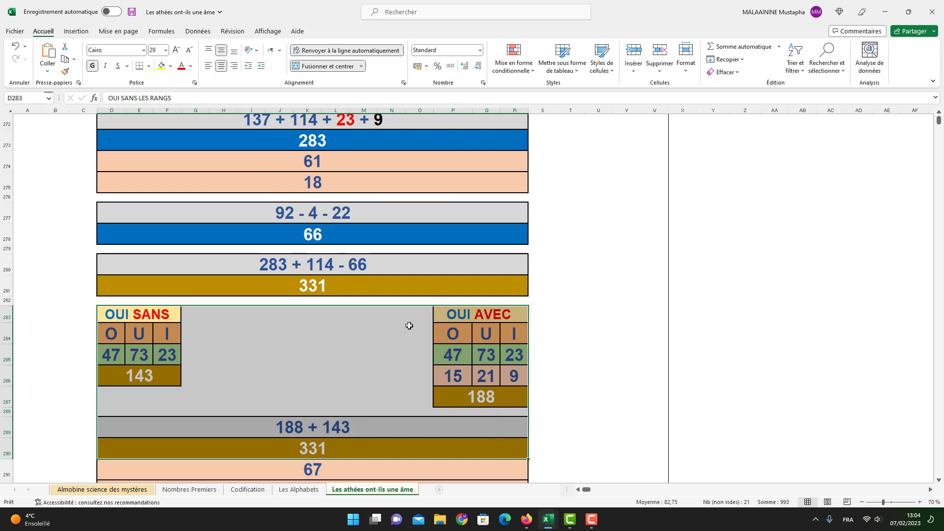
pyautogui.scroll(-2, 411, 317)
pyautogui.click(305, 385)
pyautogui.click(318, 408)
# - Check the value under the "Le 23 est le rang du" heading in D296 against the calculations above it
pyautogui.scroll(-1, 317, 410)
pyautogui.doubleClick(312, 453)
pyautogui.scroll(2, 371, 423)
pyautogui.scroll(1, 372, 424)
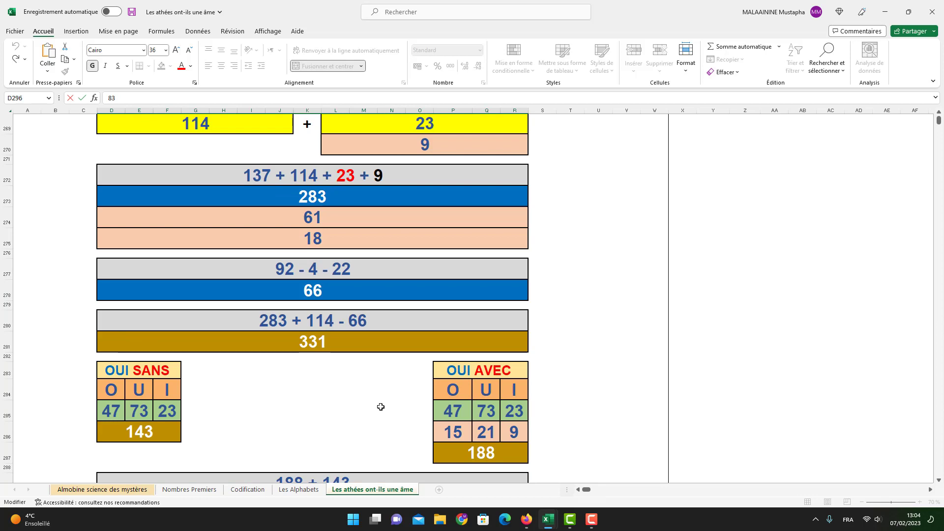
pyautogui.scroll(-3, 429, 165)
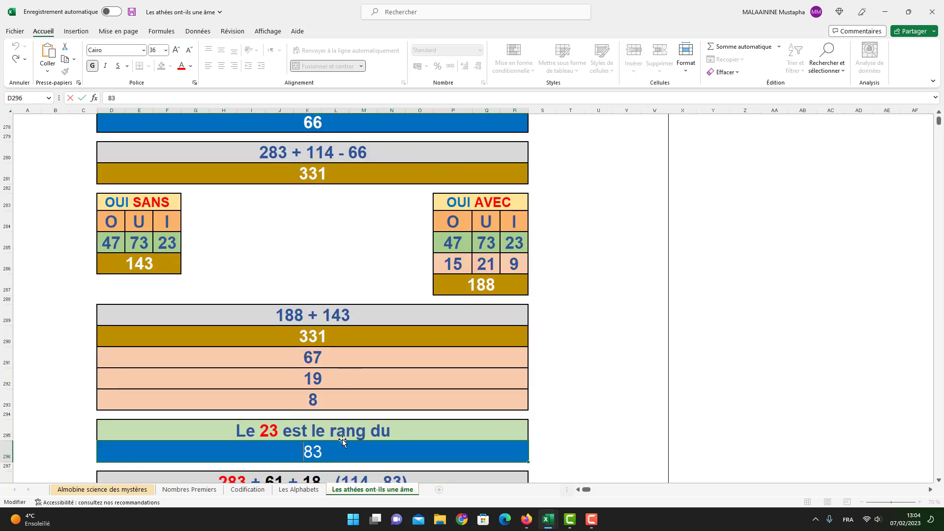
pyautogui.scroll(-1, 355, 438)
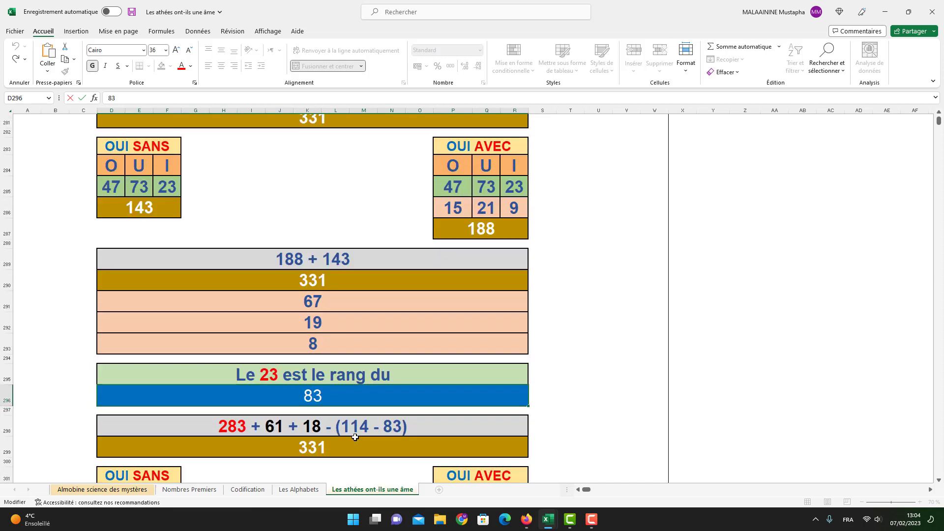
# - Inspect the formula under the 283 + 61 + 18 - (114 - 83) heading in D299 and trace its references to D273, D274, D275, D269 and D296
pyautogui.doubleClick(324, 444)
pyautogui.scroll(3, 400, 394)
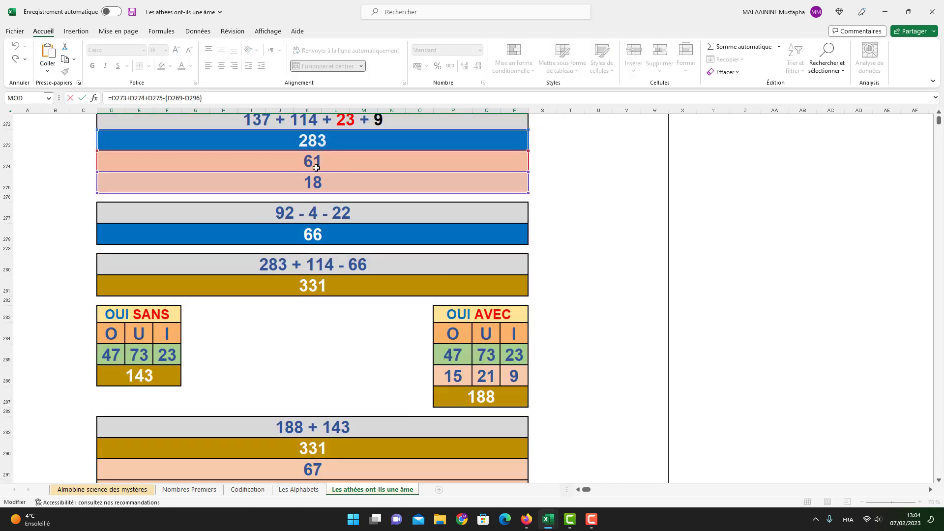
pyautogui.scroll(-4, 314, 185)
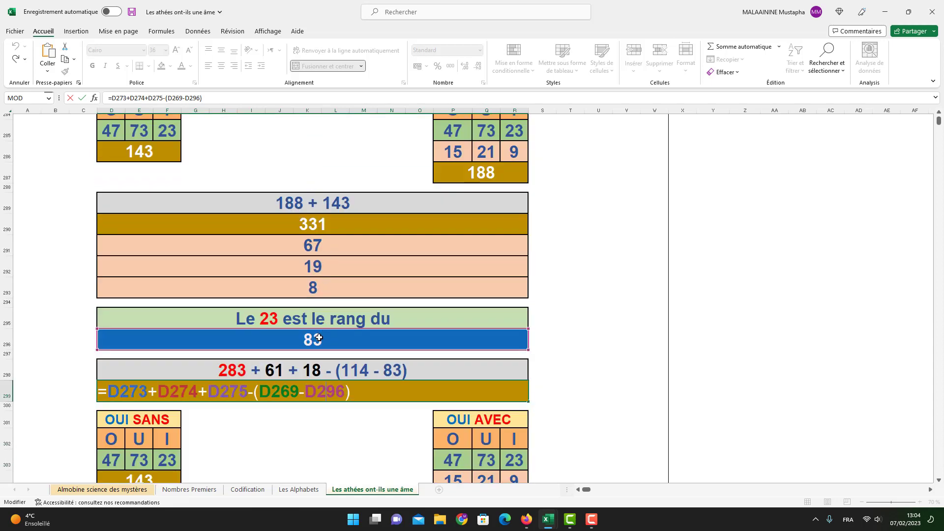
pyautogui.scroll(7, 434, 317)
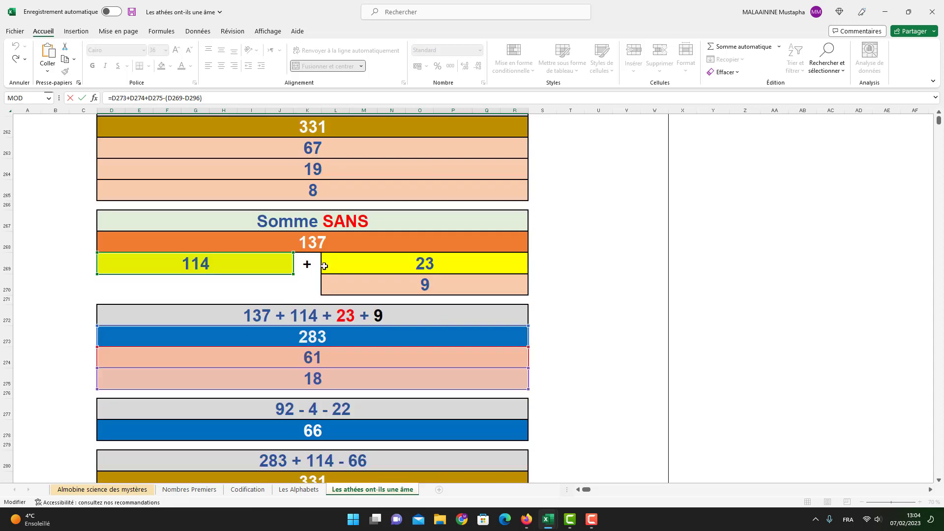
pyautogui.scroll(-7, 214, 265)
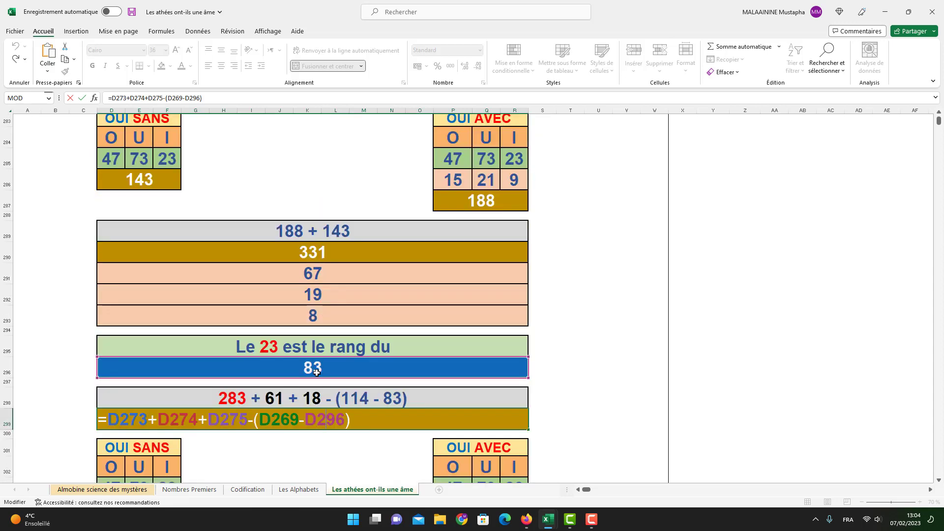
pyautogui.press('Return')
# - Compare the D299 result with the OUI tables and the 188 + 143 sum in rows 301 to 308, checking the values in D309 and D310
pyautogui.scroll(-2, 322, 388)
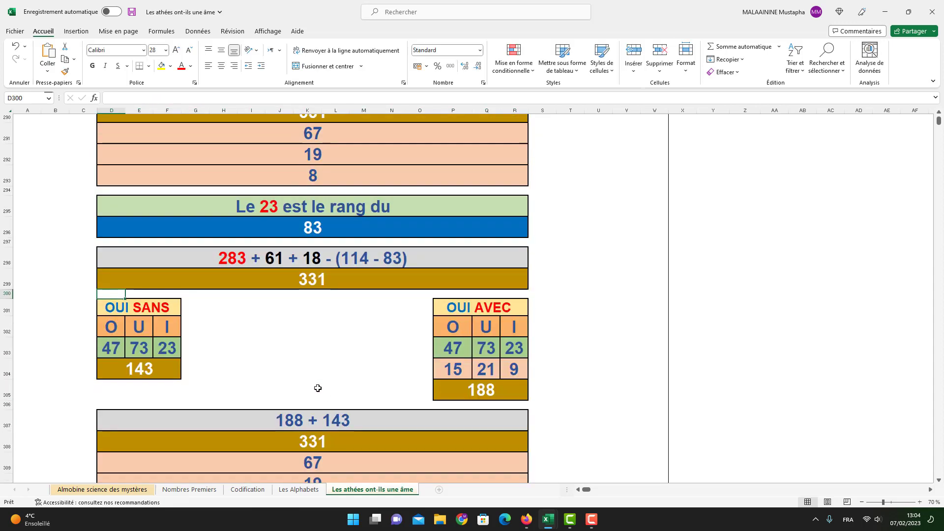
pyautogui.moveTo(161, 306)
pyautogui.mouseDown()
pyautogui.moveTo(415, 451)
pyautogui.moveTo(473, 436)
pyautogui.mouseUp()
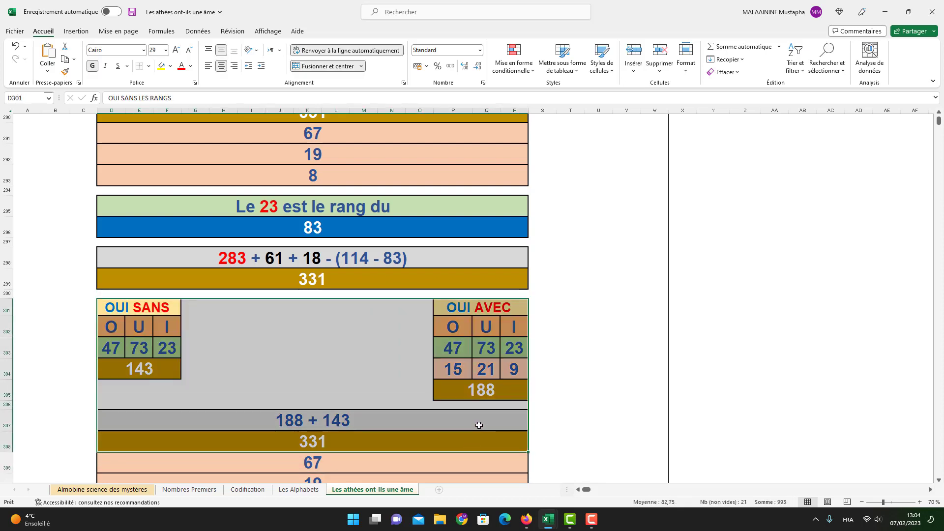
pyautogui.scroll(-1, 453, 426)
pyautogui.click(322, 408)
pyautogui.click(321, 427)
# - Inspect the formula under the 33 + 186 heading in D314 and trace its references to the Somme SANS and Somme AVEC cells D147 and L146
pyautogui.scroll(-1, 321, 444)
pyautogui.doubleClick(321, 444)
pyautogui.scroll(13, 344, 443)
pyautogui.scroll(4, 357, 440)
pyautogui.scroll(-3, 358, 441)
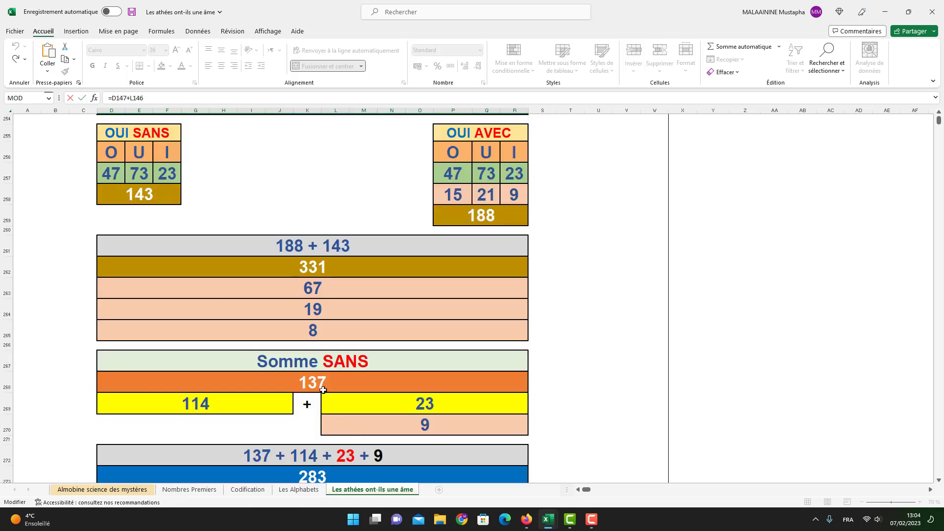
pyautogui.scroll(20, 310, 392)
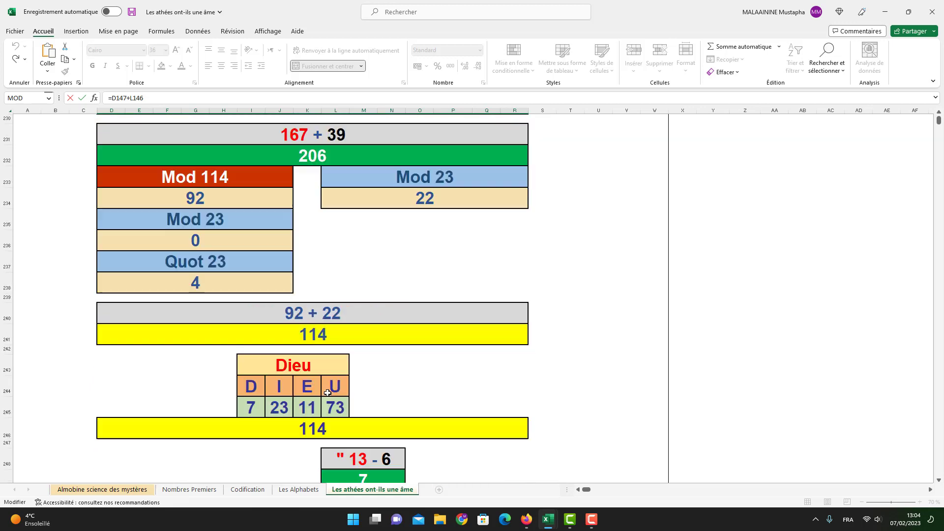
pyautogui.scroll(17, 329, 393)
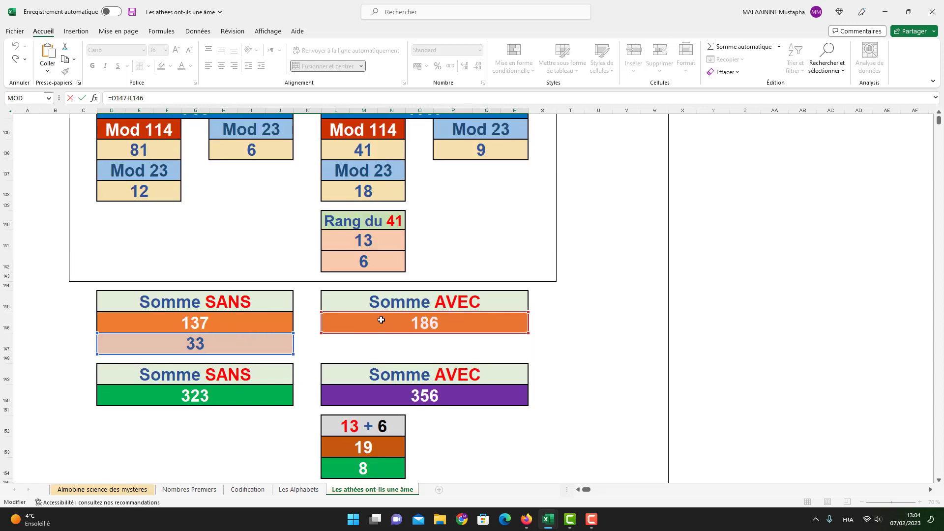
pyautogui.press('Return')
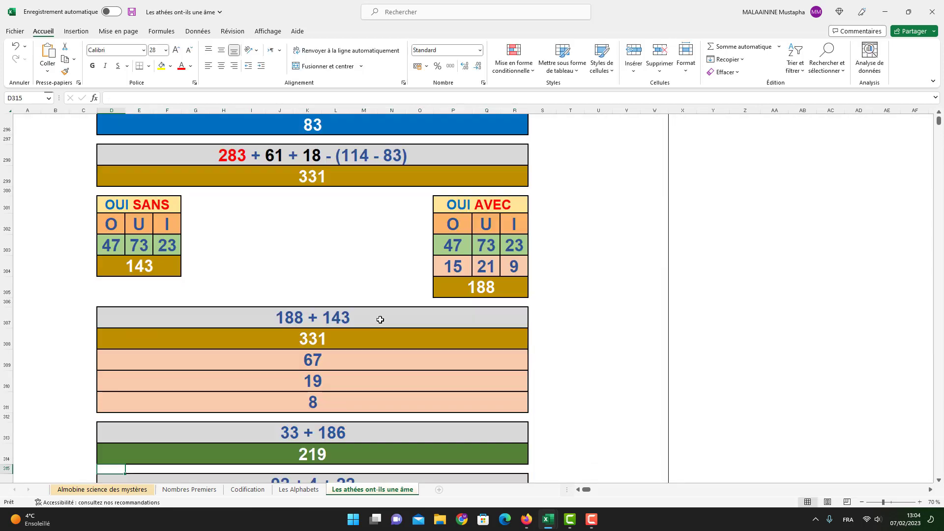
# - Inspect the formula under the 92 + 4 + 22 heading in D317 and trace its references to D234, D238 and L234
pyautogui.scroll(-1, 327, 444)
pyautogui.doubleClick(325, 448)
pyautogui.scroll(3, 340, 446)
pyautogui.scroll(20, 340, 446)
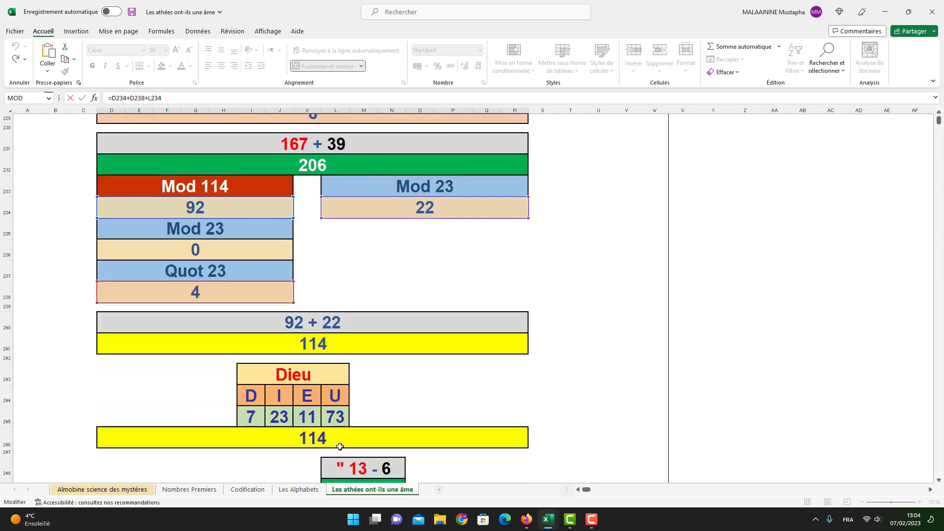
pyautogui.scroll(2, 340, 446)
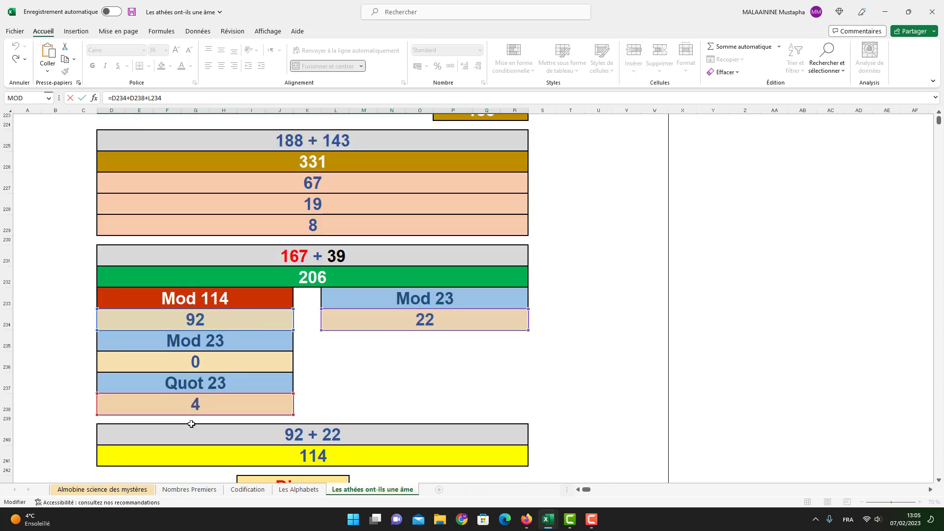
pyautogui.press('Return')
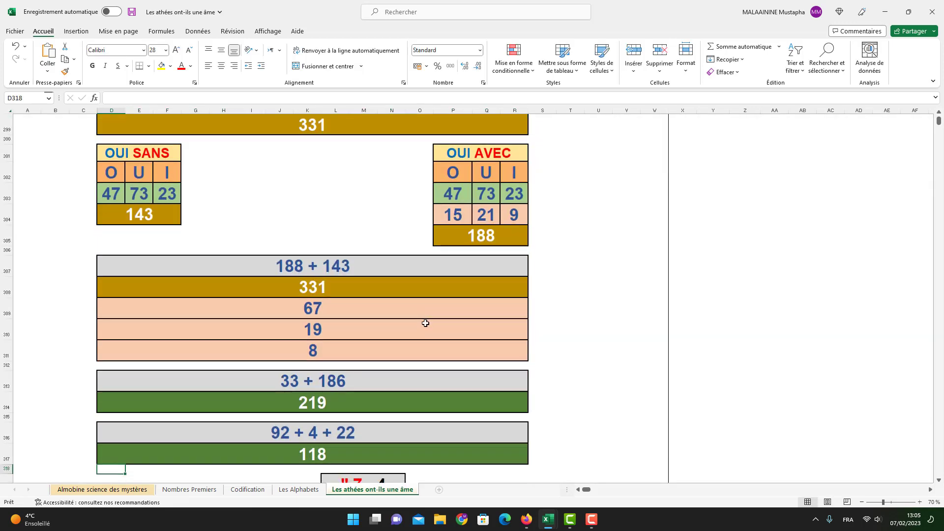
# - Inspect the formula under the 7 - 4 heading in L320 and trace its references to L249 and L250
pyautogui.scroll(-1, 425, 323)
pyautogui.doubleClick(374, 450)
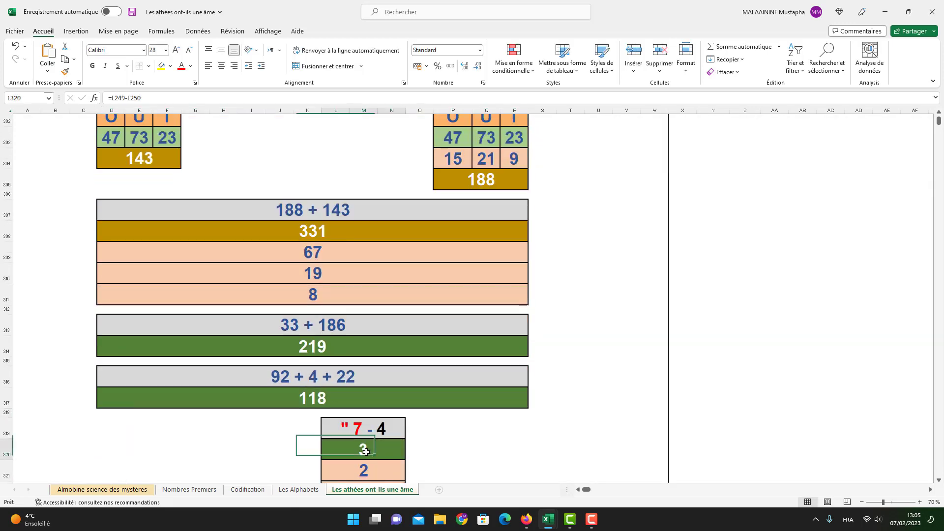
pyautogui.scroll(8, 396, 445)
pyautogui.scroll(14, 396, 445)
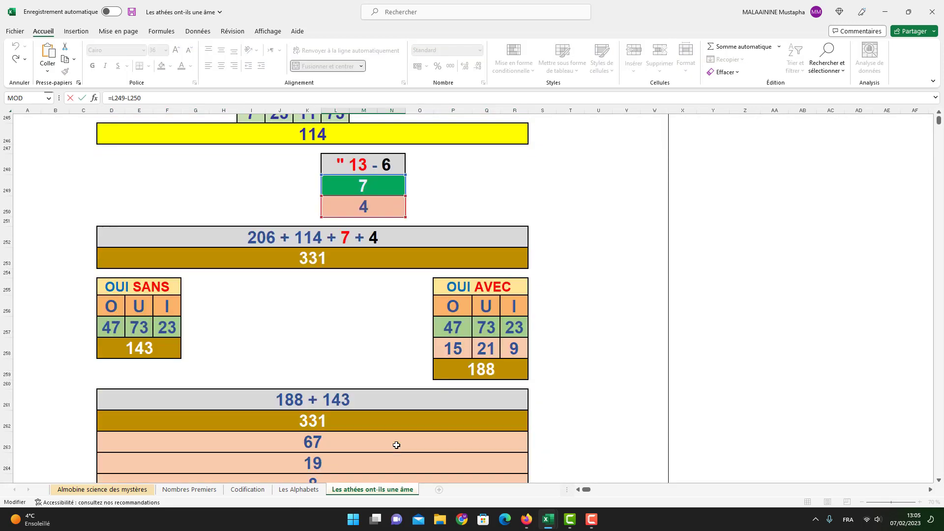
pyautogui.scroll(-3, 396, 445)
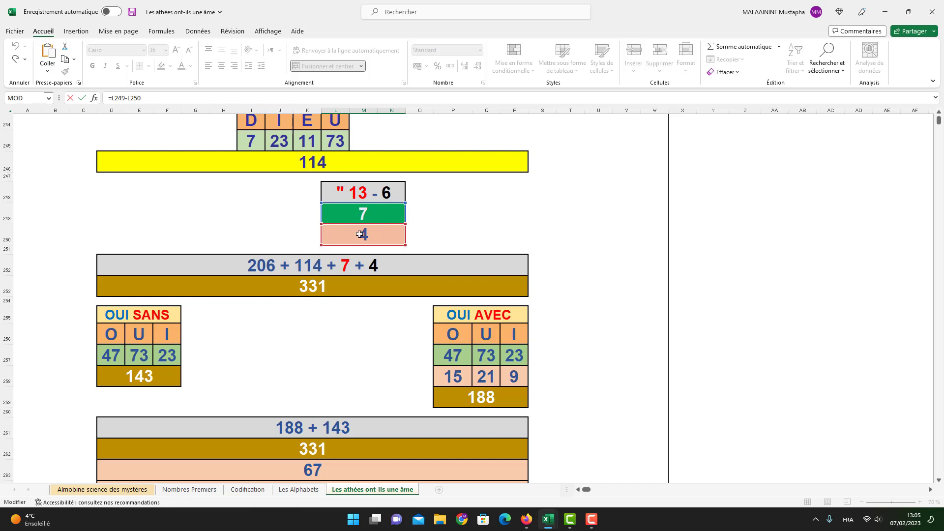
pyautogui.press('Return')
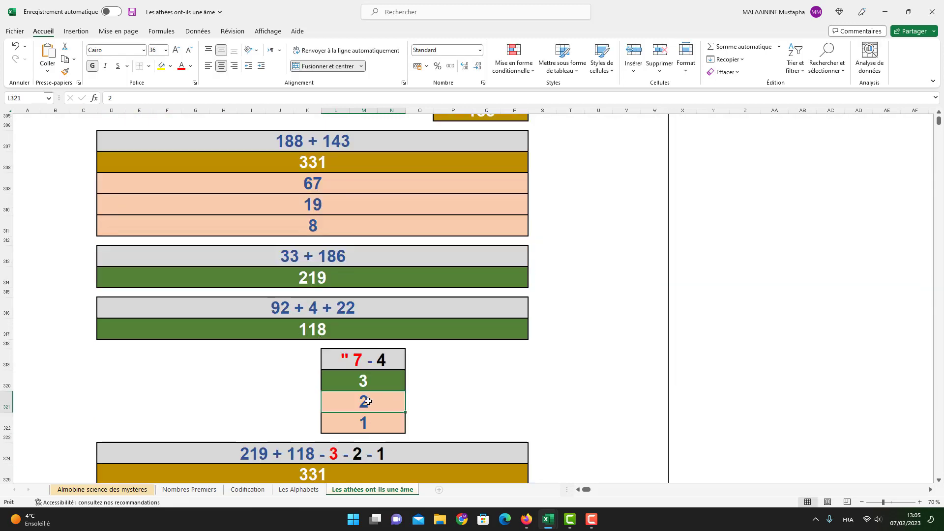
# - Inspect the formula under the 219 + 118 - 3 - 2 - 1 heading in D325 and check its references to D314, D317 and L320 to L322
pyautogui.scroll(-1, 369, 428)
pyautogui.doubleClick(334, 418)
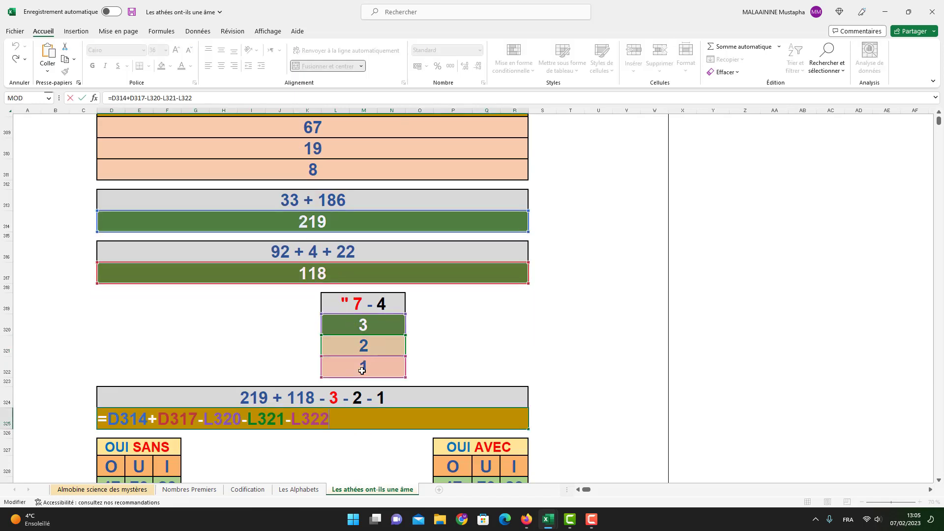
pyautogui.press('Return')
pyautogui.click(335, 413)
pyautogui.press('Down')
pyautogui.press('Down')
# - Compare the D325 result with the OUI tables and the 188 + 143 sum in D334, checking the values in D335 and D336
pyautogui.scroll(-3, 354, 393)
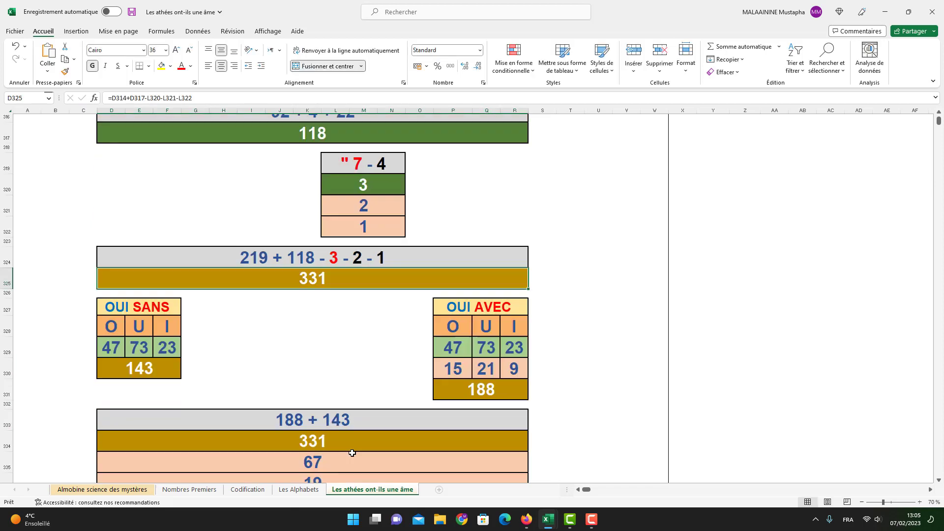
pyautogui.moveTo(372, 313); pyautogui.dragTo(347, 406)
pyautogui.click(322, 413)
pyautogui.scroll(-1, 323, 413)
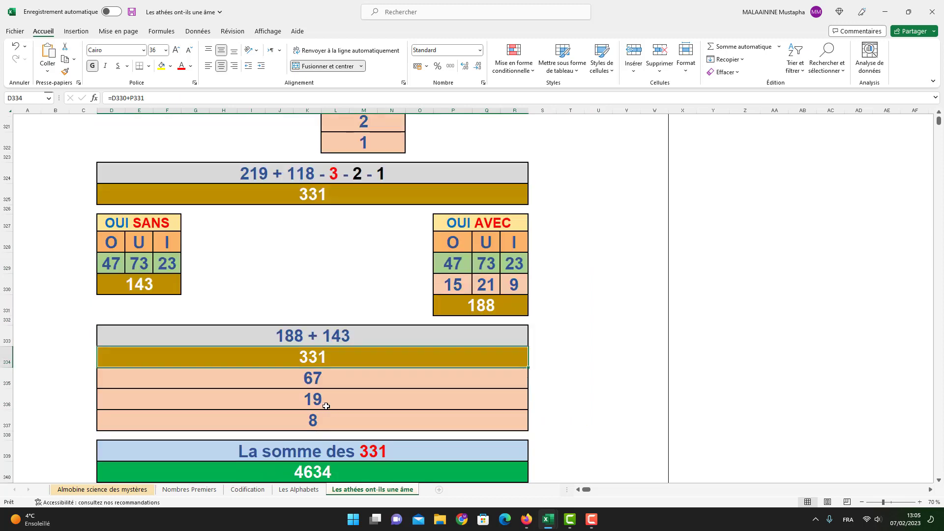
pyautogui.click(303, 382)
pyautogui.click(309, 395)
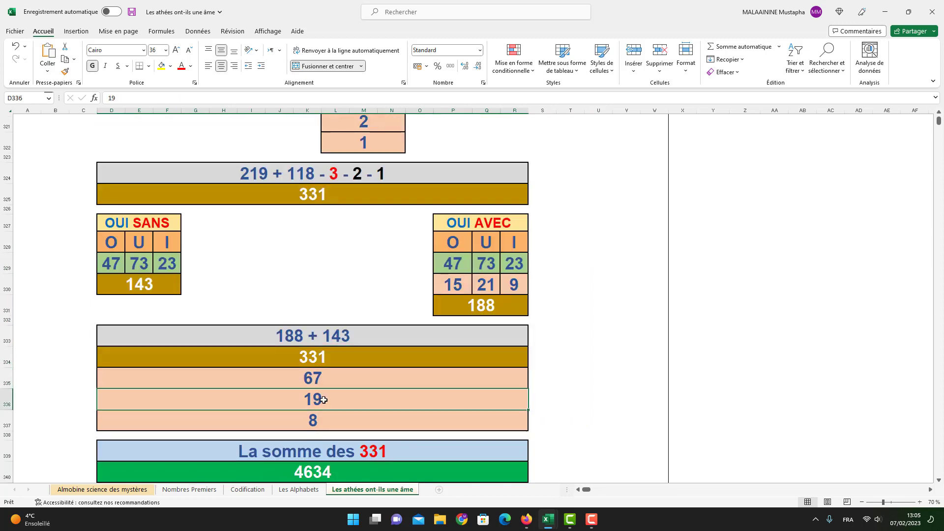
# - Inspect the "La somme des 331" formula in D340 and trace its references through the 331 results from D334 up to D157
pyautogui.scroll(-1, 320, 398)
pyautogui.doubleClick(315, 438)
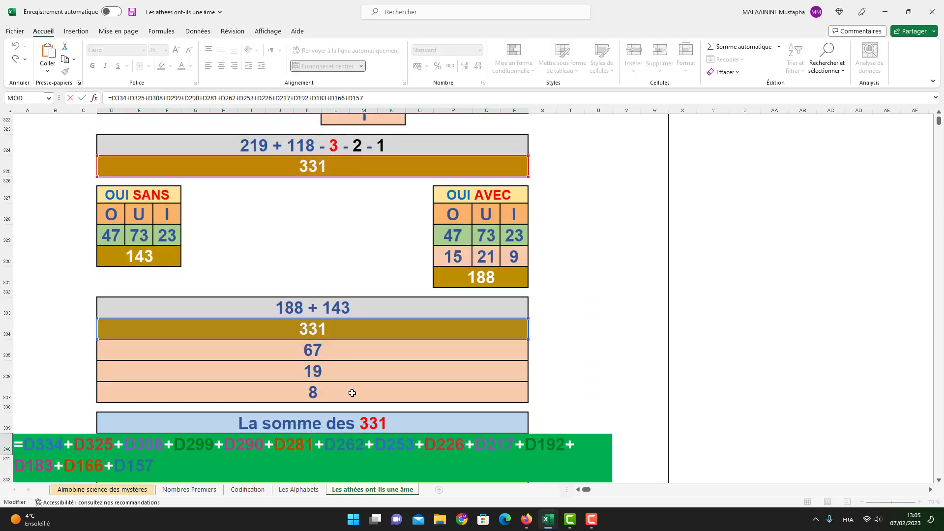
pyautogui.scroll(10, 368, 344)
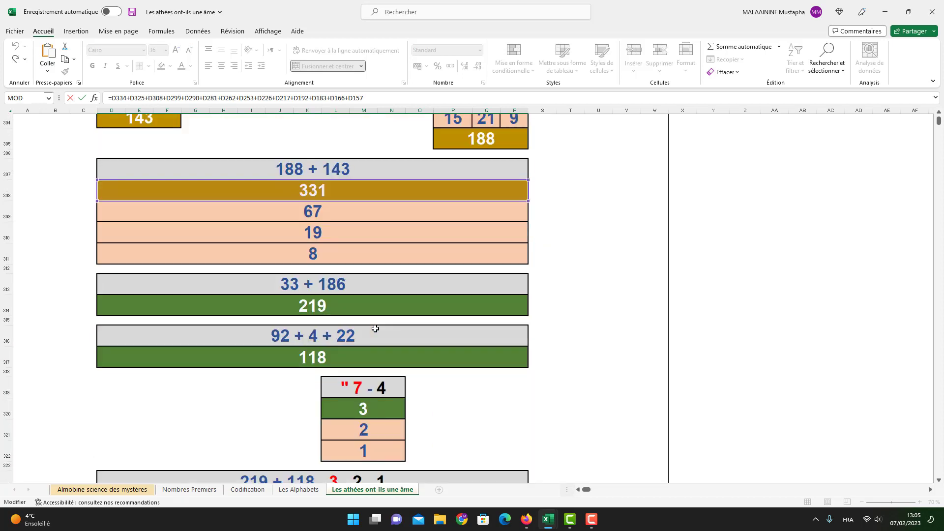
pyautogui.scroll(15, 375, 329)
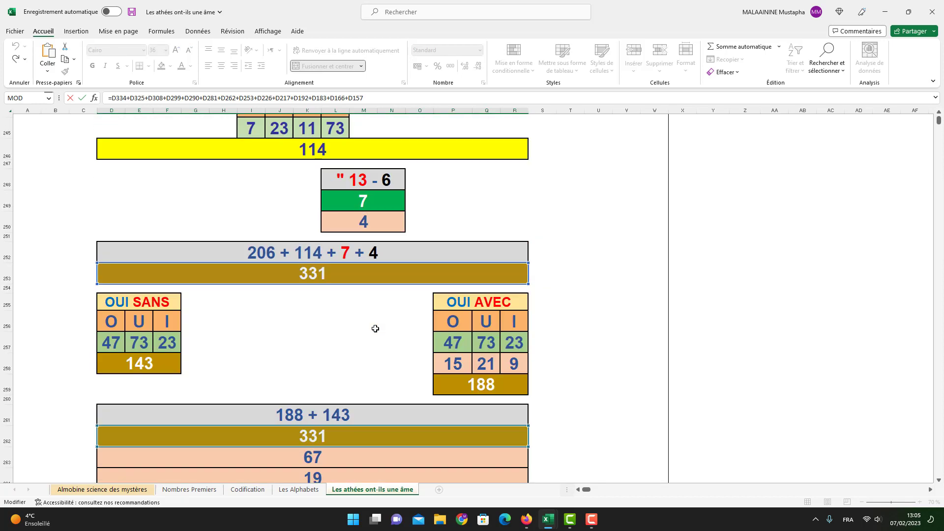
pyautogui.scroll(14, 375, 329)
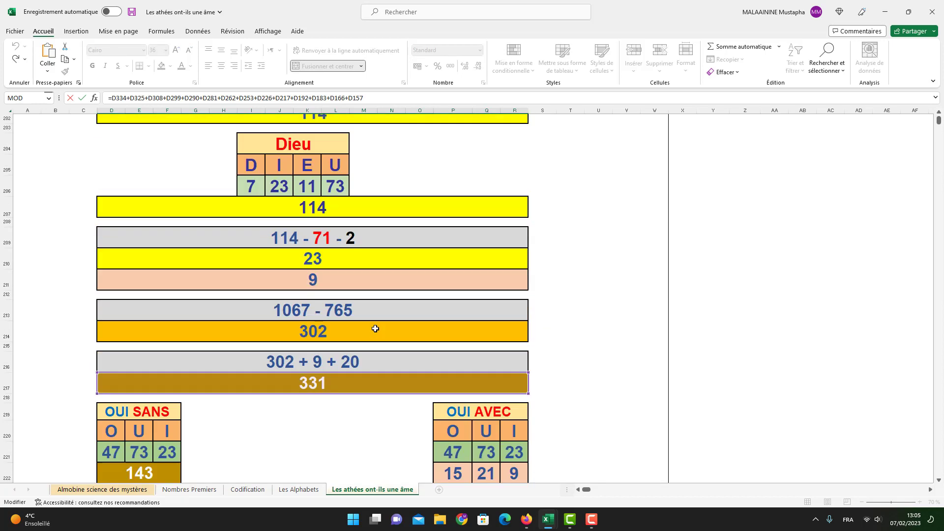
pyautogui.scroll(17, 375, 329)
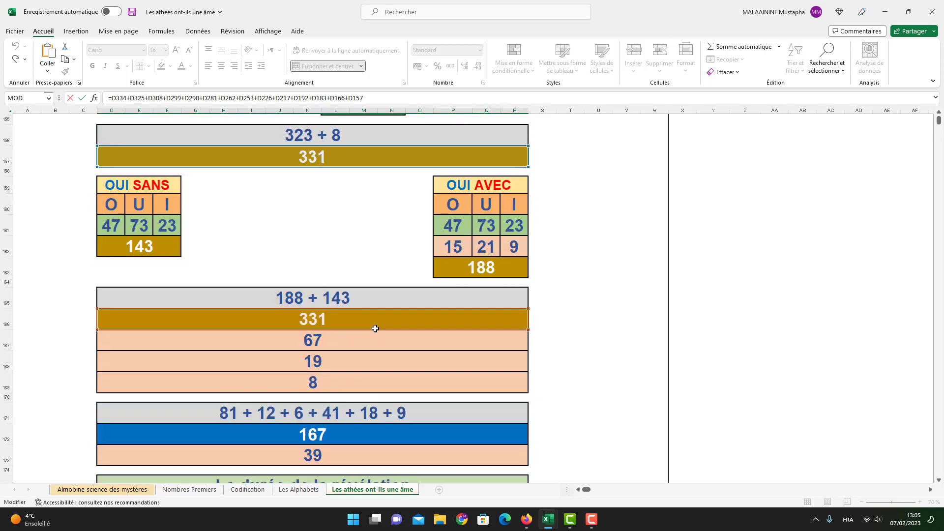
pyautogui.scroll(3, 375, 329)
pyautogui.press('Return')
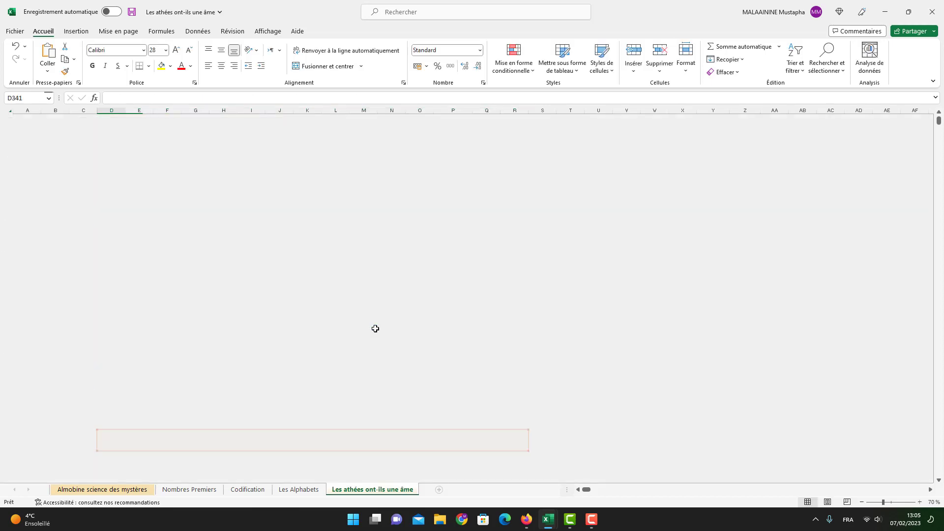
# - Inspect the "La somme des autres nombres" formula in D343 and trace its references from D337 up to the D146:R154 range
pyautogui.scroll(-1, 318, 385)
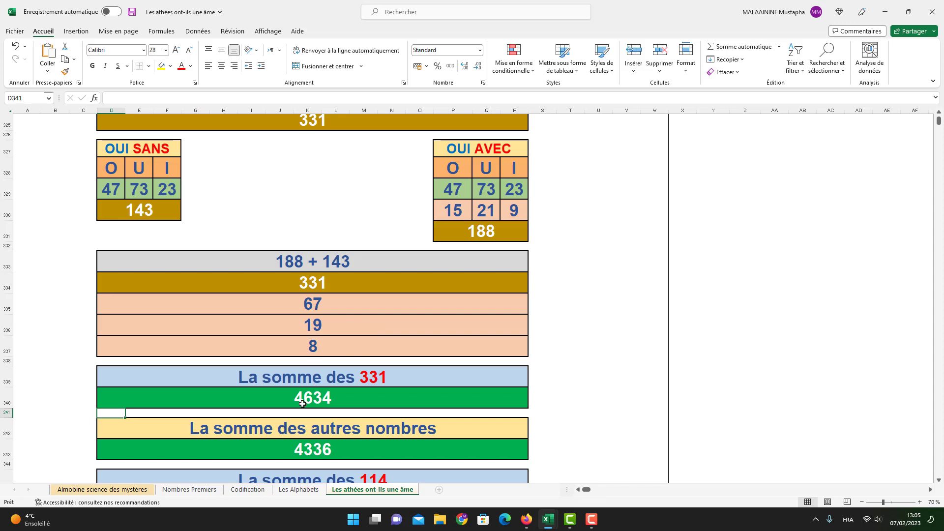
pyautogui.doubleClick(302, 449)
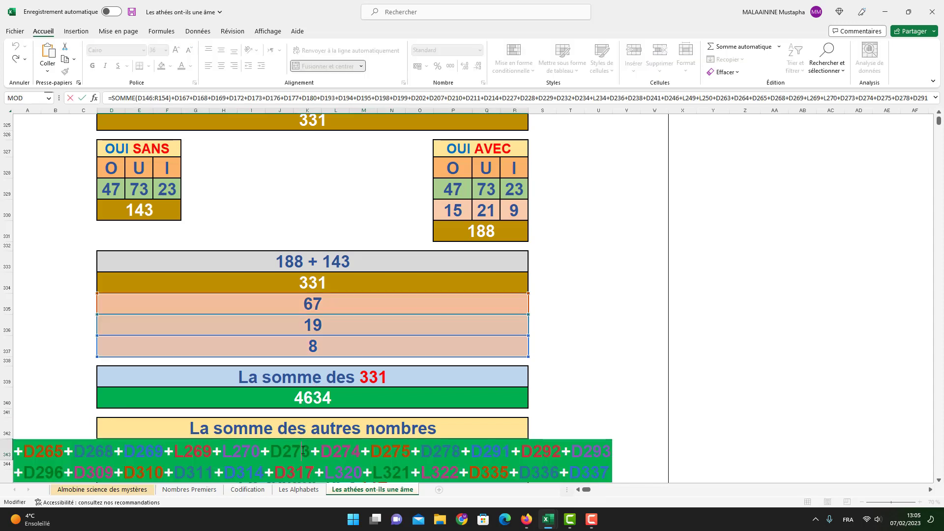
pyautogui.scroll(7, 408, 369)
pyautogui.scroll(15, 408, 369)
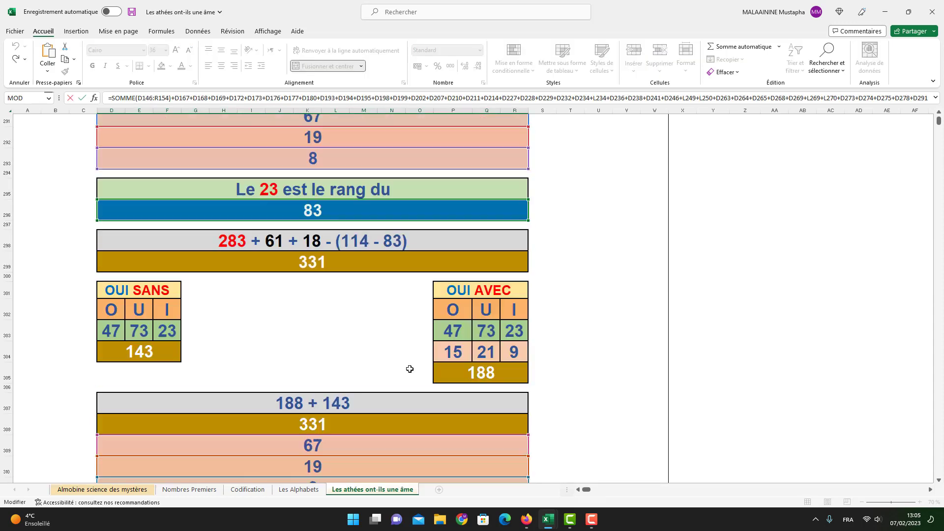
pyautogui.scroll(10, 409, 368)
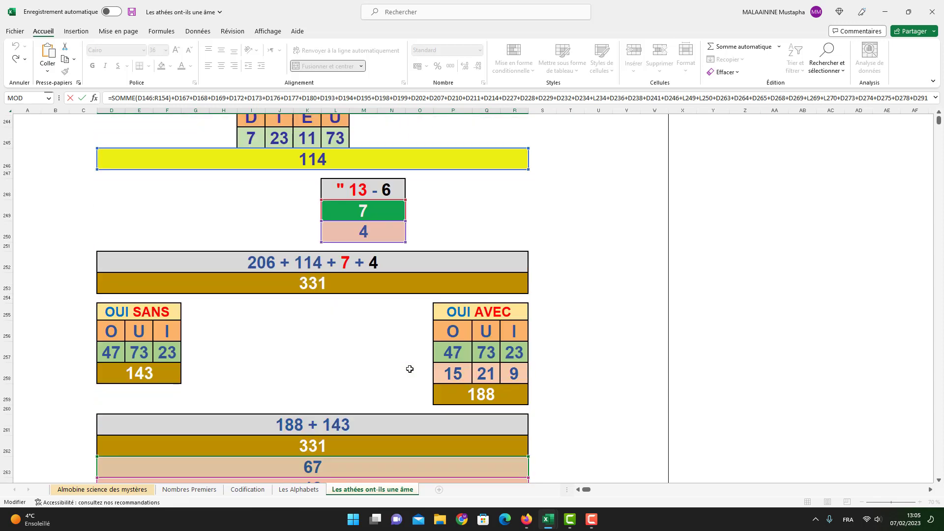
pyautogui.scroll(15, 409, 369)
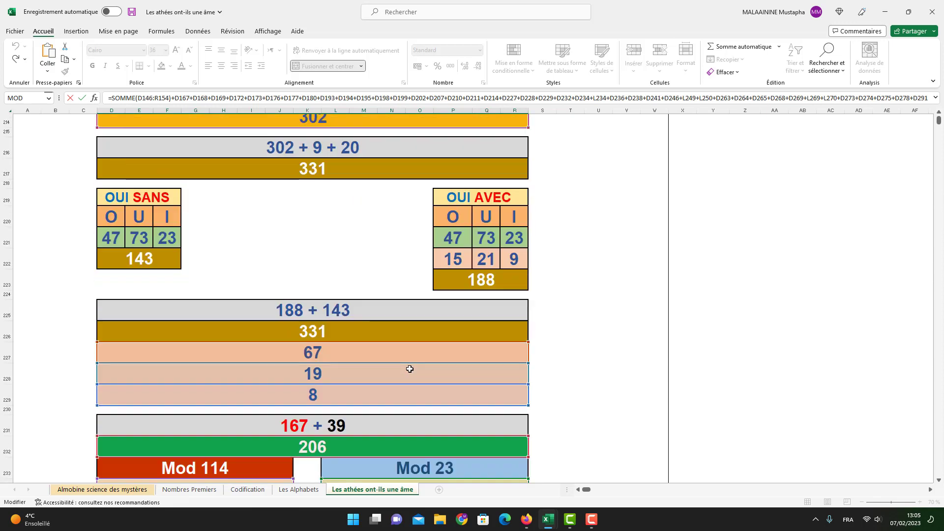
pyautogui.scroll(14, 410, 369)
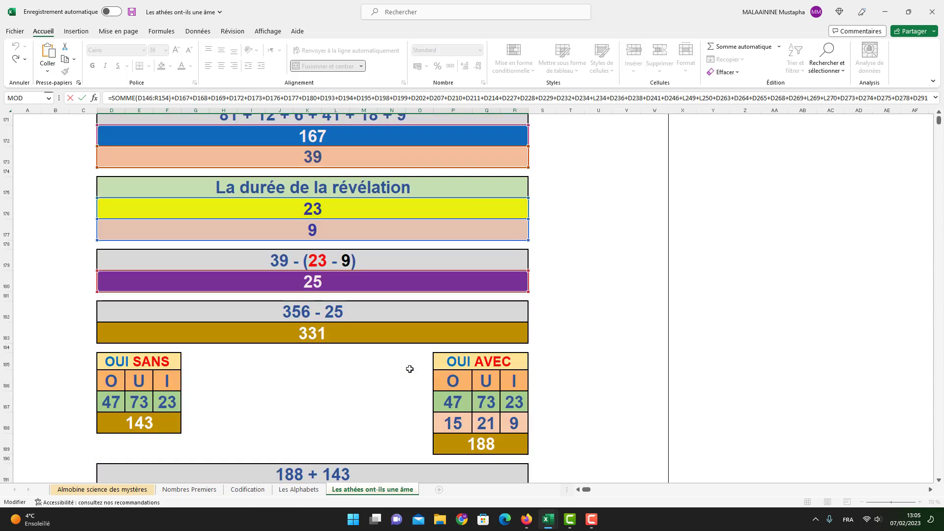
pyautogui.scroll(1, 410, 369)
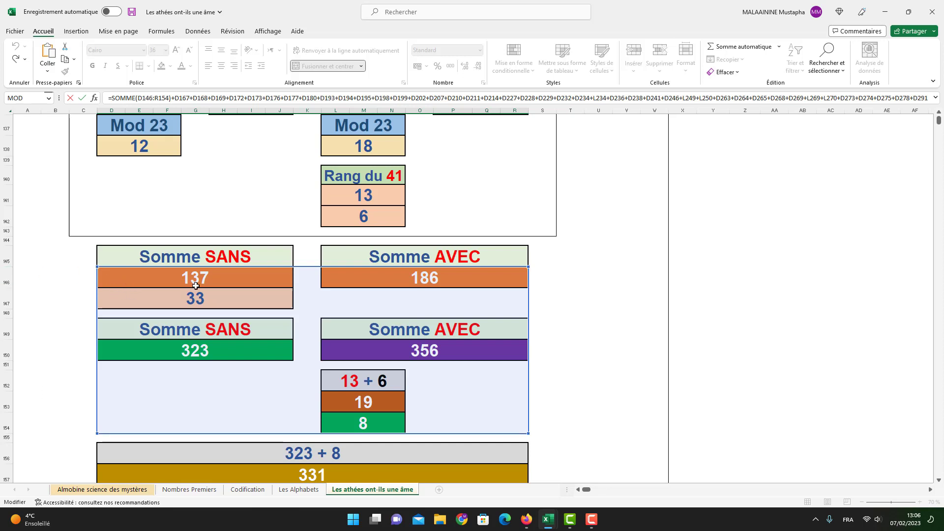
pyautogui.press('Return')
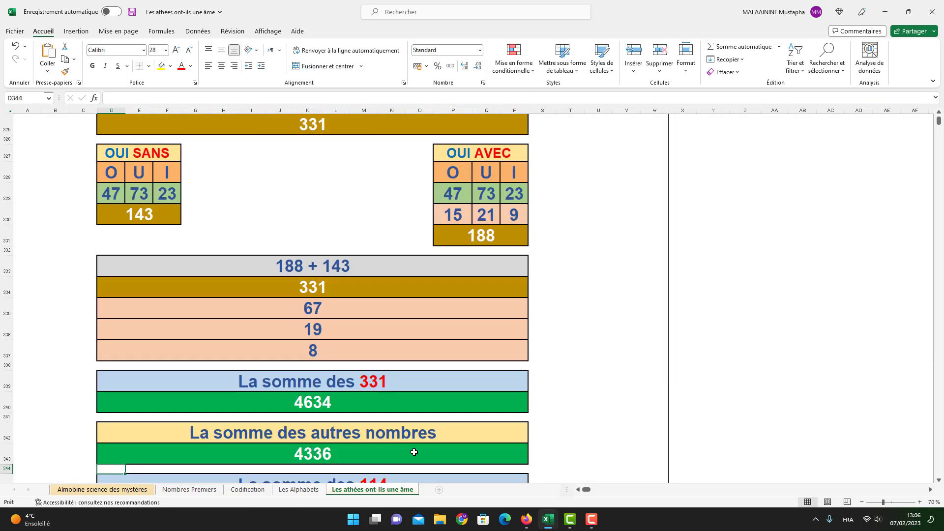
pyautogui.click(308, 447)
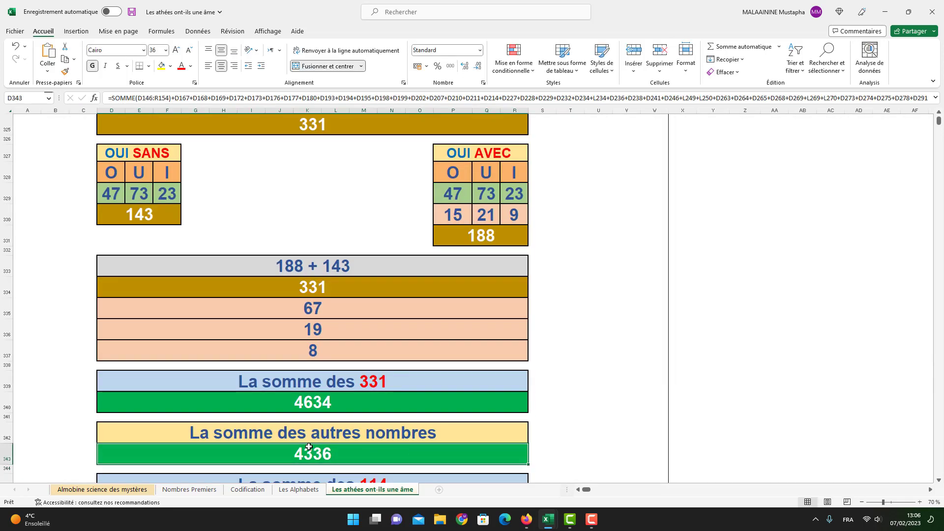
# - Inspect the "La somme des 114" formula in D346 and trace its references to D269, D246, D241, D207 and D202
pyautogui.scroll(-1, 311, 447)
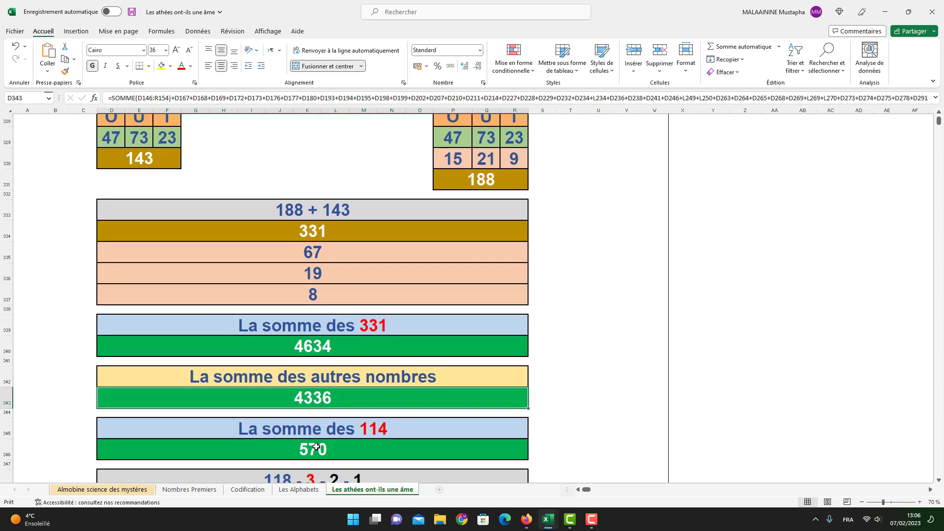
pyautogui.doubleClick(312, 448)
pyautogui.scroll(12, 314, 449)
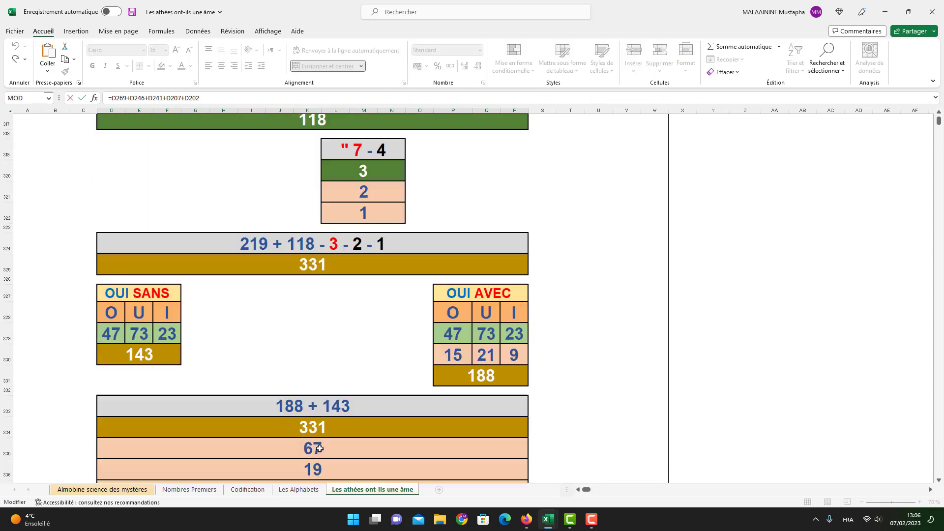
pyautogui.scroll(12, 320, 448)
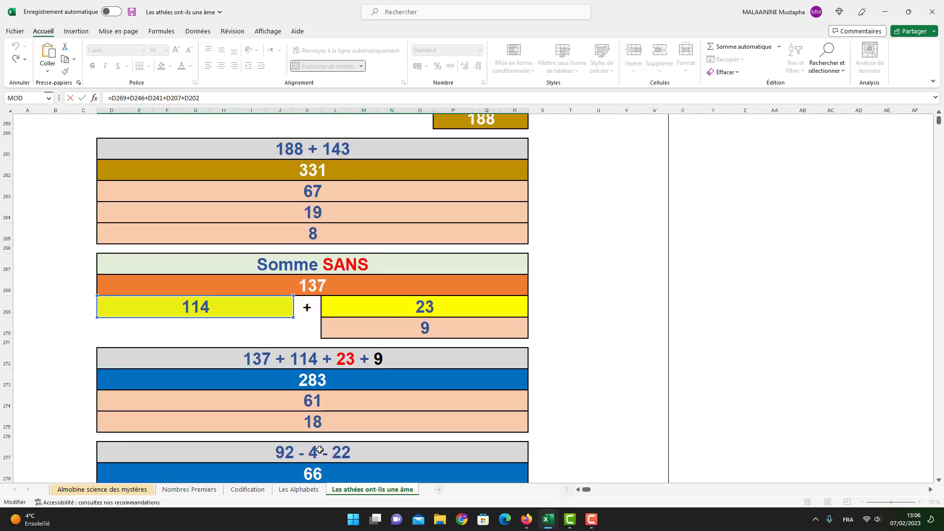
pyautogui.scroll(9, 228, 367)
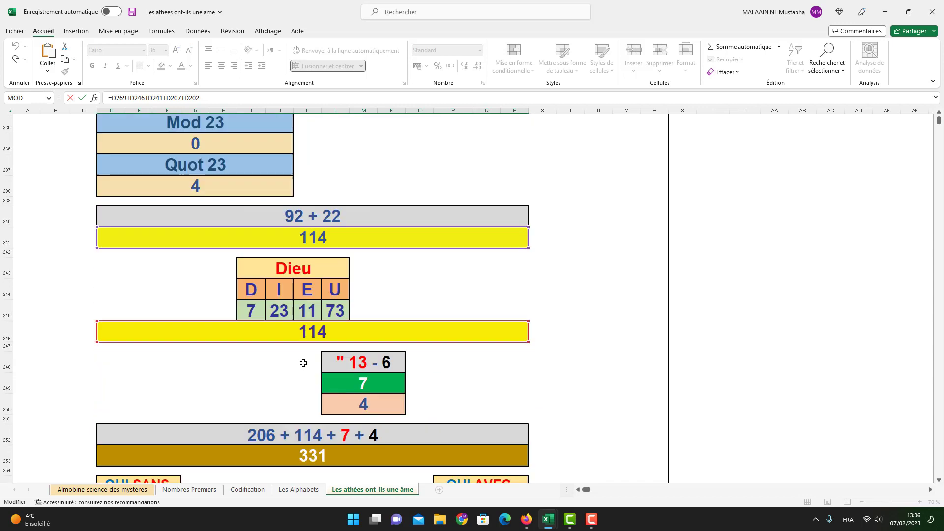
pyautogui.scroll(11, 308, 383)
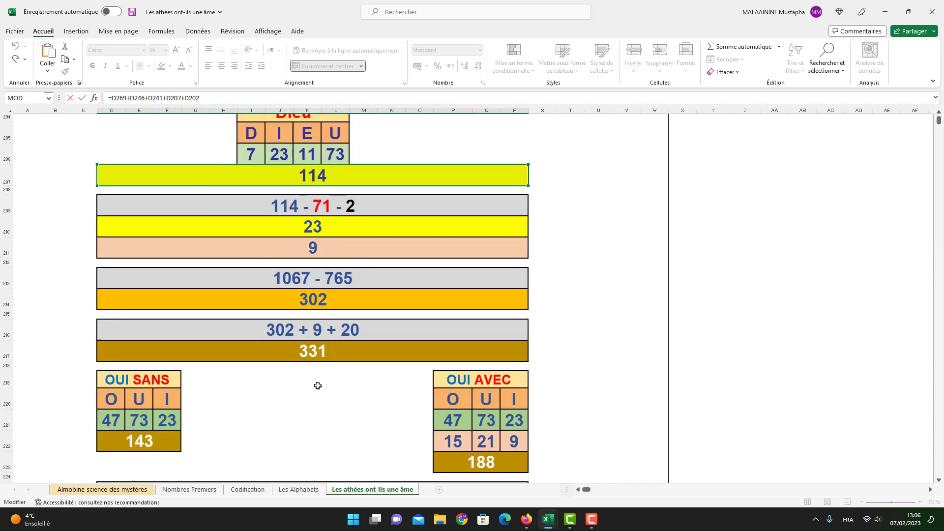
pyautogui.scroll(18, 339, 311)
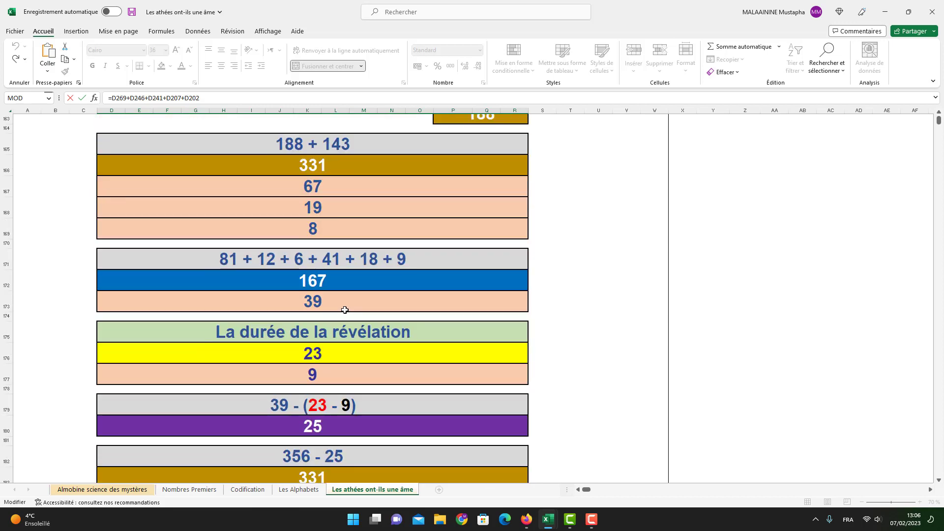
pyautogui.scroll(3, 346, 310)
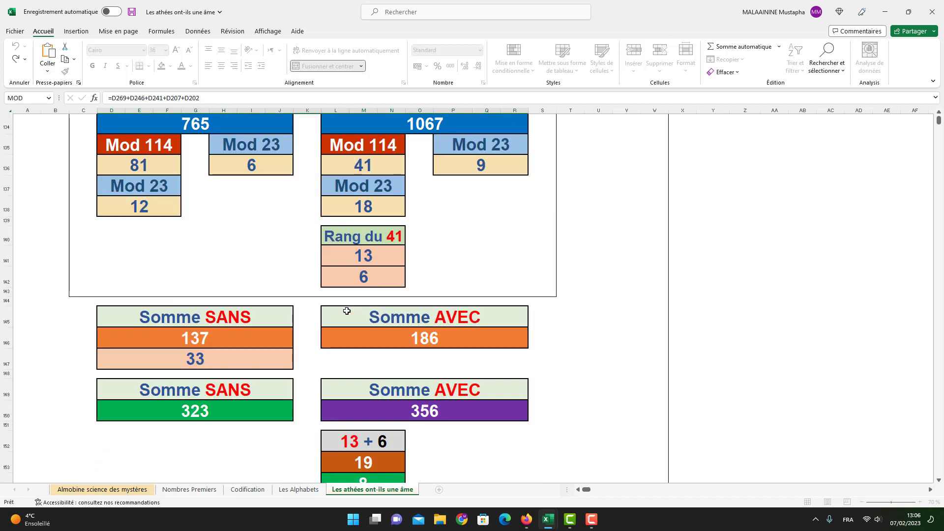
pyautogui.press('Return')
# - Inspect the "4634 + 4336 - 570 + 112" formula in D352 and check its references to D340, D343, D346 and D349
pyautogui.scroll(-1, 319, 351)
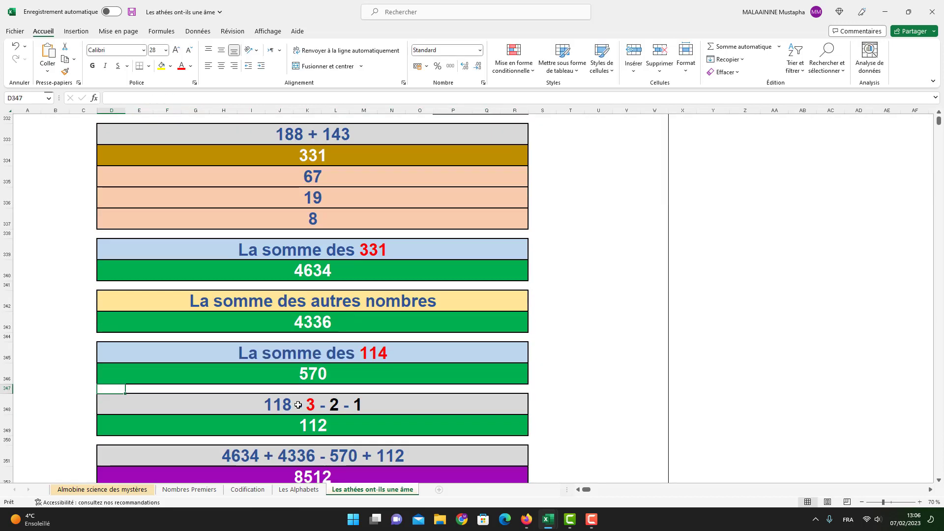
pyautogui.scroll(-1, 298, 405)
pyautogui.doubleClick(315, 448)
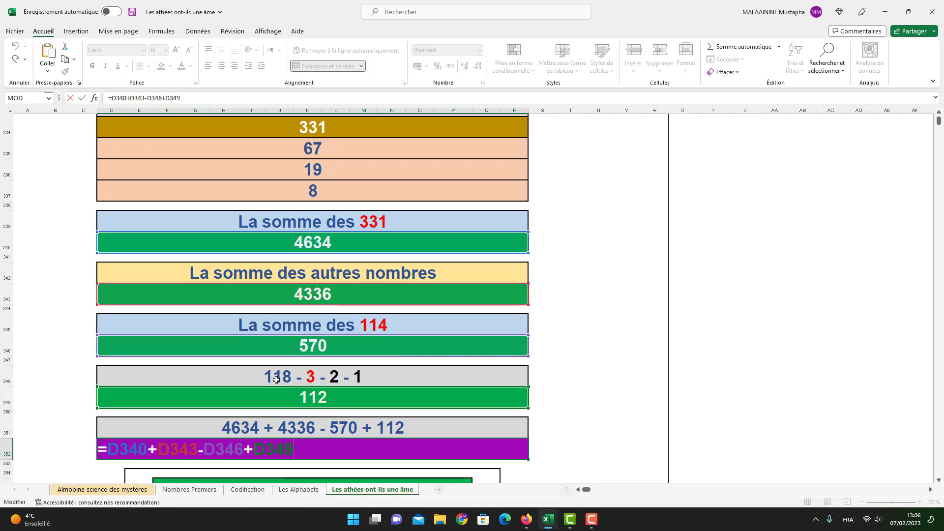
pyautogui.scroll(3, 375, 381)
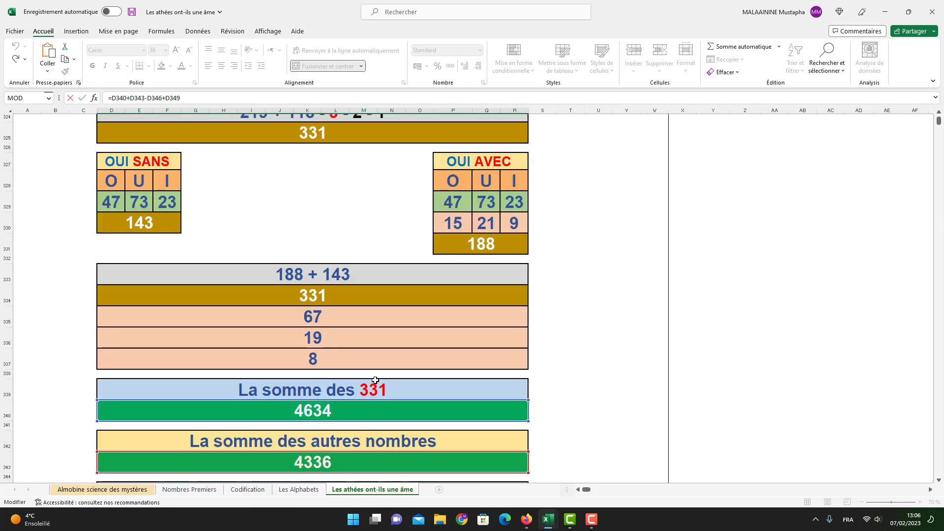
pyautogui.scroll(3, 376, 380)
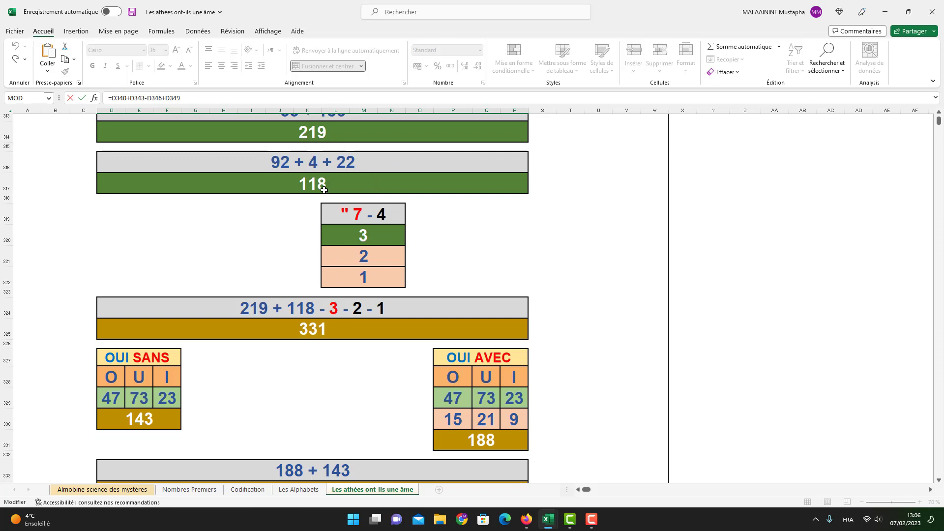
pyautogui.press('Return')
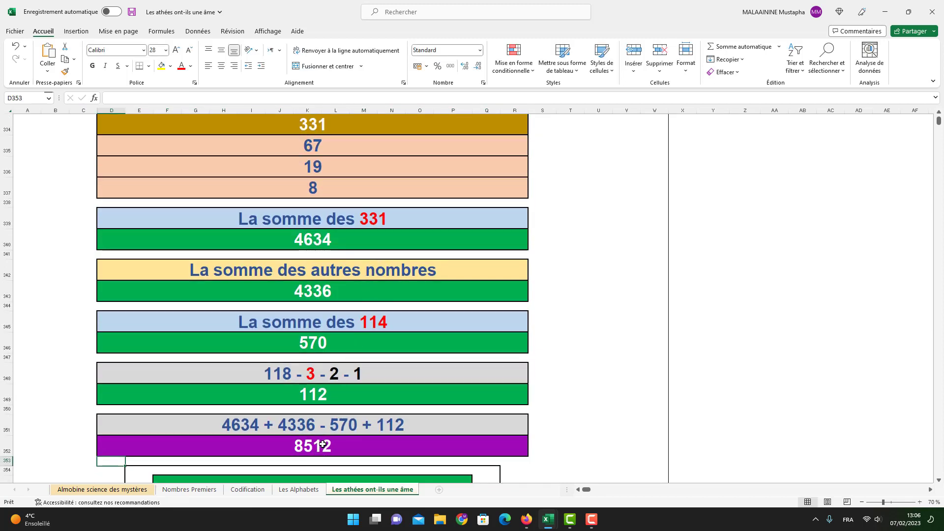
pyautogui.scroll(-4, 322, 444)
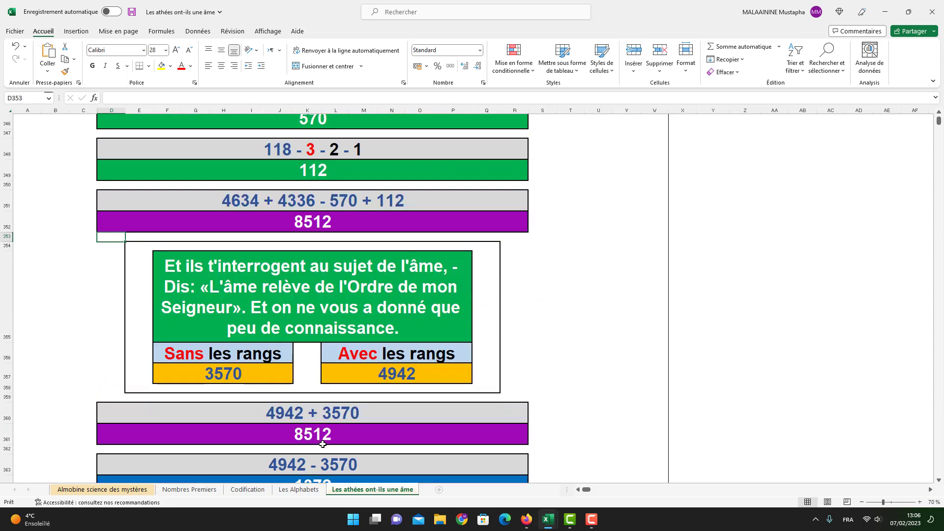
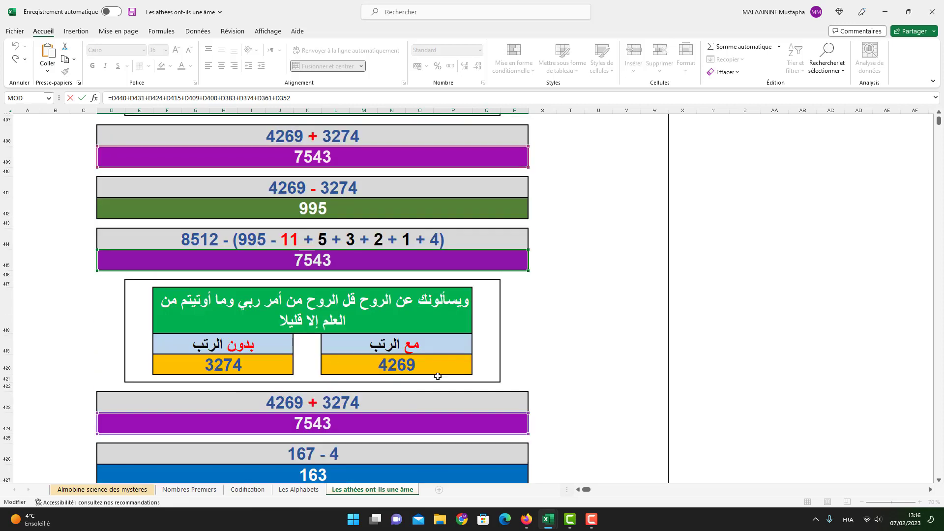
# - Trace the "Verset et sa traduction" formula in D601 through its references from D440 up to D352
pyautogui.scroll(10, 369, 410)
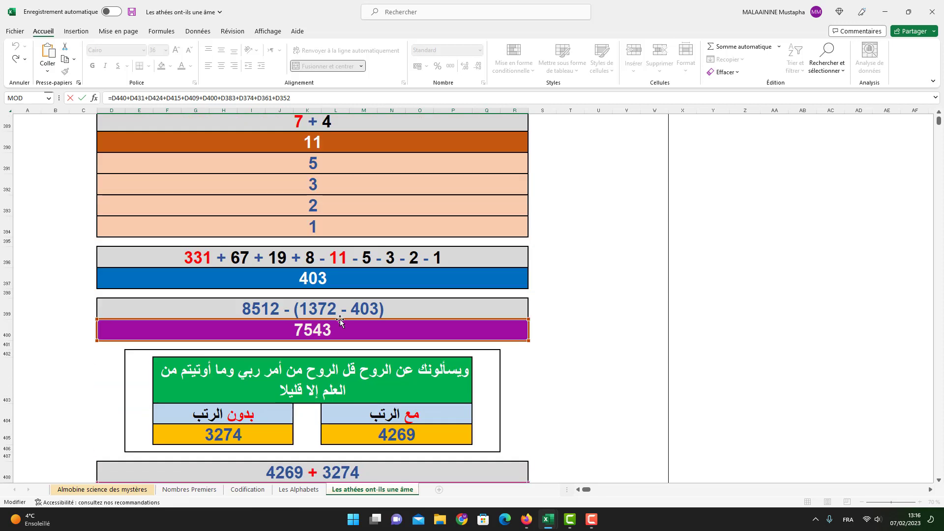
pyautogui.scroll(9, 391, 406)
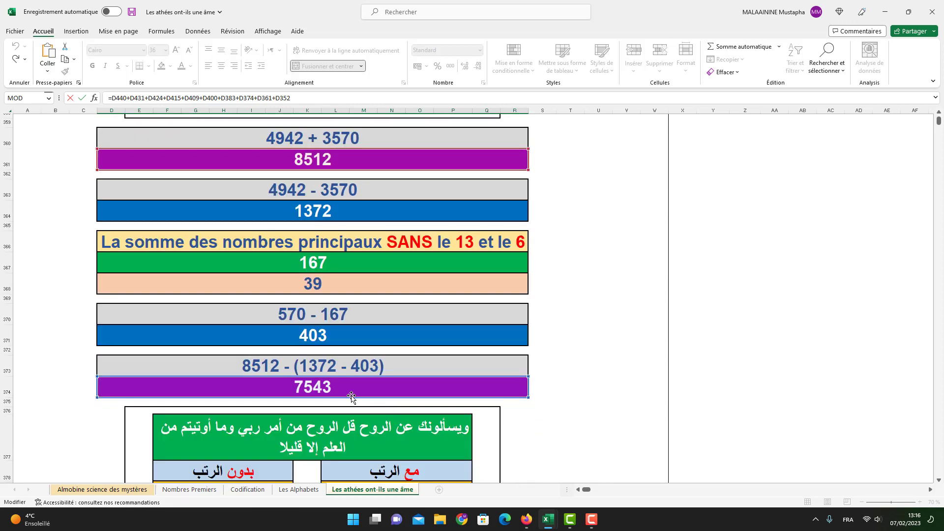
pyautogui.scroll(10, 358, 383)
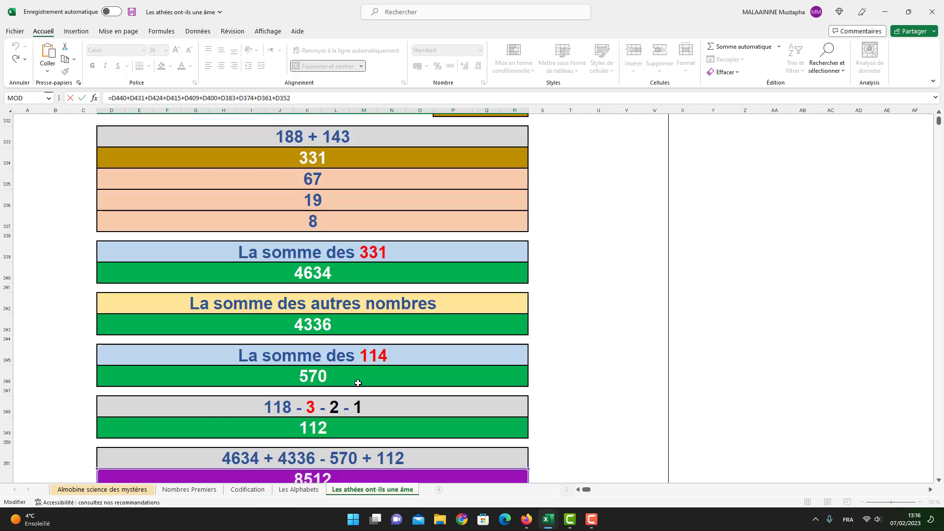
pyautogui.press('Return')
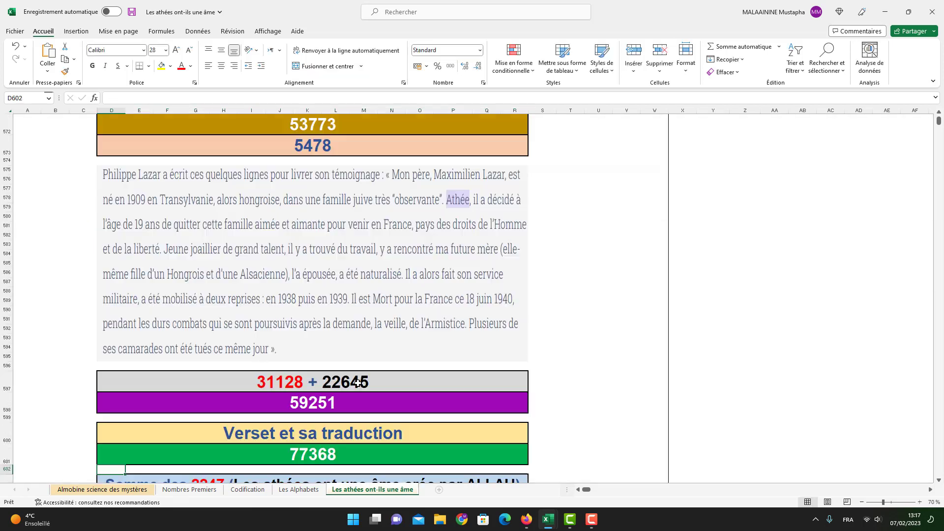
pyautogui.click(296, 458)
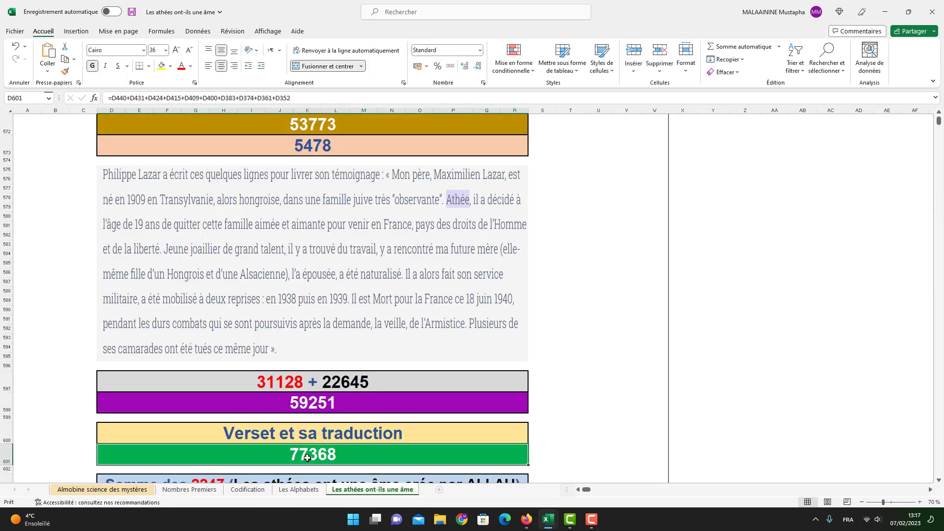
# - Inspect the "Somme des 2247" formula in D604 and trace its references to D547, D538, D477, D468 and L468
pyautogui.scroll(-2, 332, 456)
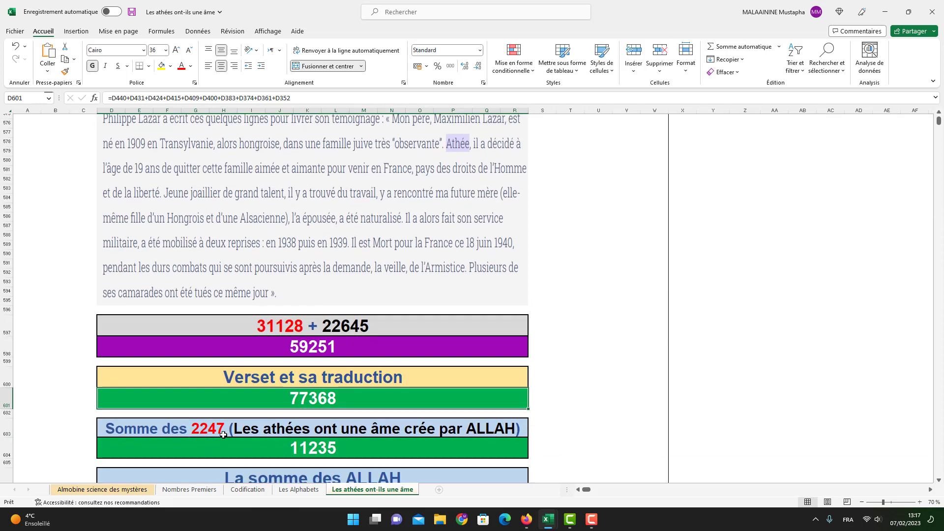
pyautogui.doubleClick(351, 458)
pyautogui.scroll(10, 394, 443)
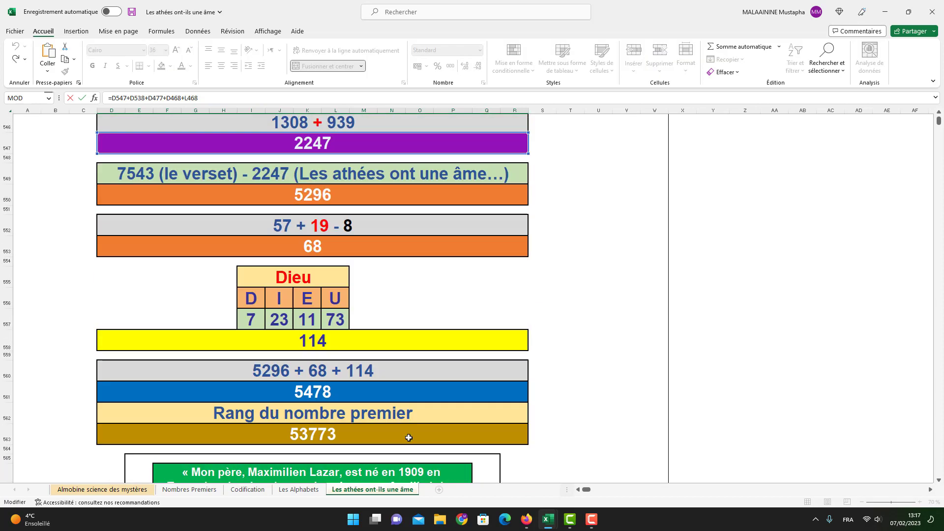
pyautogui.scroll(3, 408, 438)
pyautogui.scroll(18, 322, 307)
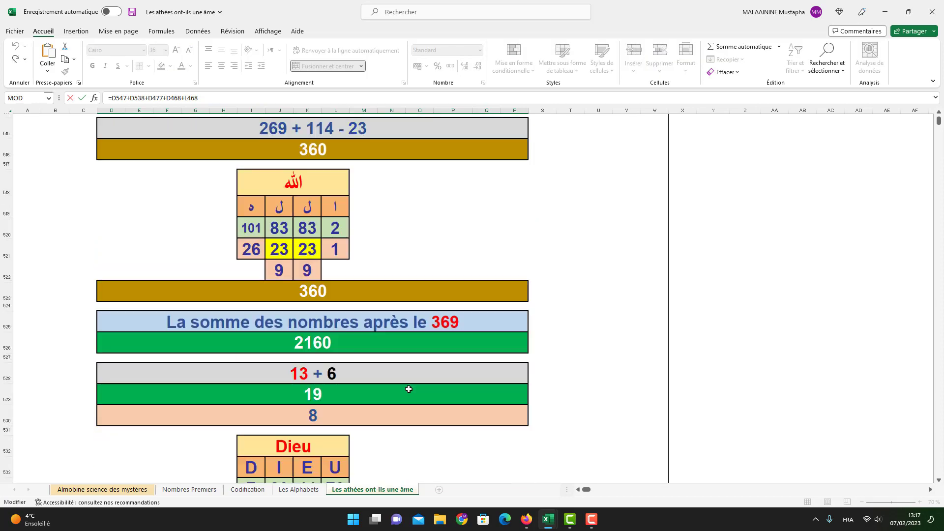
pyautogui.scroll(14, 412, 391)
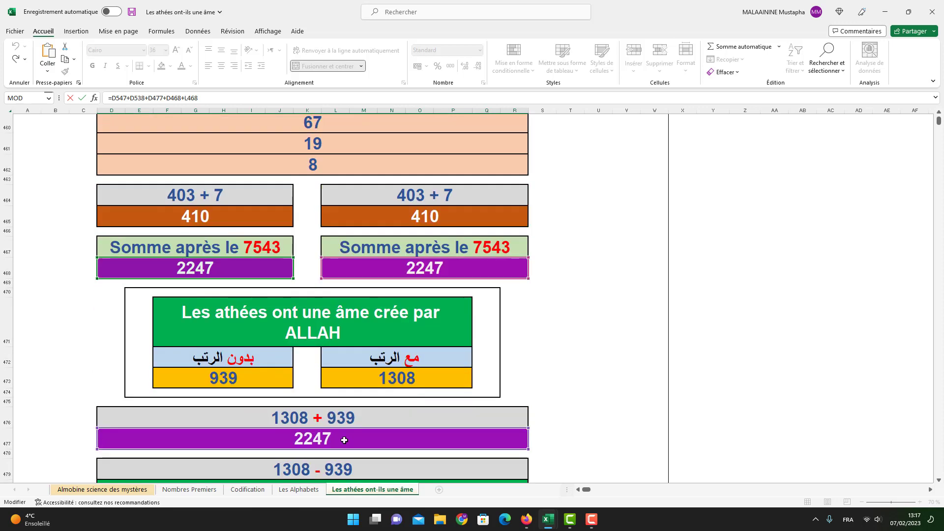
pyautogui.scroll(8, 487, 403)
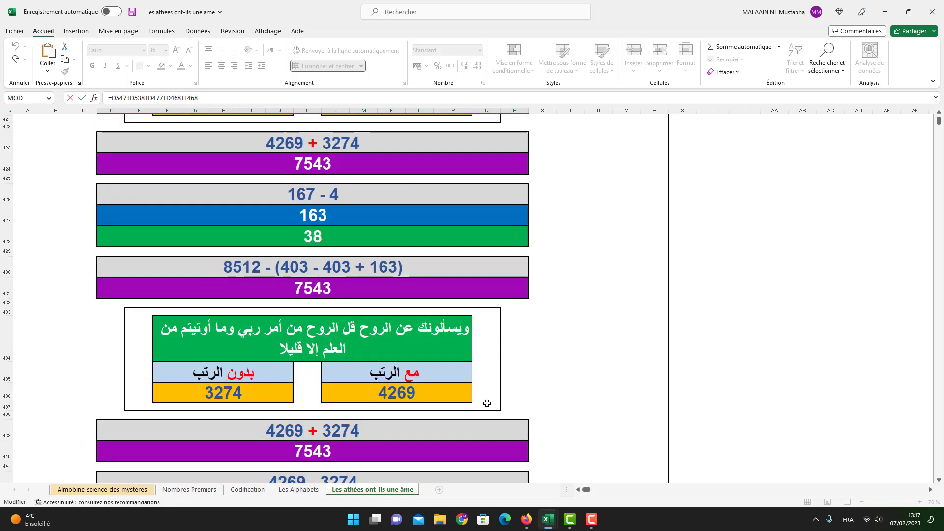
pyautogui.press('Return')
# - Inspect the "La somme des ALLAH" formula in D607 and trace its references to D523, D516, D512 and D507
pyautogui.scroll(-2, 487, 403)
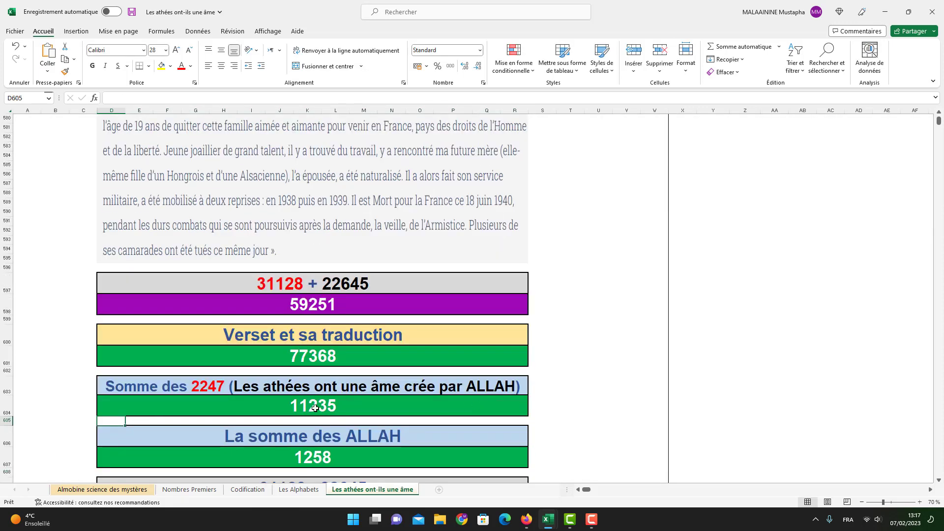
pyautogui.doubleClick(308, 461)
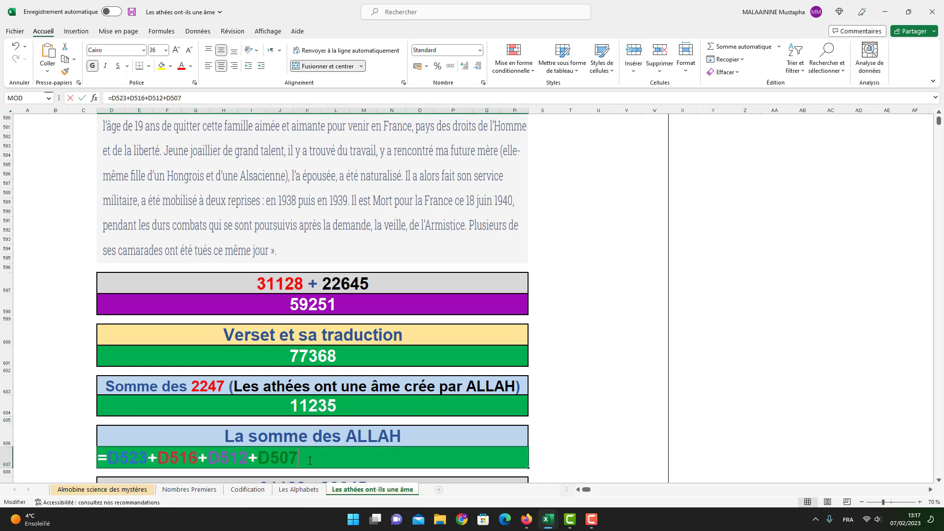
pyautogui.scroll(14, 315, 460)
pyautogui.scroll(10, 323, 461)
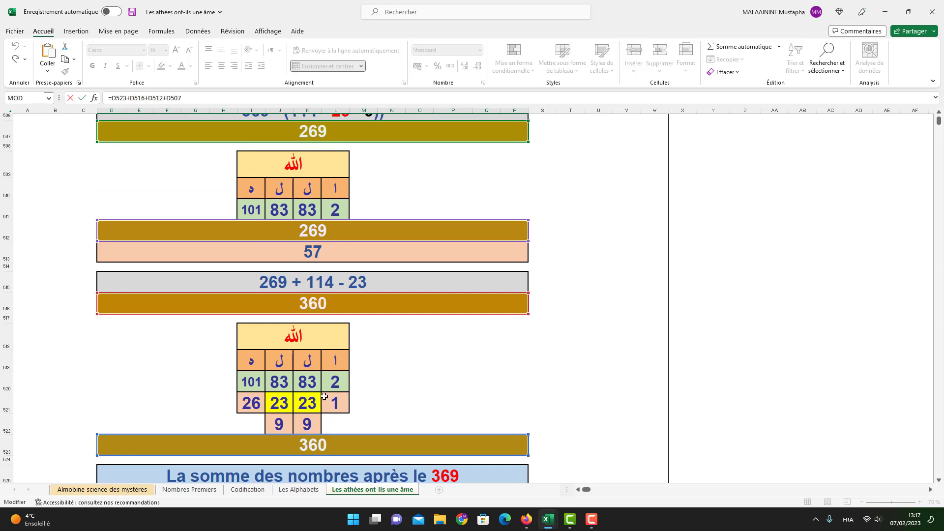
pyautogui.scroll(8, 324, 396)
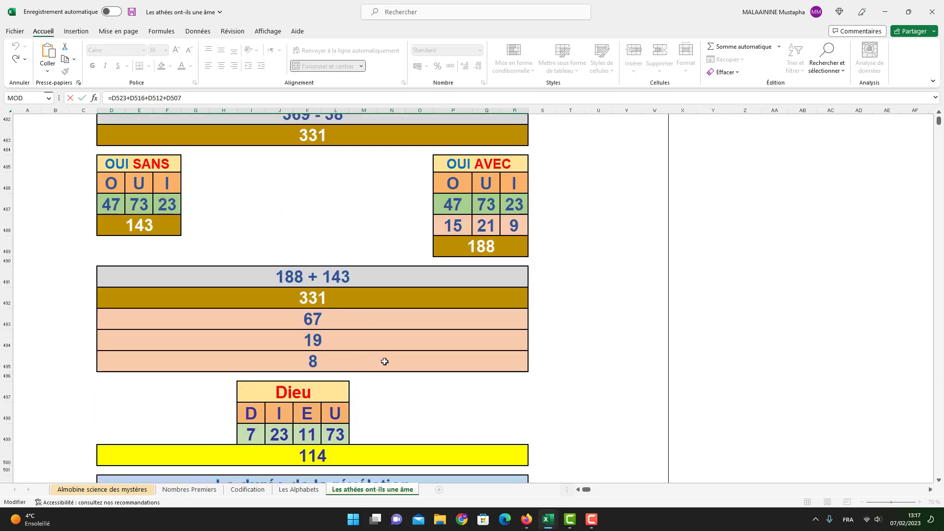
pyautogui.press('Return')
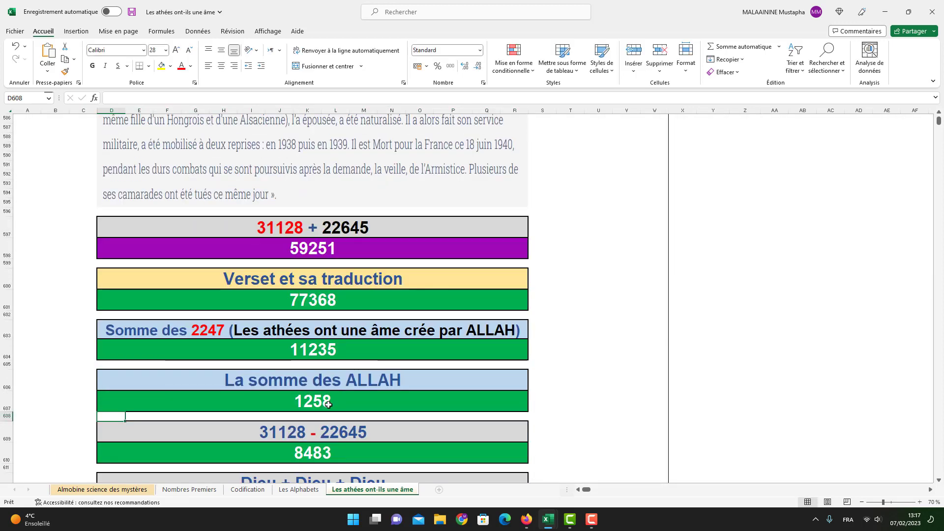
# - Inspect the "31128 - 22645" formula in D610 and trace its references to L568 and F568
pyautogui.doubleClick(317, 449)
pyautogui.scroll(5, 381, 460)
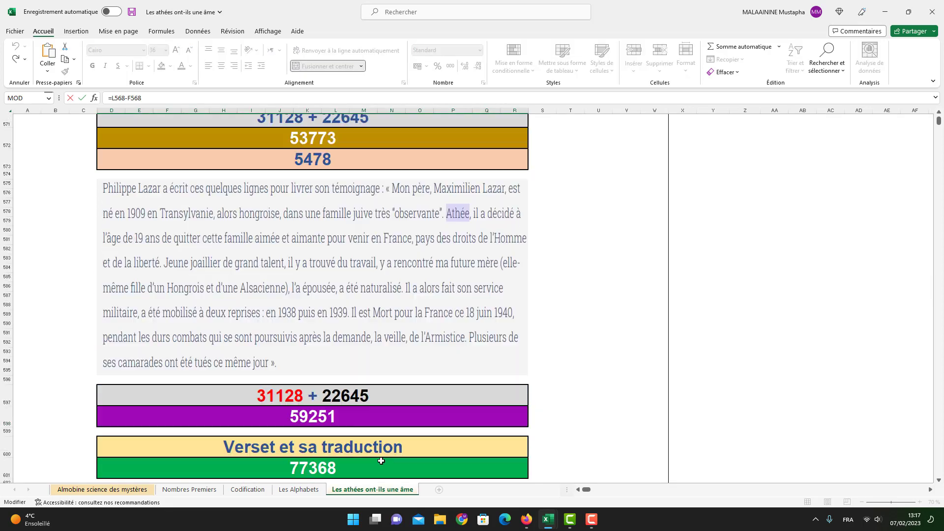
pyautogui.scroll(5, 381, 461)
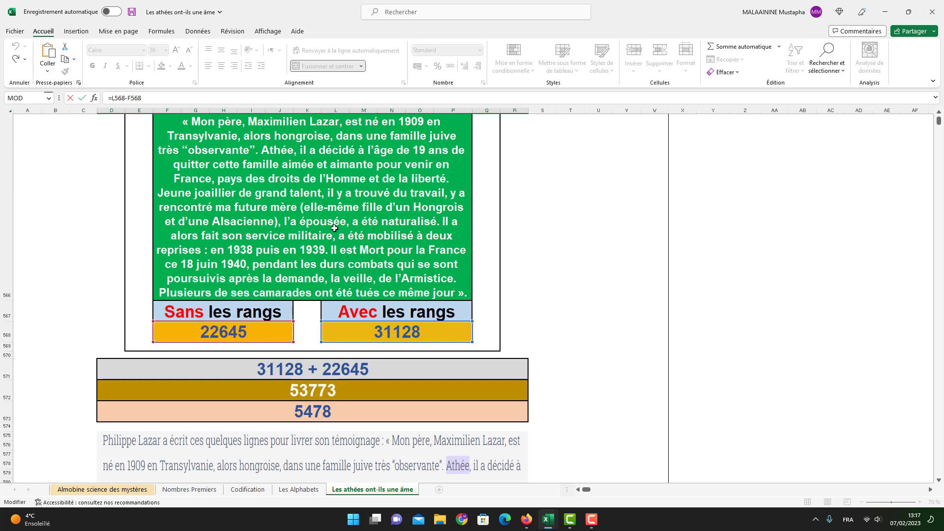
pyautogui.press('Return')
# - Inspect the "Dieu + Dieu + Dieu" formula in D613 and trace its references to D558, D535 and D500
pyautogui.scroll(-2, 305, 461)
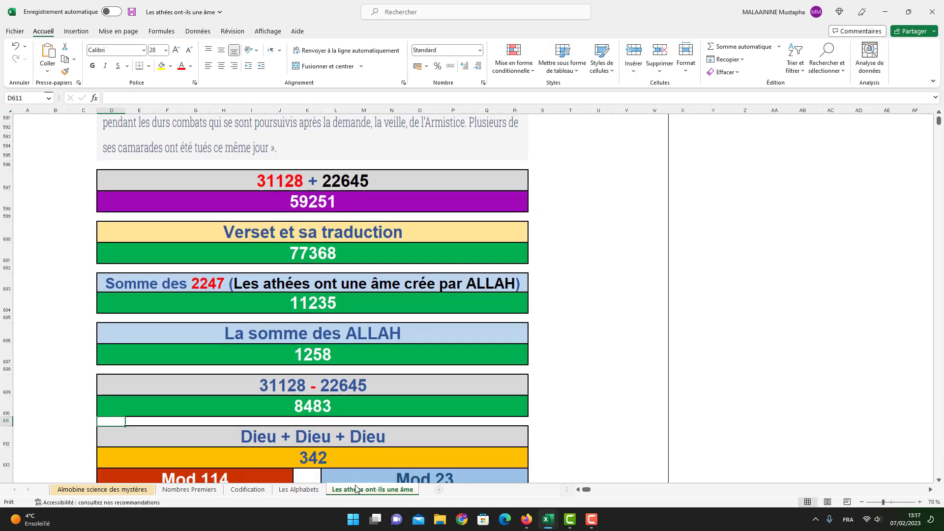
pyautogui.doubleClick(305, 458)
pyautogui.scroll(15, 376, 428)
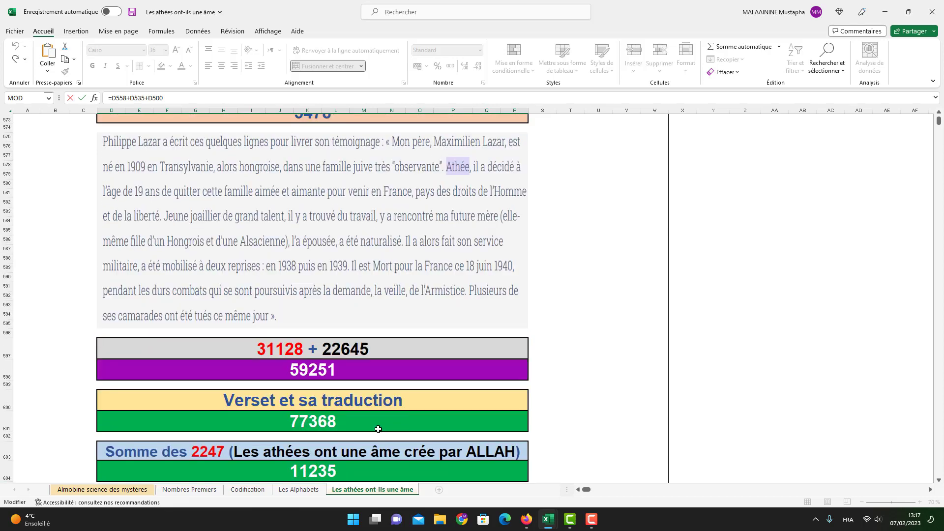
pyautogui.scroll(3, 312, 451)
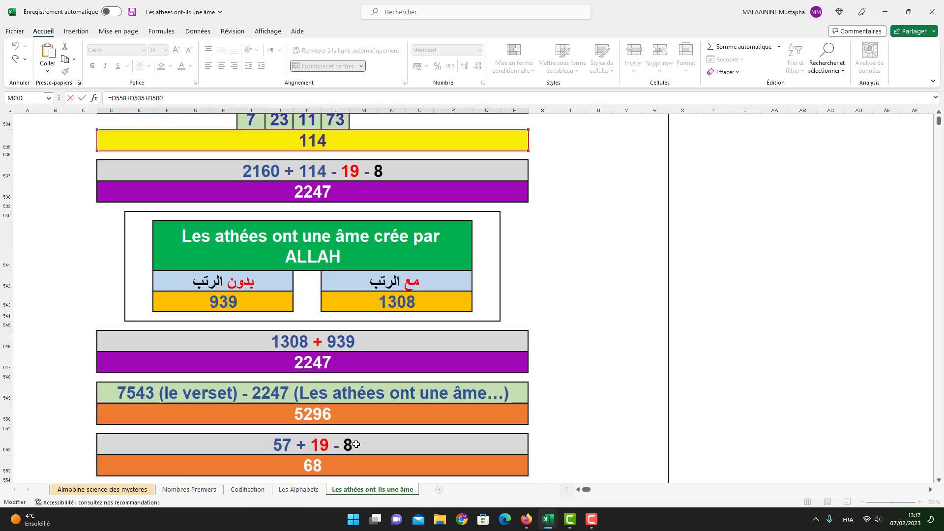
pyautogui.scroll(10, 417, 322)
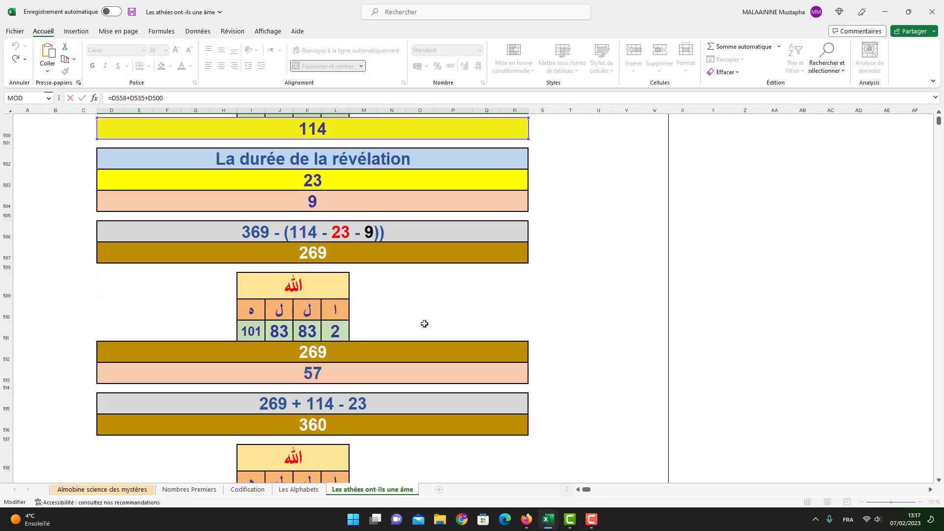
pyautogui.scroll(-1, 428, 339)
pyautogui.scroll(3, 372, 382)
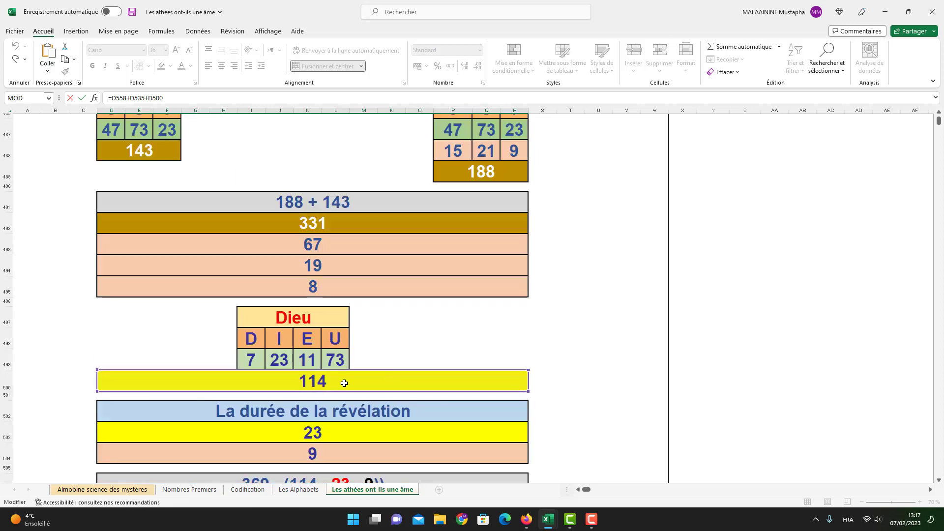
pyautogui.press('Return')
# - Check the Mod 114 and Mod 23 results under D613, examining cells D615, L615 and D617 through D619
pyautogui.scroll(-1, 340, 382)
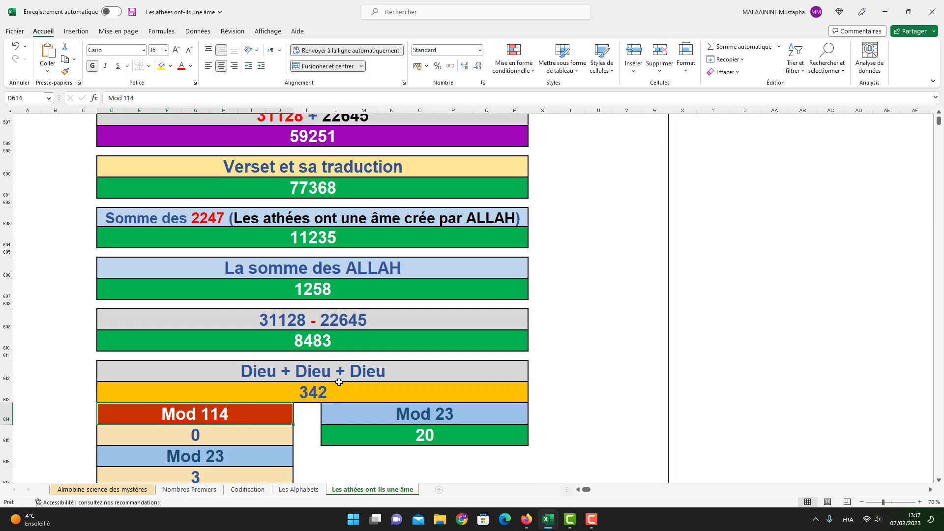
pyautogui.click(317, 393)
pyautogui.scroll(-1, 318, 393)
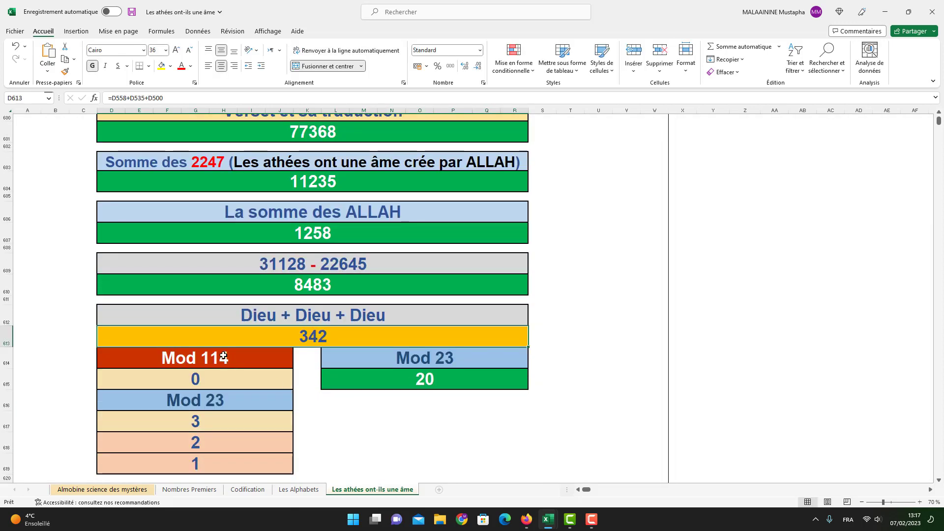
pyautogui.press('Down')
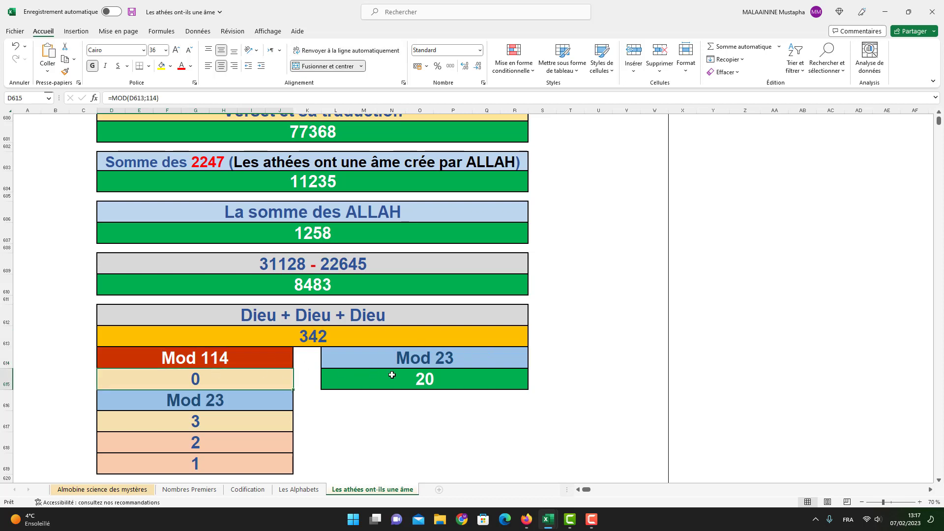
pyautogui.click(393, 376)
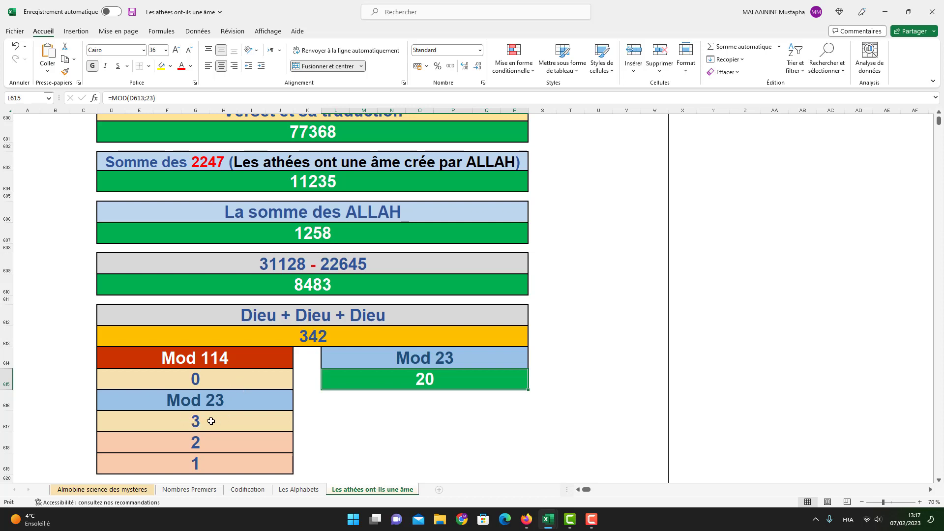
pyautogui.click(195, 419)
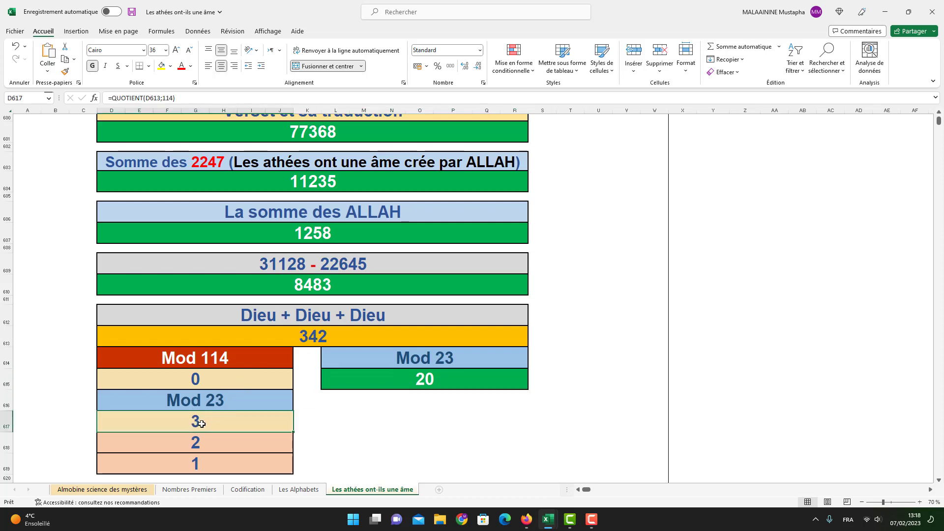
pyautogui.click(192, 441)
pyautogui.click(192, 454)
pyautogui.click(199, 409)
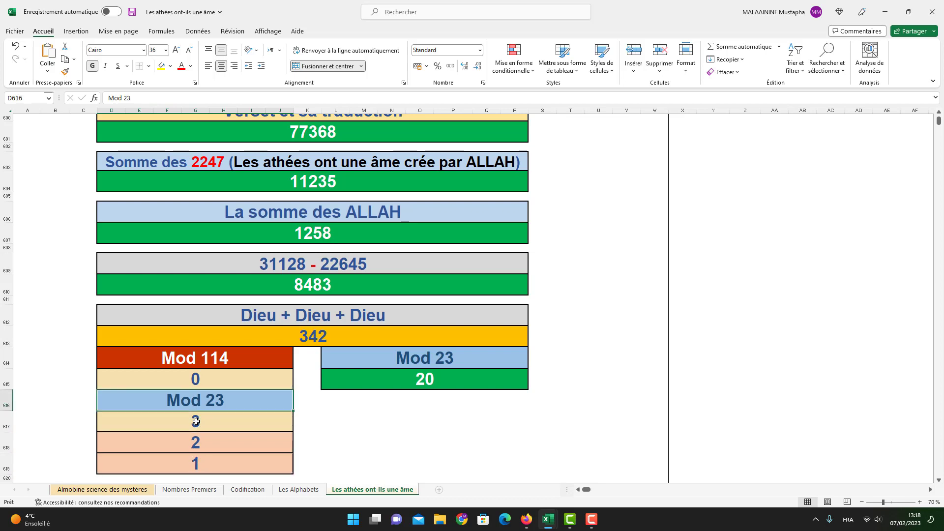
# - Replace the Mod 23 header in D616 with a copy of the Mod 114 header and reword it as "Quot 114"
pyautogui.click(195, 421)
pyautogui.click(216, 364)
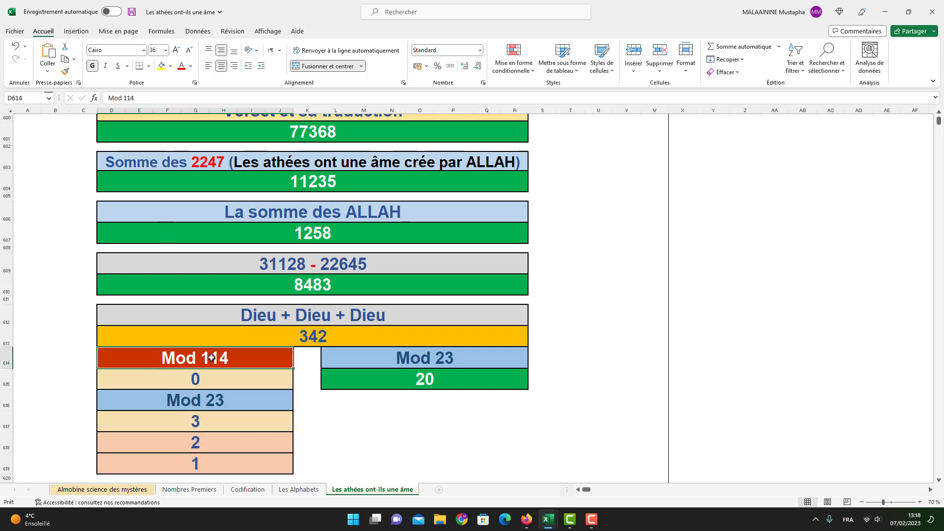
pyautogui.hotkey('ctrl', 'c')
pyautogui.click(189, 398)
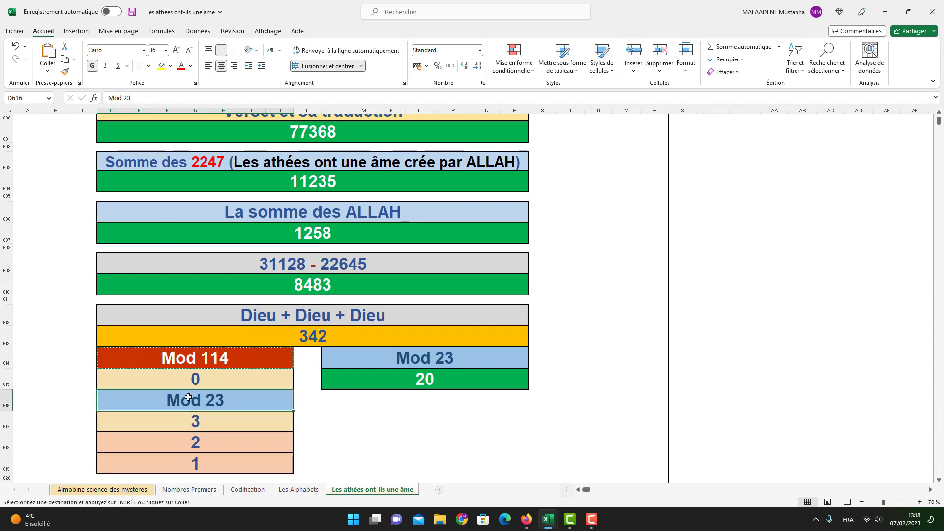
pyautogui.hotkey('ctrl', 'v')
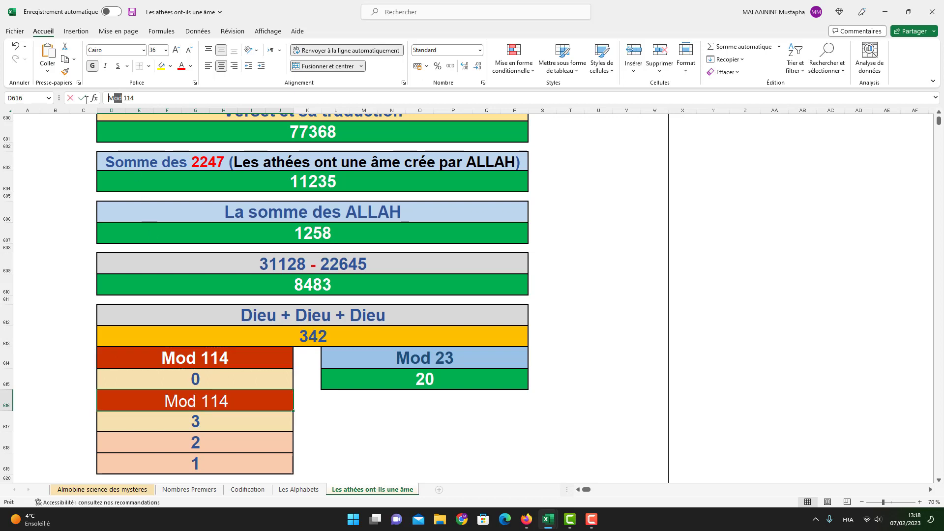
pyautogui.doubleClick(114, 98)
pyautogui.write('Quot')
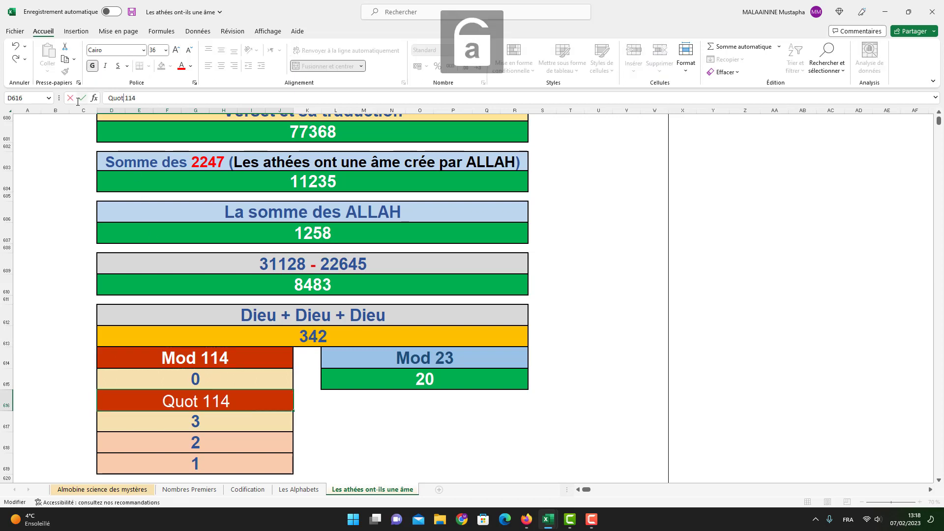
pyautogui.press('Return')
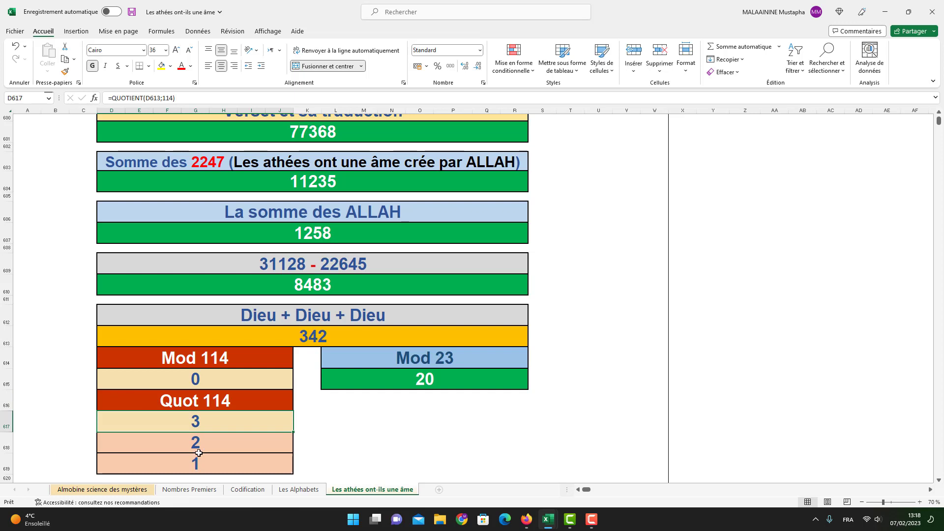
# - Inspect the first "Somme SANS" formula in D622 and the values beneath it in D623, D624 and H625
pyautogui.scroll(-1, 272, 462)
pyautogui.scroll(-1, 370, 475)
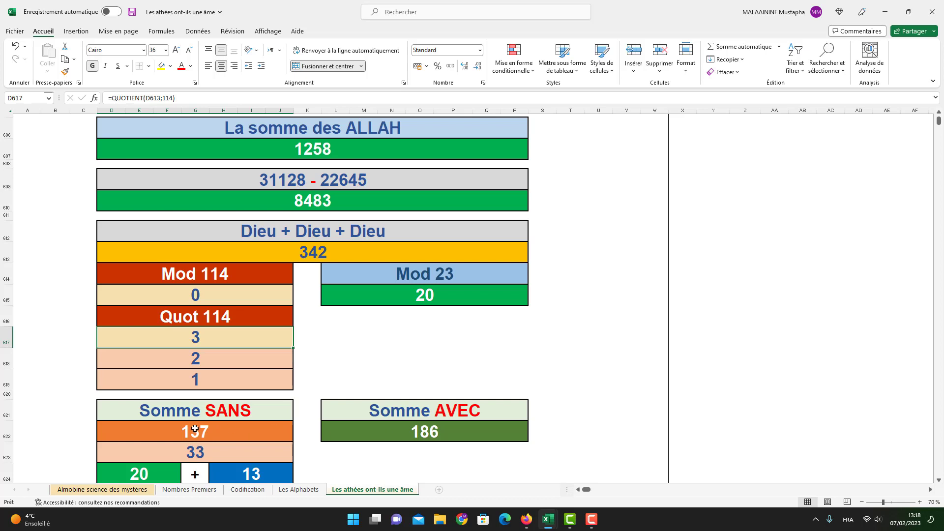
pyautogui.doubleClick(195, 429)
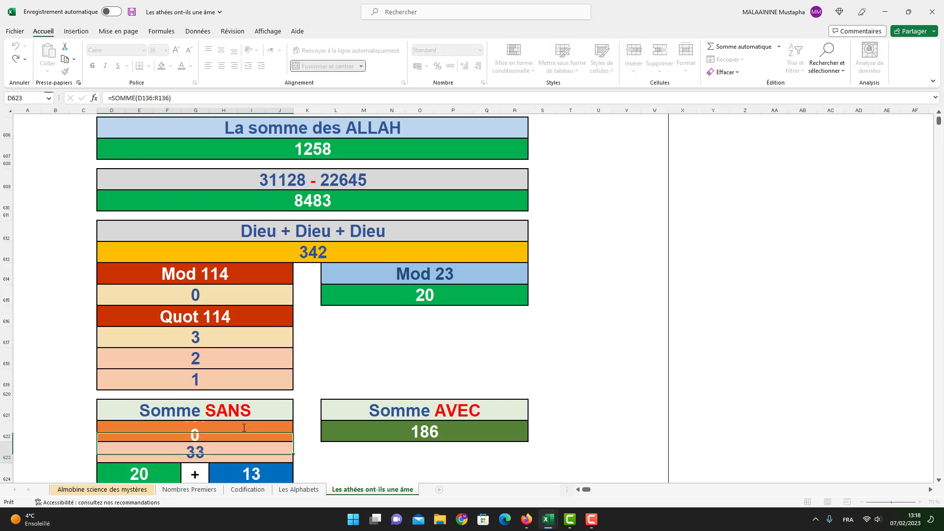
pyautogui.doubleClick(287, 444)
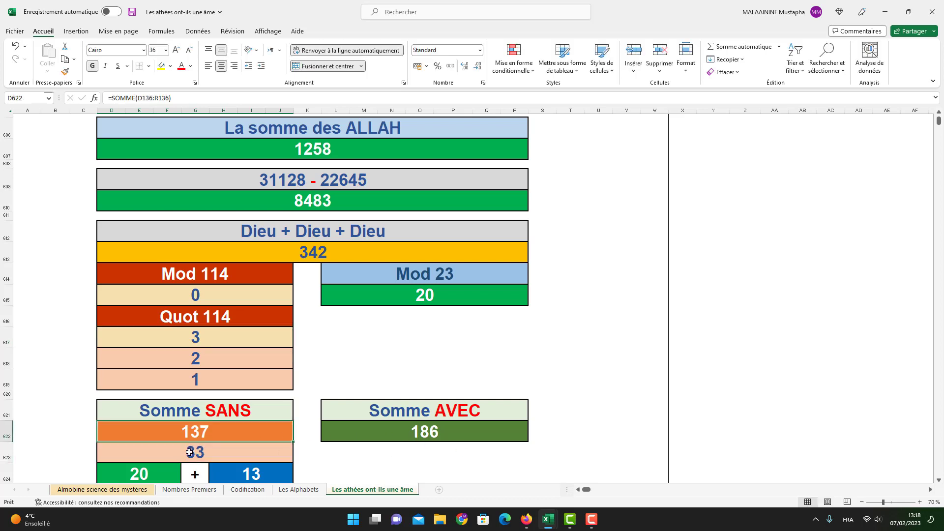
pyautogui.scroll(-3, 202, 452)
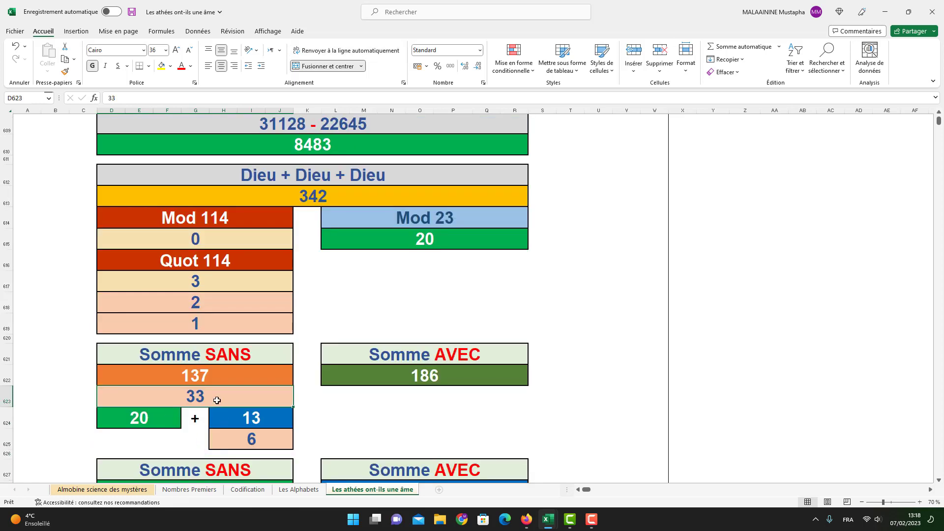
pyautogui.press('Return')
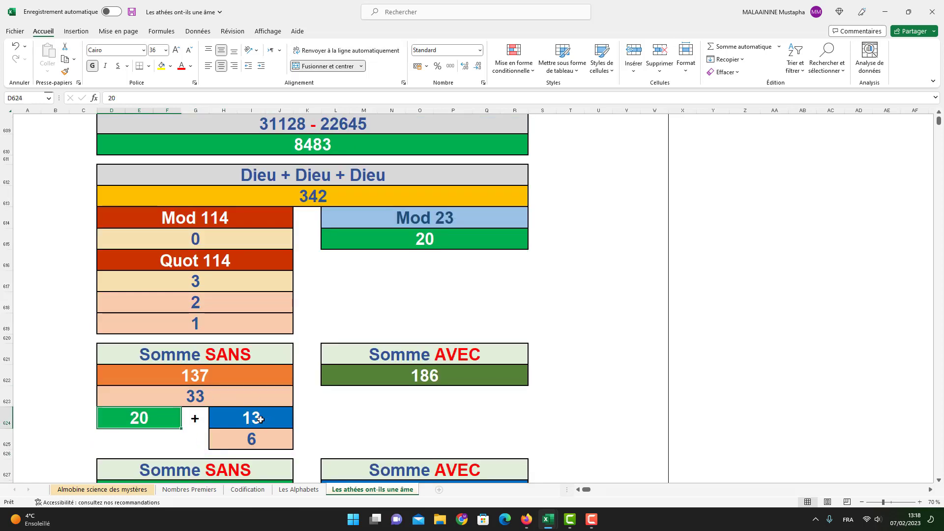
pyautogui.click(261, 439)
# - Inspect the formulas of the second "Somme SANS" and "Somme AVEC" pair in D628 and L628
pyautogui.scroll(-1, 264, 439)
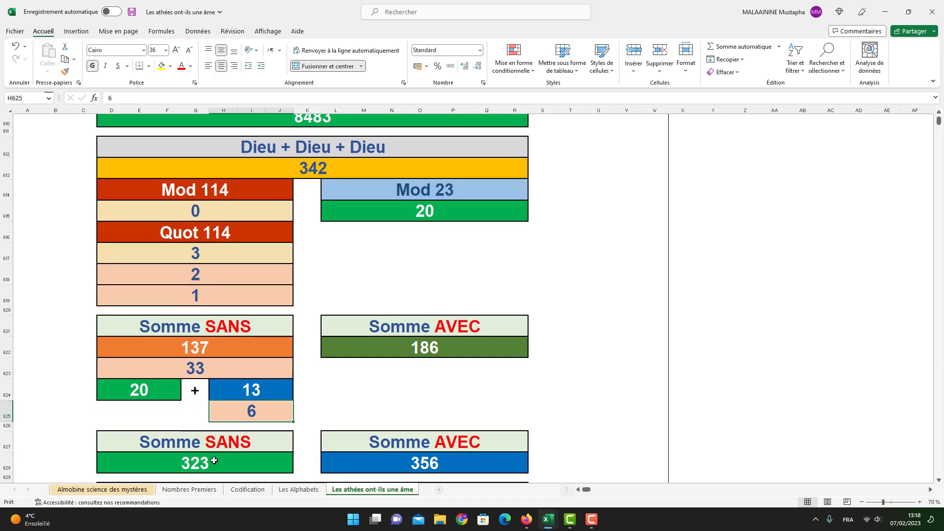
pyautogui.doubleClick(187, 461)
pyautogui.press('Return')
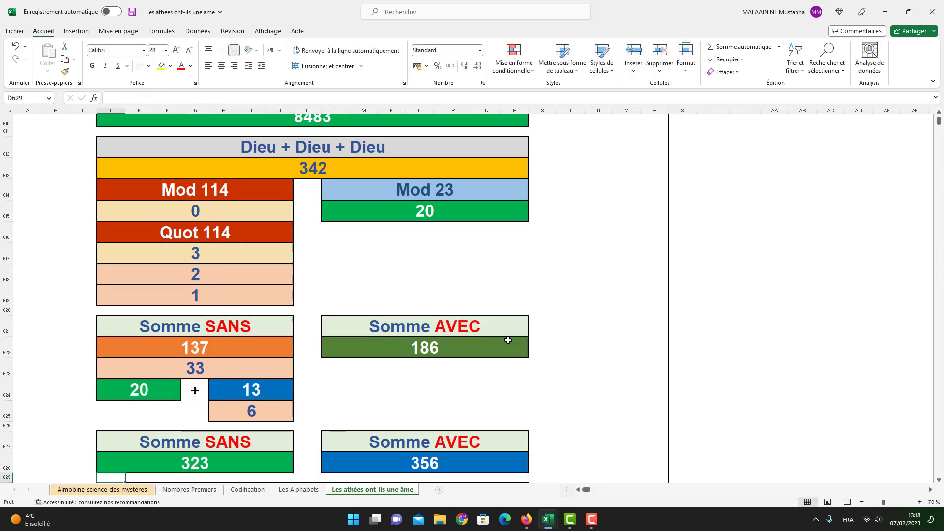
pyautogui.doubleClick(434, 460)
pyautogui.press('Return')
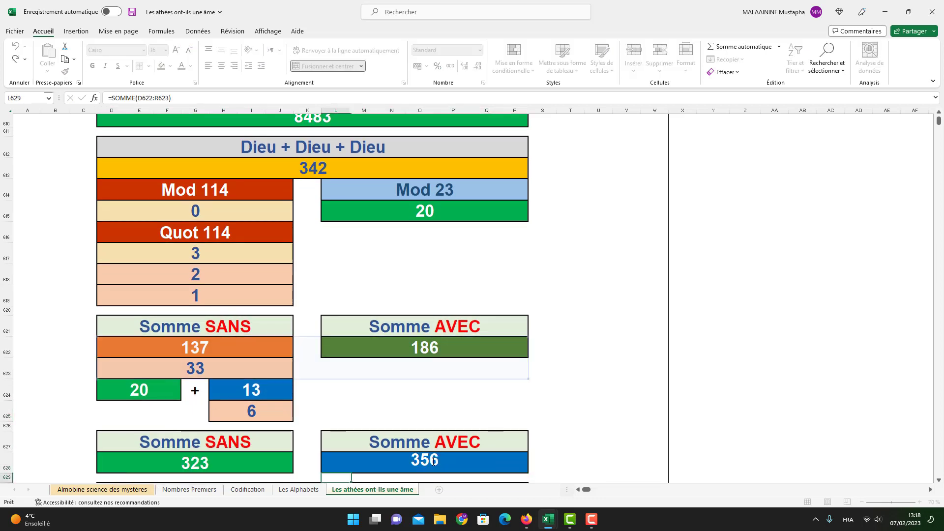
# - Inspect the combined formula in D631 and trace its references to D601, D604, D607, D610, L615 and D628
pyautogui.scroll(-1, 310, 334)
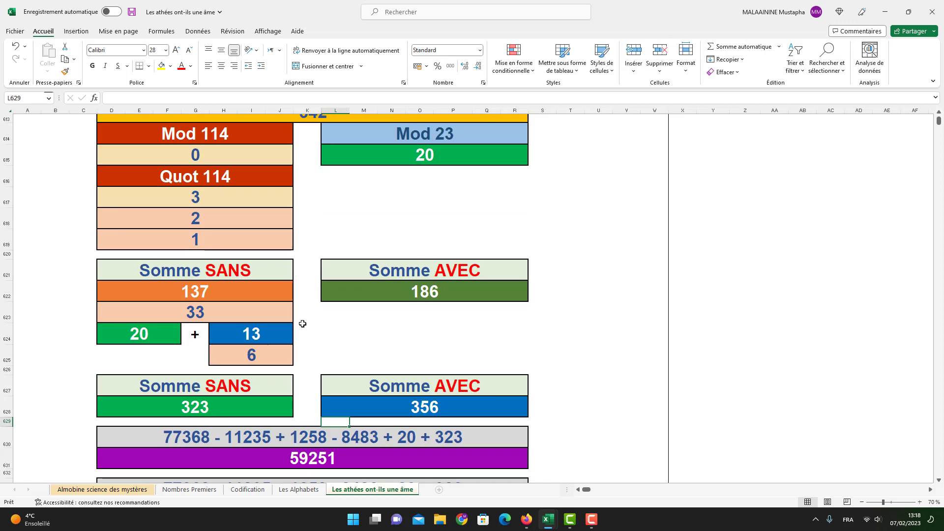
pyautogui.doubleClick(304, 453)
pyautogui.scroll(4, 370, 409)
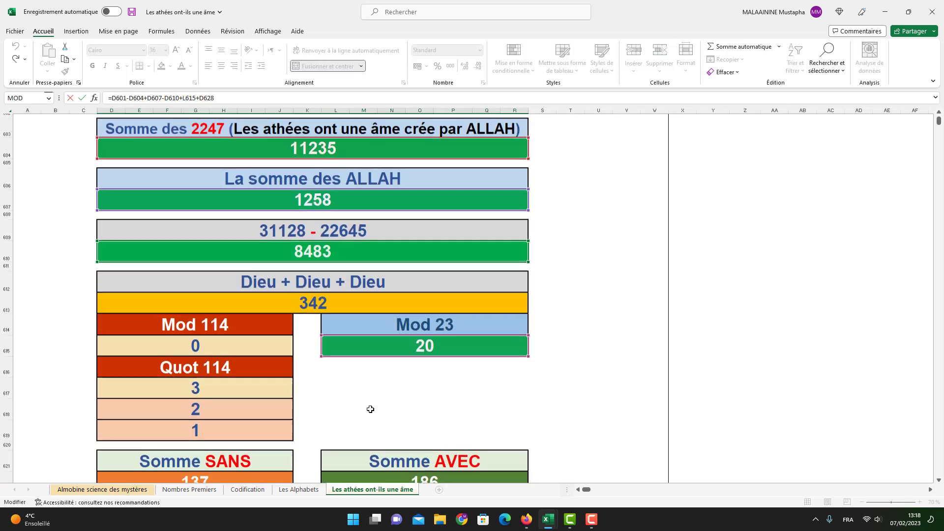
pyautogui.scroll(3, 370, 409)
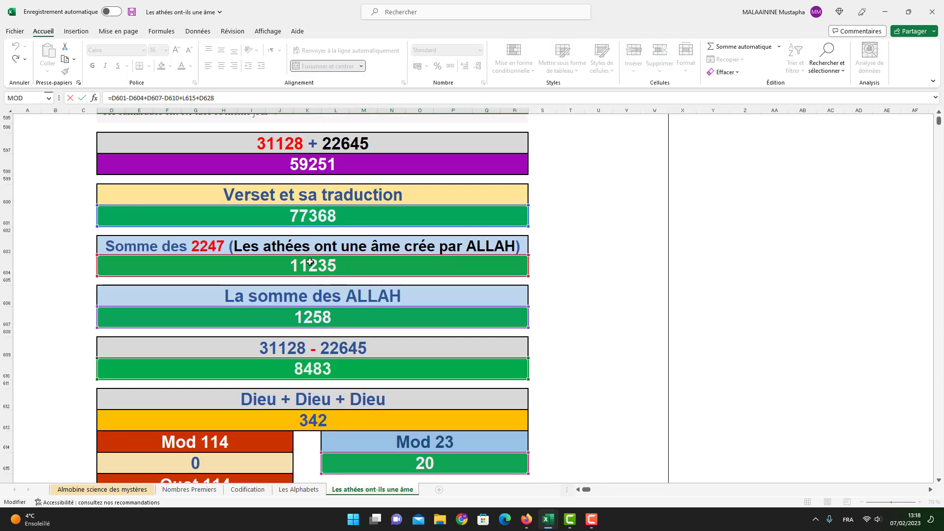
pyautogui.scroll(-4, 315, 355)
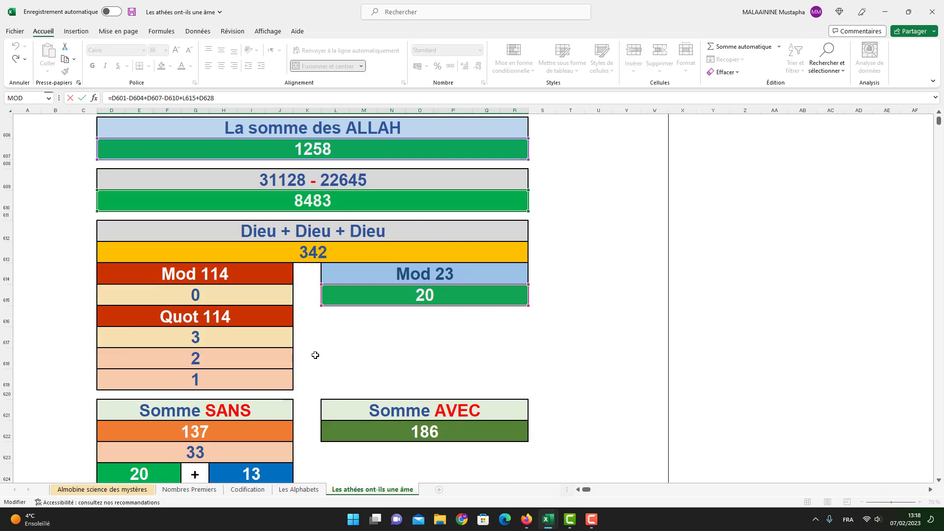
pyautogui.scroll(-2, 423, 301)
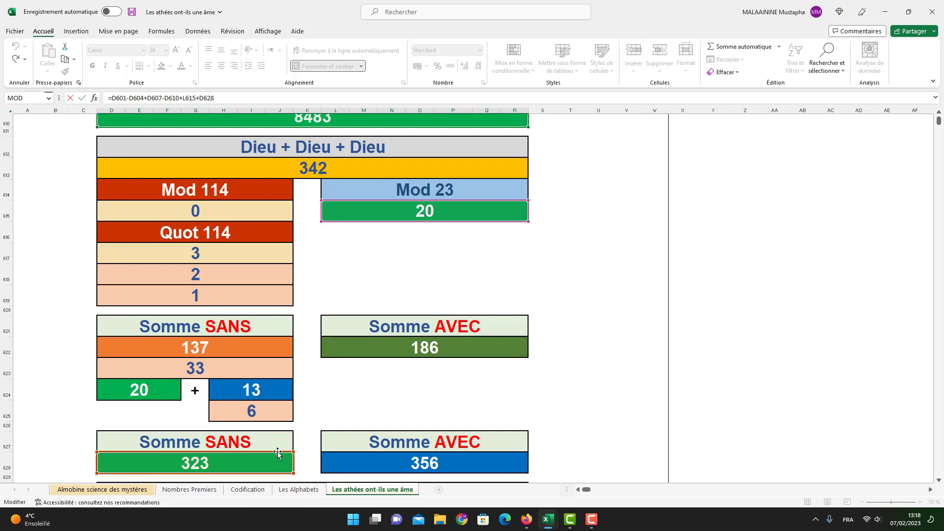
pyautogui.scroll(4, 255, 457)
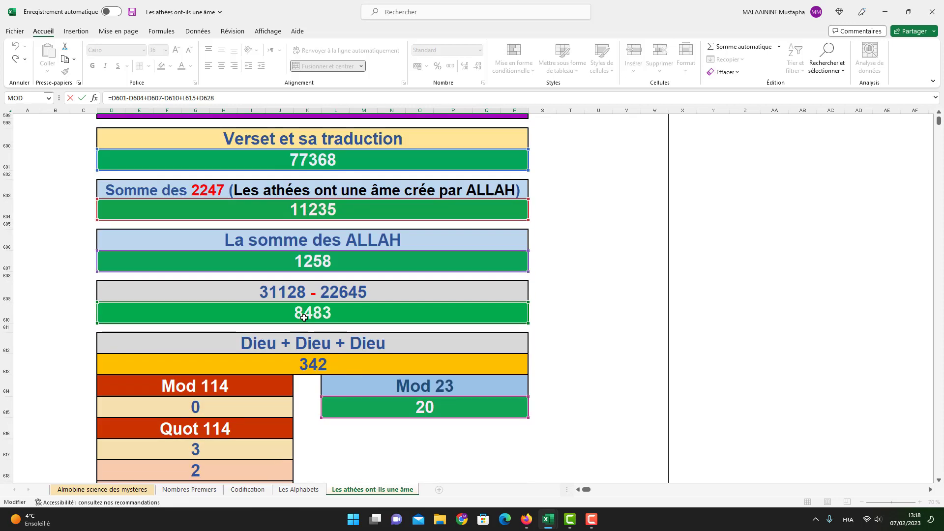
pyautogui.scroll(-4, 305, 318)
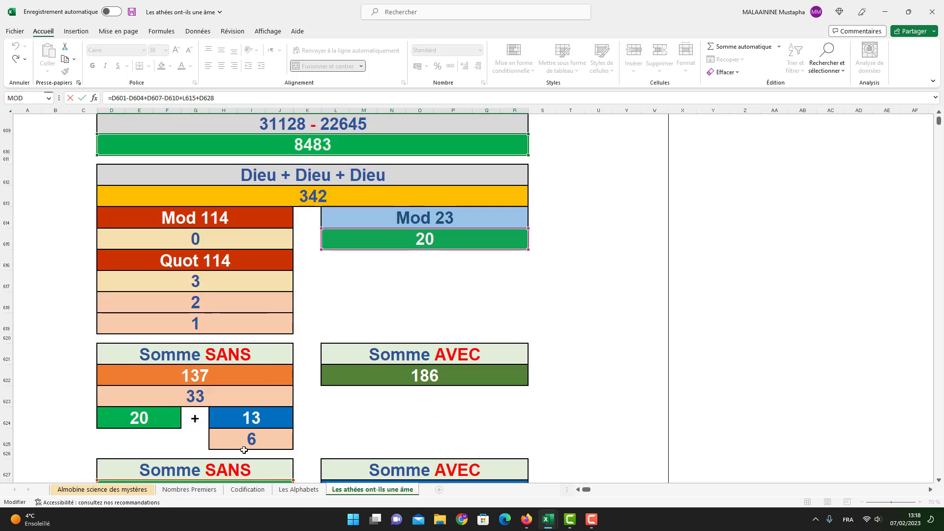
pyautogui.scroll(-1, 244, 450)
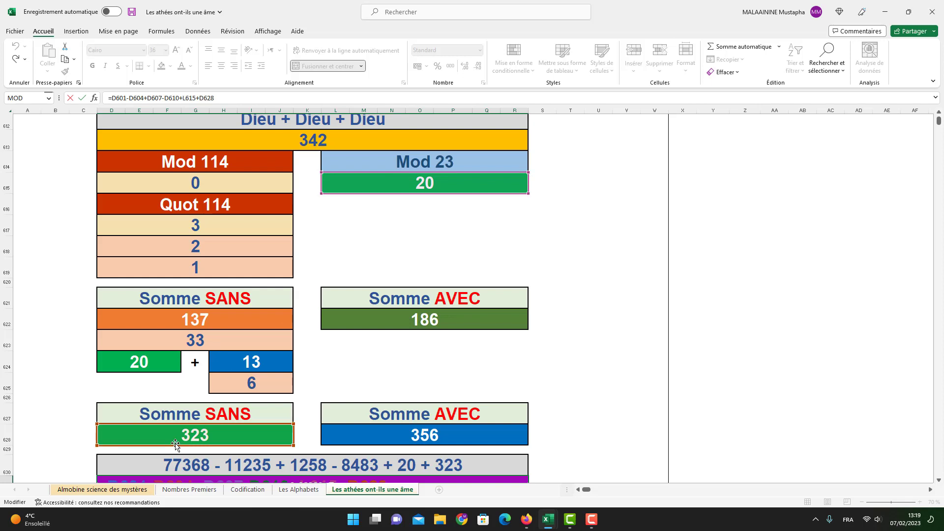
pyautogui.press('Return')
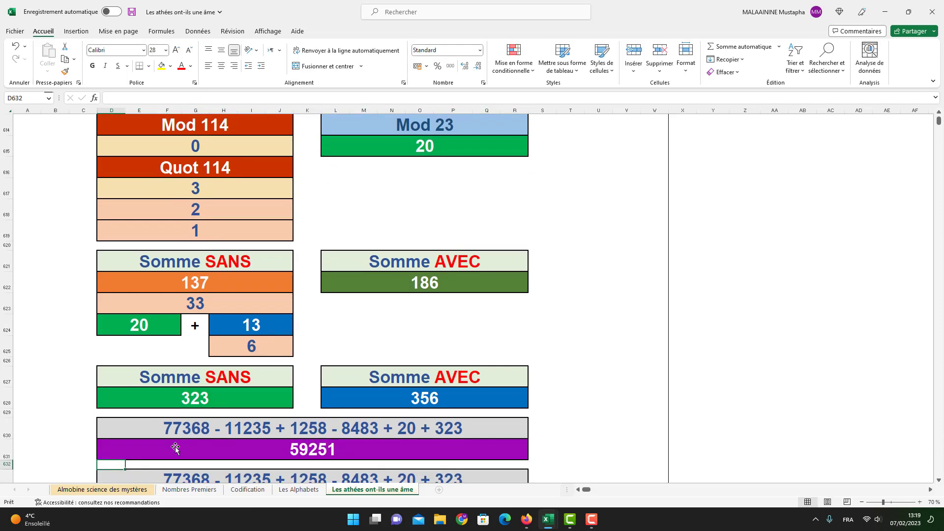
pyautogui.click(286, 450)
# - Inspect the combined formula in D634 and trace its references, including D607, D610, D624 and D628
pyautogui.scroll(-1, 288, 452)
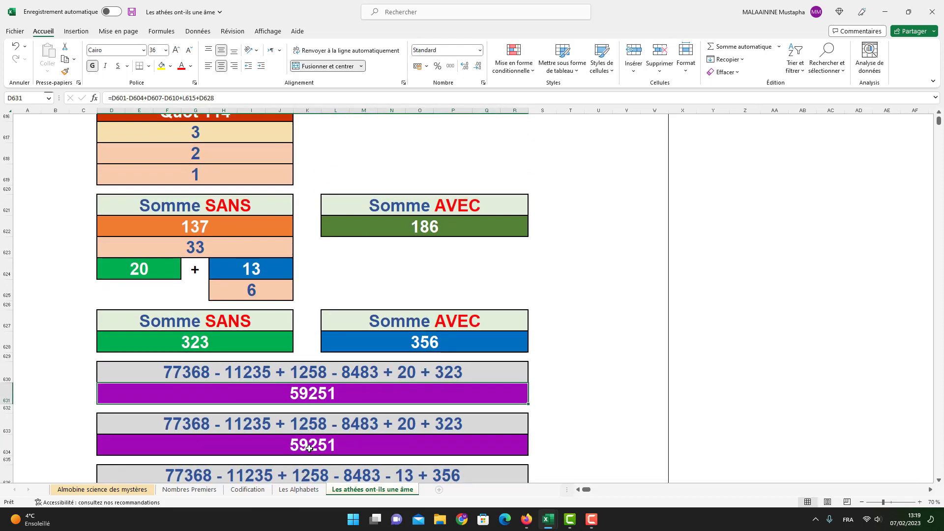
pyautogui.doubleClick(311, 449)
pyautogui.scroll(8, 310, 449)
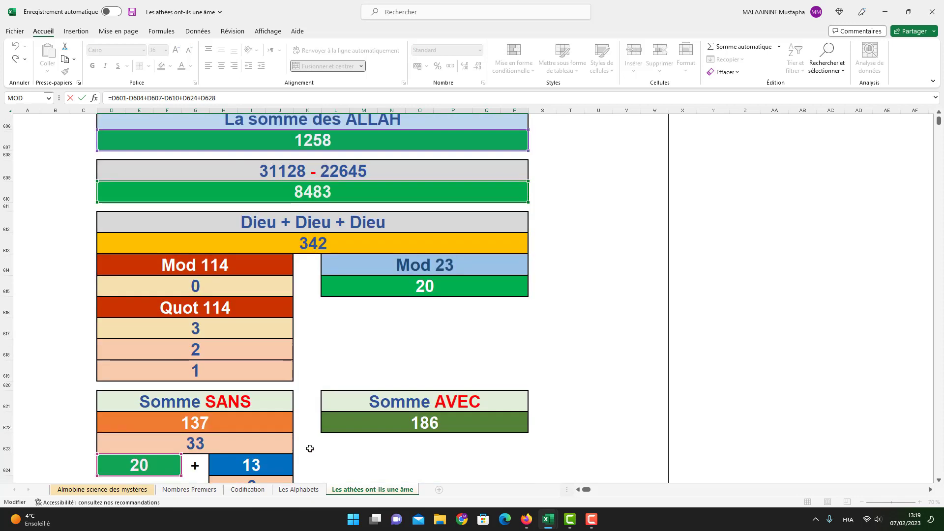
pyautogui.scroll(-4, 318, 381)
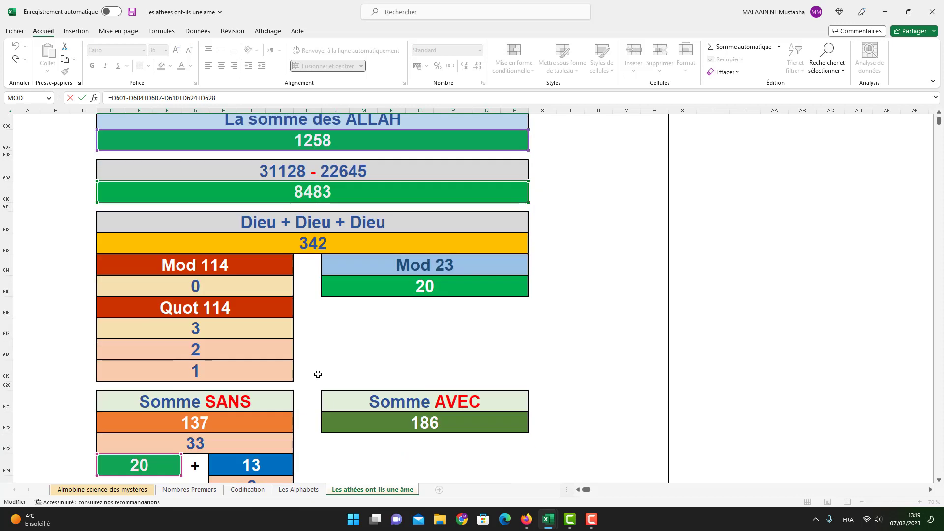
pyautogui.scroll(-1, 172, 435)
pyautogui.scroll(-2, 138, 403)
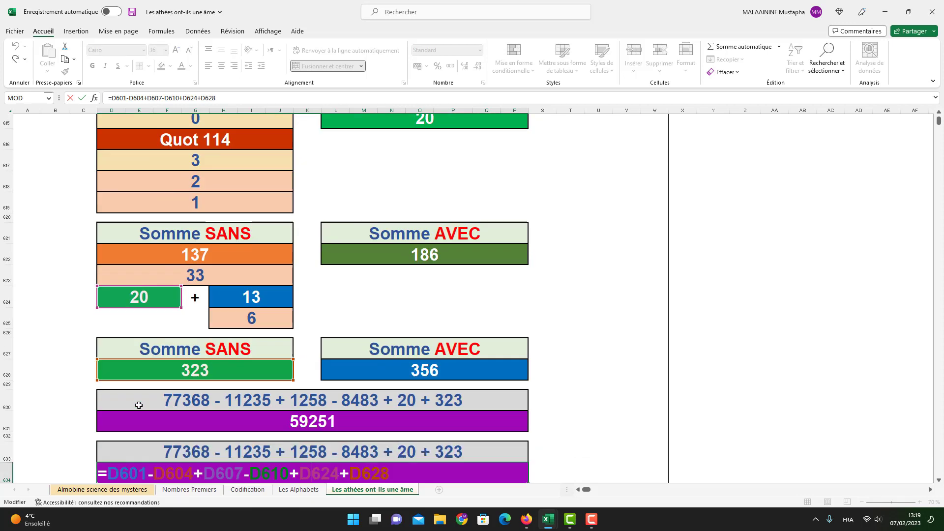
pyautogui.press('Return')
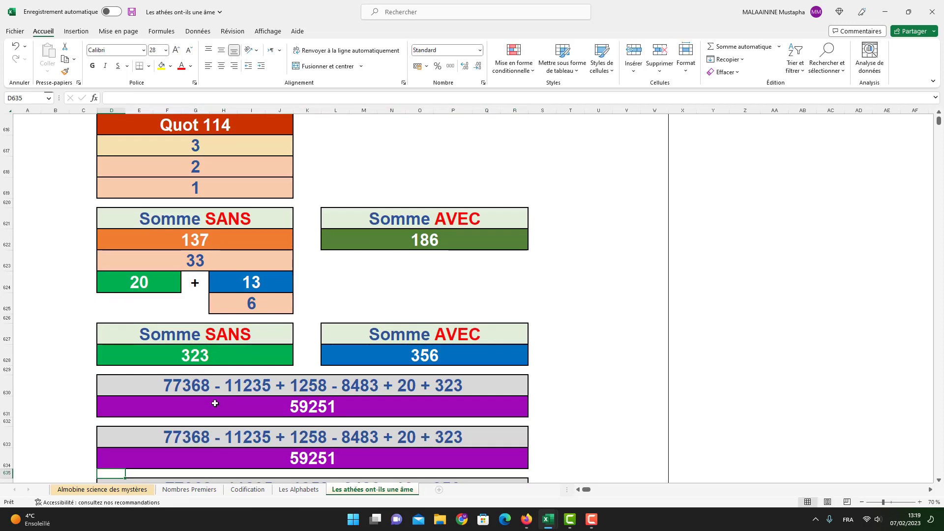
# - Inspect the "77368 - 11235 + 1258 - 8483 - 13 + 356" formula in D637 and trace its references, including H624 and L628
pyautogui.scroll(-1, 297, 460)
pyautogui.doubleClick(313, 455)
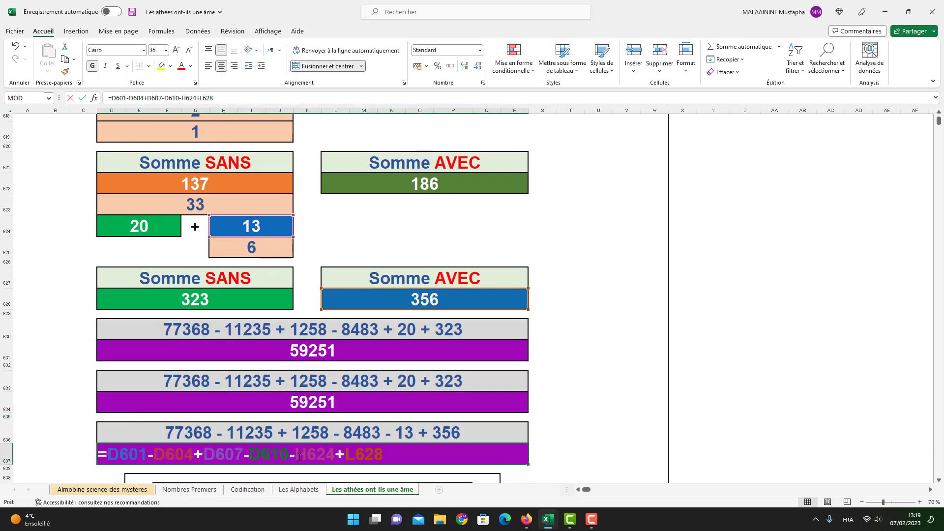
pyautogui.scroll(6, 314, 455)
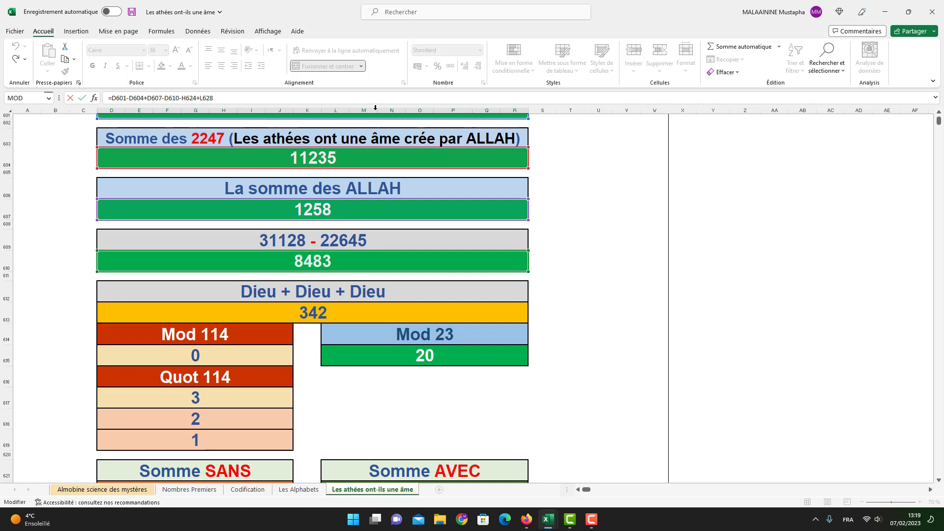
pyautogui.scroll(2, 321, 215)
pyautogui.scroll(-6, 320, 242)
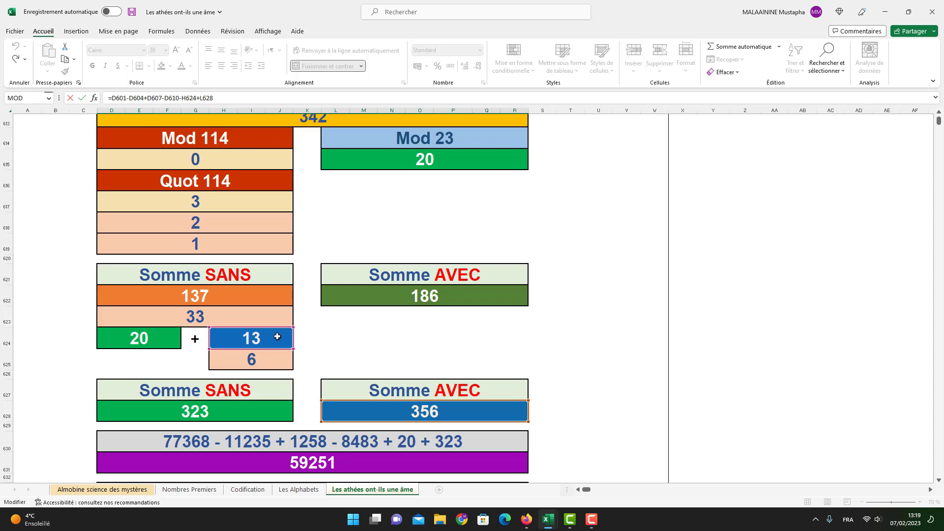
pyautogui.scroll(2, 279, 337)
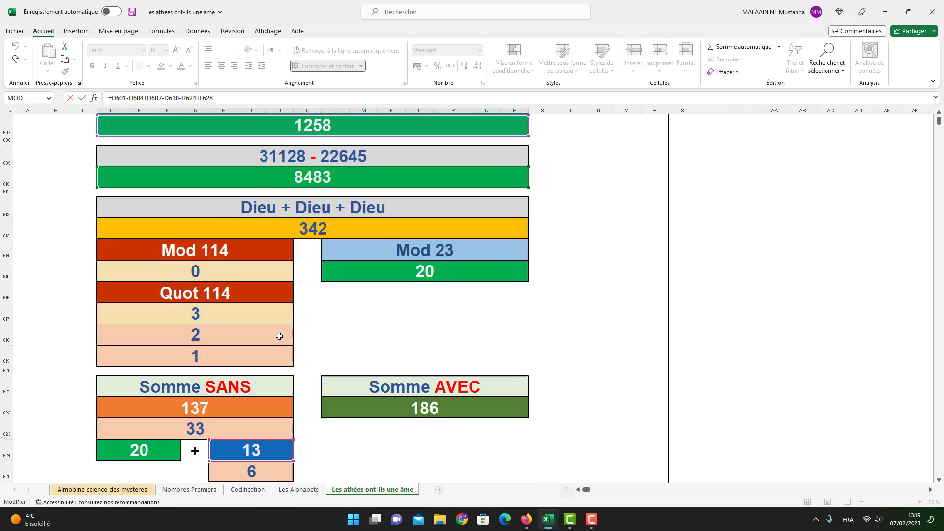
pyautogui.scroll(-2, 279, 337)
pyautogui.press('Return')
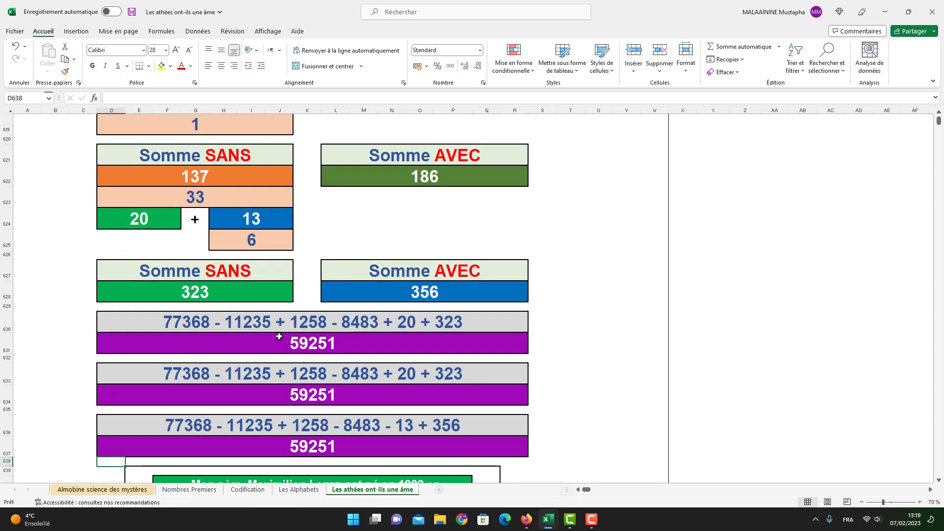
pyautogui.click(309, 446)
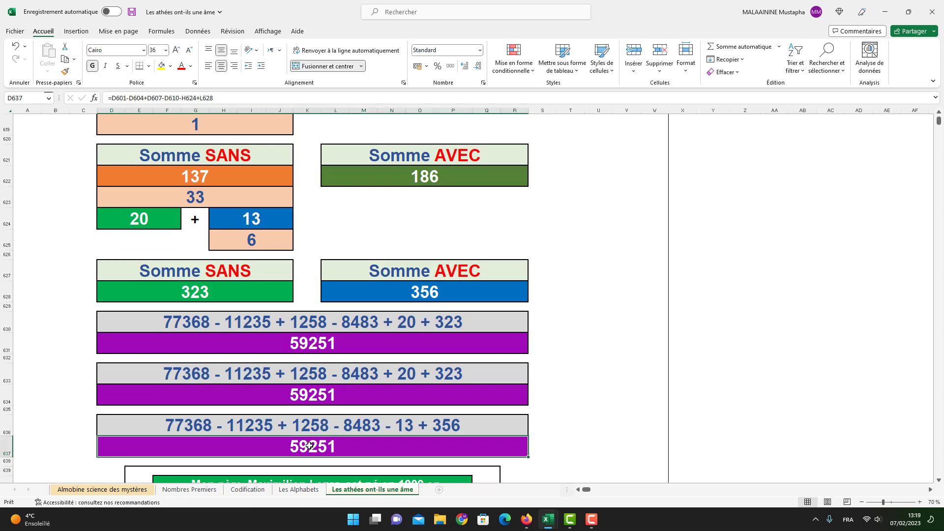
# - Inspect the quoted testimony text in F640 and the formula of the "31128 + 22645" result in D650
pyautogui.scroll(-5, 308, 446)
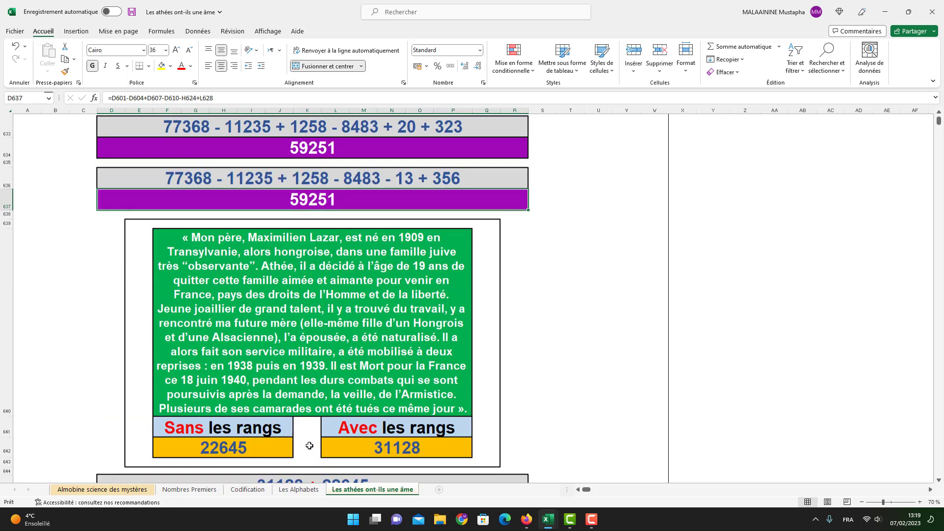
pyautogui.scroll(-1, 309, 446)
pyautogui.scroll(-3, 316, 427)
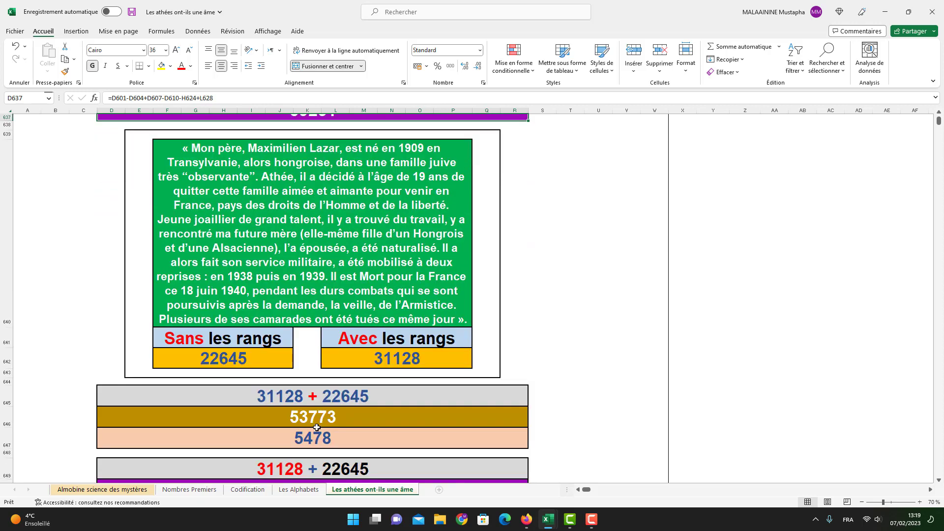
pyautogui.click(339, 225)
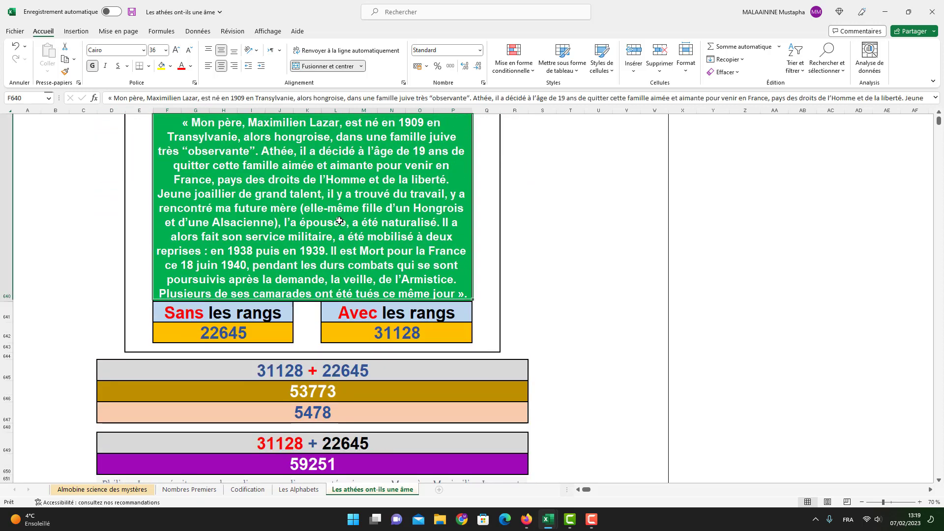
pyautogui.scroll(-2, 312, 396)
pyautogui.click(319, 403)
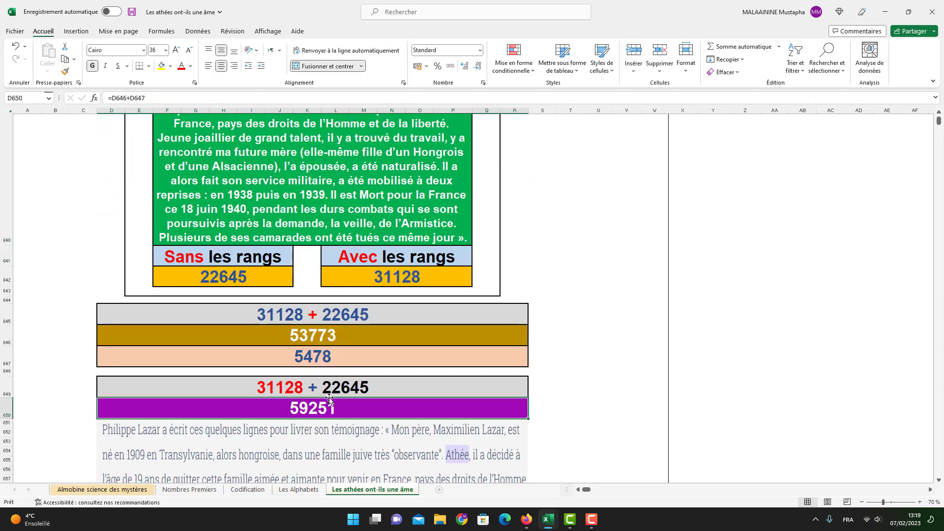
# - Compare the three combined results in D631 to D637 with the D647 value and the result in D650
pyautogui.scroll(8, 329, 400)
pyautogui.moveTo(309, 210); pyautogui.dragTo(298, 303)
pyautogui.scroll(-5, 310, 366)
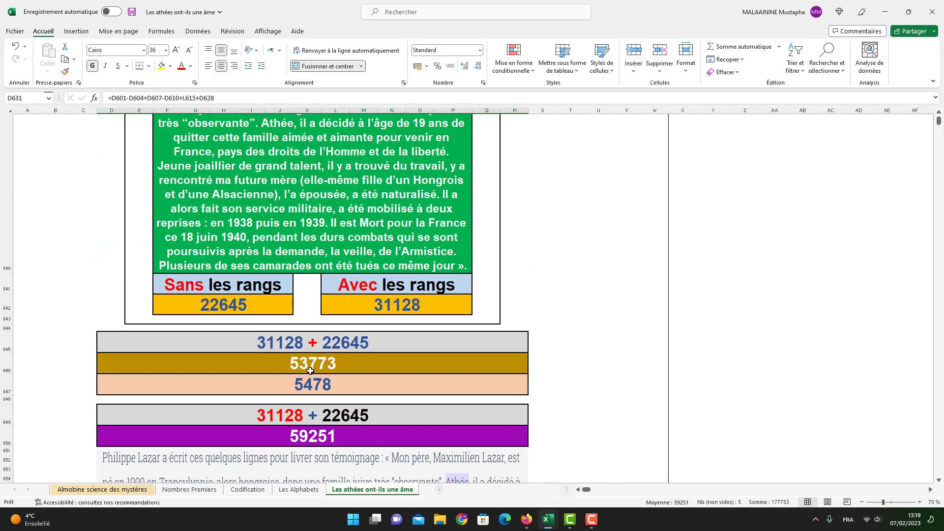
pyautogui.click(332, 387)
pyautogui.click(304, 437)
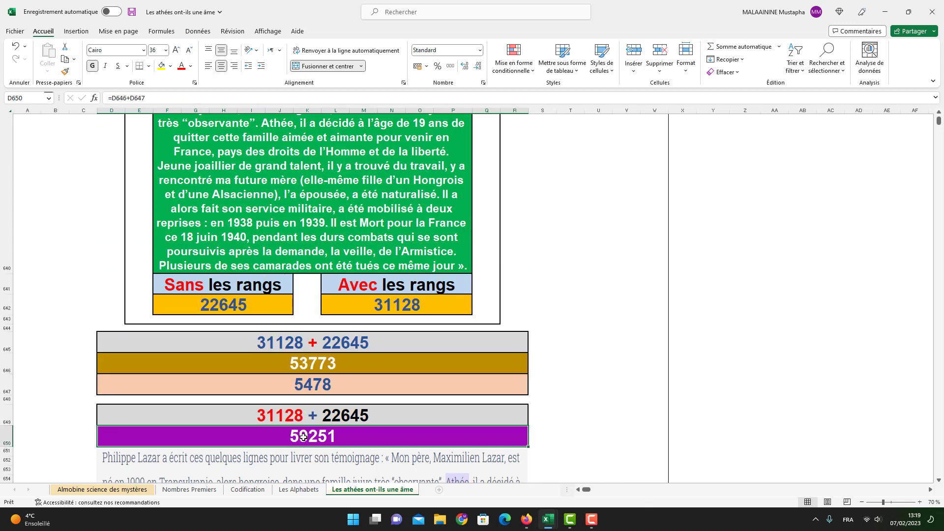
pyautogui.scroll(5, 310, 393)
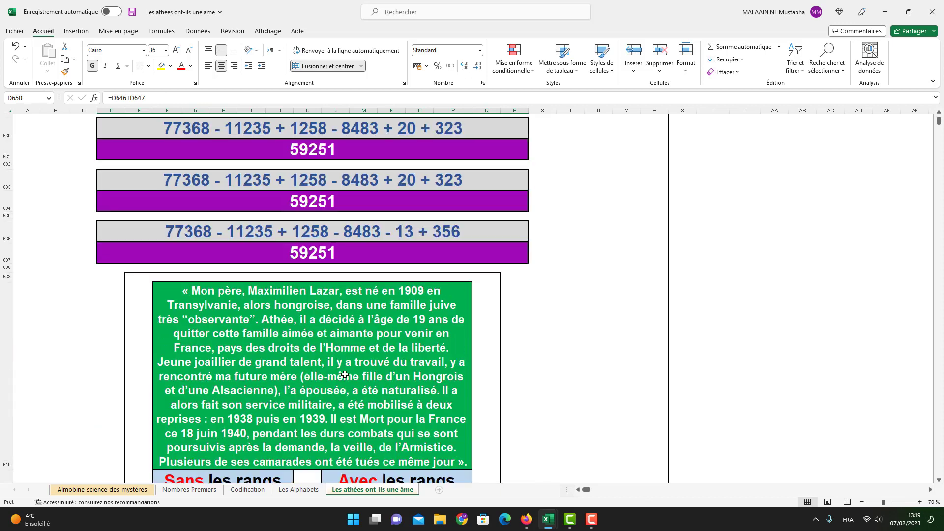
pyautogui.moveTo(305, 261); pyautogui.dragTo(301, 371)
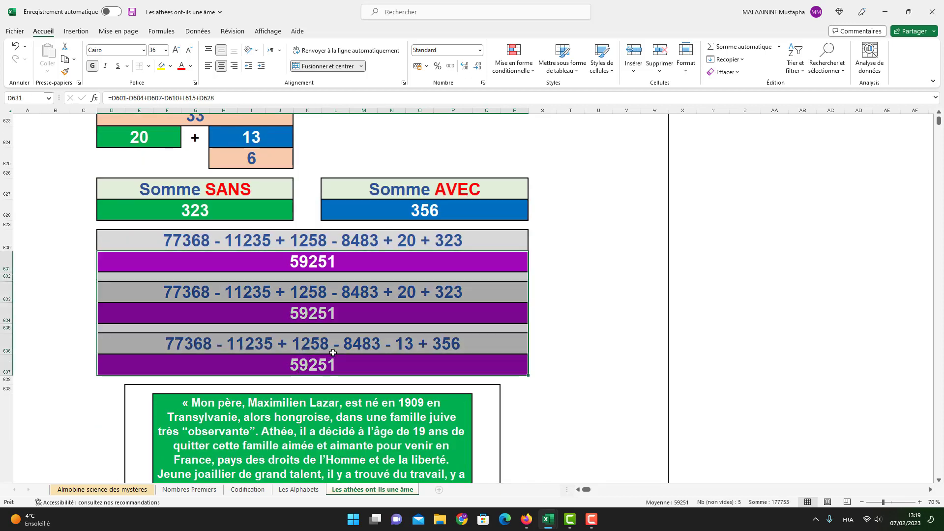
# - Inspect the rank values in D618, D623 and H625 beneath the "Quot 114" and "Somme SANS" blocks
pyautogui.scroll(2, 334, 353)
pyautogui.scroll(1, 335, 351)
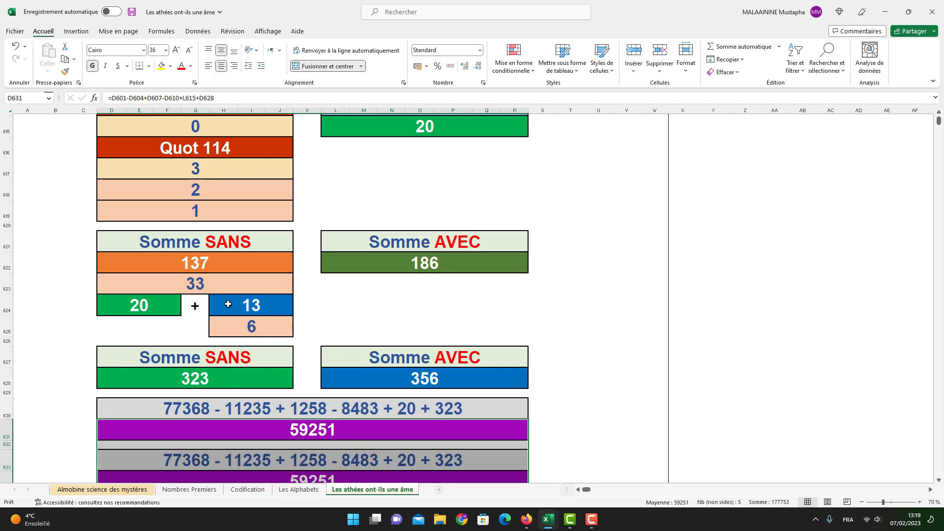
pyautogui.click(208, 199)
pyautogui.click(202, 289)
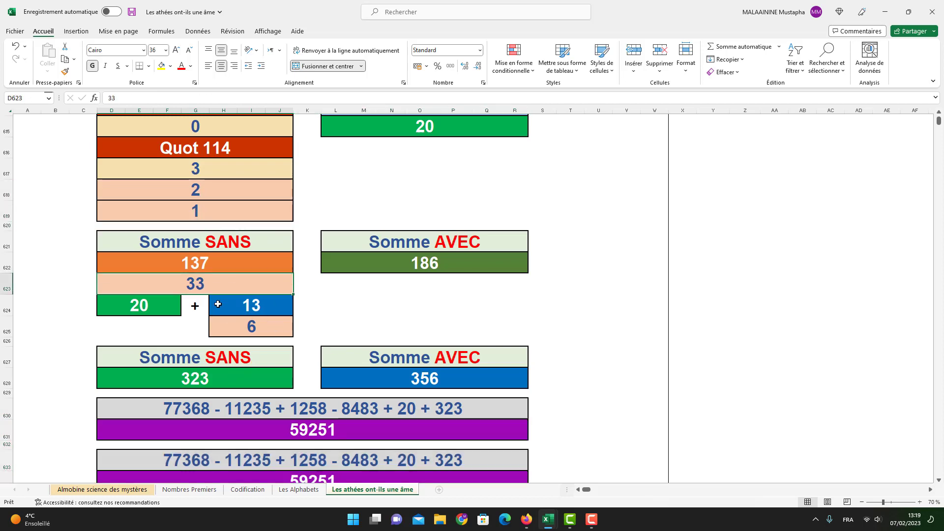
pyautogui.click(241, 326)
pyautogui.click(201, 195)
# - Inspect the "2 + 1 + 33 + 6" formula in D674 and trace its references to D618, D619, D623 and H625
pyautogui.scroll(-8, 323, 268)
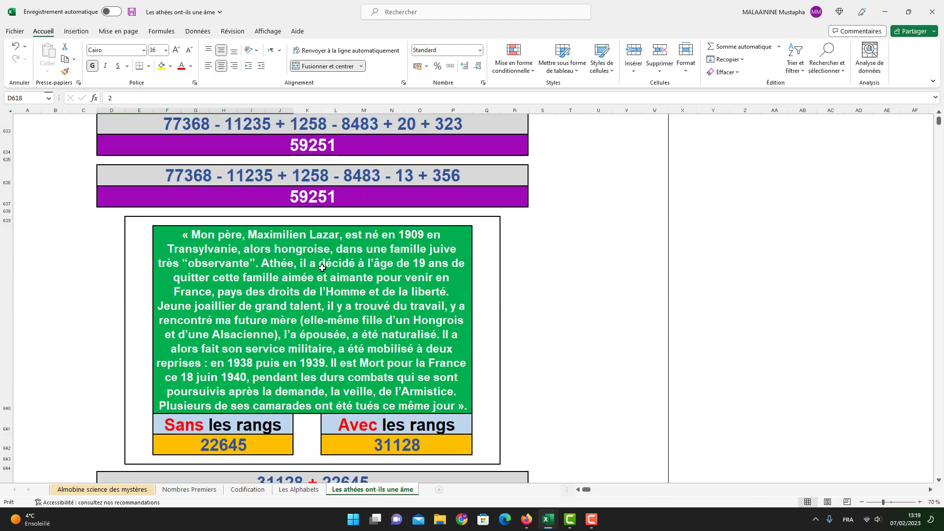
pyautogui.scroll(-5, 323, 268)
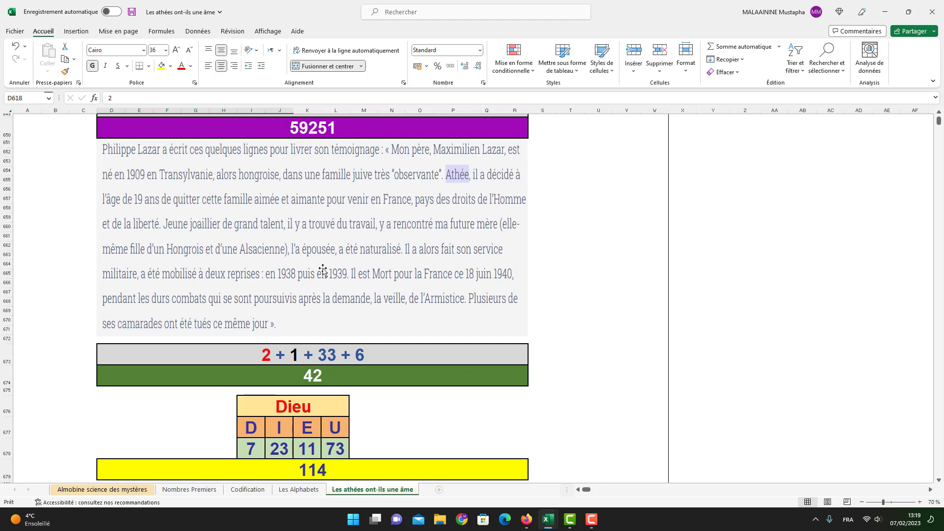
pyautogui.doubleClick(311, 377)
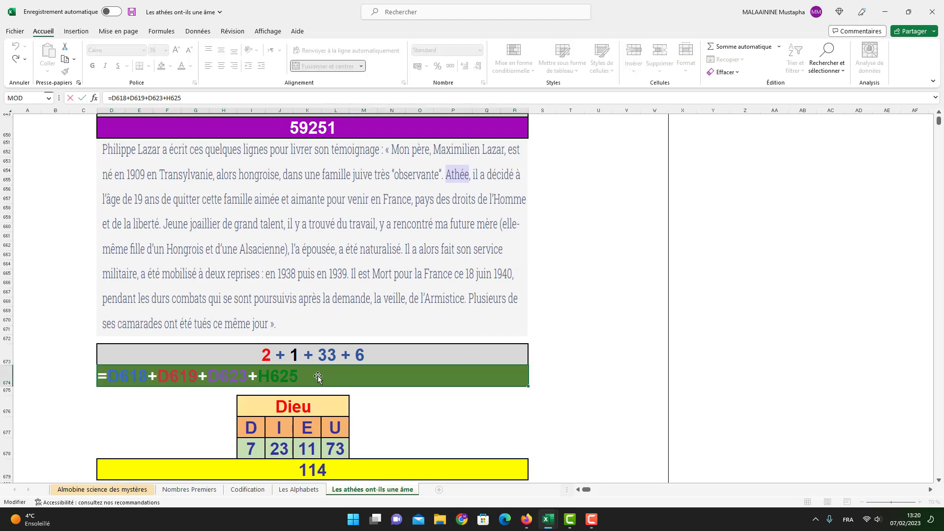
pyautogui.scroll(14, 318, 376)
pyautogui.scroll(-1, 256, 288)
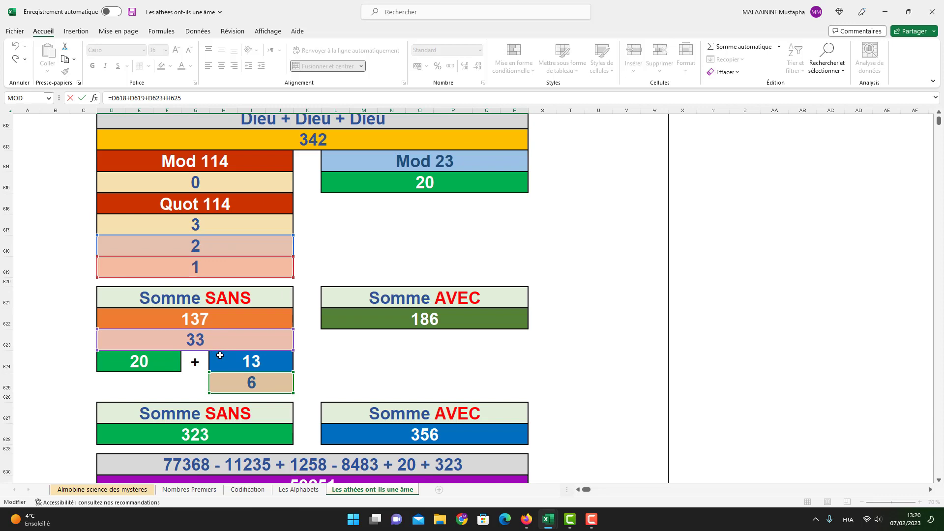
pyautogui.press('Return')
pyautogui.scroll(-4, 295, 438)
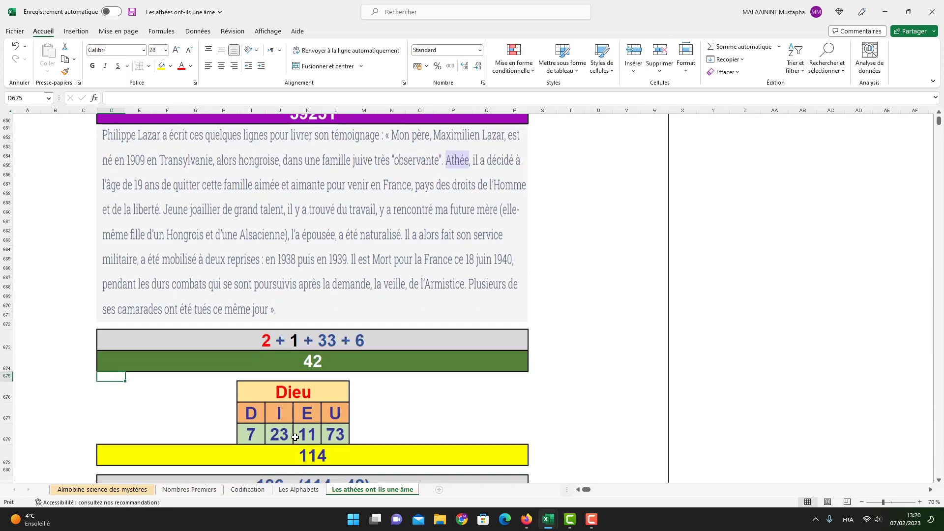
# - Inspect the "186 - (114 - 42)" formula in D682 and trace its references to L622, D679 and D674
pyautogui.doubleClick(299, 422)
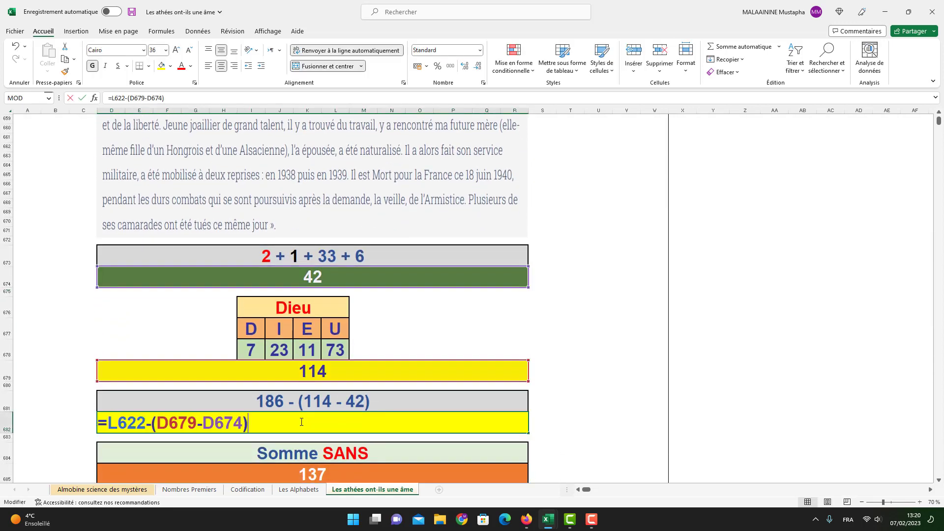
pyautogui.scroll(14, 294, 393)
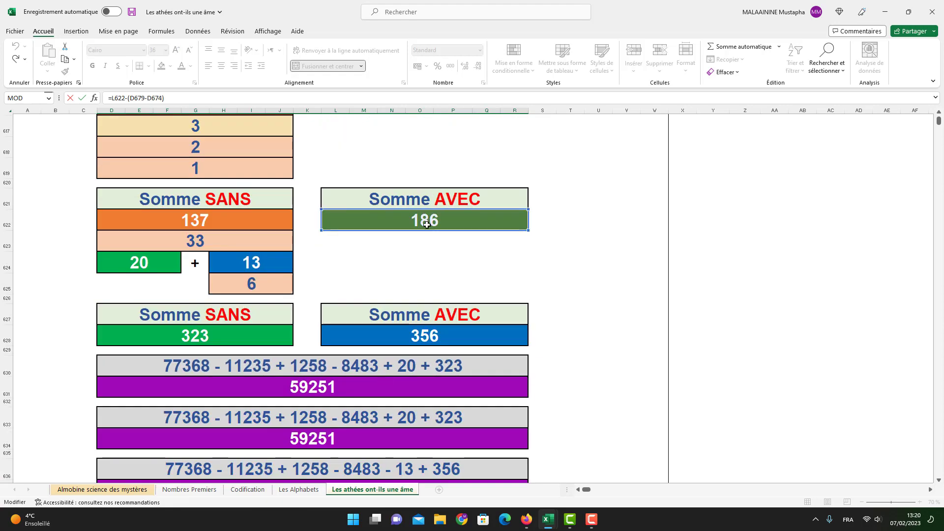
pyautogui.scroll(-12, 429, 224)
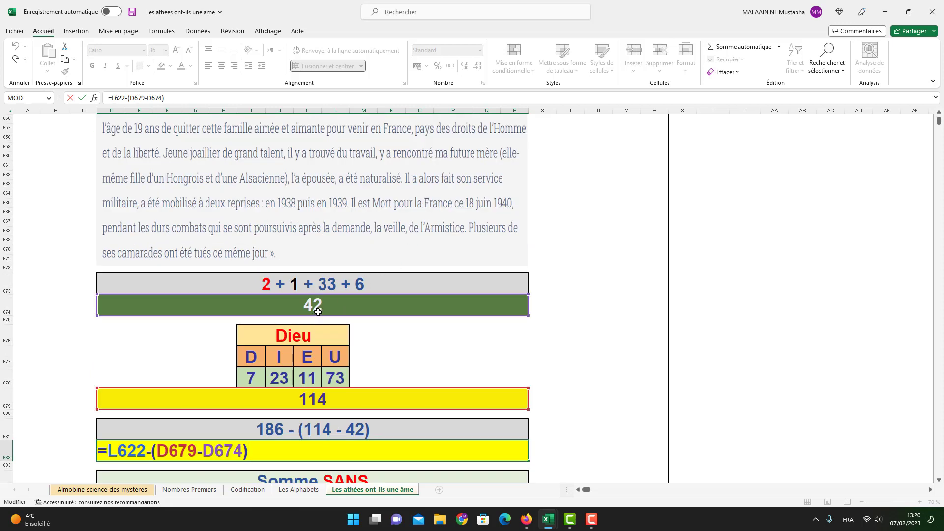
pyautogui.press('Return')
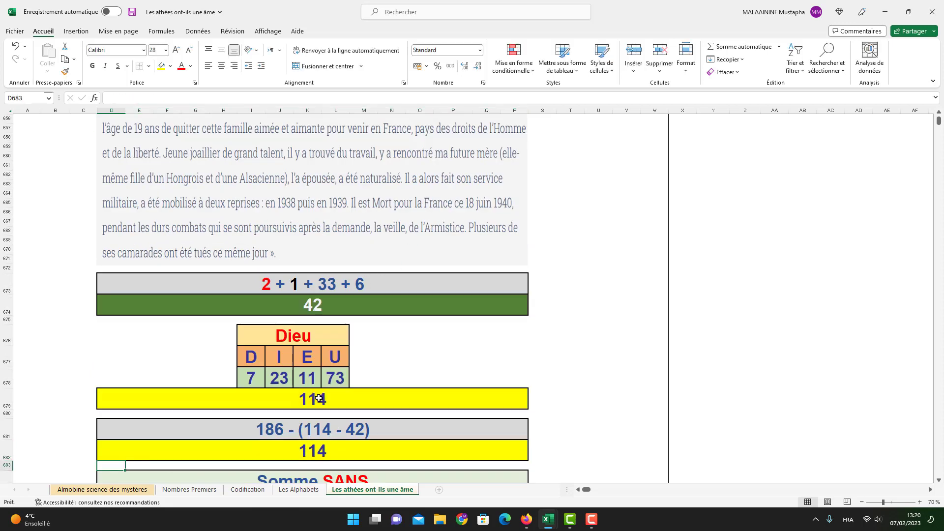
pyautogui.click(287, 459)
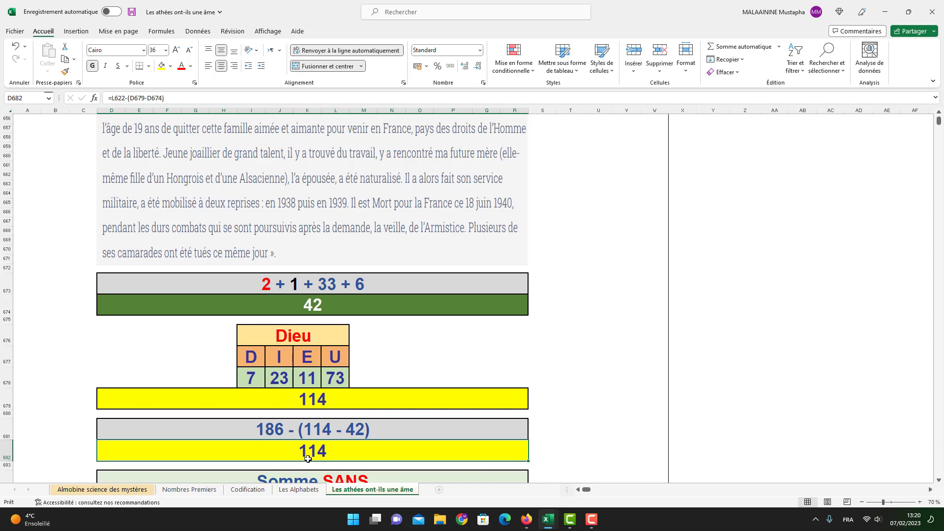
# - Inspect the "Somme SANS" formula in D685, which sums D136:R136, and the split value in D686
pyautogui.scroll(-2, 308, 459)
pyautogui.doubleClick(314, 450)
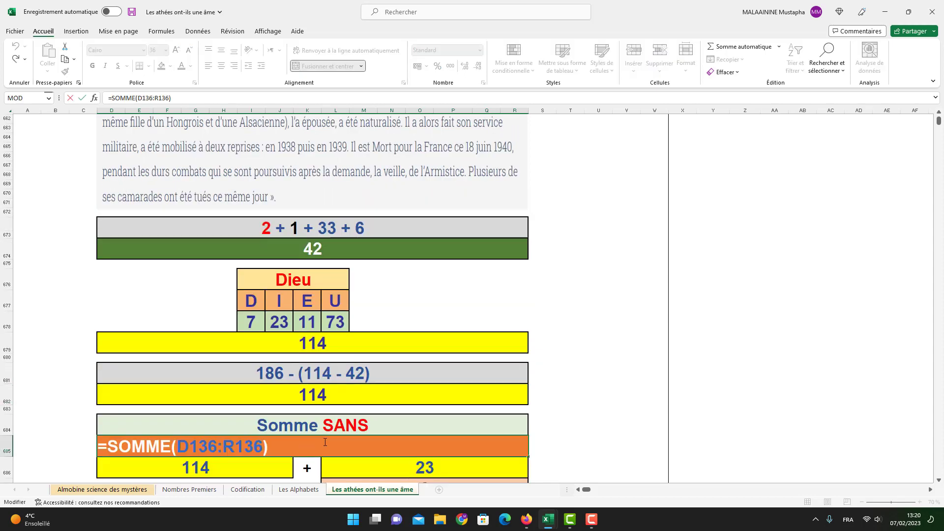
pyautogui.scroll(9, 327, 447)
pyautogui.scroll(8, 340, 445)
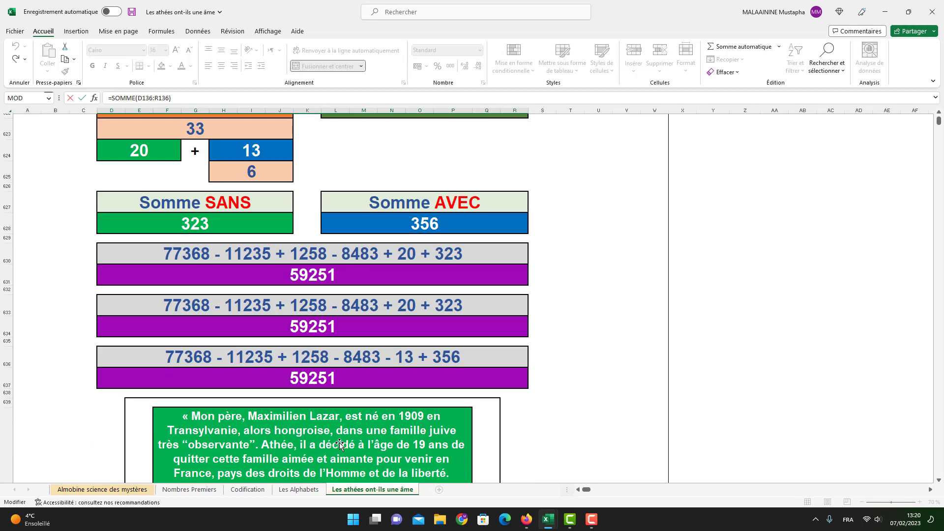
pyautogui.press('Return')
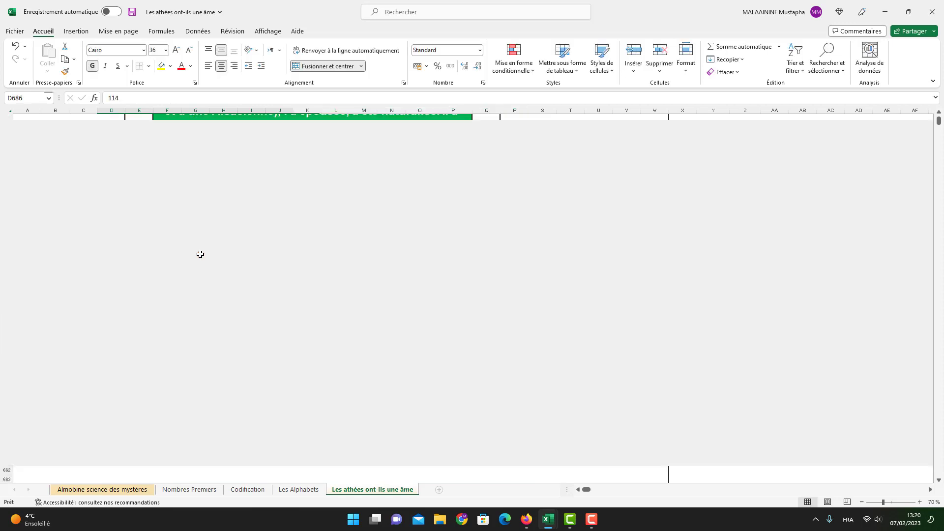
pyautogui.scroll(-2, 364, 395)
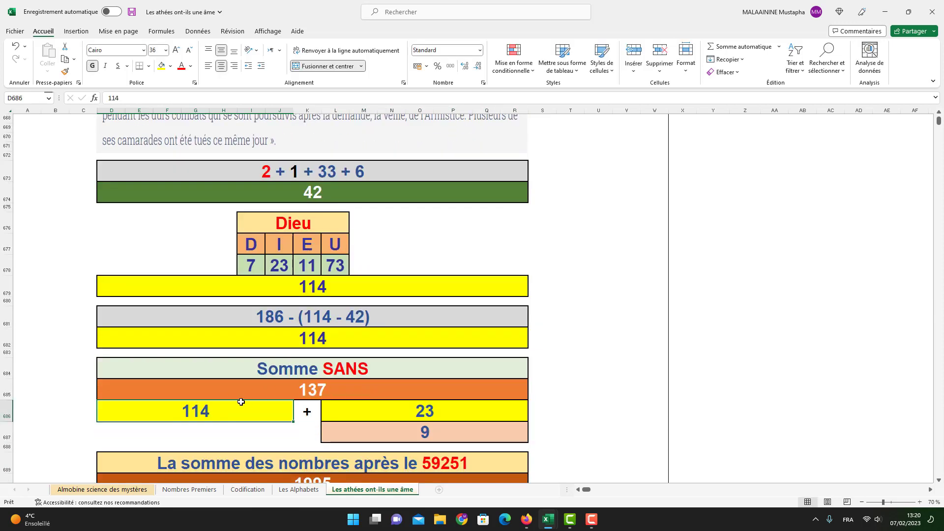
# - Inspect the "La somme des nombres après le 59251" formula in D690 and trace its references, including D674, D679, D682 and D685
pyautogui.scroll(-2, 397, 407)
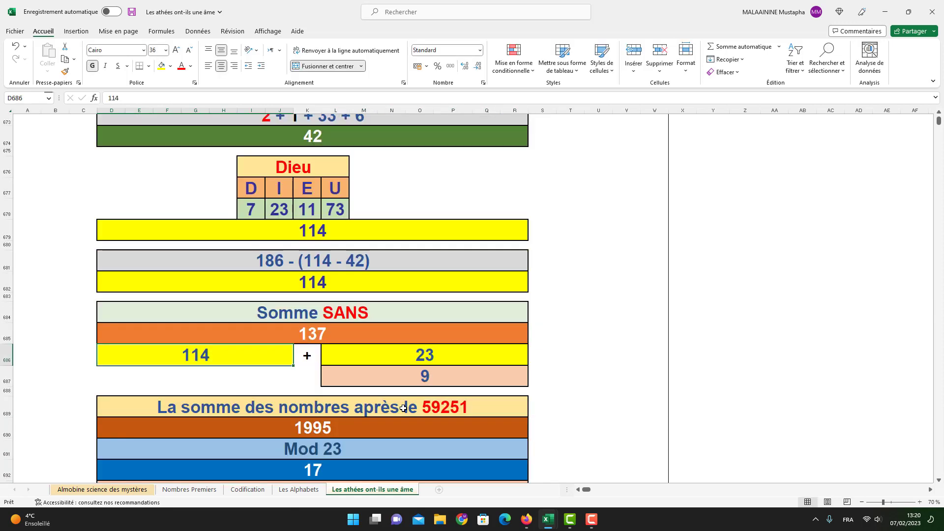
pyautogui.doubleClick(318, 435)
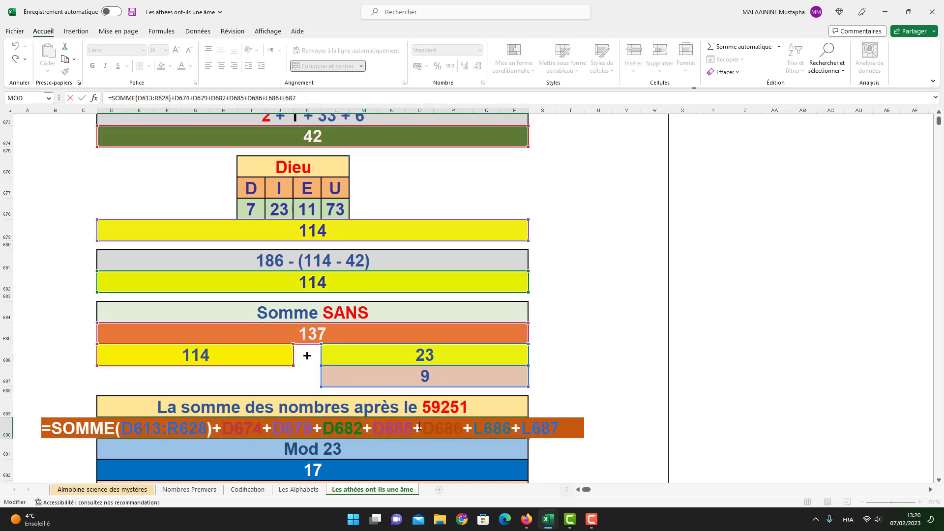
pyautogui.scroll(10, 472, 416)
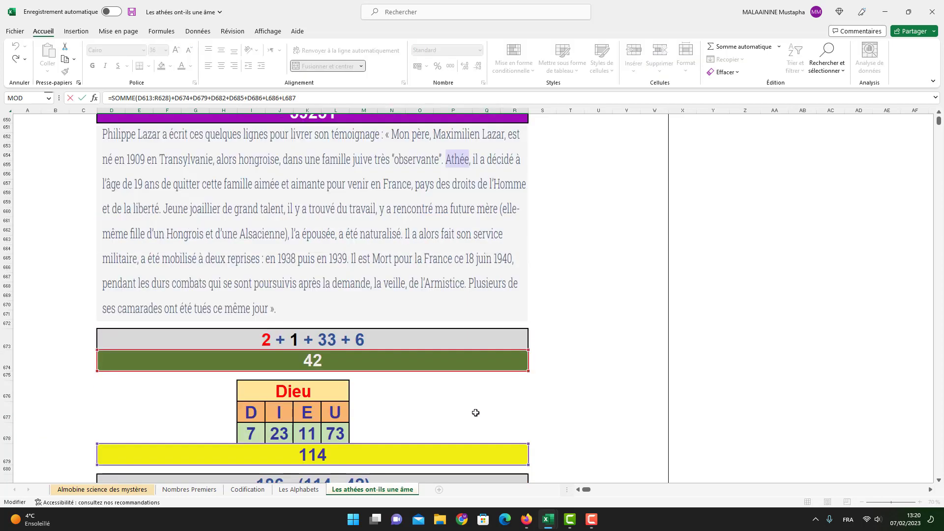
pyautogui.scroll(-9, 322, 350)
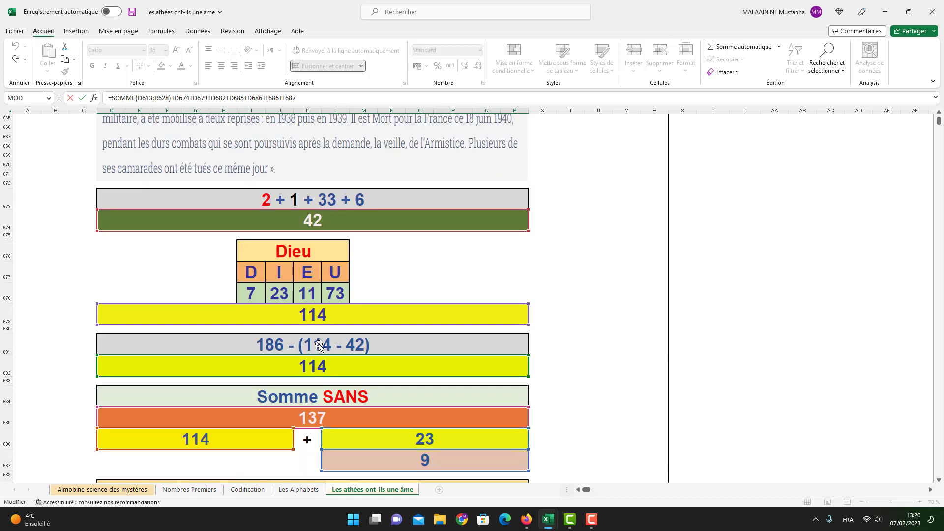
pyautogui.scroll(-4, 326, 393)
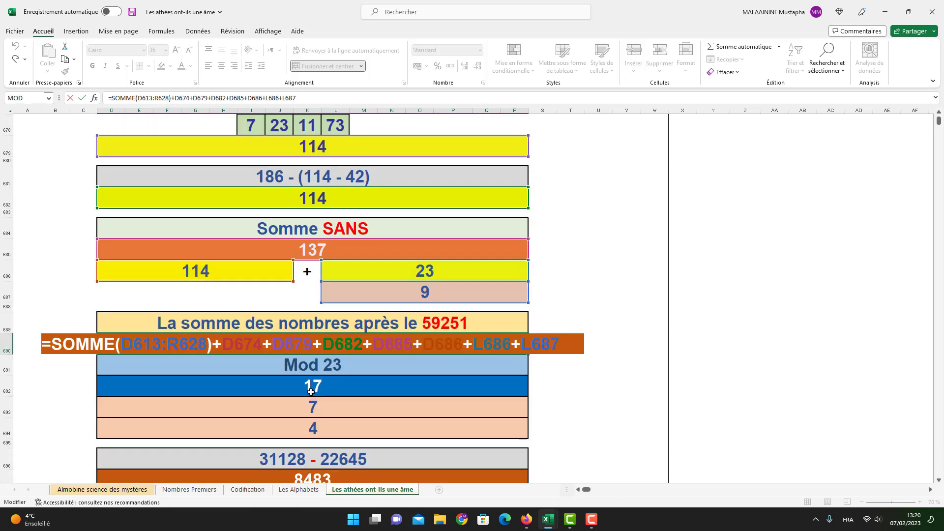
pyautogui.press('Return')
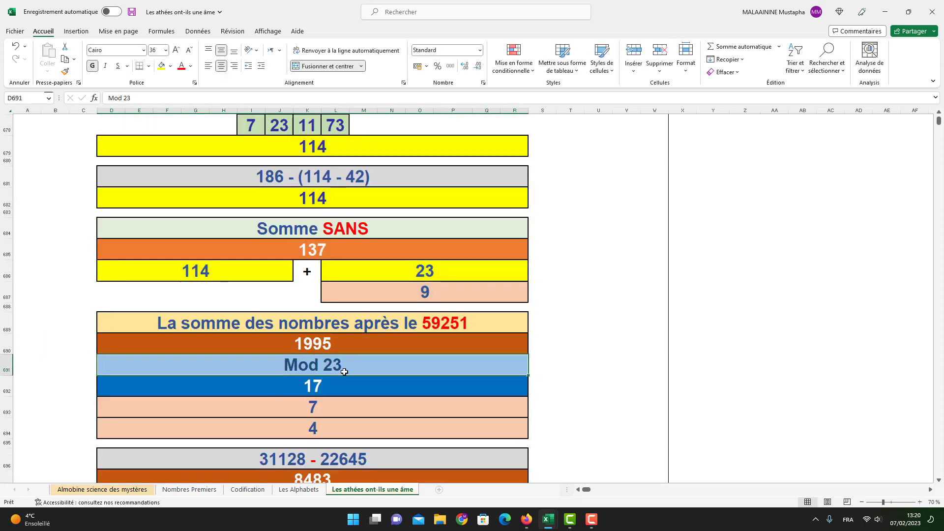
# - Inspect the "Mod 23" formula in D692 and the "31128 - 22645" formula in D697, tracing the latter to L642 and F642
pyautogui.click(320, 385)
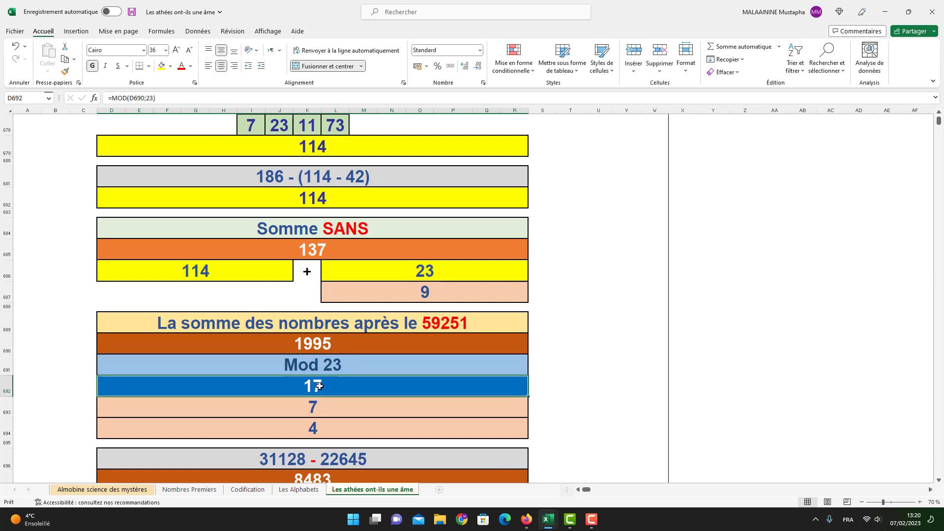
pyautogui.click(312, 475)
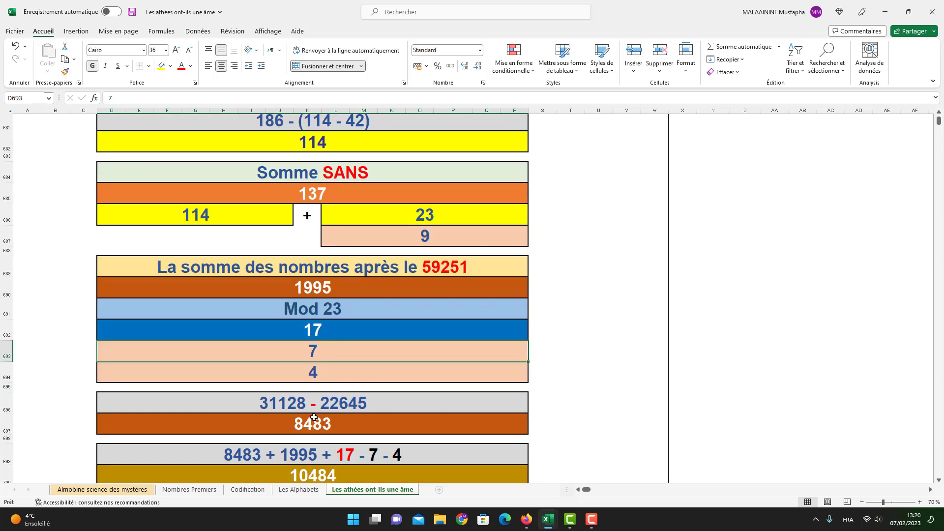
pyautogui.doubleClick(311, 420)
pyautogui.scroll(15, 312, 419)
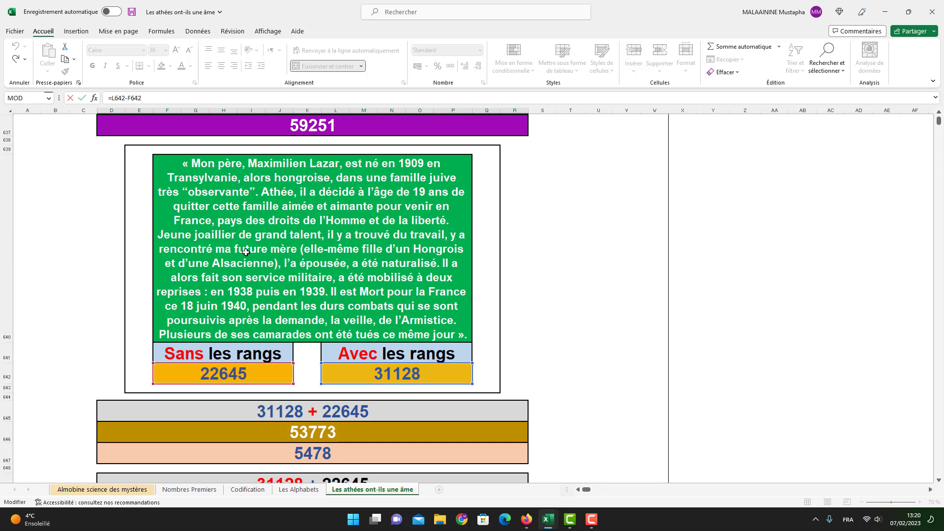
pyautogui.press('Return')
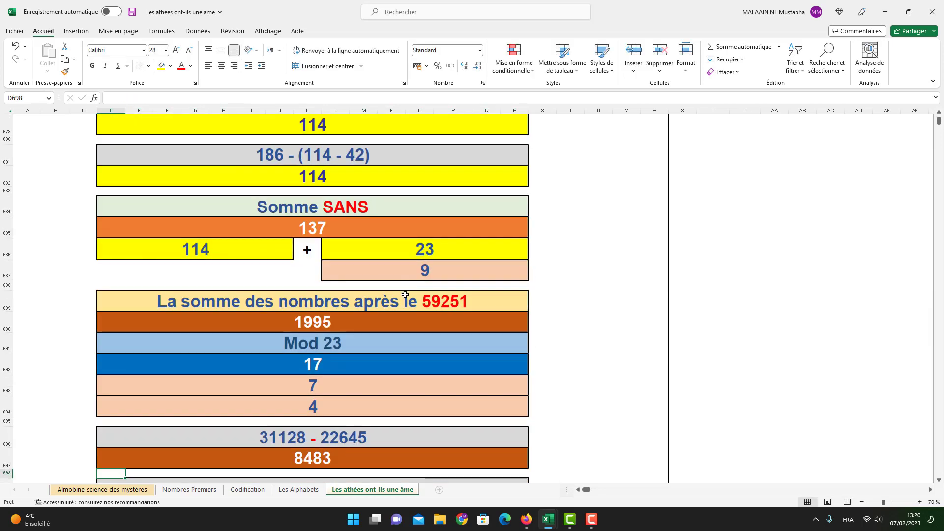
# - Inspect the "8483 + 1995 + 17 - 7 - 4" formula in D700 and trace its references to D697, D690, D692, D693 and D694
pyautogui.scroll(-2, 315, 422)
pyautogui.scroll(-1, 315, 422)
pyautogui.doubleClick(313, 429)
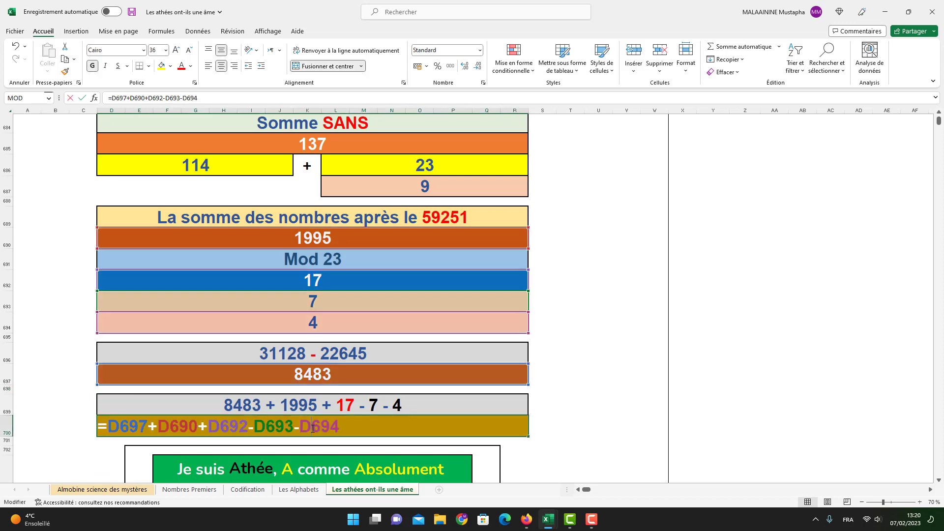
pyautogui.scroll(2, 312, 429)
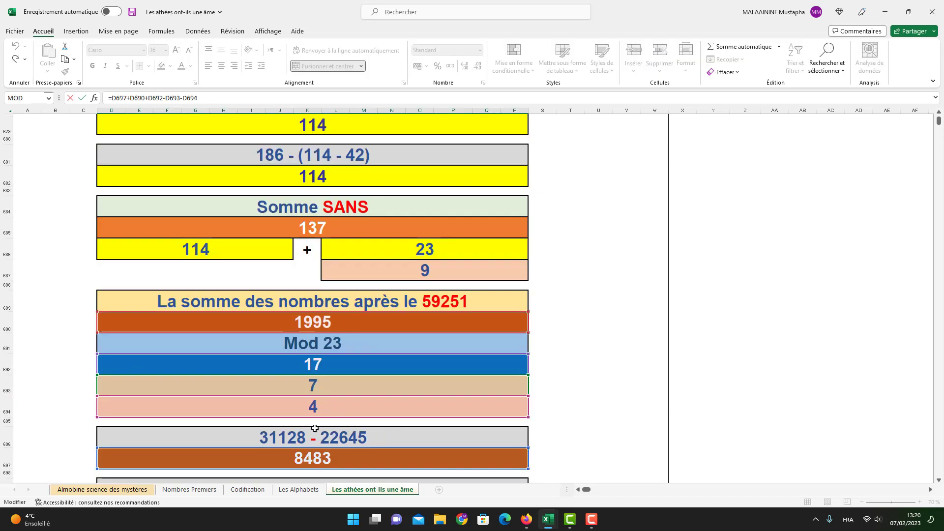
pyautogui.scroll(-2, 307, 427)
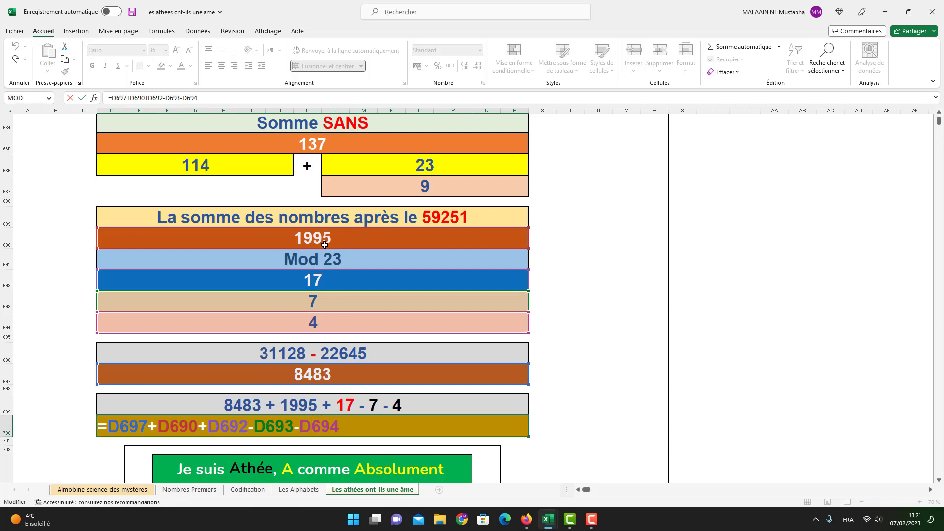
pyautogui.press('Return')
pyautogui.click(294, 427)
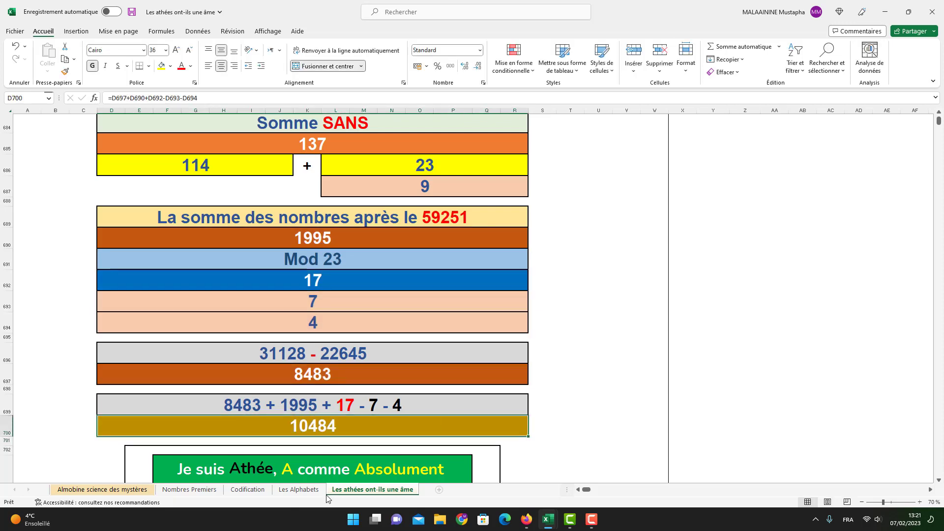
# - Inspect the "6132 + 4352" formula in D709 and its source values in L705 and F705 below the "Je suis Athée" text
pyautogui.scroll(-2, 326, 501)
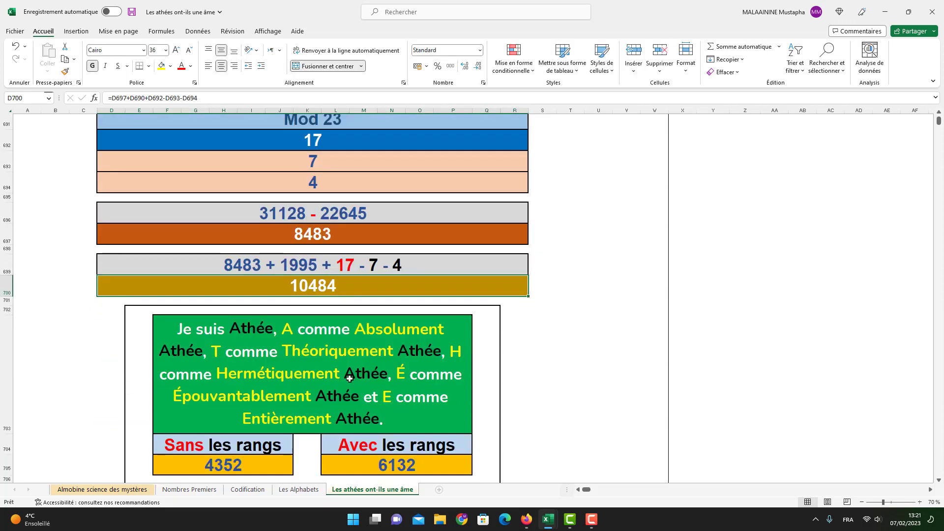
pyautogui.scroll(-1, 349, 379)
pyautogui.click(320, 468)
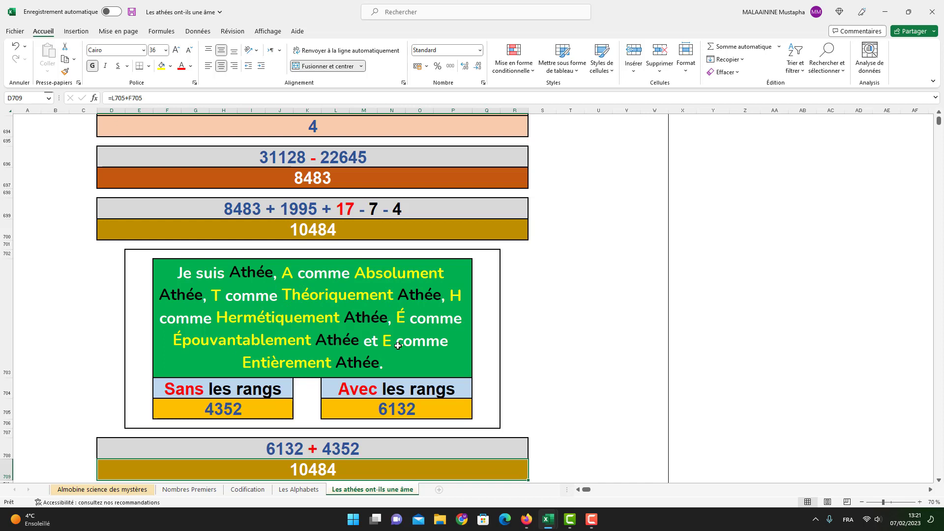
pyautogui.scroll(-2, 328, 364)
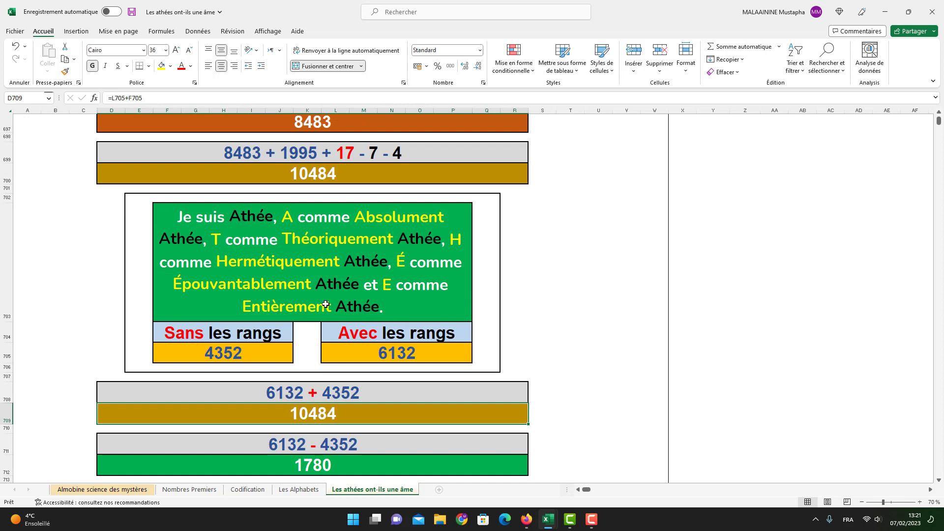
pyautogui.click(425, 356)
pyautogui.click(250, 354)
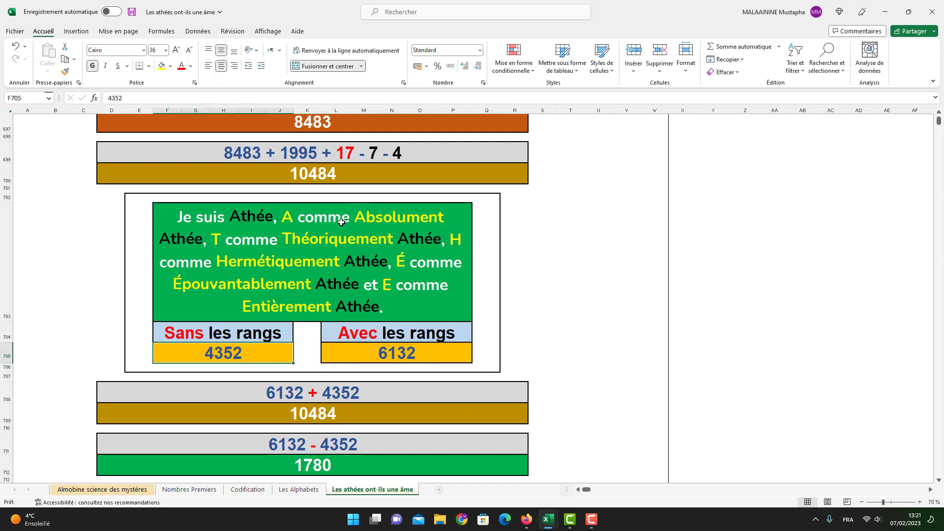
# - Inspect the "6132 - 4352" formula in D712 and the "La somme des nombres après le 59251" formula in D715
pyautogui.scroll(-1, 339, 432)
pyautogui.click(339, 432)
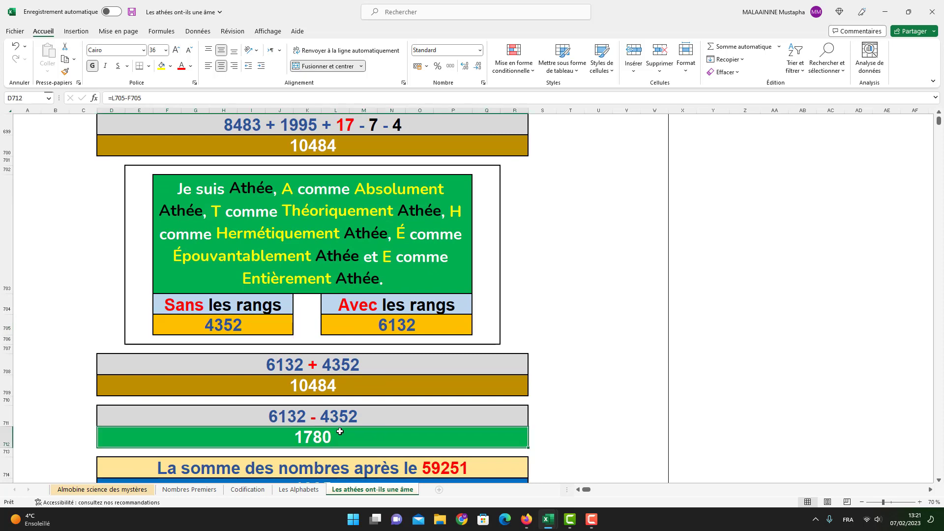
pyautogui.scroll(-2, 340, 431)
pyautogui.doubleClick(339, 432)
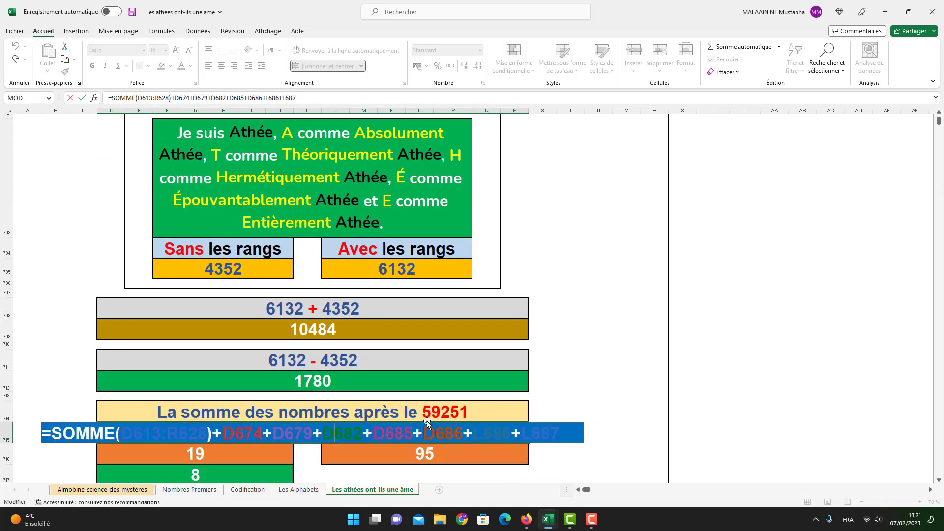
# - Trace the source cells of the D715 sum formula further up the sheet, and close the formula
pyautogui.scroll(15, 534, 398)
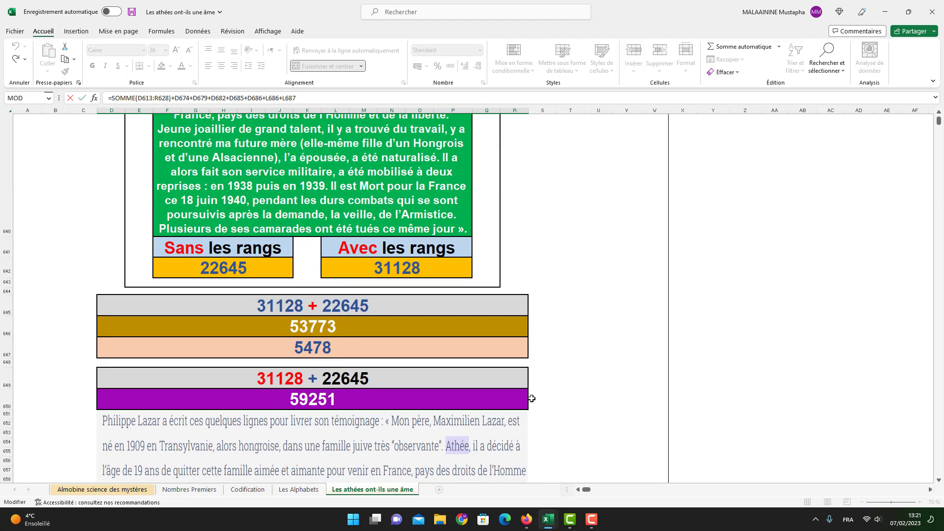
pyautogui.scroll(-8, 407, 388)
pyautogui.scroll(-7, 375, 306)
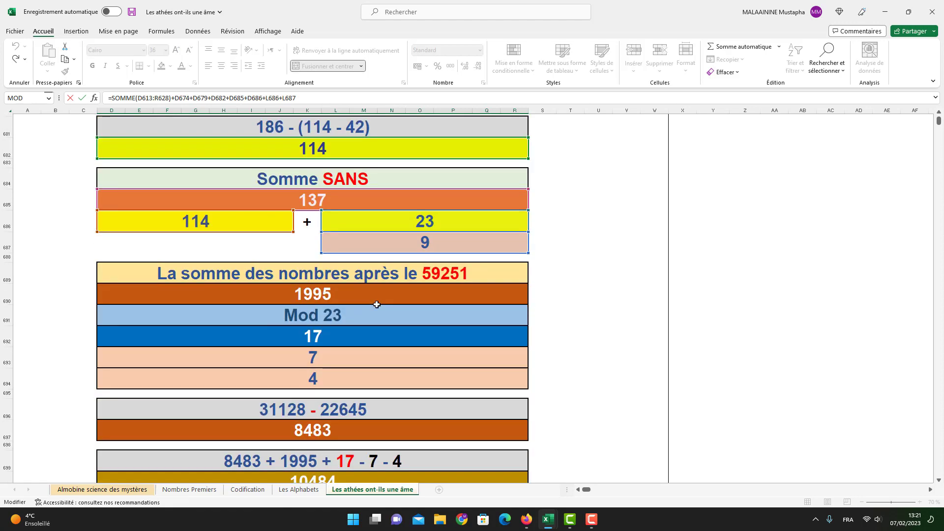
pyautogui.scroll(7, 381, 305)
pyautogui.scroll(-4, 385, 305)
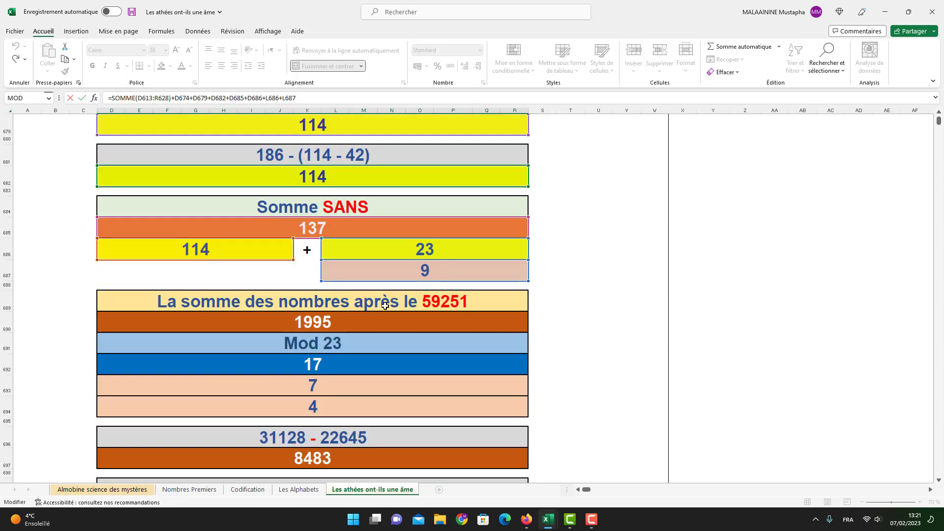
pyautogui.press('Escape')
pyautogui.click(305, 438)
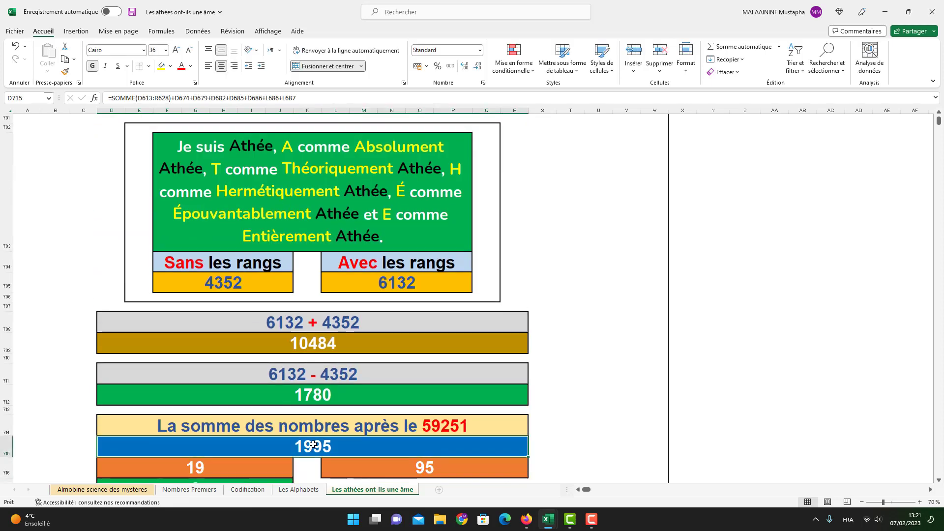
# - Compare the formula in D690 with the one in D715, both under the heading for the sum after 59251
pyautogui.scroll(6, 305, 436)
pyautogui.click(301, 290)
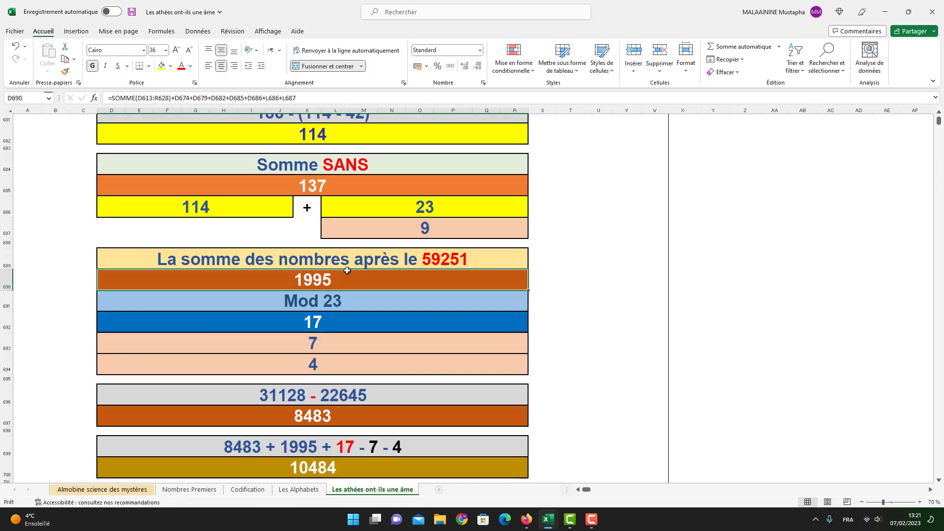
pyautogui.scroll(-6, 443, 260)
pyautogui.scroll(-1, 443, 260)
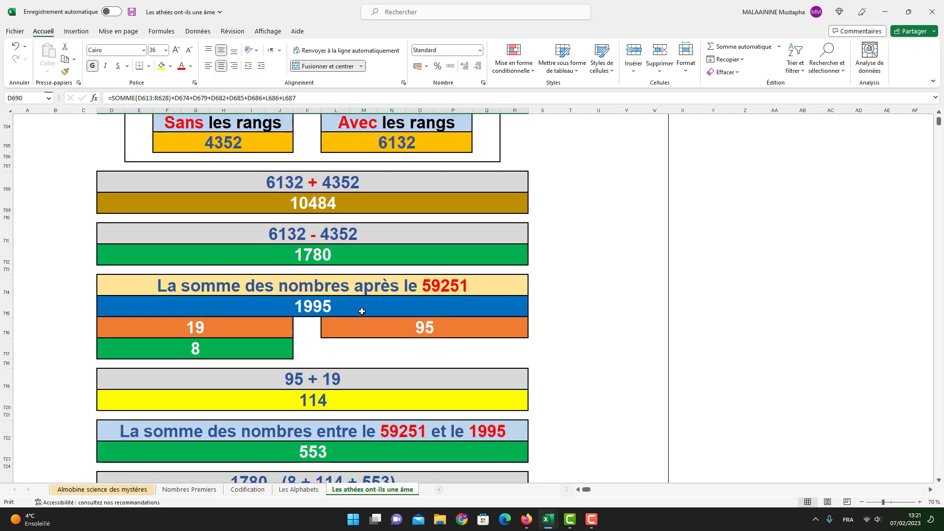
pyautogui.click(362, 311)
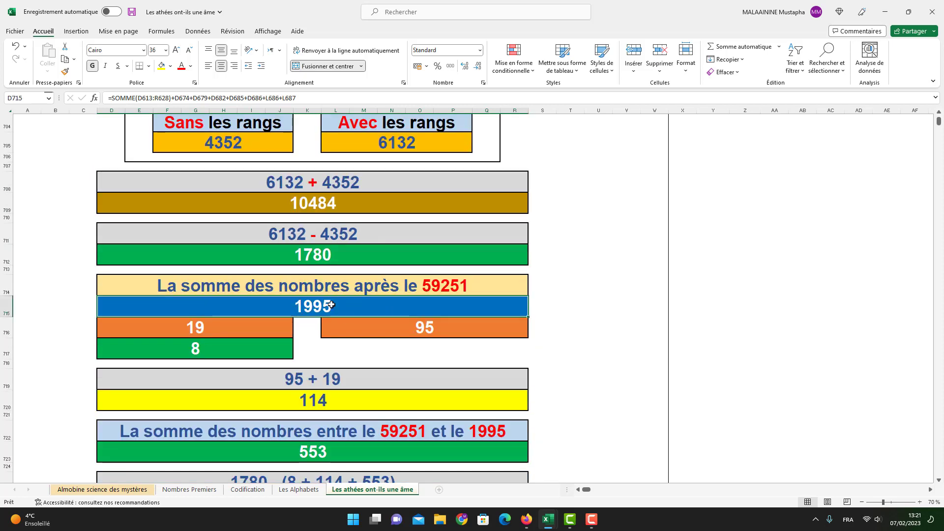
# - Inspect the split digit cells D716 and L716, cell D717, and the addition formula in D720
pyautogui.click(215, 329)
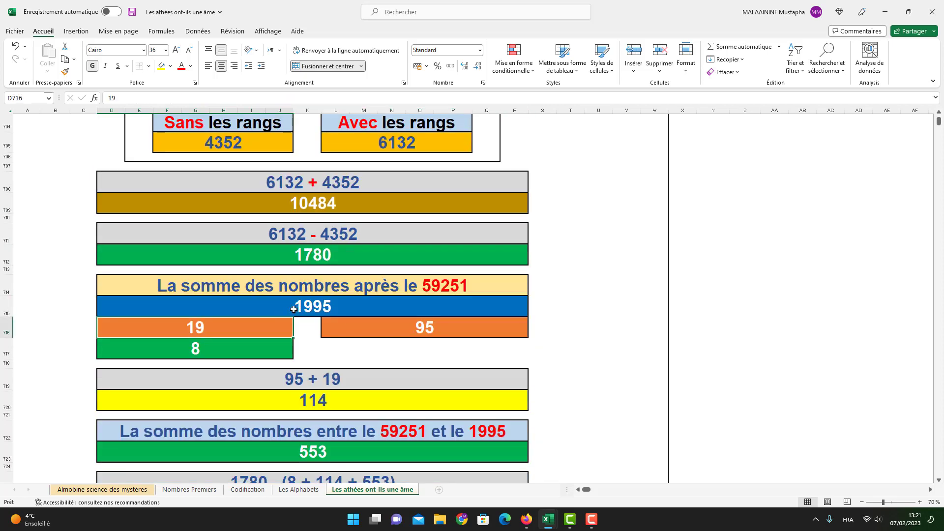
pyautogui.click(404, 330)
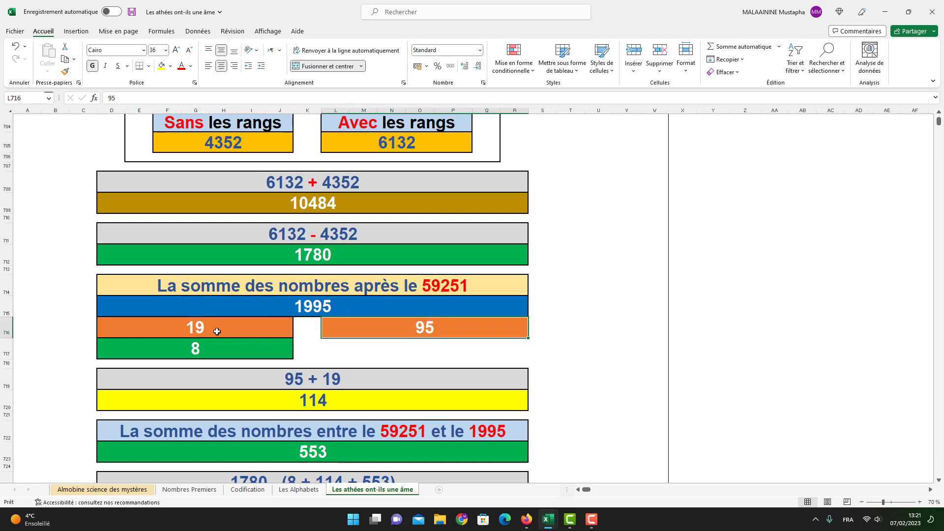
pyautogui.click(207, 350)
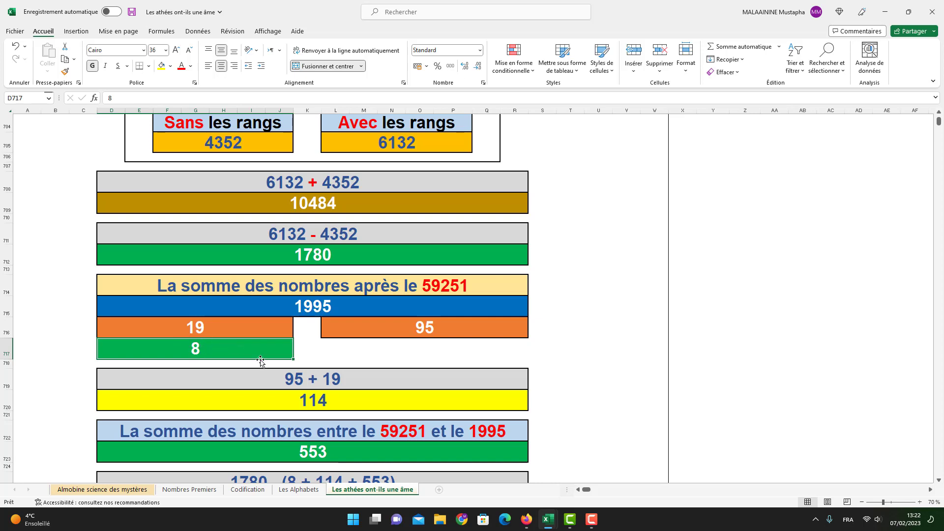
pyautogui.doubleClick(302, 396)
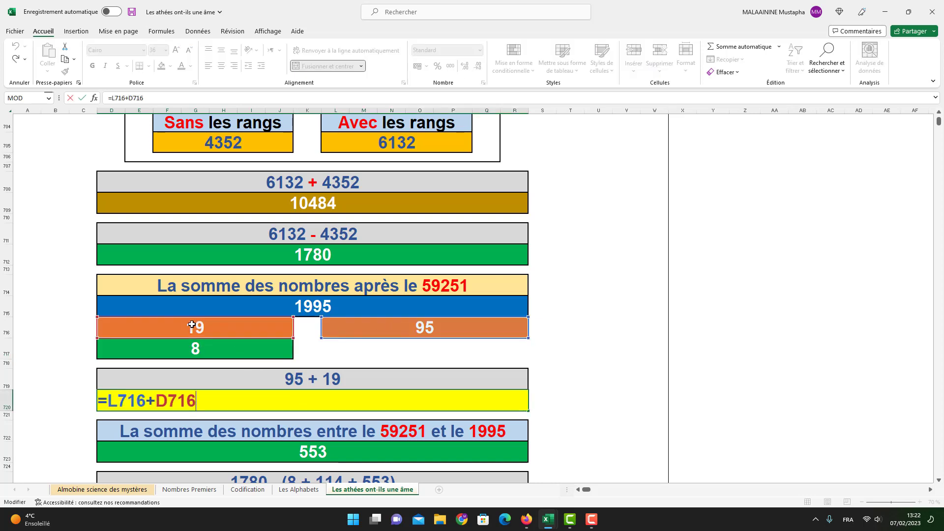
pyautogui.press('Return')
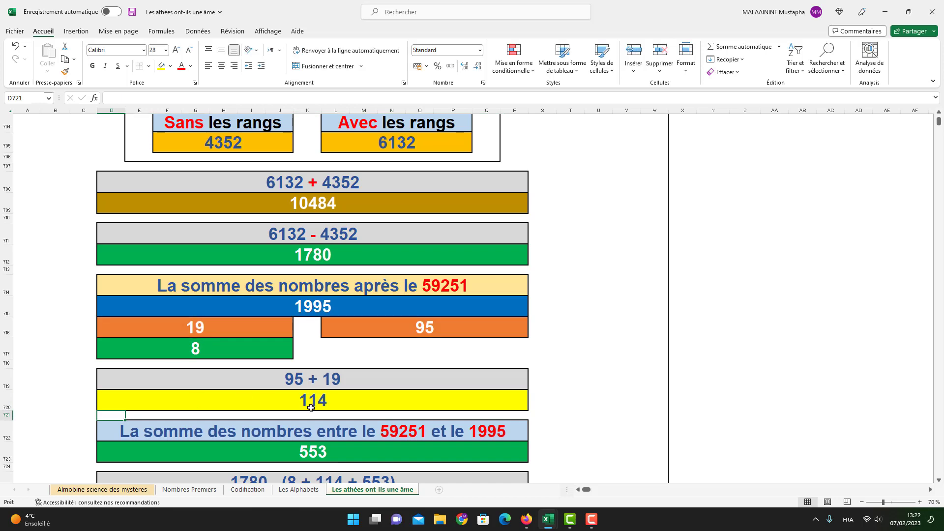
# - Open the D723 formula for the sum between 59251 and 1995, trace its source cells, and close it
pyautogui.doubleClick(305, 451)
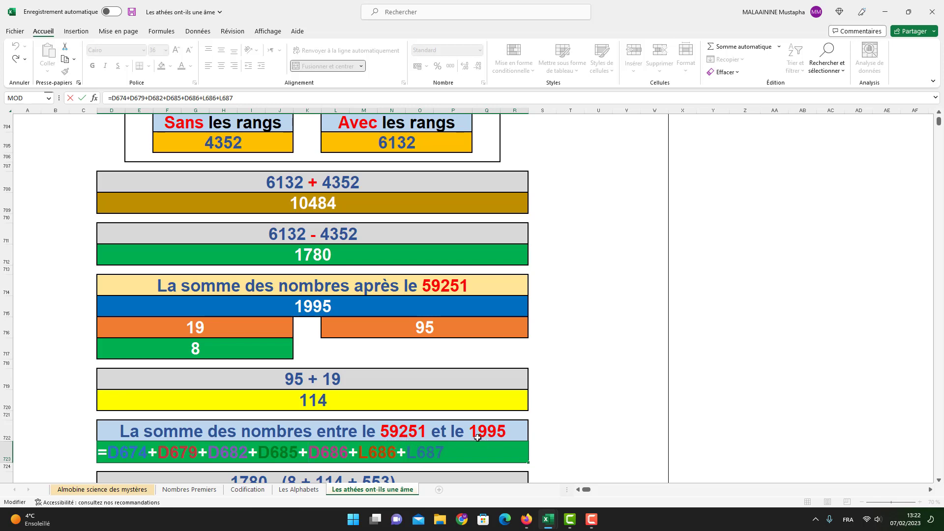
pyautogui.scroll(10, 685, 295)
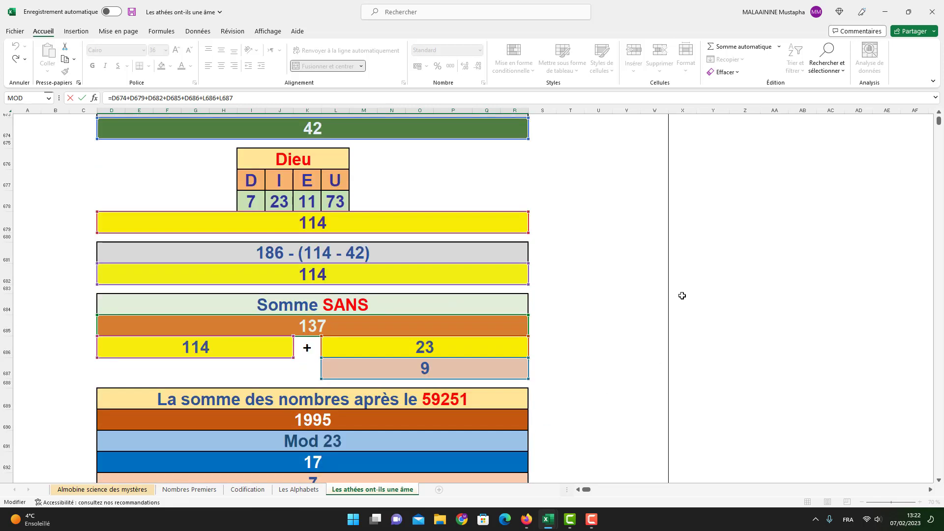
pyautogui.scroll(10, 682, 296)
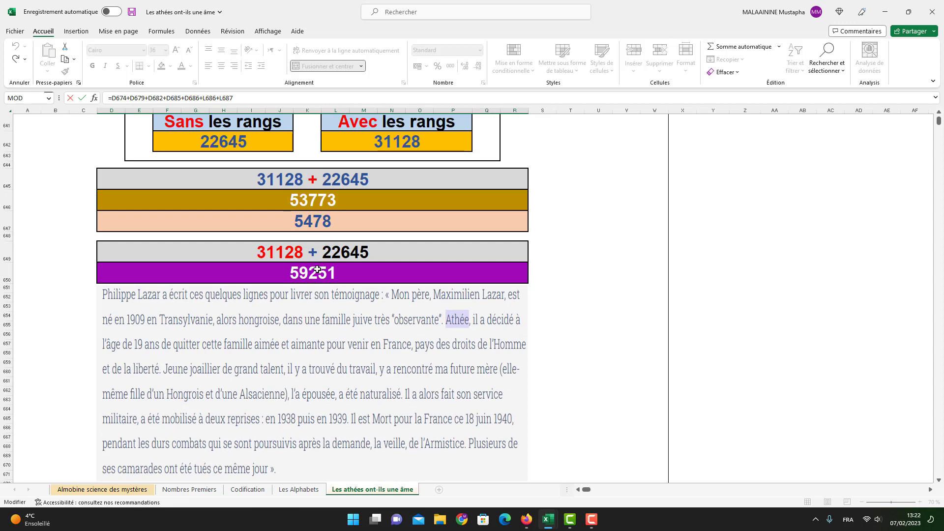
pyautogui.scroll(-10, 317, 270)
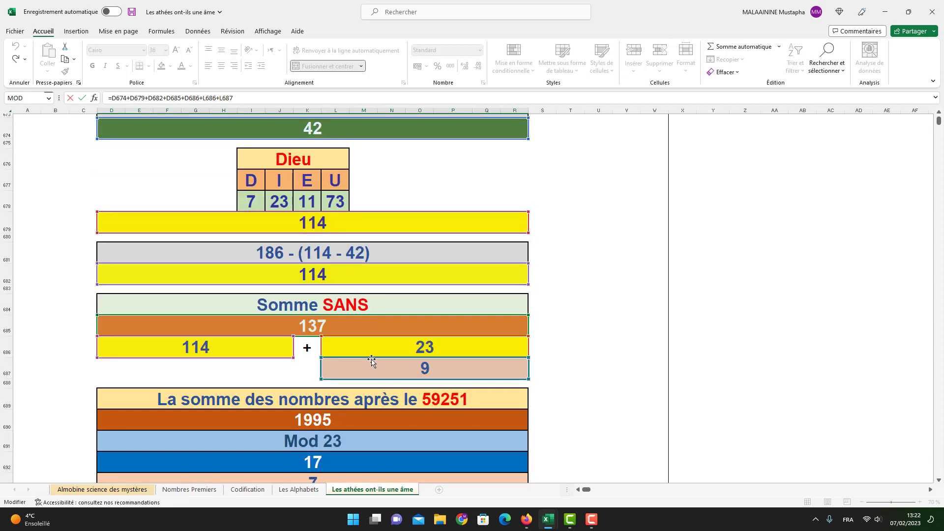
pyautogui.press('Return')
pyautogui.scroll(-2, 373, 361)
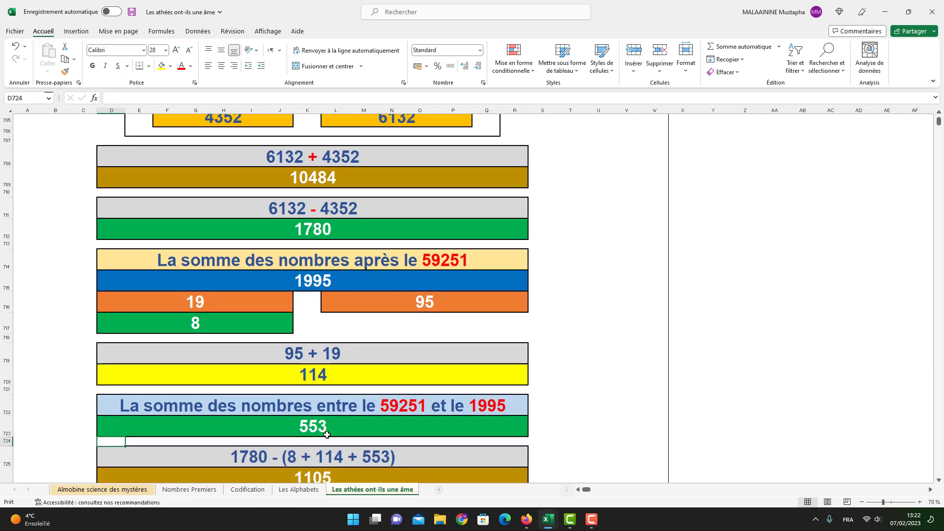
# - Check which cells the subtraction formula in D726 references, and close the formula
pyautogui.scroll(-1, 325, 430)
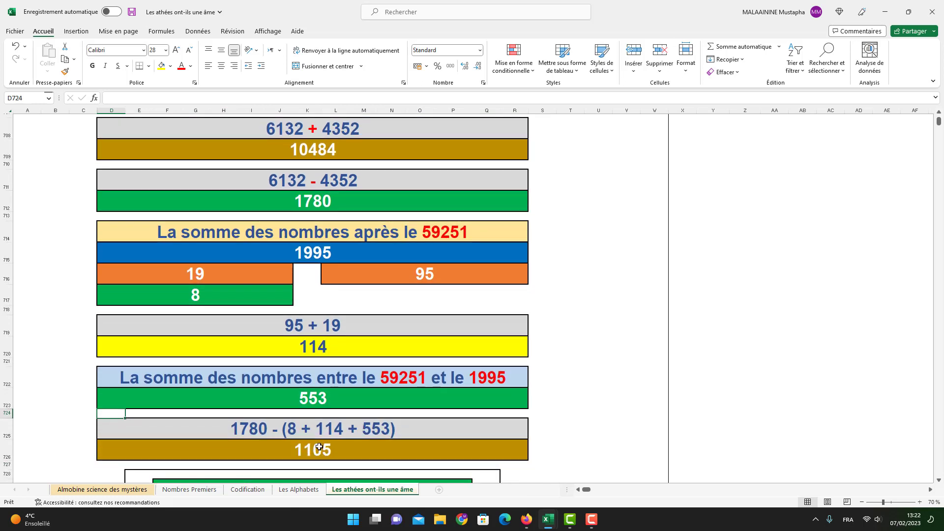
pyautogui.doubleClick(315, 449)
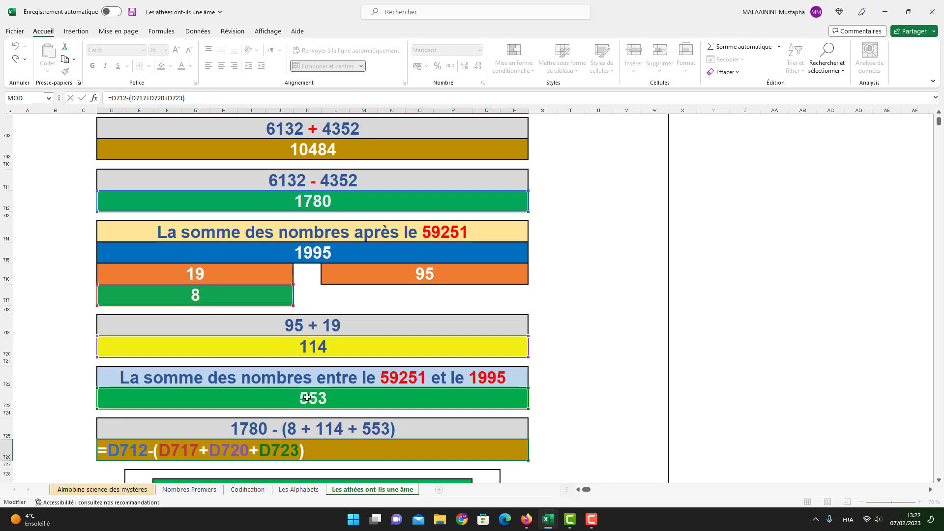
pyautogui.press('Return')
pyautogui.scroll(-3, 306, 408)
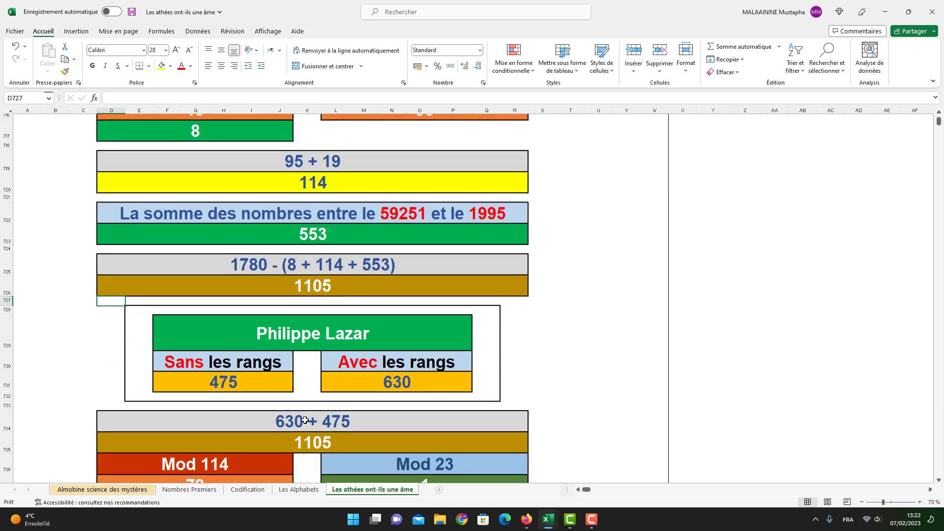
# - Highlight the name block D729:R735 and inspect its Mod 114 and Mod 23 results and cell D738
pyautogui.moveTo(101, 315); pyautogui.dragTo(470, 440)
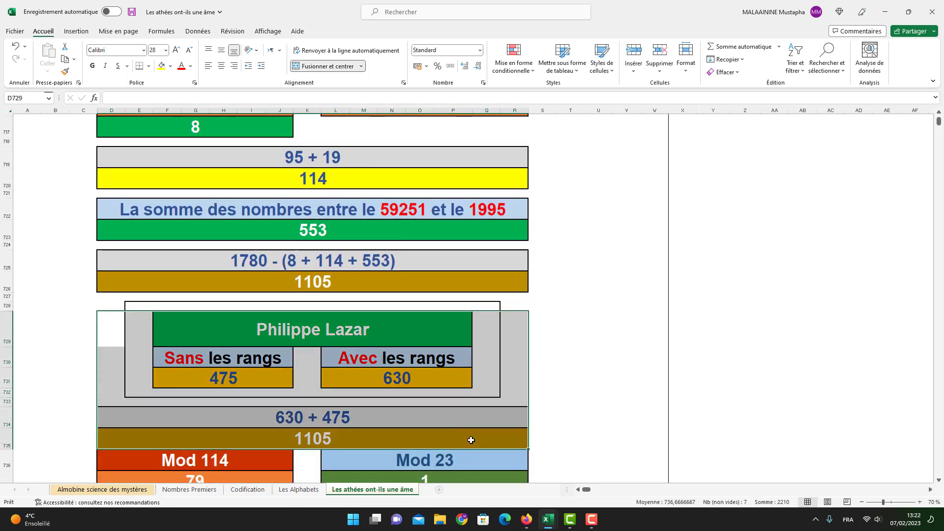
pyautogui.scroll(-1, 350, 422)
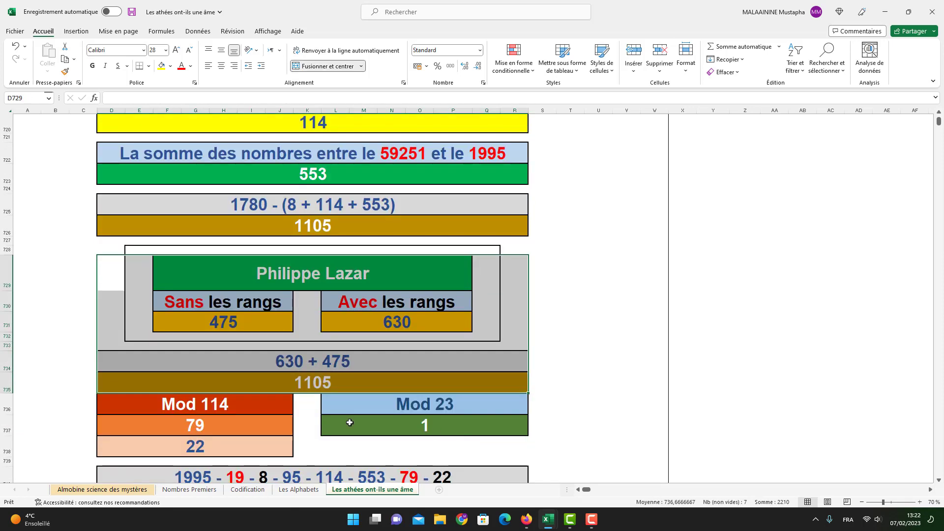
pyautogui.click(203, 425)
pyautogui.click(403, 425)
pyautogui.click(205, 427)
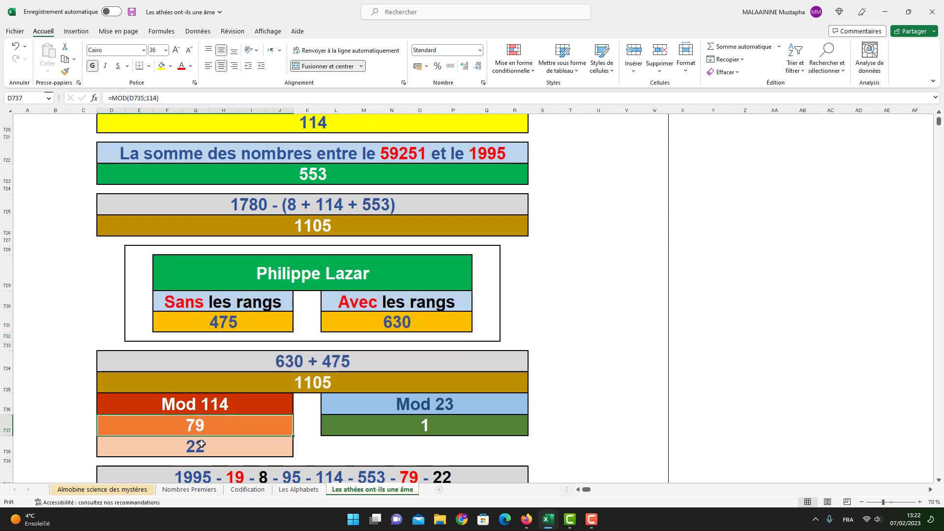
pyautogui.click(202, 444)
# - Open the multi-term subtraction formula in D741, trace its referenced cells from row 715 to row 738, and close it
pyautogui.scroll(-2, 255, 428)
pyautogui.click(314, 411)
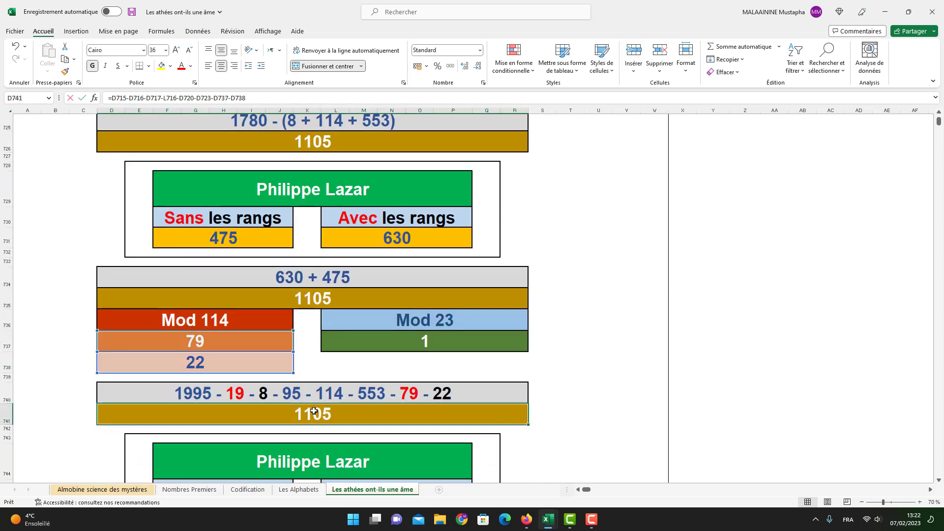
pyautogui.doubleClick(314, 412)
pyautogui.scroll(5, 201, 395)
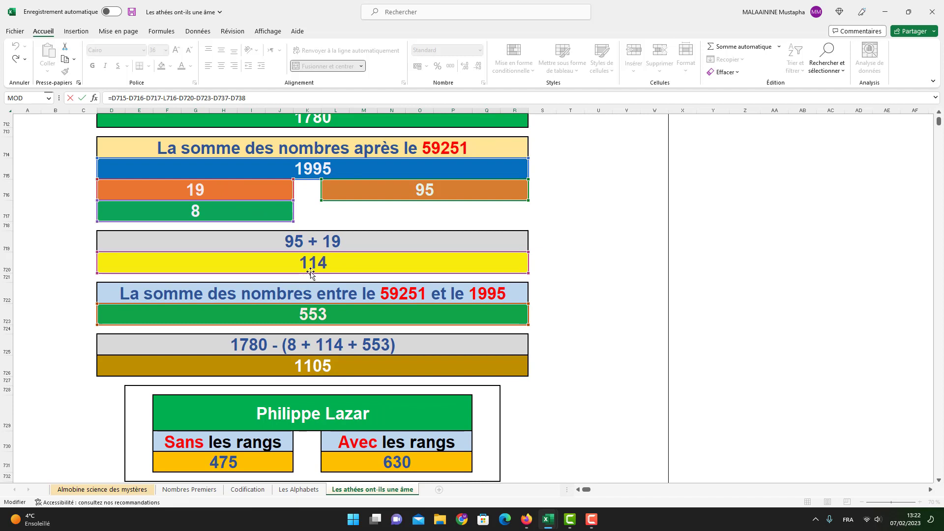
pyautogui.scroll(-3, 312, 308)
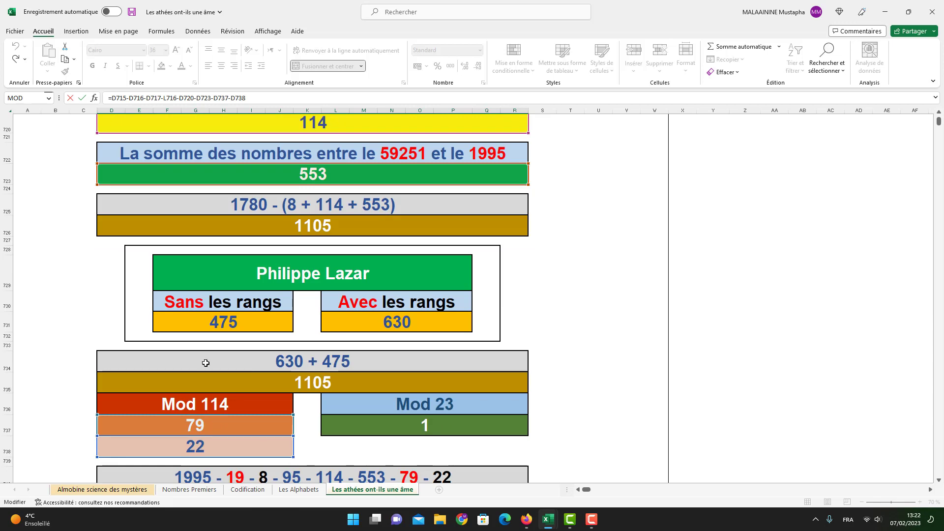
pyautogui.press('Return')
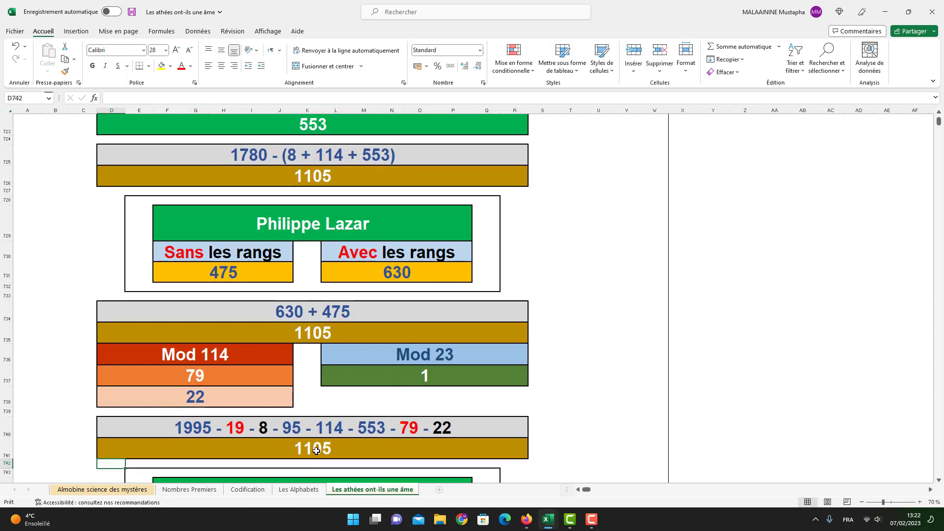
# - Highlight the second name block D744:R750, and inspect its value with ranks in L746 and the difference formula in D753
pyautogui.scroll(-4, 329, 455)
pyautogui.moveTo(120, 293); pyautogui.dragTo(445, 400)
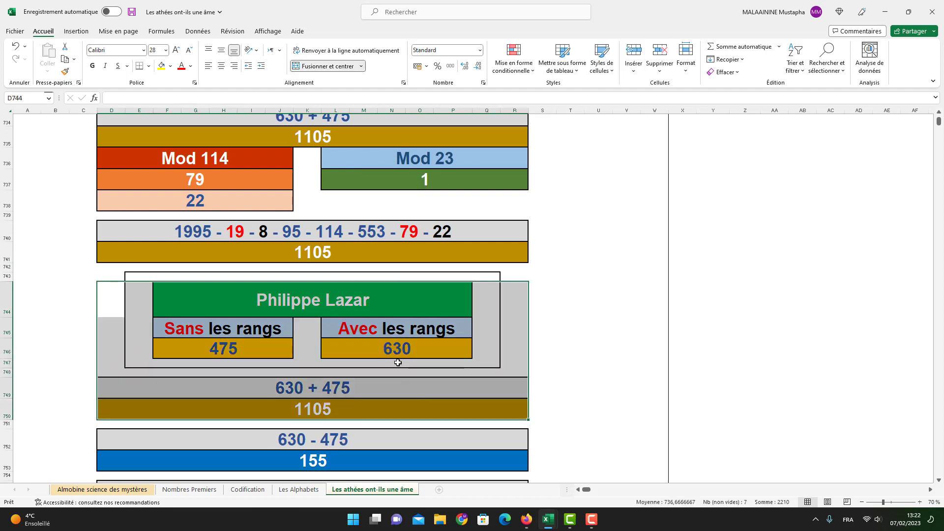
pyautogui.click(408, 353)
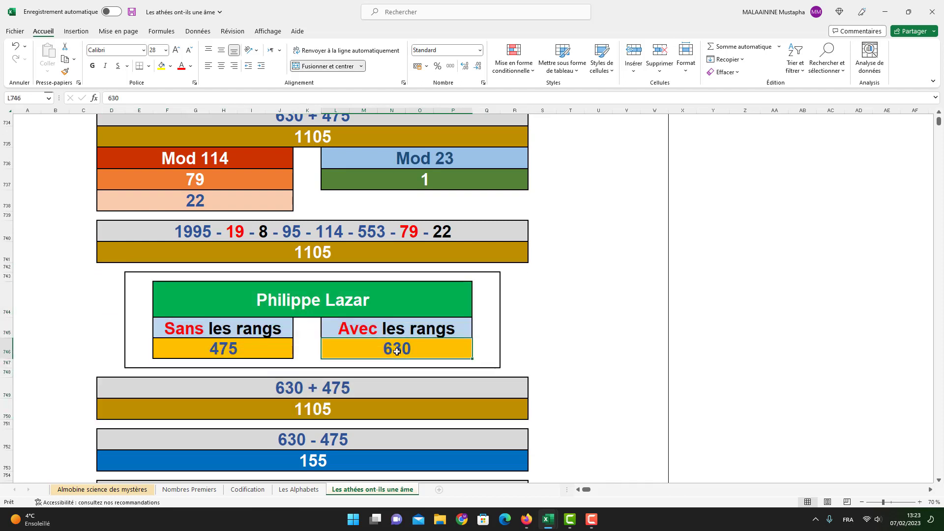
pyautogui.click(334, 460)
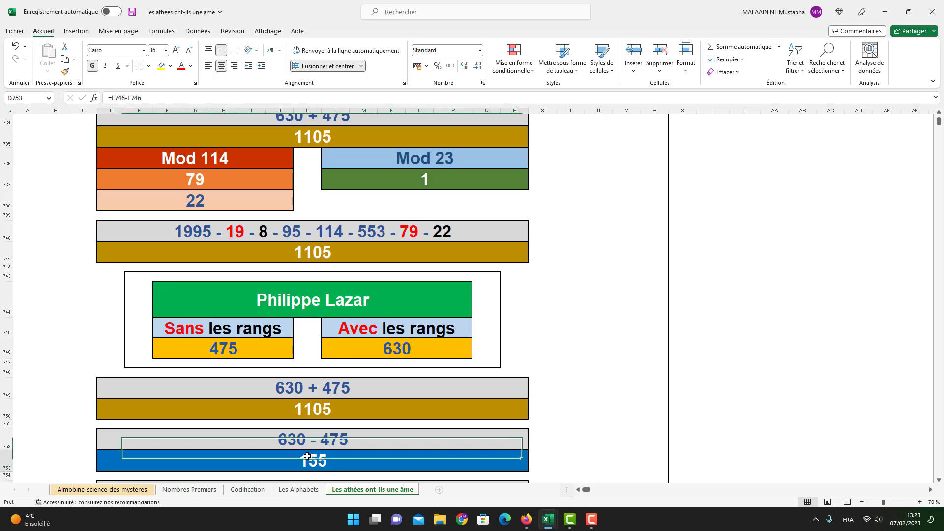
# - Open the addition formula in D756, trace its source cells in rows 618 to 625, and close it
pyautogui.scroll(-1, 339, 434)
pyautogui.press('Down')
pyautogui.press('Down')
pyautogui.press('Down')
pyautogui.press('F2')
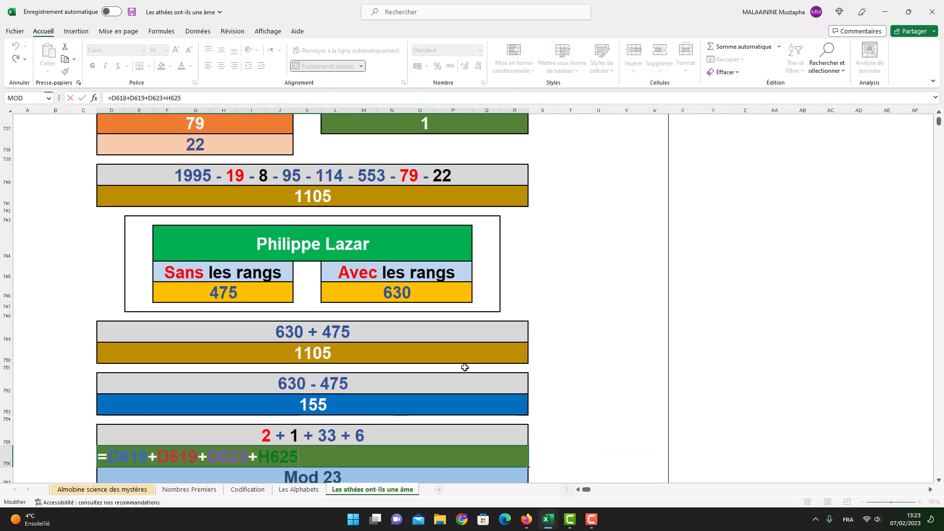
pyautogui.scroll(20, 577, 363)
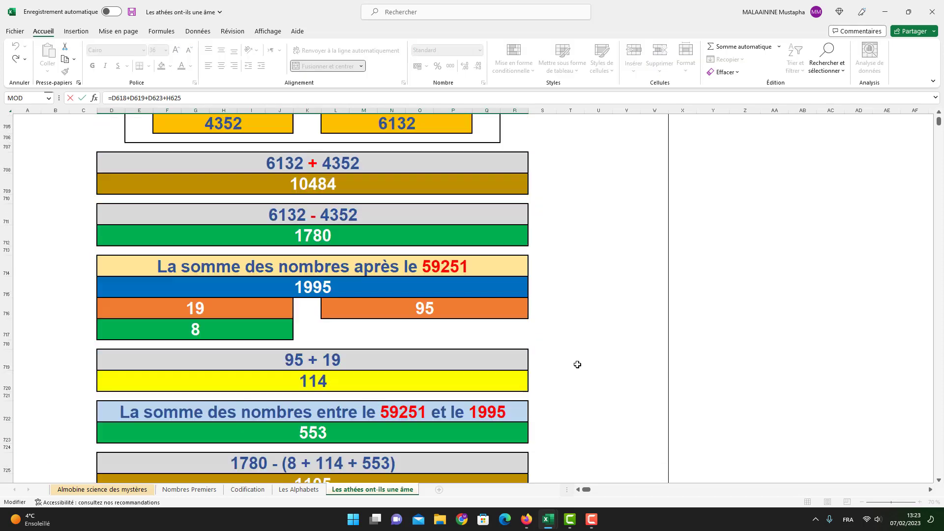
pyautogui.scroll(12, 577, 364)
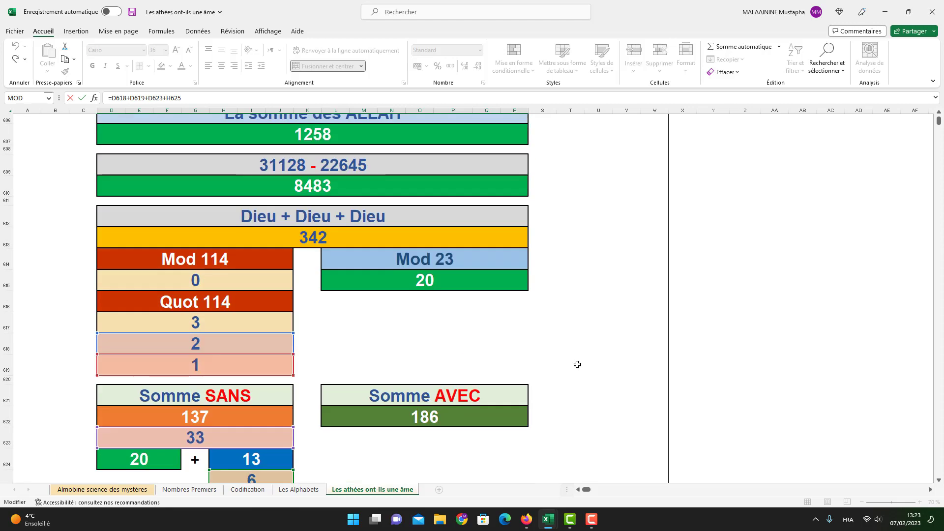
pyautogui.scroll(-2, 262, 363)
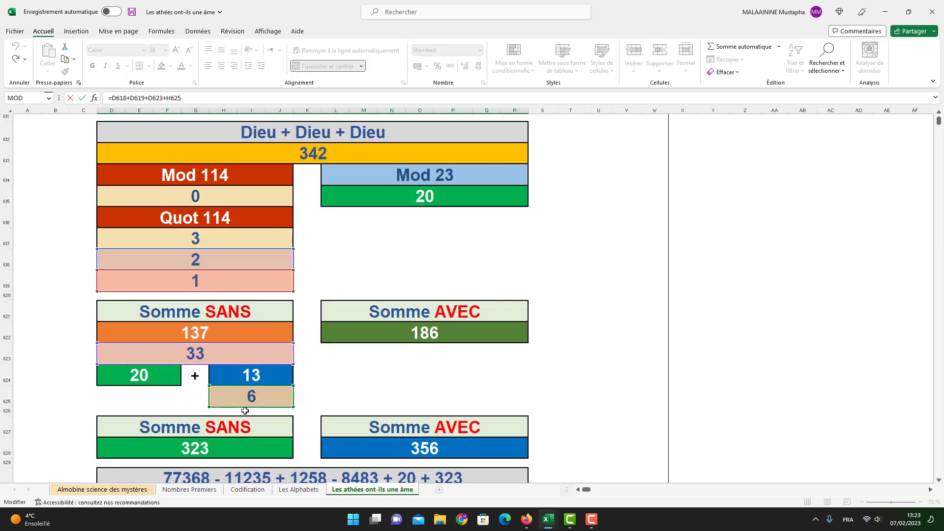
pyautogui.press('Return')
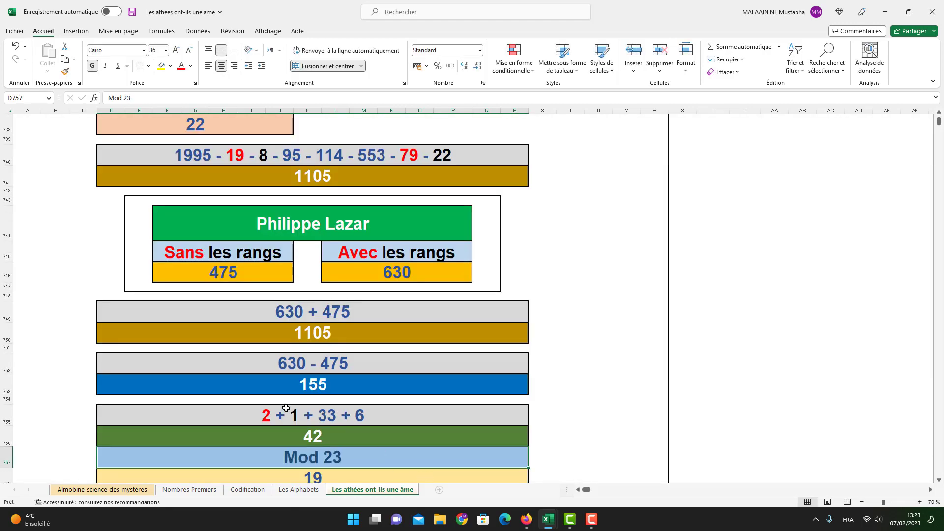
# - Inspect the Mod 23 formula in D758, and open the addition formula in D762 to trace its source cells in rows 674 to 687
pyautogui.scroll(-2, 301, 428)
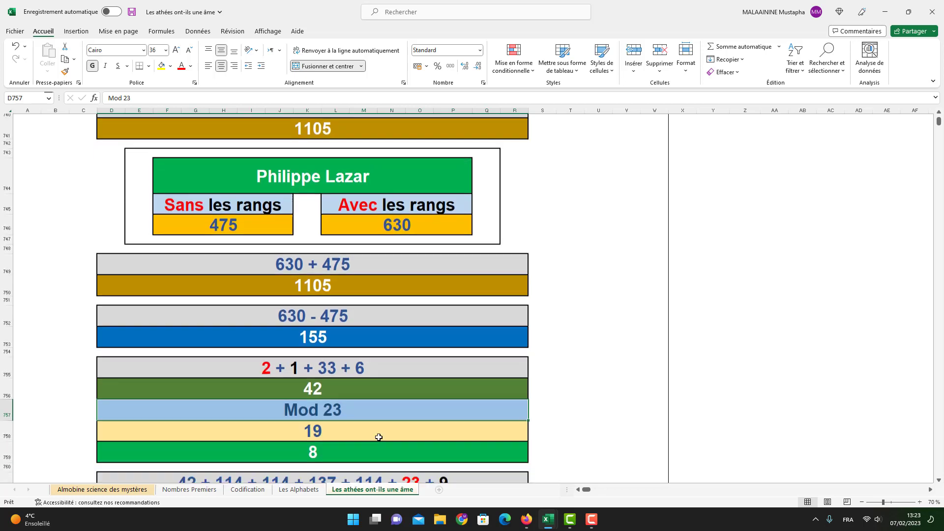
pyautogui.click(320, 424)
pyautogui.scroll(-2, 317, 428)
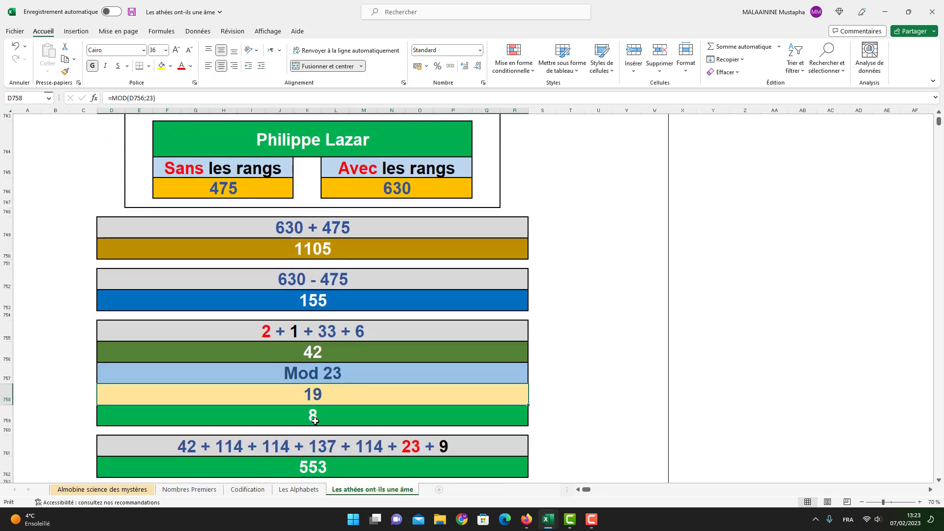
pyautogui.doubleClick(315, 433)
pyautogui.scroll(8, 423, 384)
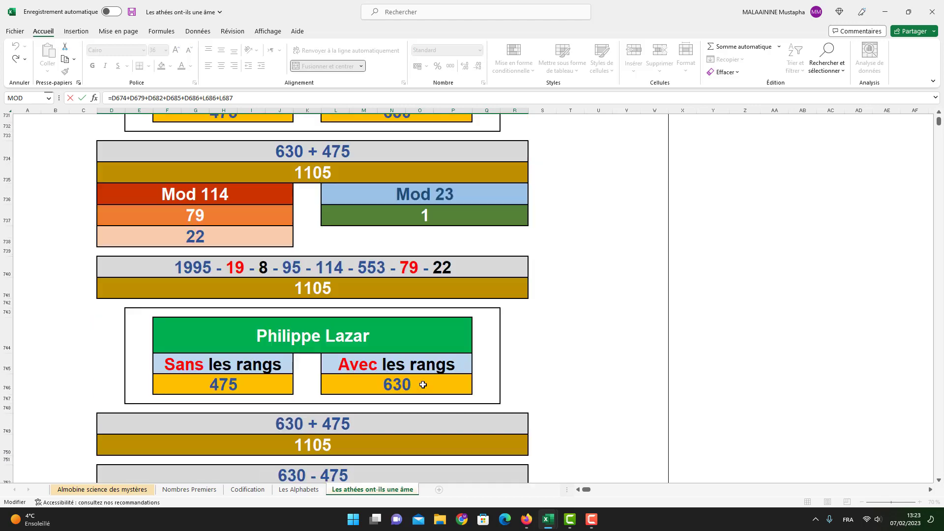
pyautogui.scroll(15, 423, 384)
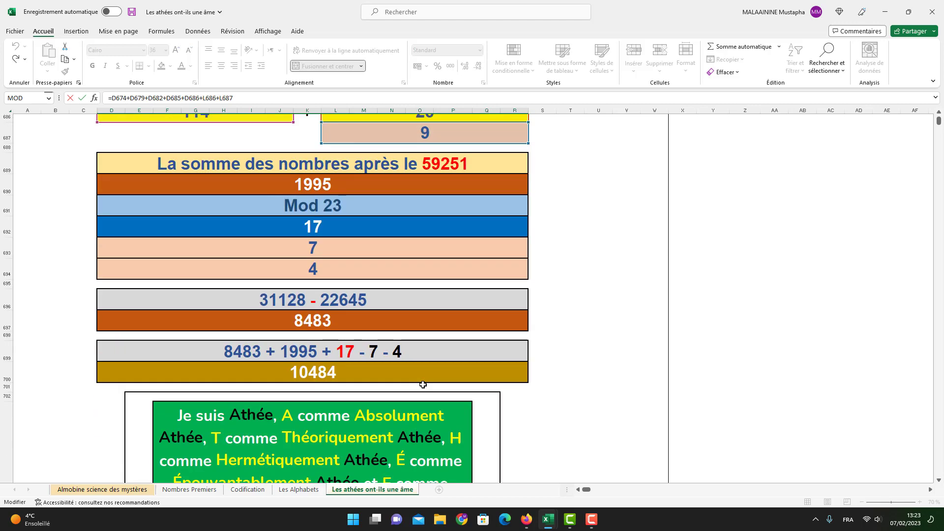
pyautogui.scroll(2, 423, 385)
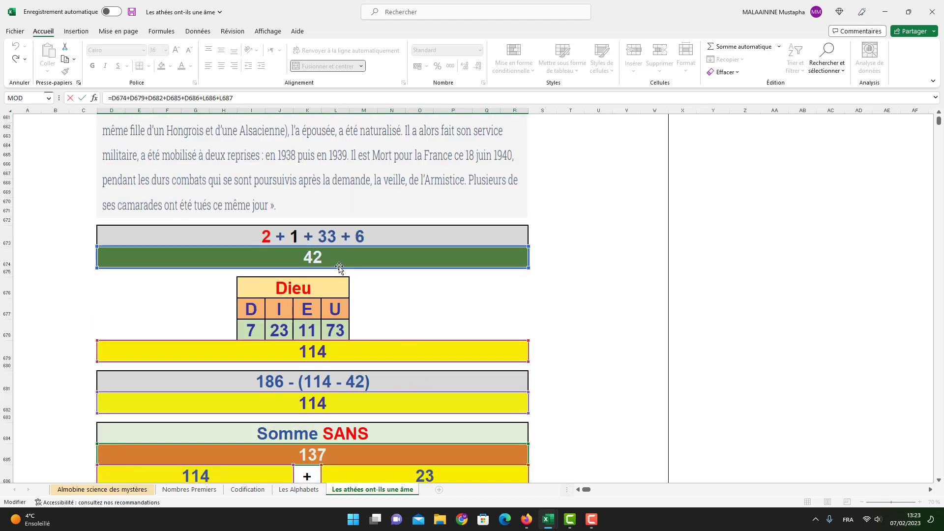
pyautogui.scroll(-1, 342, 271)
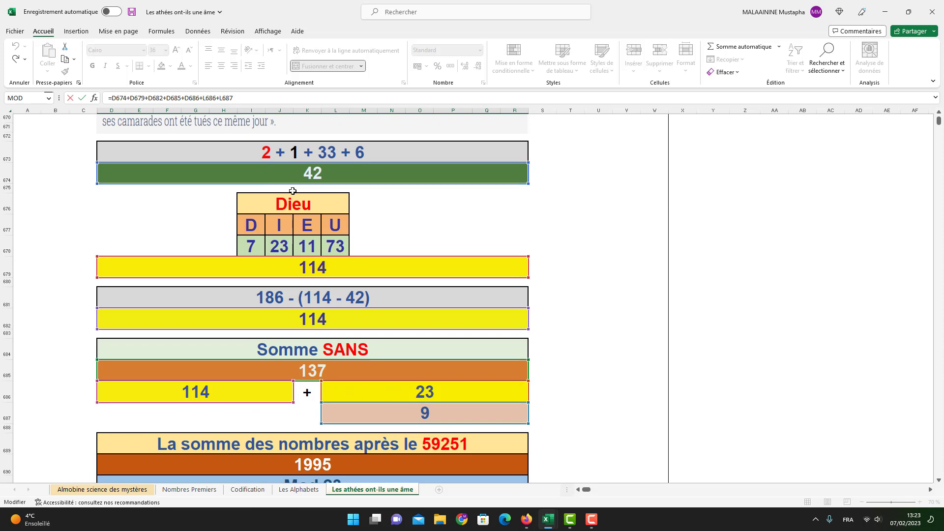
pyautogui.press('Return')
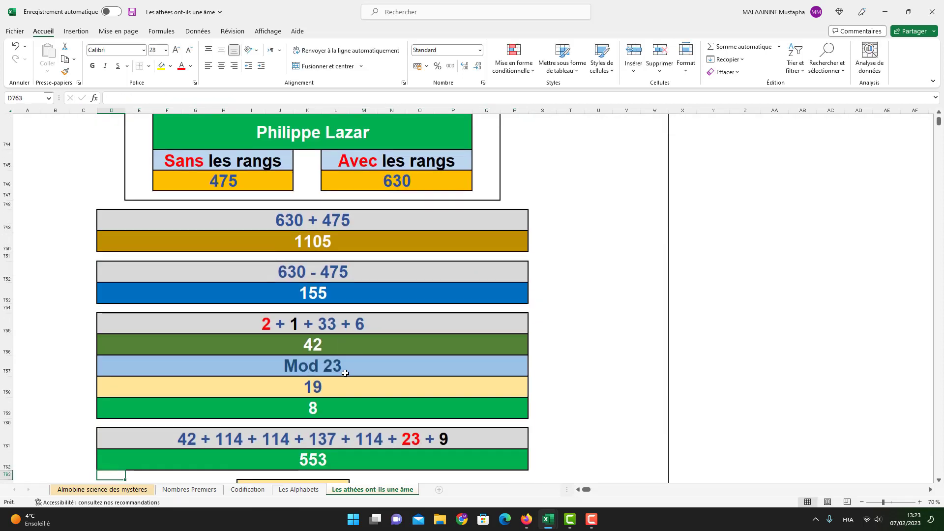
# - Open the formula in D770, trace its referenced cells D712, D759, D762 and D767, and close it
pyautogui.scroll(-2, 432, 406)
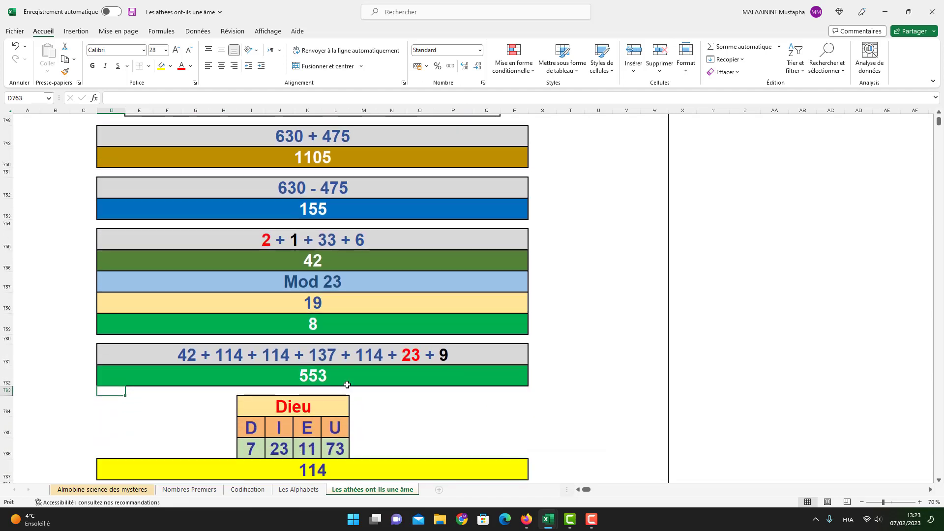
pyautogui.scroll(-1, 347, 384)
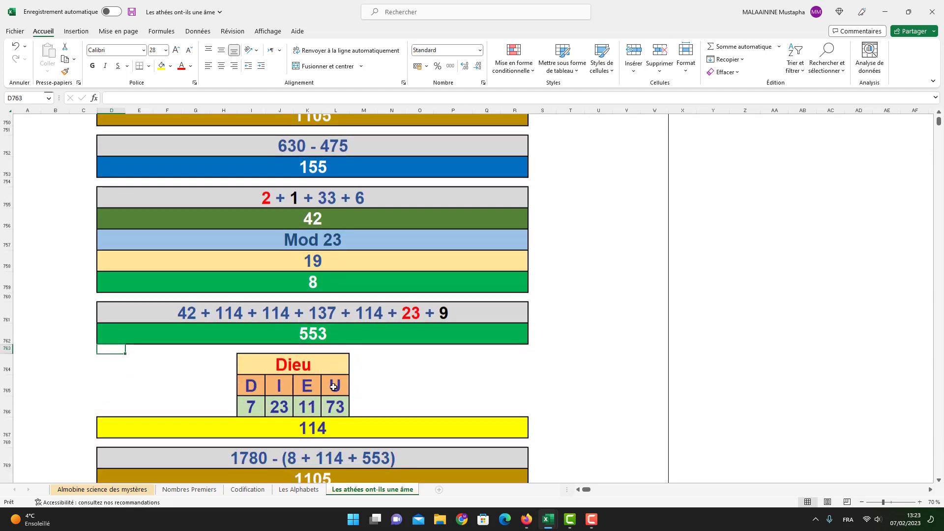
pyautogui.click(300, 465)
pyautogui.scroll(9, 344, 474)
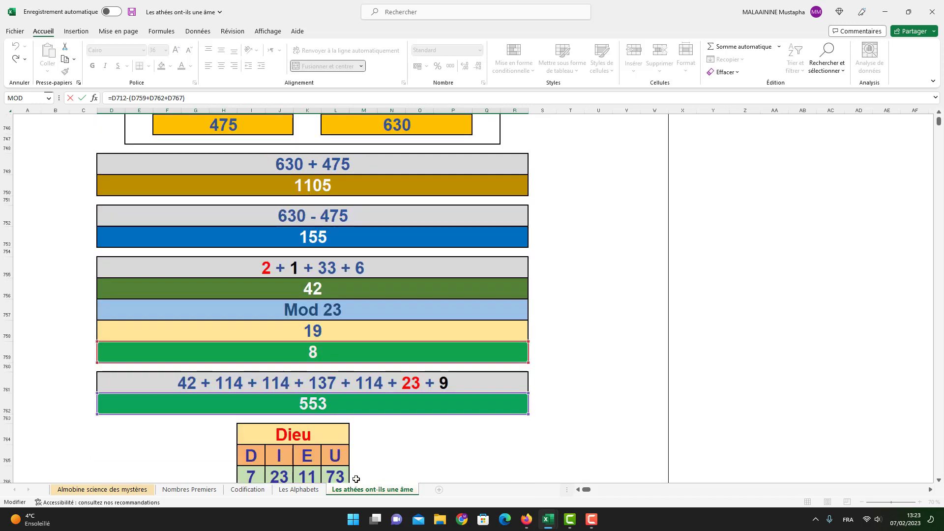
pyautogui.scroll(-12, 380, 477)
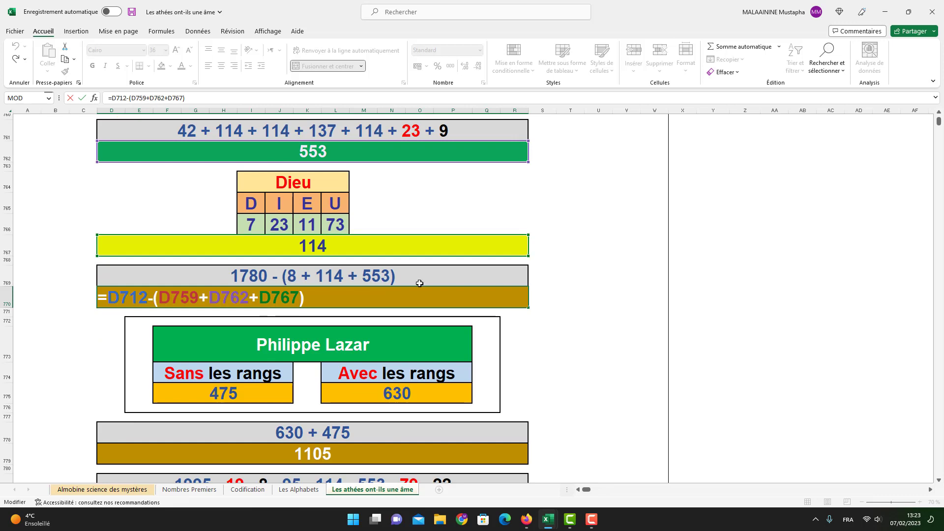
pyautogui.scroll(15, 453, 276)
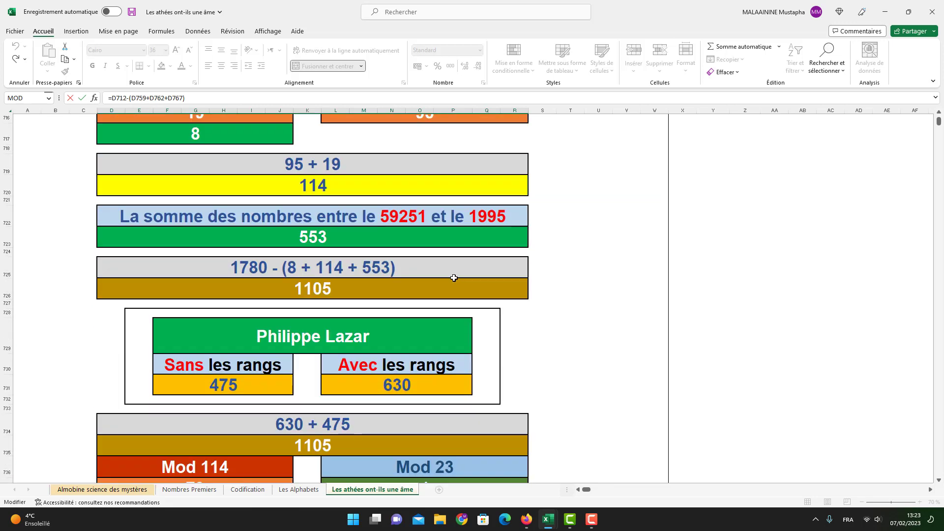
pyautogui.scroll(3, 453, 278)
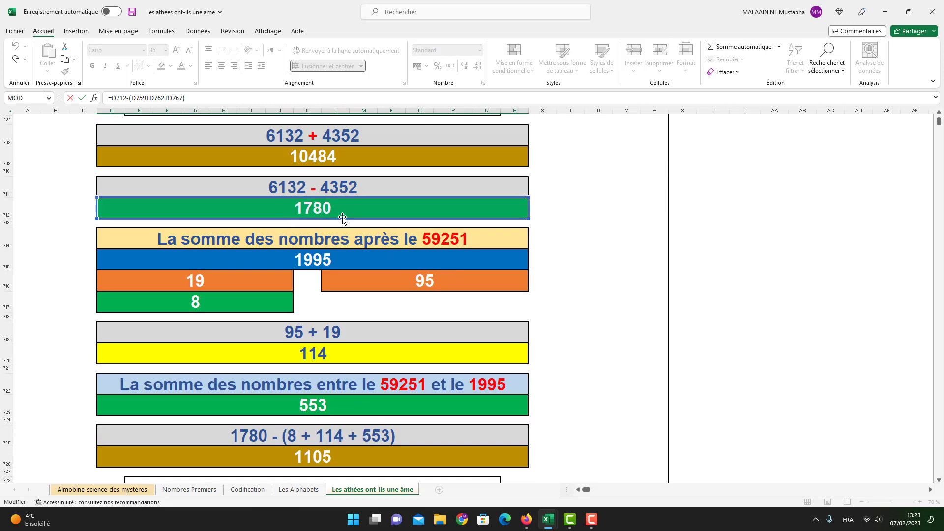
pyautogui.scroll(-10, 345, 214)
pyautogui.scroll(-5, 344, 219)
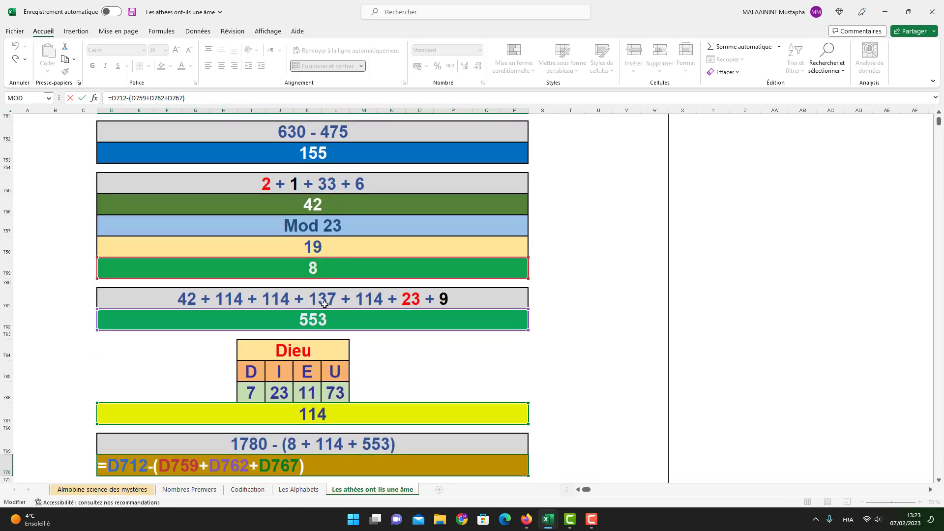
pyautogui.scroll(-2, 322, 324)
pyautogui.press('Return')
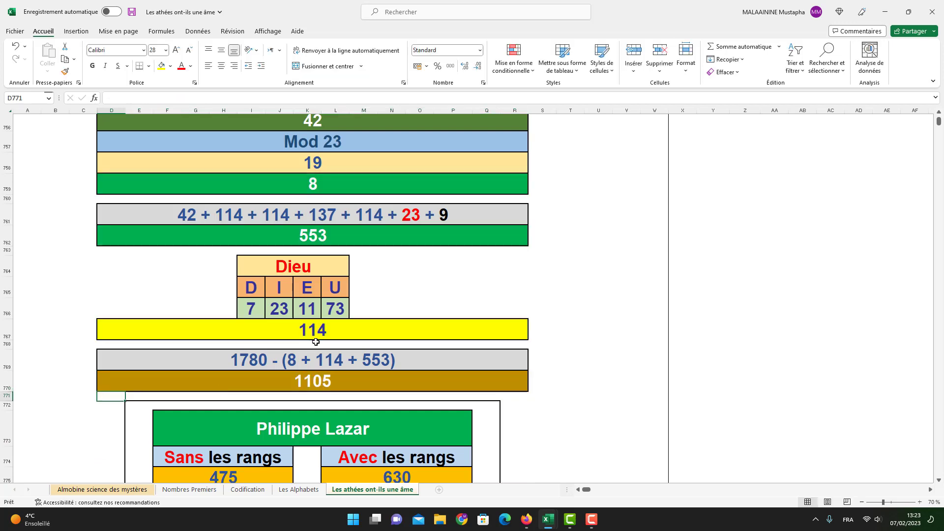
# - Highlight the name block above row 778, and open the multi-term subtraction formula in D782 to trace its source cells in rows 715 to 762
pyautogui.scroll(-3, 317, 340)
pyautogui.moveTo(139, 275); pyautogui.dragTo(393, 346)
pyautogui.doubleClick(329, 430)
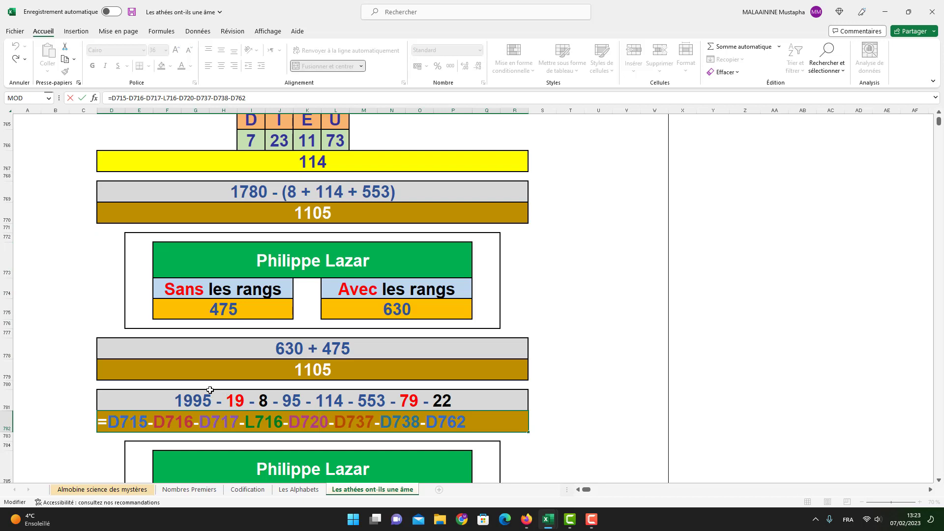
pyautogui.scroll(4, 276, 389)
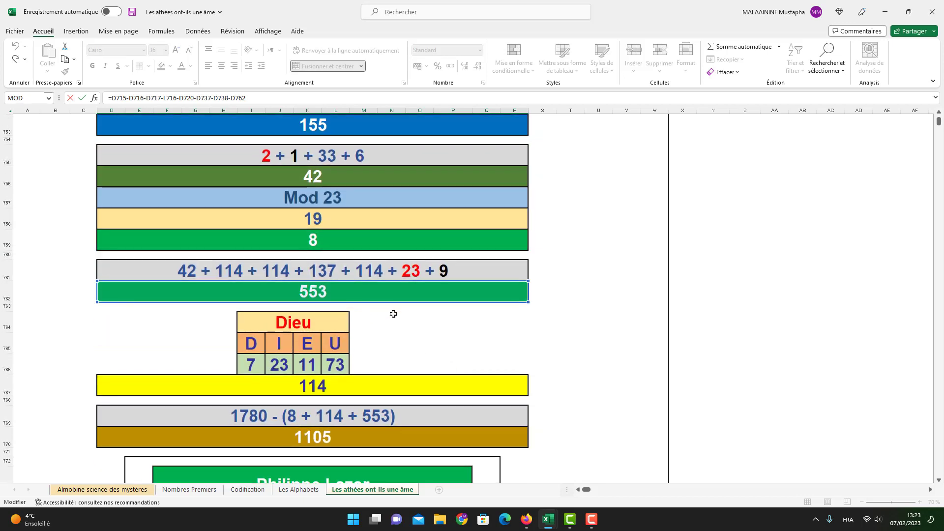
pyautogui.scroll(10, 393, 314)
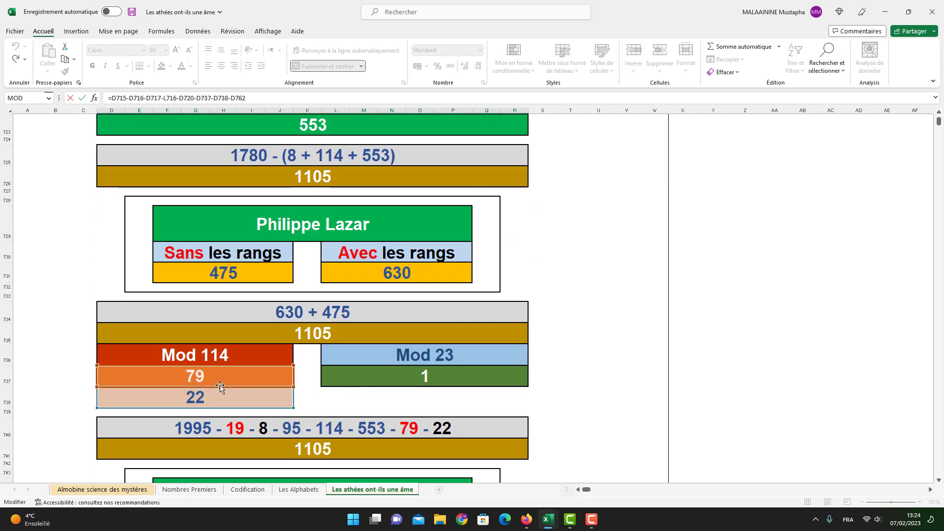
pyautogui.scroll(5, 286, 413)
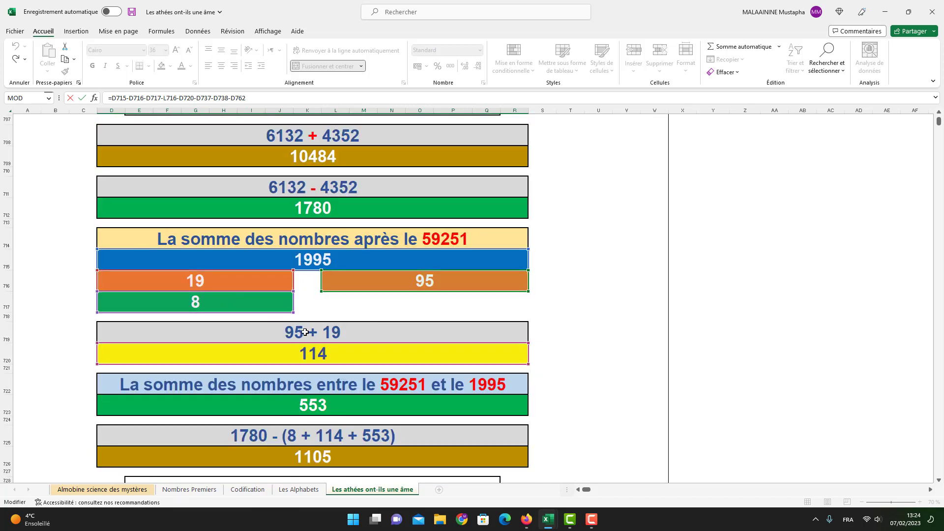
pyautogui.press('Return')
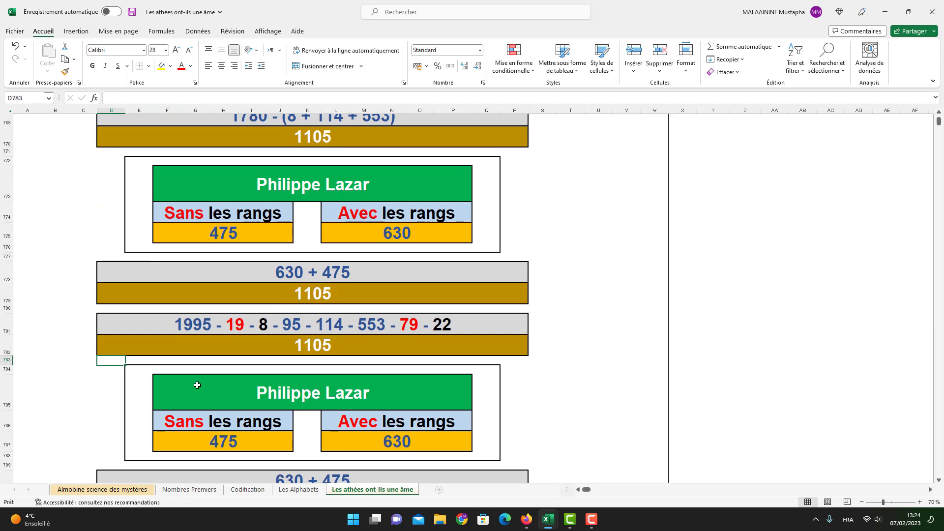
# - Highlight the name block D784:P788, and open the difference formula in D794 to trace its source back to cell L737
pyautogui.moveTo(107, 371); pyautogui.dragTo(466, 433)
pyautogui.scroll(-1, 465, 432)
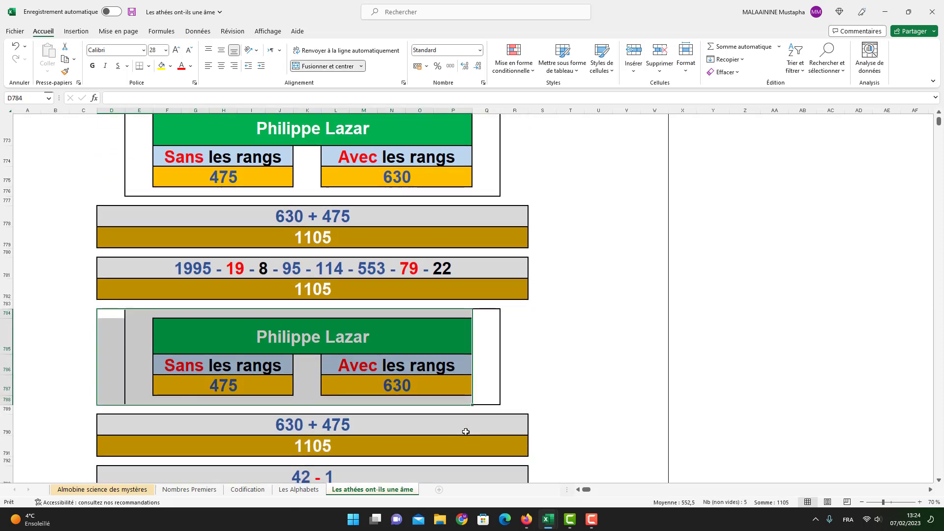
pyautogui.scroll(-2, 466, 431)
pyautogui.click(344, 444)
pyautogui.press('F2')
pyautogui.scroll(3, 487, 408)
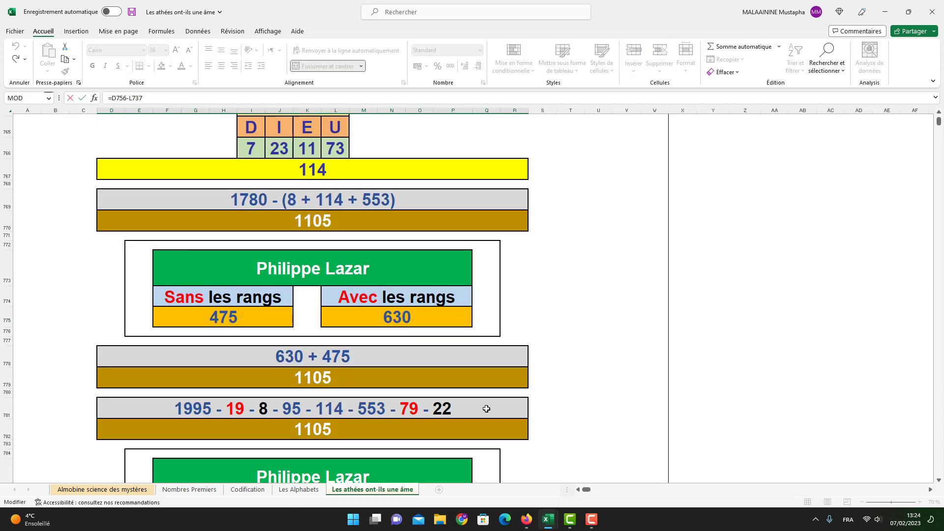
pyautogui.scroll(10, 486, 408)
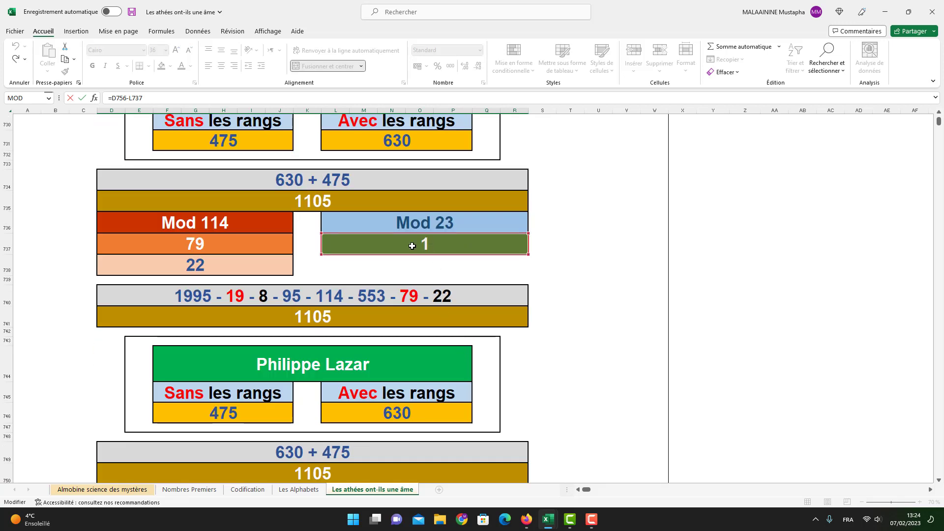
pyautogui.press('Return')
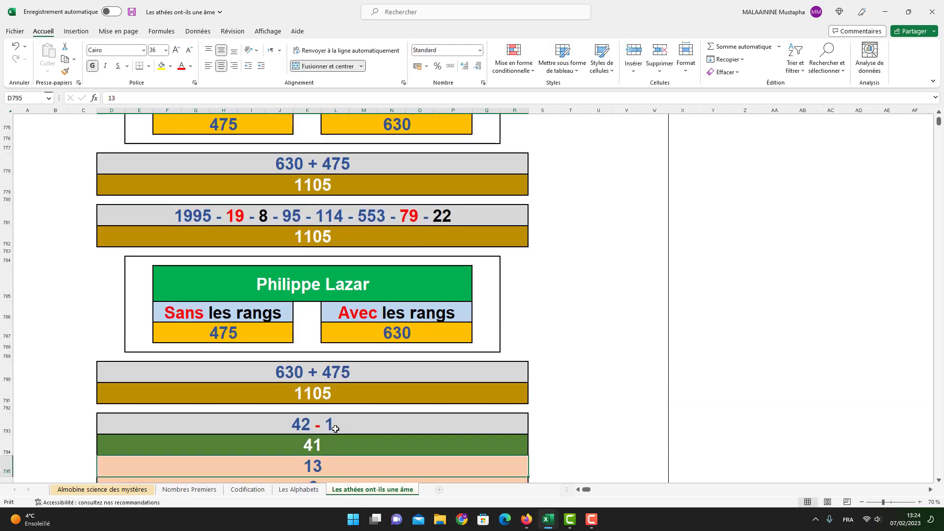
# - Open the difference formulas in D799 and D802 in turn, and check their source cells L787, F787, D799 and D794
pyautogui.scroll(-1, 336, 429)
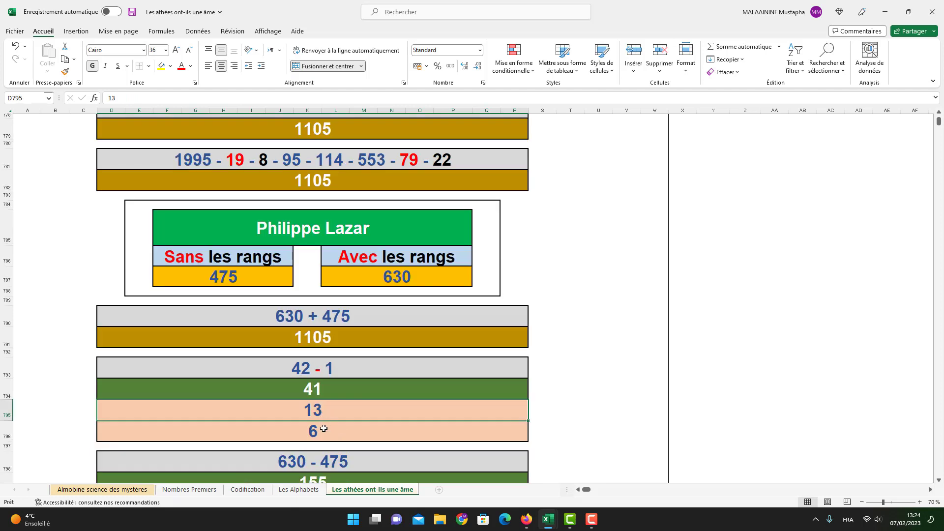
pyautogui.scroll(-1, 323, 429)
pyautogui.doubleClick(322, 426)
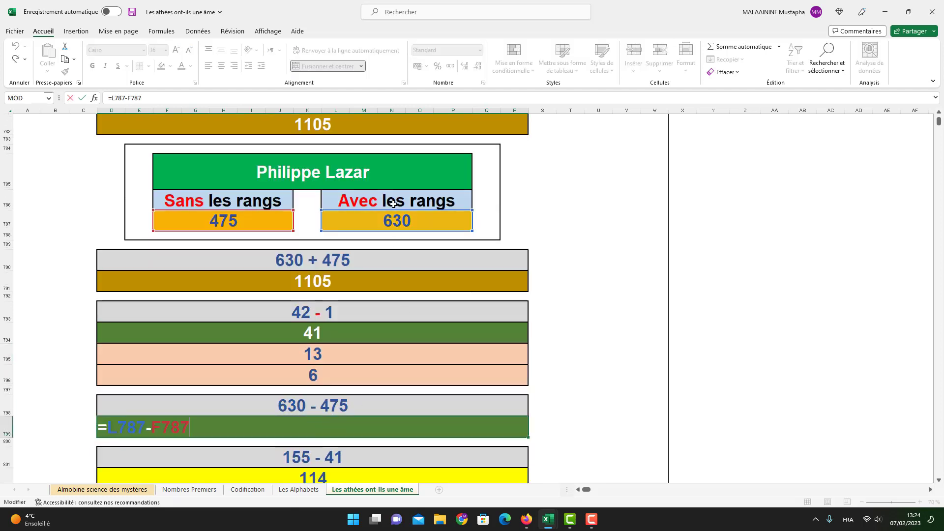
pyautogui.press('Return')
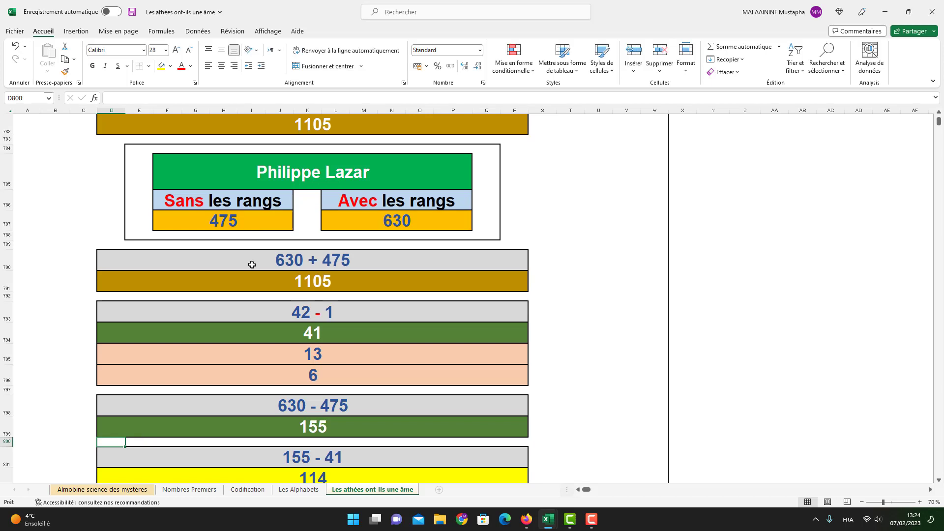
pyautogui.scroll(-1, 289, 431)
pyautogui.doubleClick(302, 447)
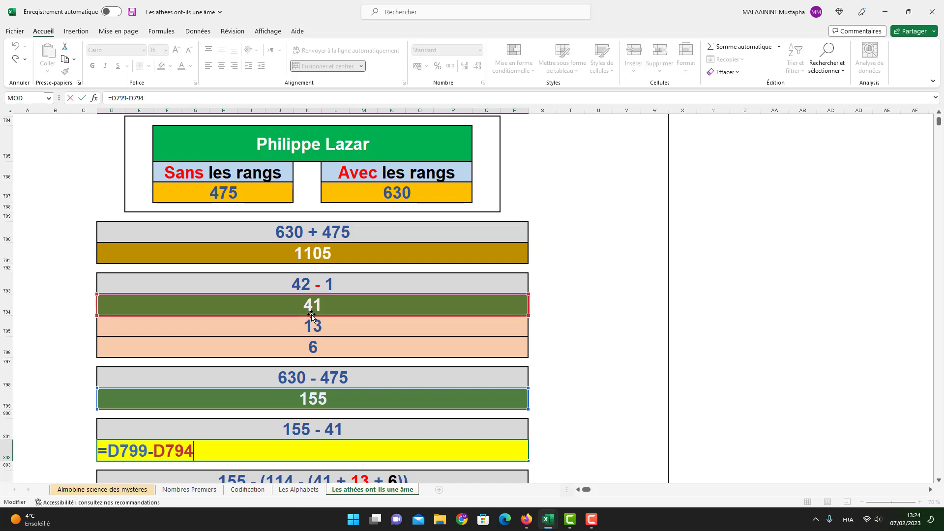
pyautogui.press('Return')
# - Open the nested subtraction formula in D805, check its referenced cells in rows 794 to 802, and close it
pyautogui.scroll(-1, 348, 445)
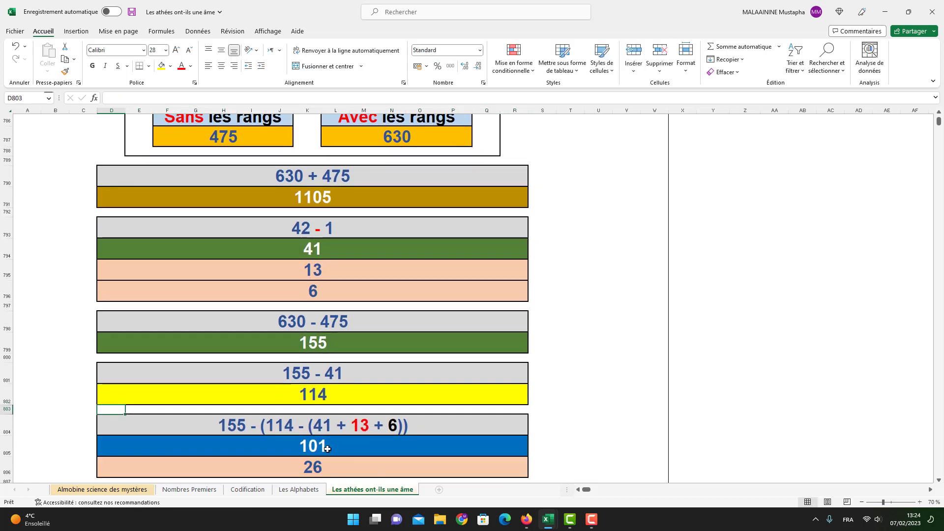
pyautogui.doubleClick(348, 444)
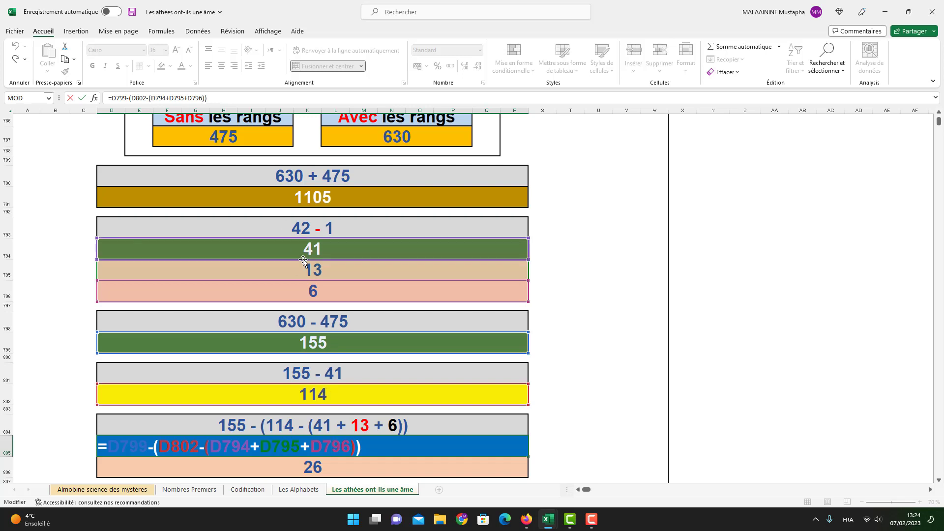
pyautogui.press('Return')
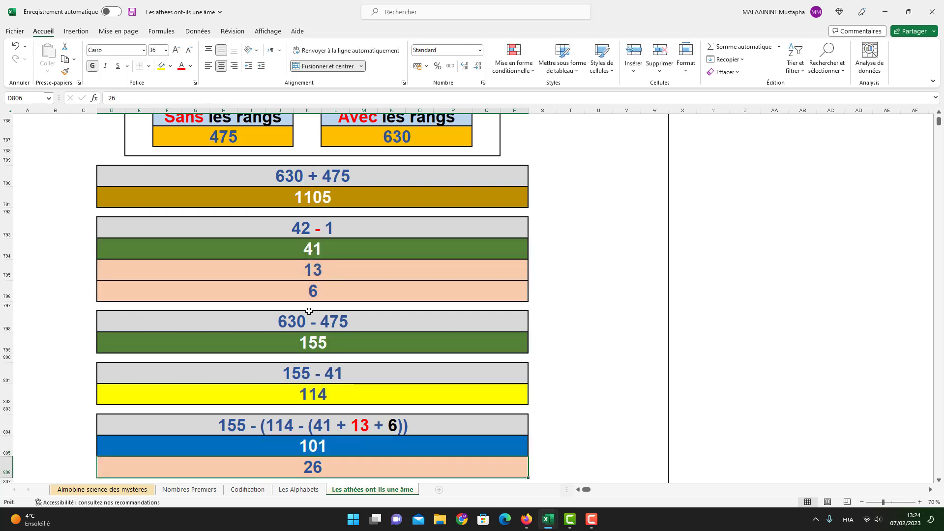
# - Open the multi-term subtraction formula in D809, trace its source cells from row 715 to D805, and close it
pyautogui.scroll(-1, 348, 445)
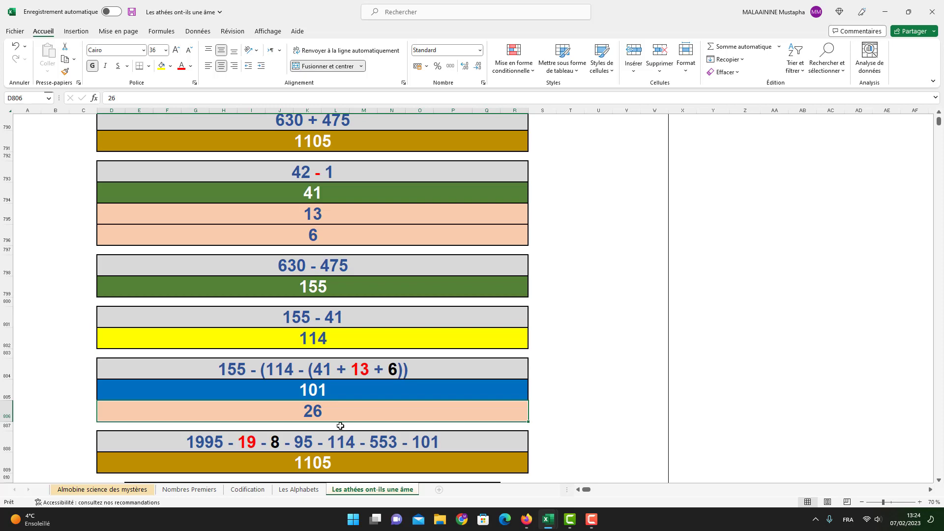
pyautogui.scroll(-1, 340, 426)
pyautogui.doubleClick(211, 427)
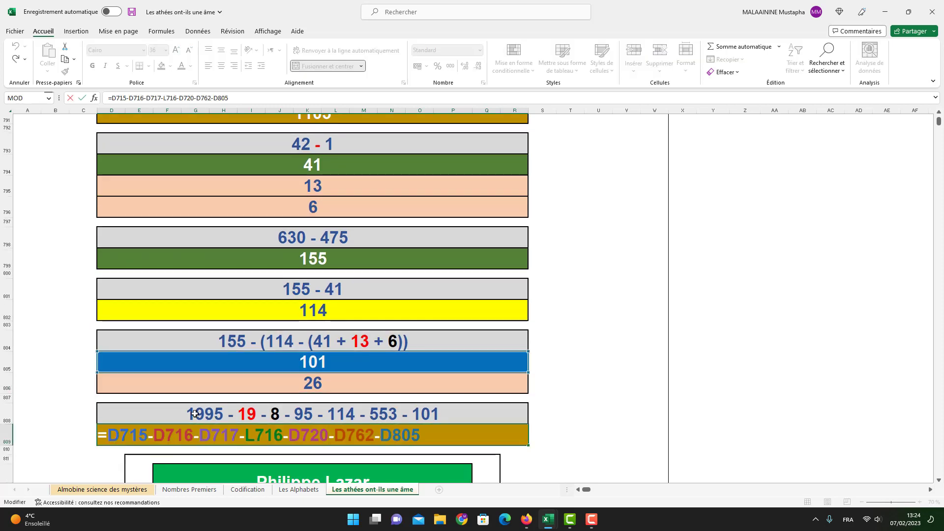
pyautogui.scroll(15, 411, 323)
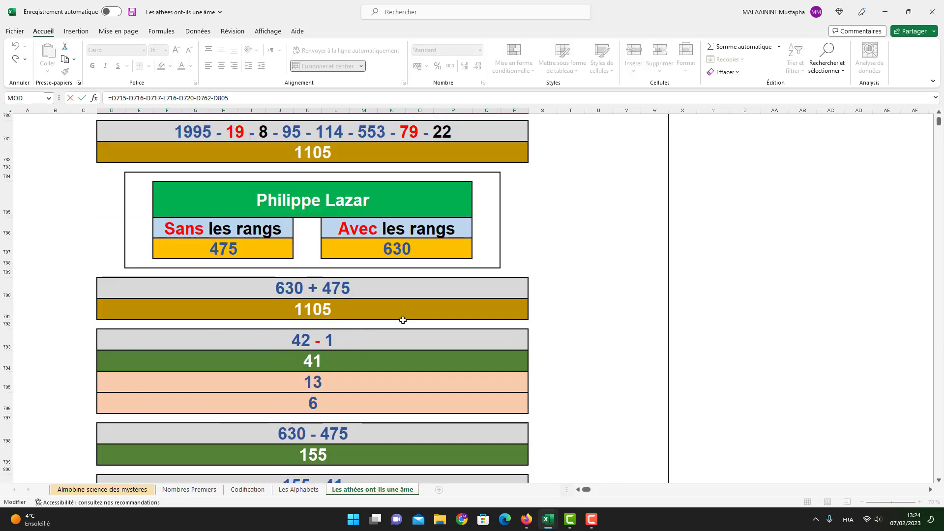
pyautogui.scroll(8, 403, 320)
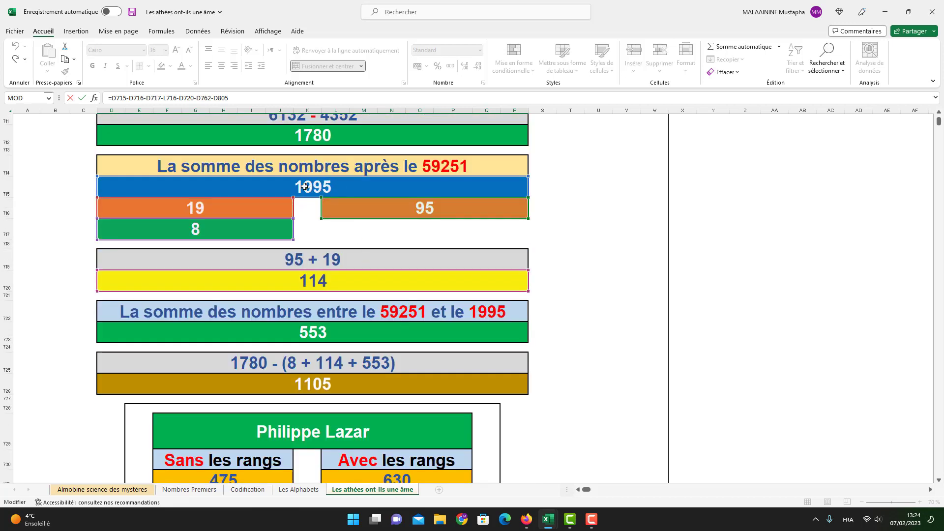
pyautogui.scroll(-13, 437, 211)
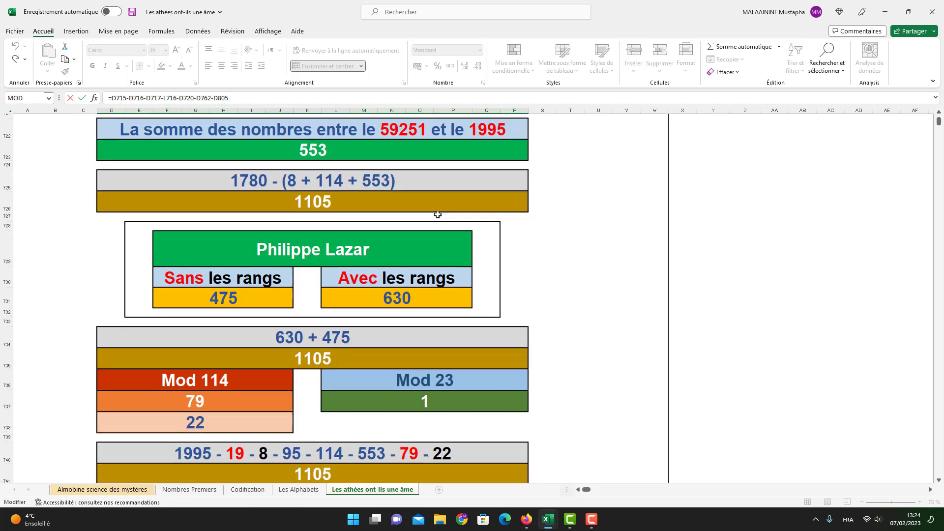
pyautogui.scroll(-10, 438, 216)
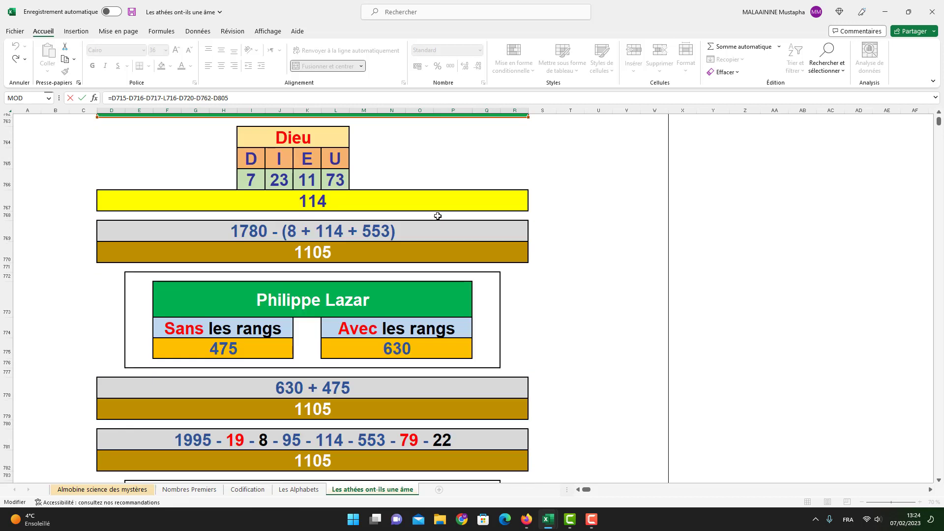
pyautogui.scroll(-2, 438, 216)
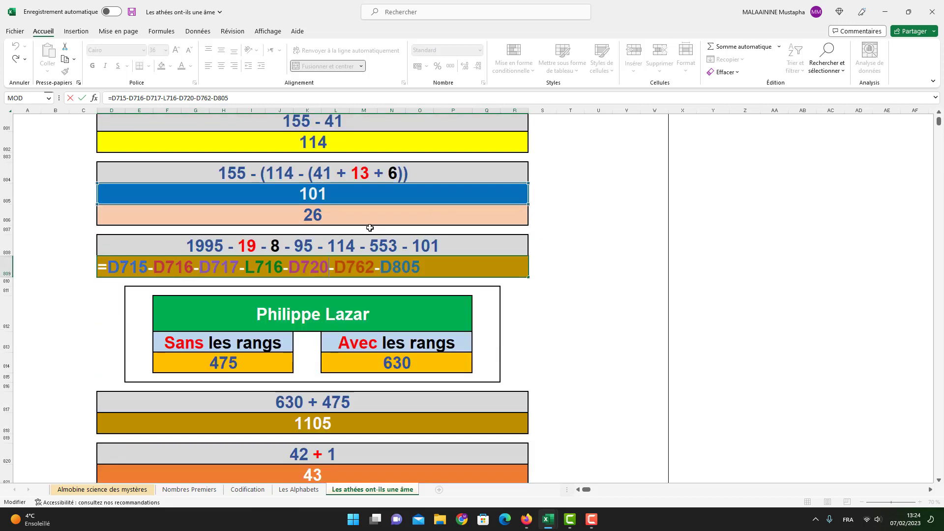
pyautogui.scroll(3, 337, 211)
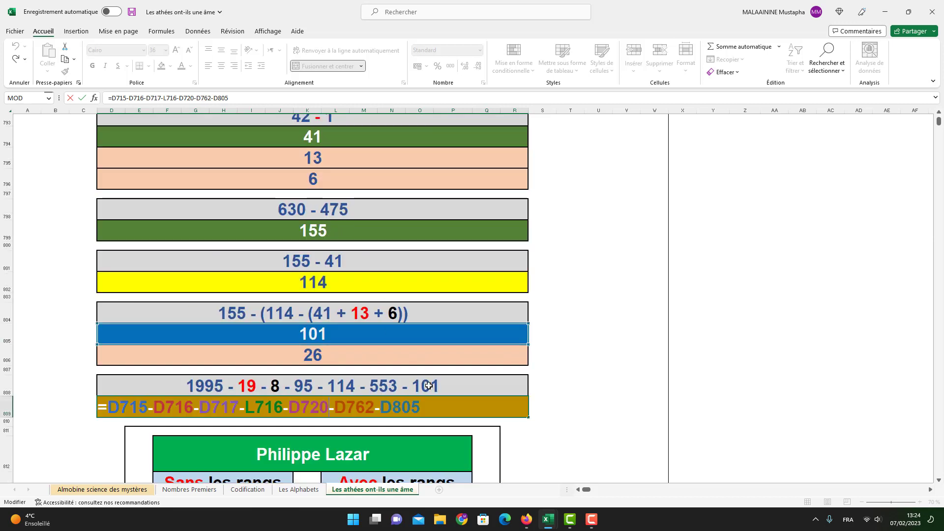
pyautogui.press('Return')
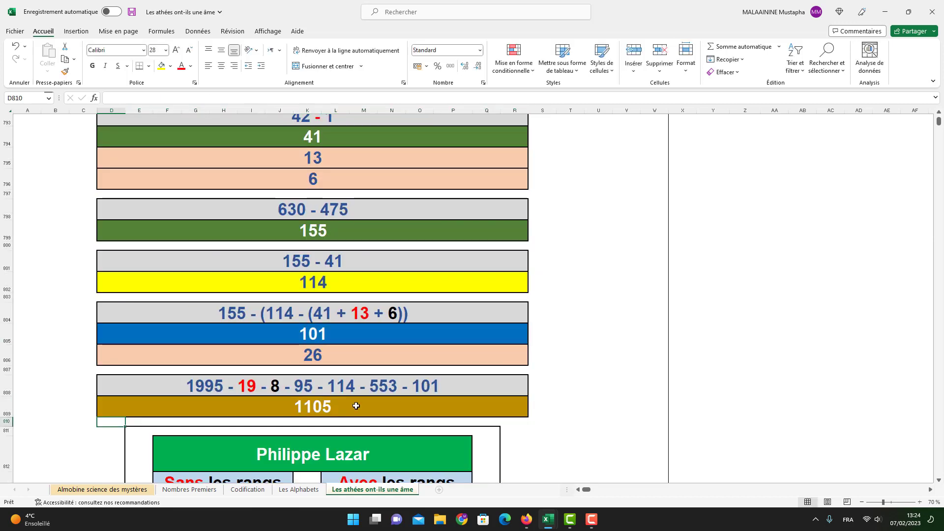
# - Open the addition formula in D821 and trace its source cells D756 and L737 before closing it
pyautogui.scroll(-3, 356, 406)
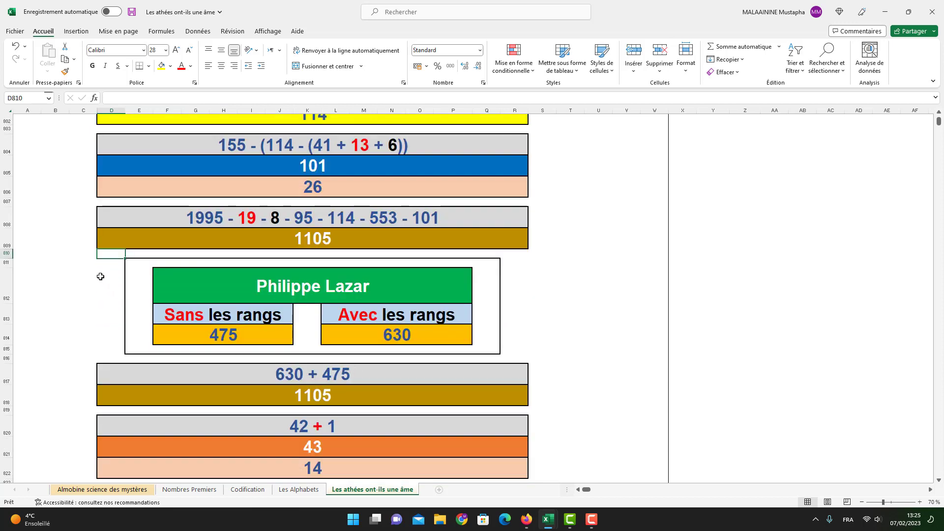
pyautogui.click(316, 442)
pyautogui.doubleClick(317, 441)
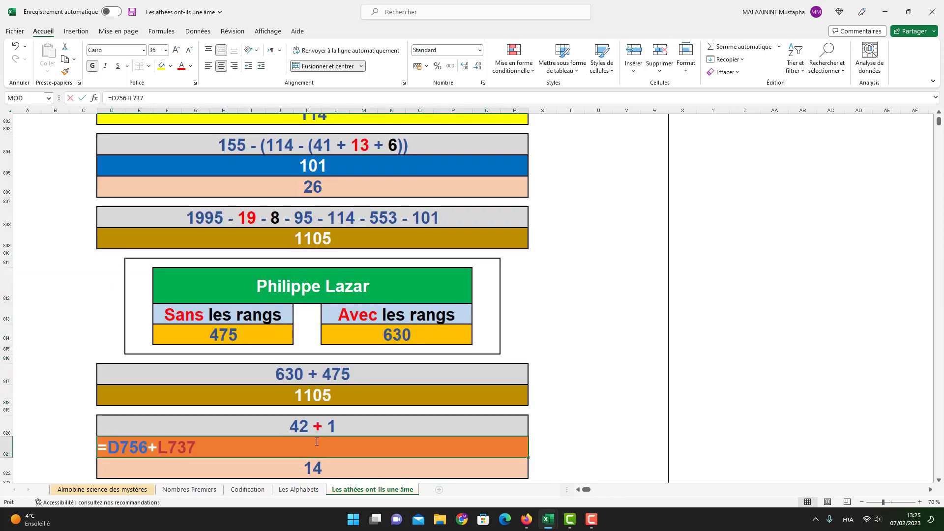
pyautogui.scroll(15, 513, 365)
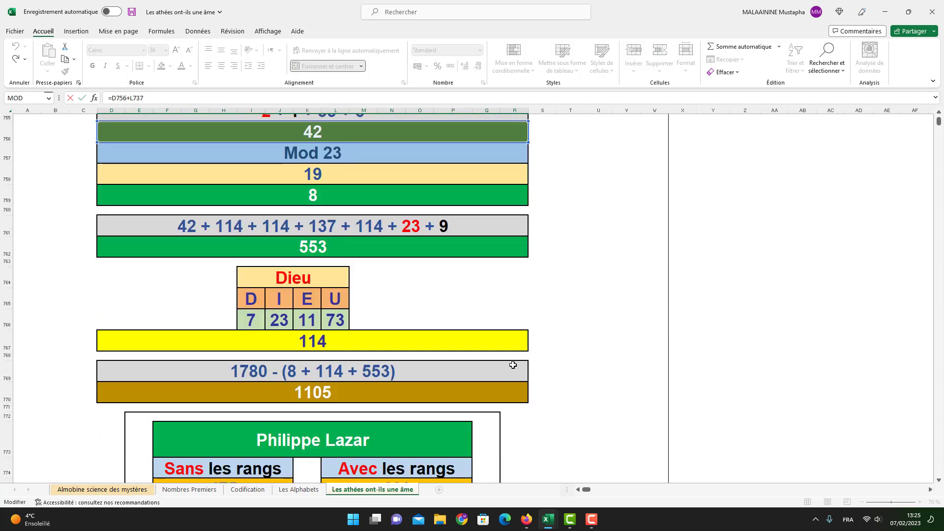
pyautogui.scroll(7, 513, 364)
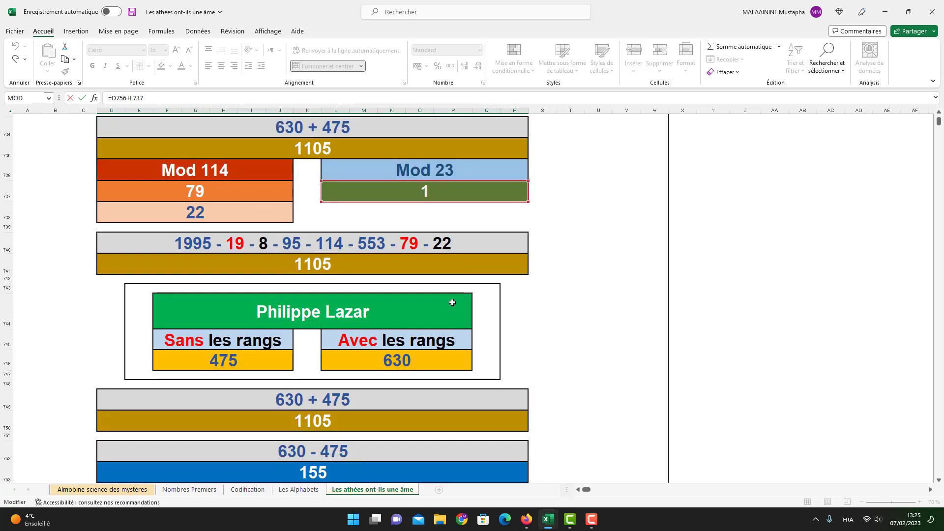
pyautogui.scroll(-2, 453, 302)
pyautogui.press('Return')
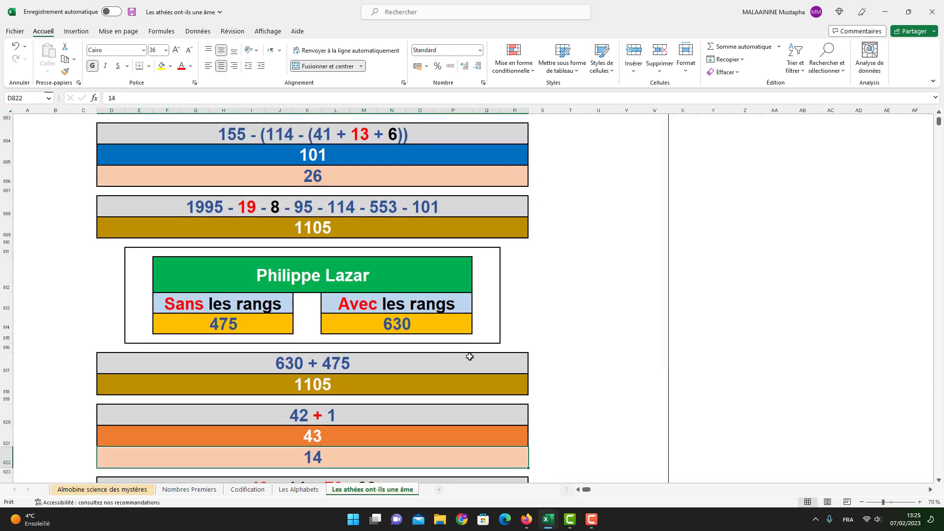
# - Open the formula in D825, trace its source cells D821, D822, D737 and D738, and return to the result cell
pyautogui.scroll(-1, 325, 437)
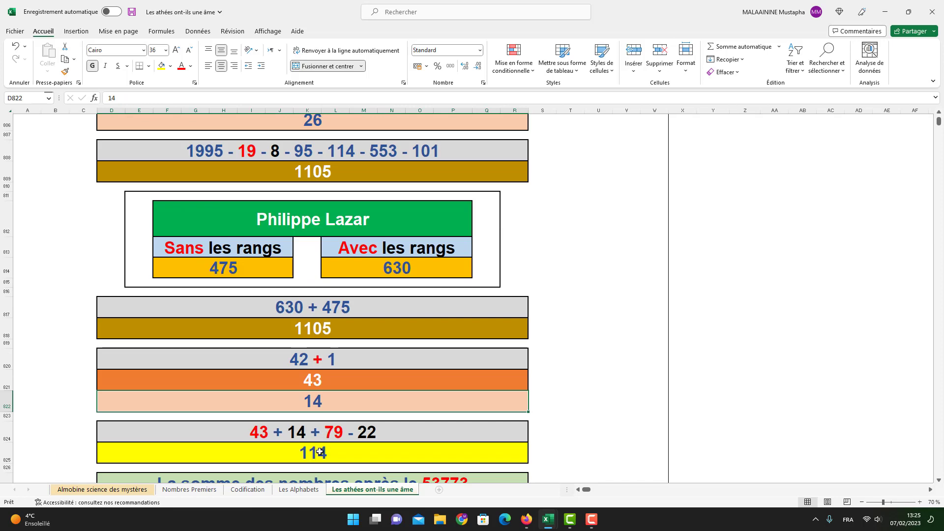
pyautogui.doubleClick(320, 451)
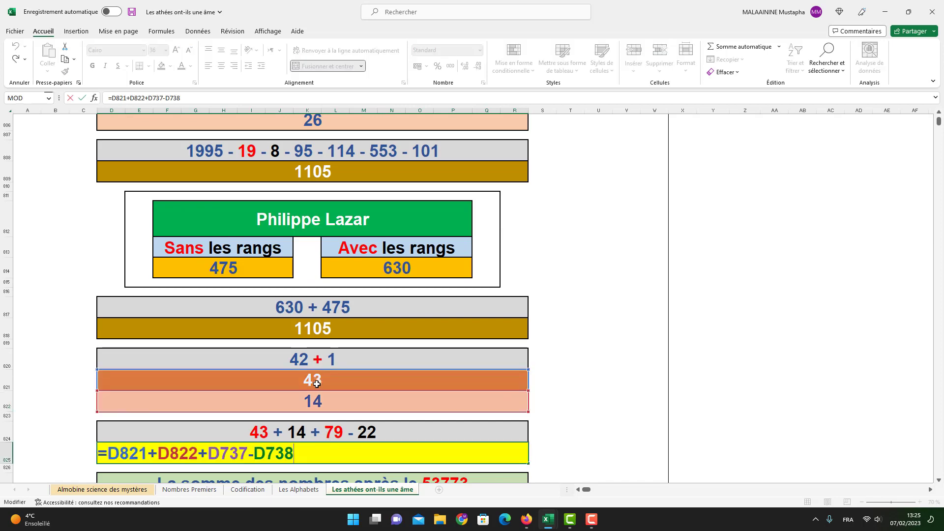
pyautogui.scroll(20, 317, 383)
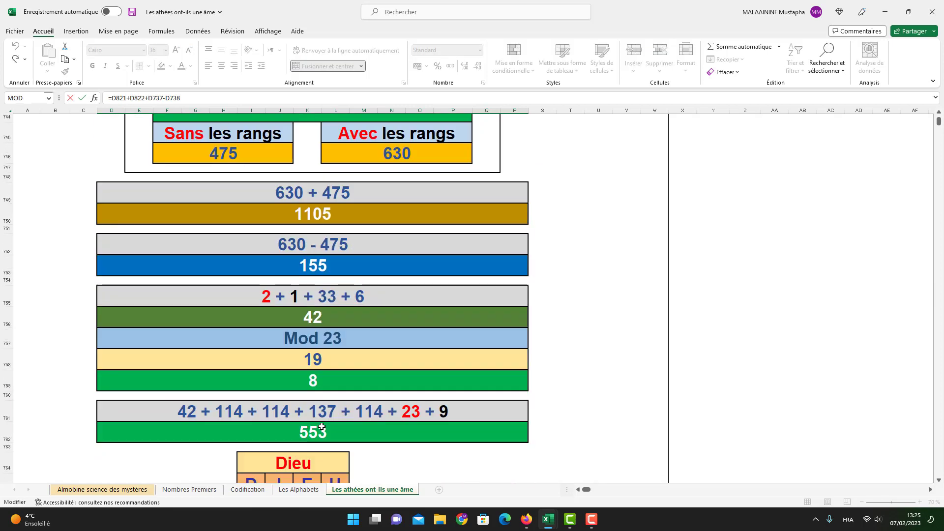
pyautogui.scroll(9, 322, 427)
pyautogui.scroll(-1, 447, 403)
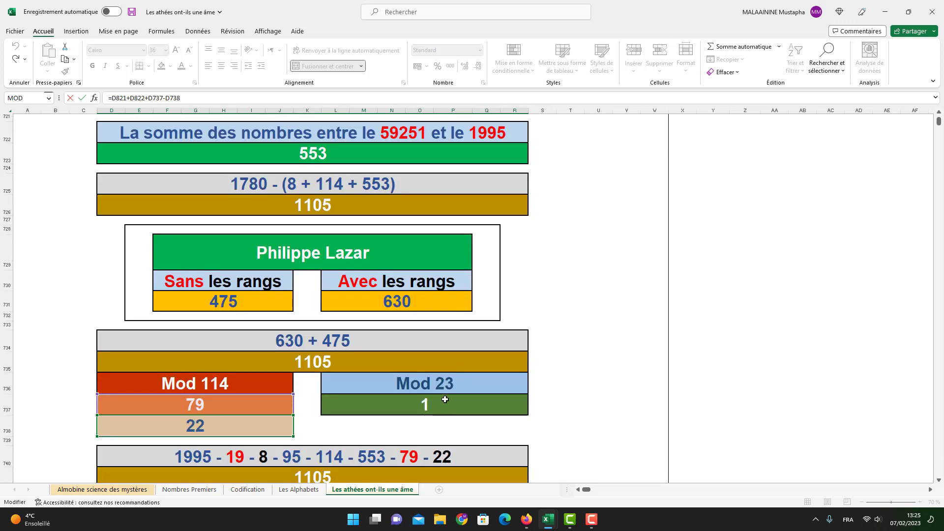
pyautogui.press('Escape')
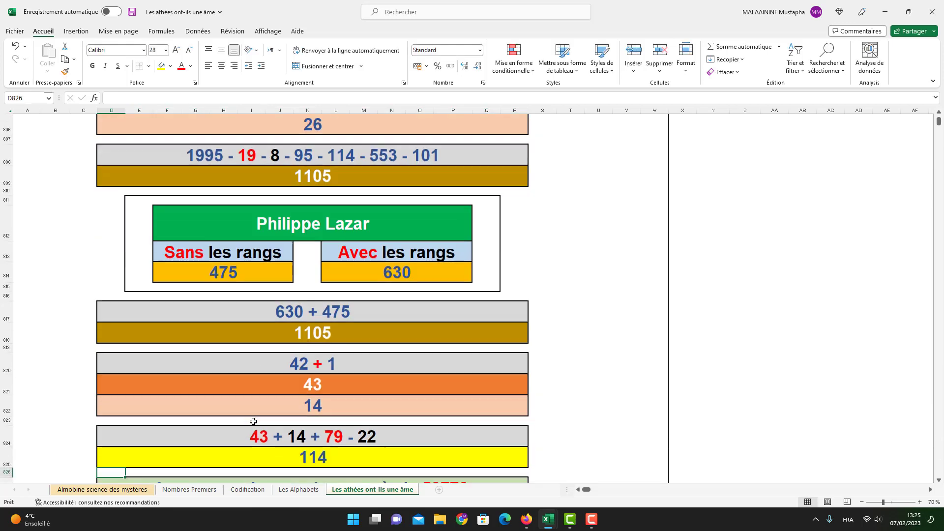
pyautogui.scroll(-2, 340, 399)
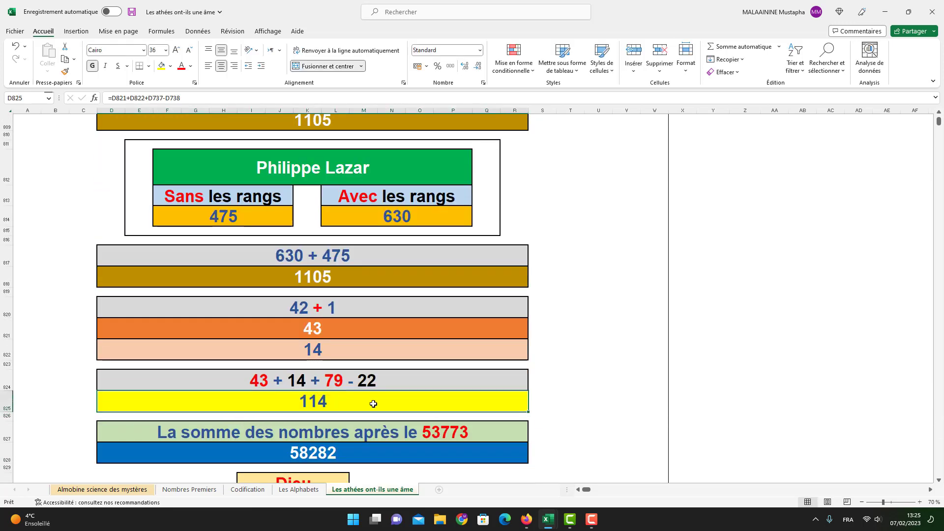
# - Open the SOMME formula in D828 and trace its range D750:R825 and its added cells back up to D647
pyautogui.scroll(-1, 373, 403)
pyautogui.doubleClick(420, 423)
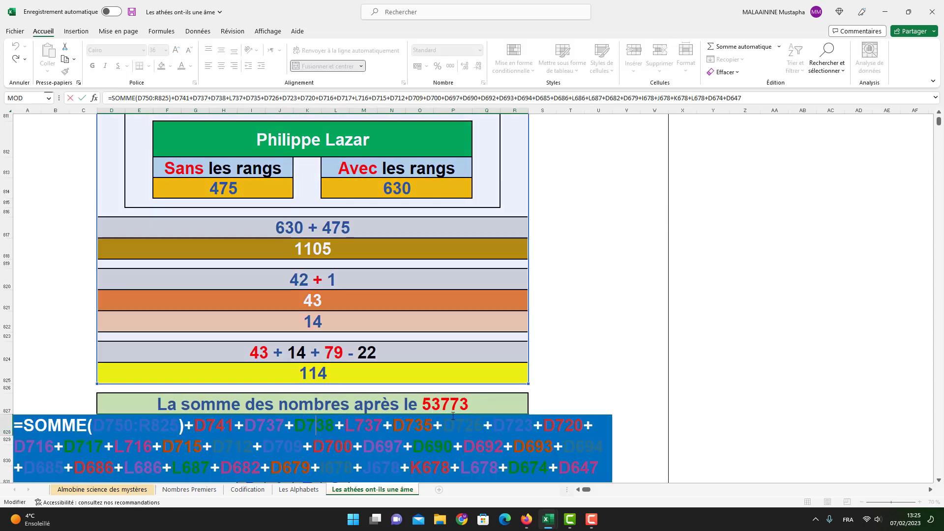
pyautogui.scroll(20, 526, 381)
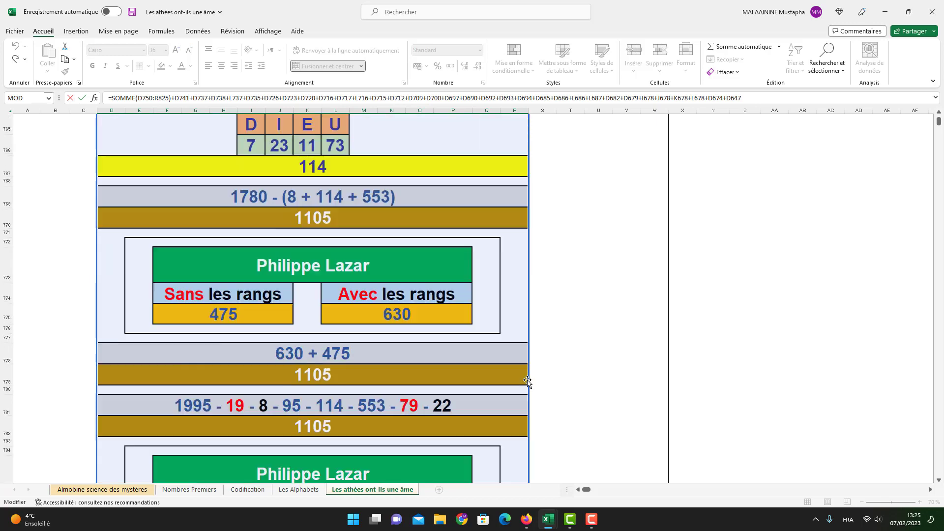
pyautogui.scroll(13, 527, 382)
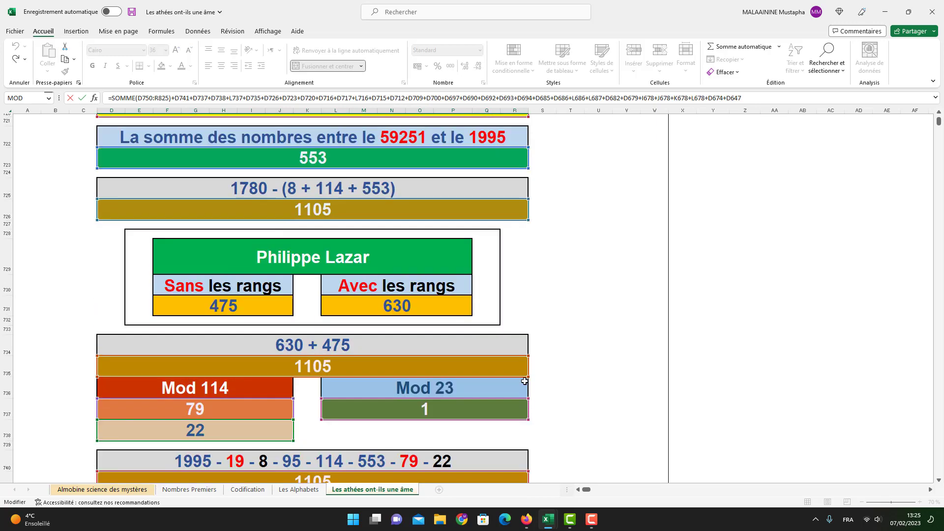
pyautogui.scroll(7, 525, 382)
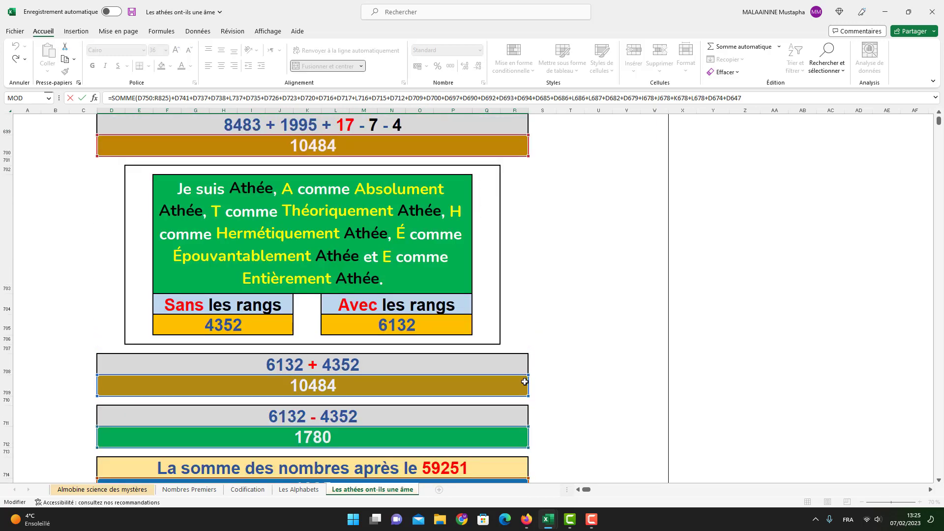
pyautogui.scroll(5, 525, 382)
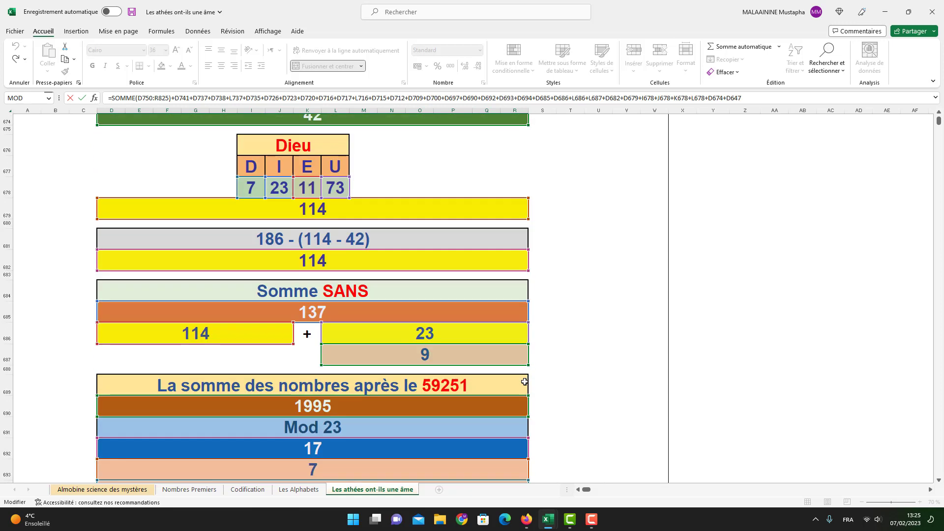
pyautogui.scroll(9, 524, 381)
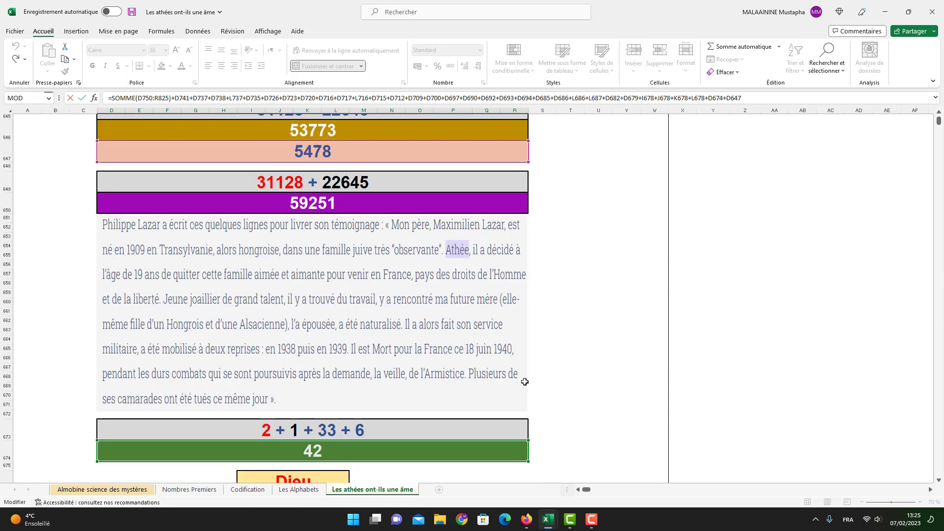
pyautogui.scroll(3, 524, 382)
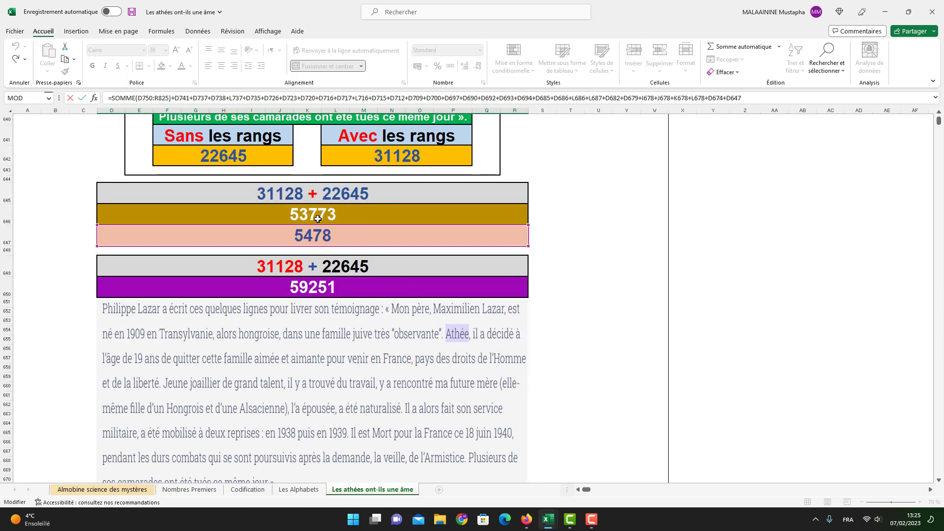
pyautogui.scroll(3, 339, 220)
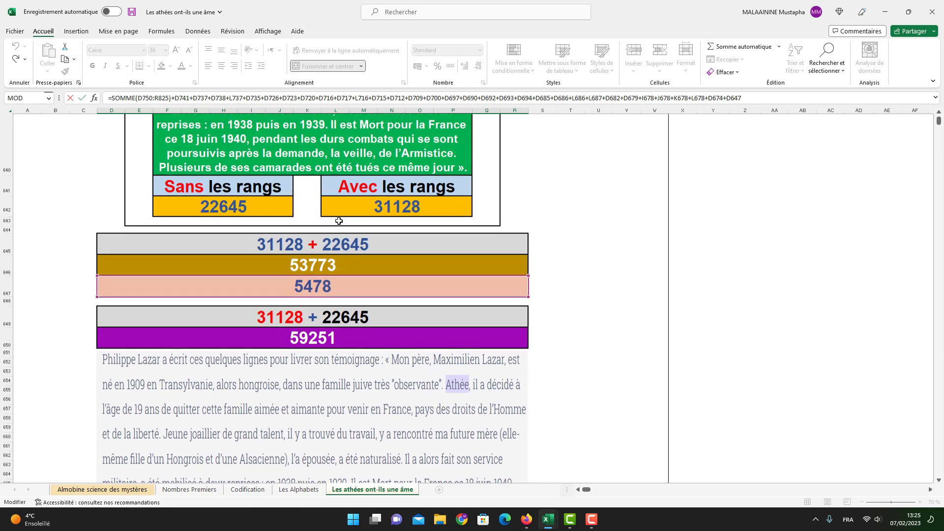
pyautogui.press('Return')
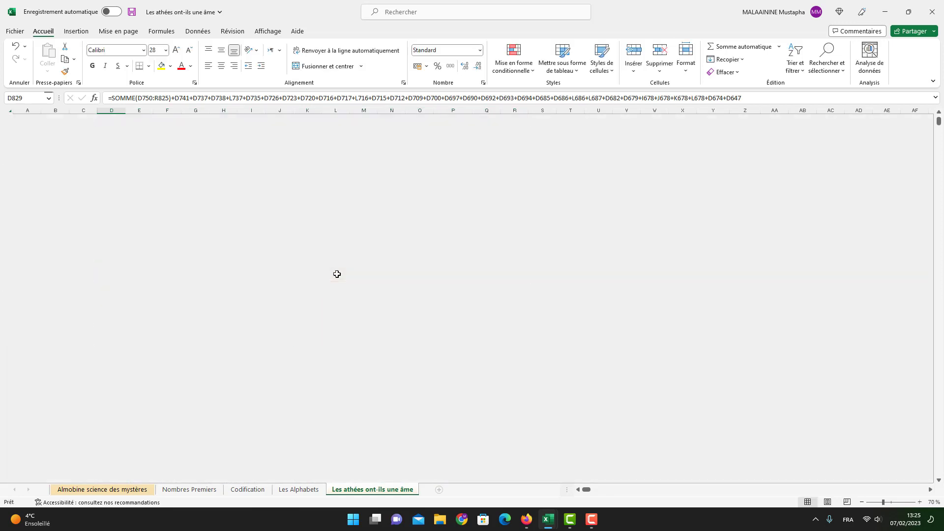
# - Highlight the "Dieu" letter-value table by selecting F830:L832 under the "La somme des nombres après le 53773" block
pyautogui.scroll(-1, 371, 280)
pyautogui.scroll(-1, 326, 388)
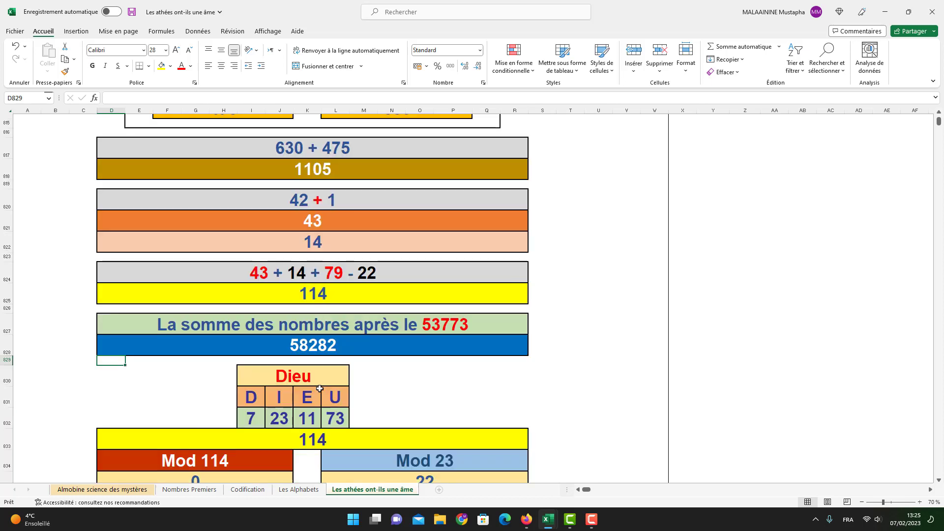
pyautogui.moveTo(178, 373); pyautogui.dragTo(347, 418)
pyautogui.scroll(-1, 350, 425)
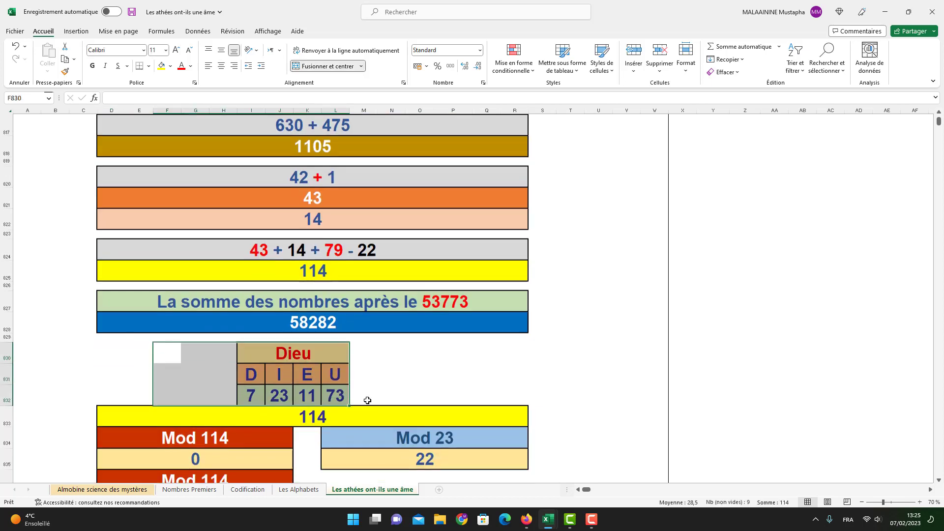
# - Check the Mod 114 and Mod 23 results in D835 and L835, and the second Mod 114 block in D836 and D837
pyautogui.click(224, 428)
pyautogui.scroll(-2, 537, 460)
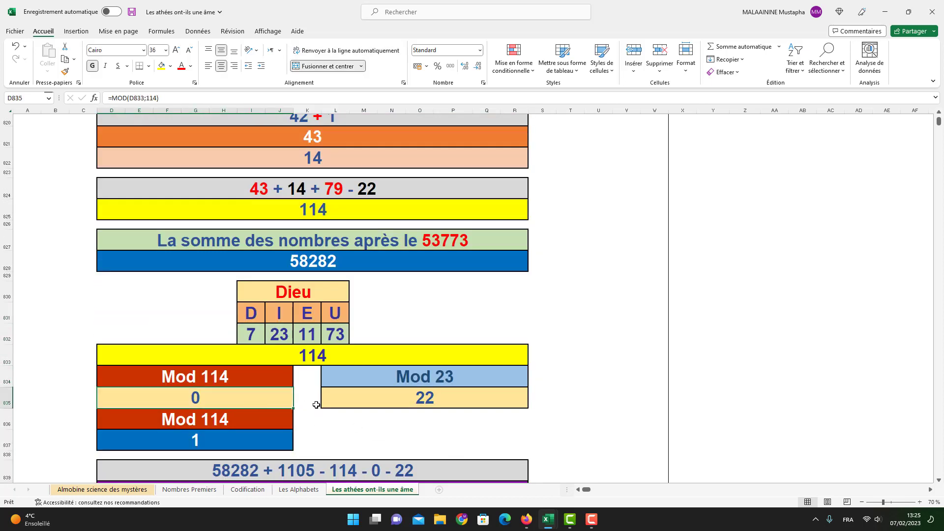
pyautogui.click(418, 401)
pyautogui.click(207, 389)
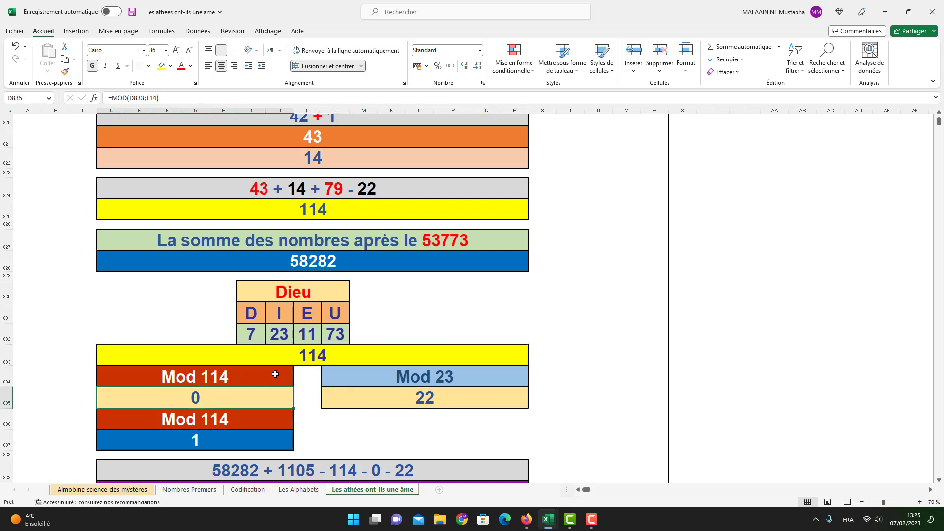
pyautogui.click(235, 420)
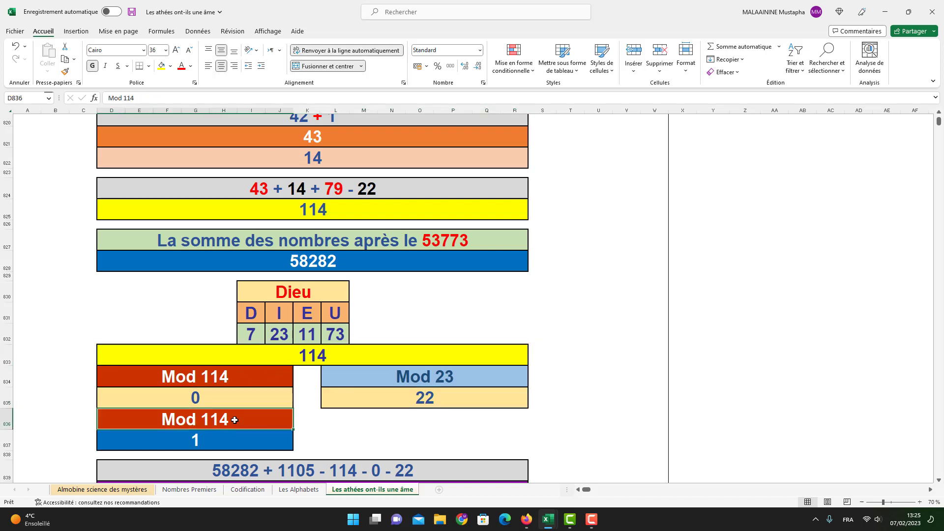
pyautogui.click(198, 442)
pyautogui.click(184, 425)
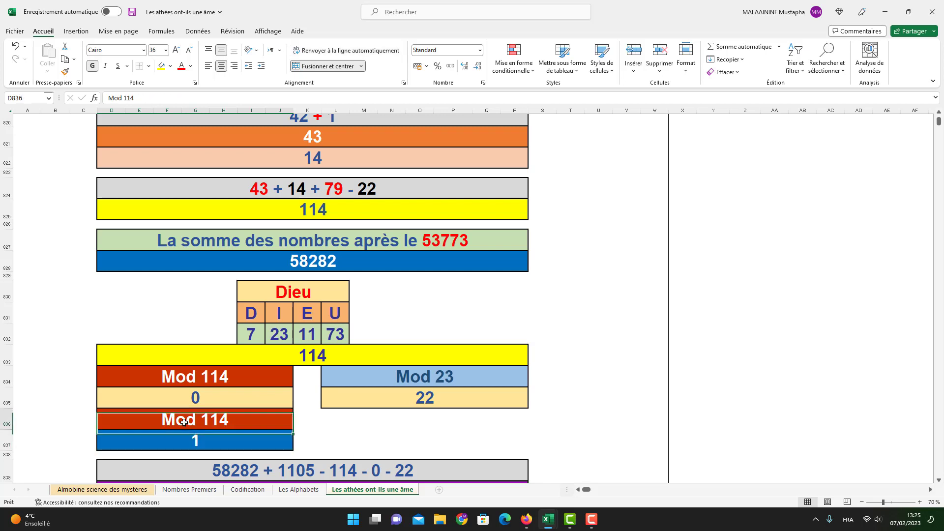
# - Change the second "Mod 114" label in D836 to "Quot 114"
pyautogui.doubleClick(122, 100)
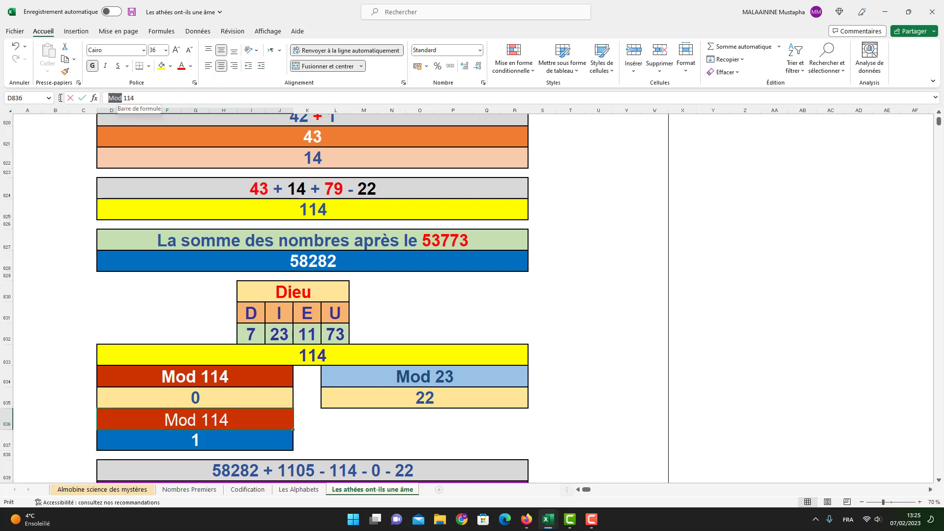
pyautogui.write('Quot')
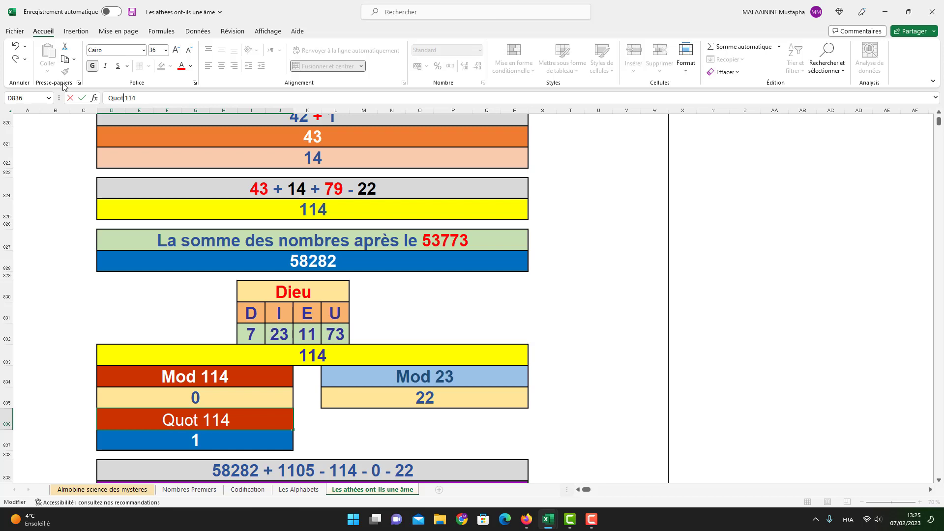
pyautogui.press('Return')
# - Open the formula in D840 and trace its source cells D828, D818, D833, D835 and L835
pyautogui.scroll(-1, 151, 207)
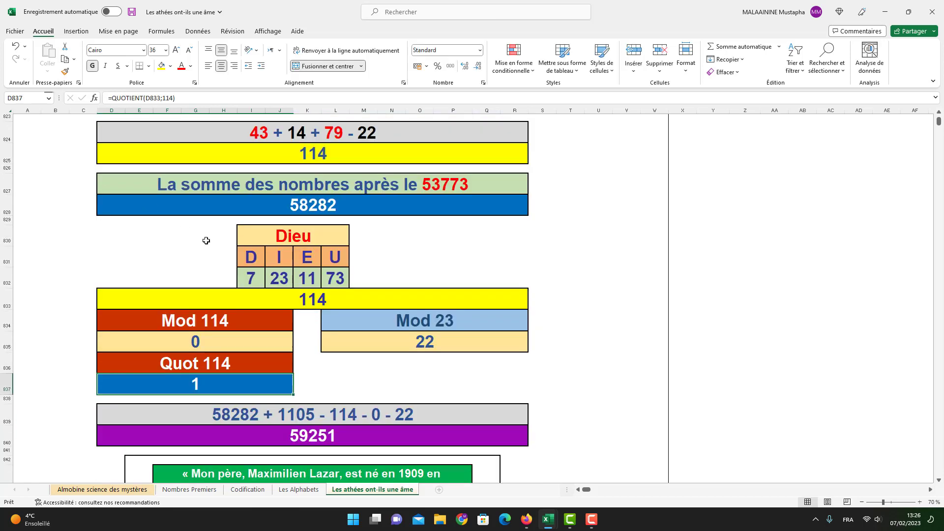
pyautogui.doubleClick(305, 436)
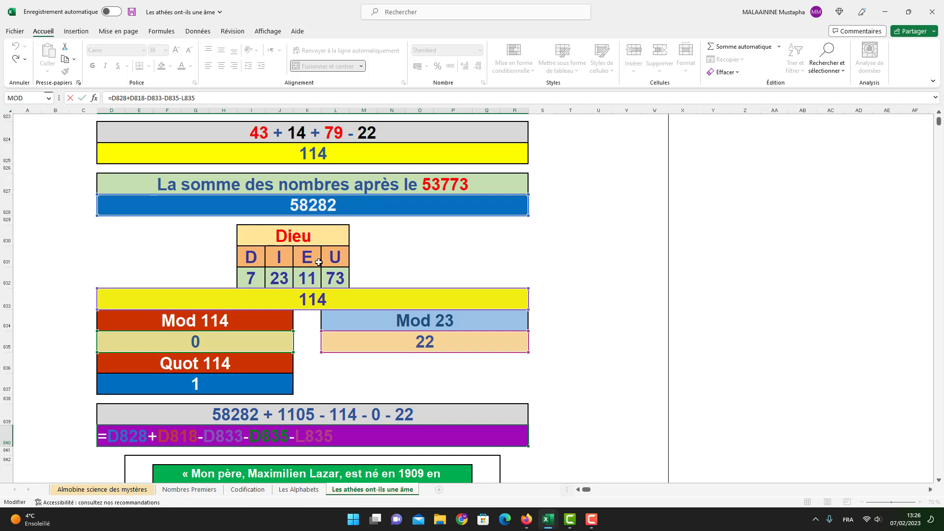
pyautogui.scroll(4, 362, 343)
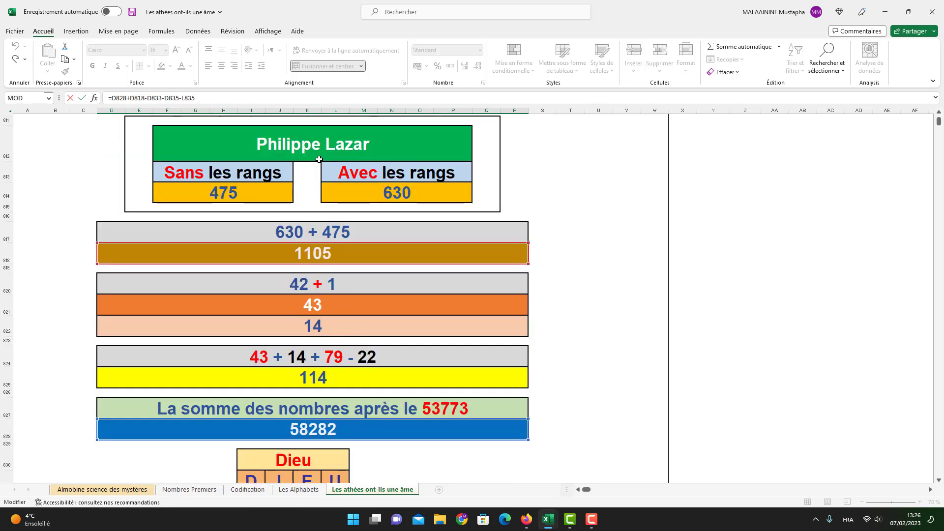
pyautogui.scroll(-4, 319, 162)
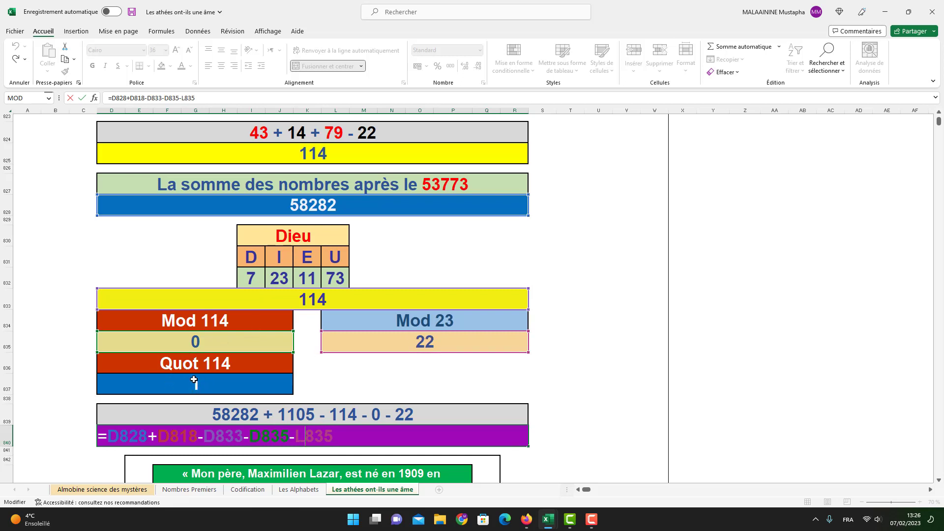
pyautogui.press('Return')
# - Open the formula in D853 below the "Mon père" text block and show its source cells D849 and D850
pyautogui.scroll(-6, 344, 435)
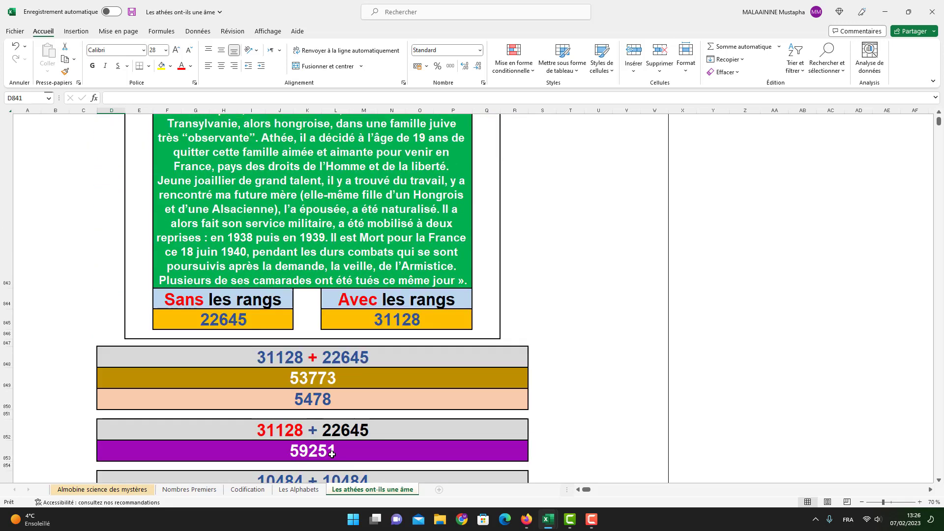
pyautogui.doubleClick(332, 455)
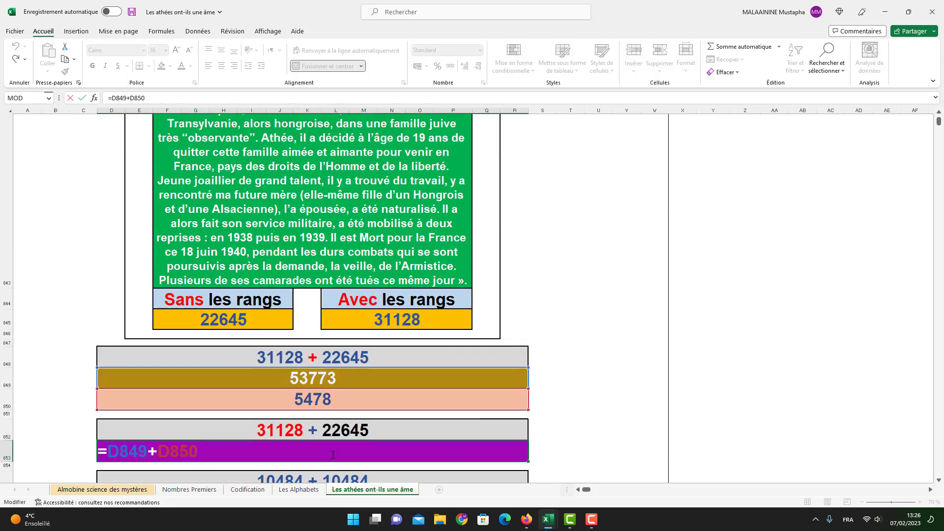
pyautogui.press('Return')
# - Open the formula in D856 under "10484 + 10484" and trace its source cells D709 and D700 back up the sheet
pyautogui.scroll(-1, 334, 454)
pyautogui.doubleClick(290, 447)
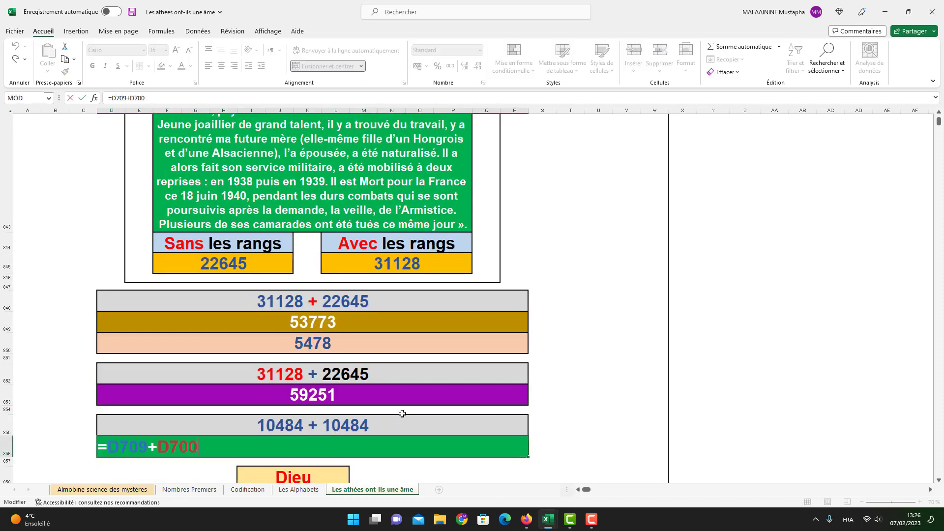
pyautogui.scroll(15, 402, 413)
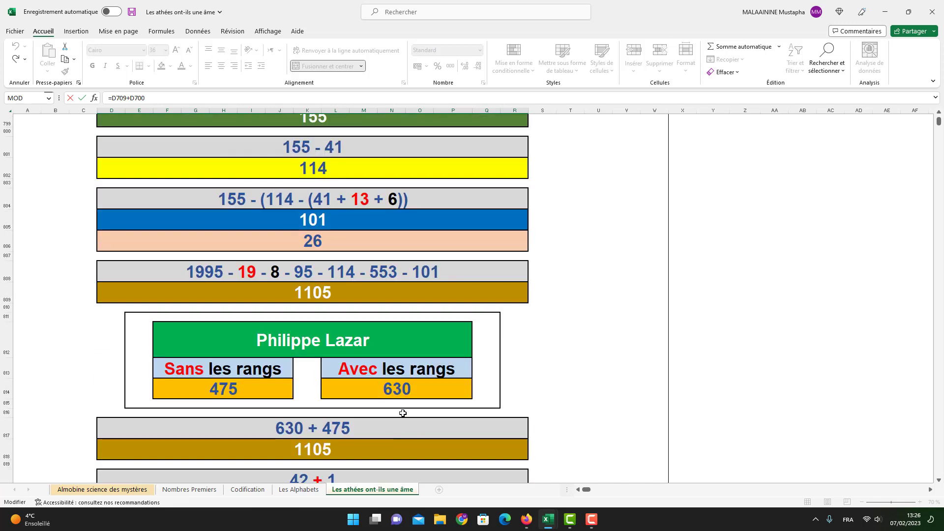
pyautogui.scroll(13, 402, 413)
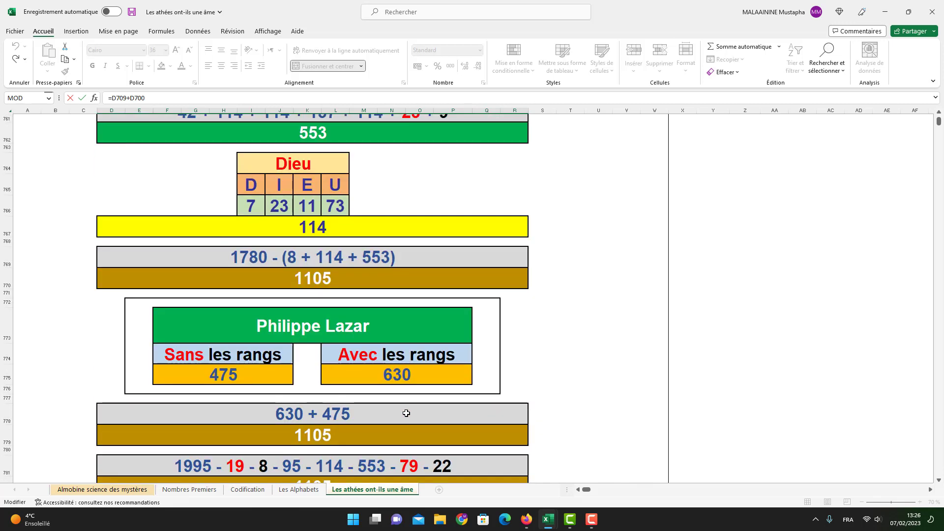
pyautogui.scroll(17, 406, 413)
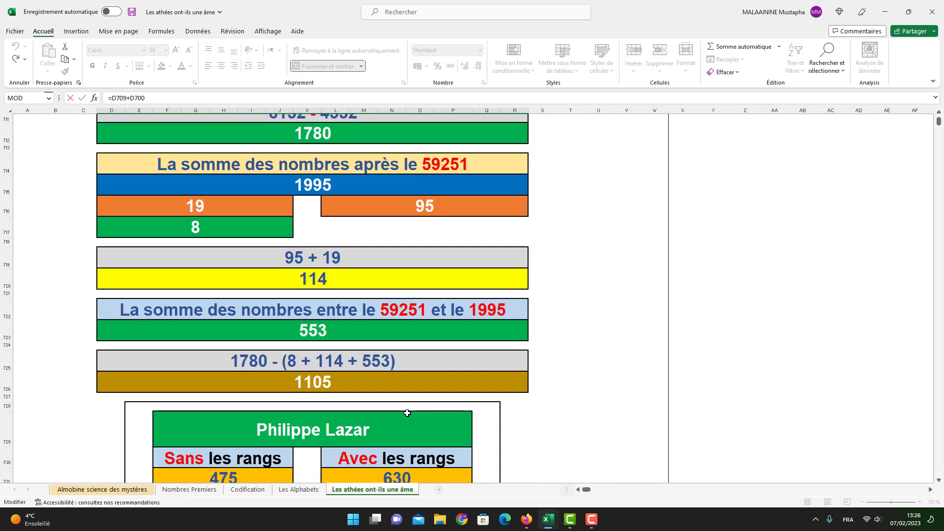
pyautogui.scroll(7, 408, 413)
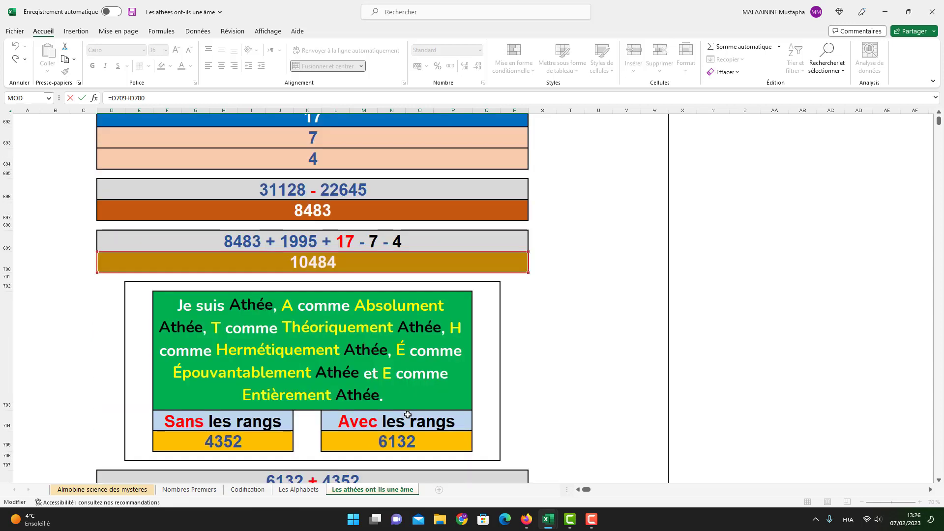
pyautogui.scroll(-3, 408, 415)
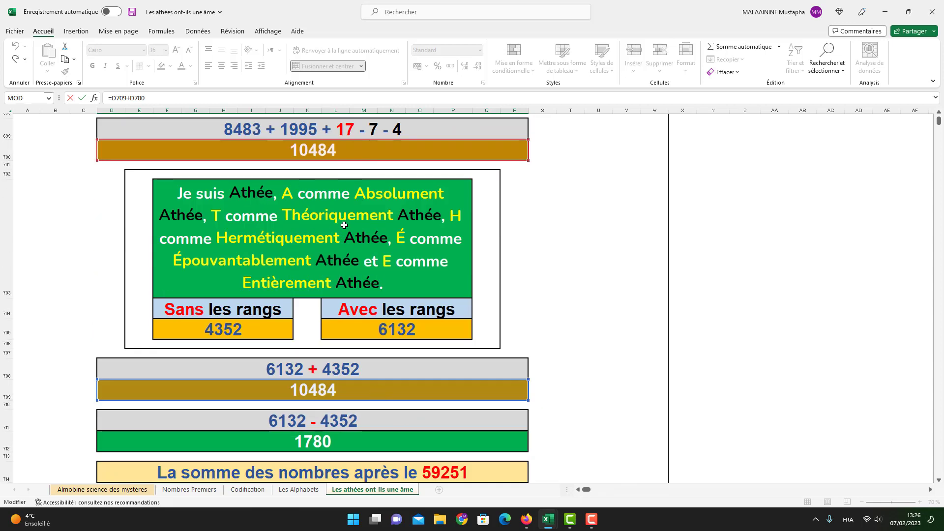
pyautogui.press('Return')
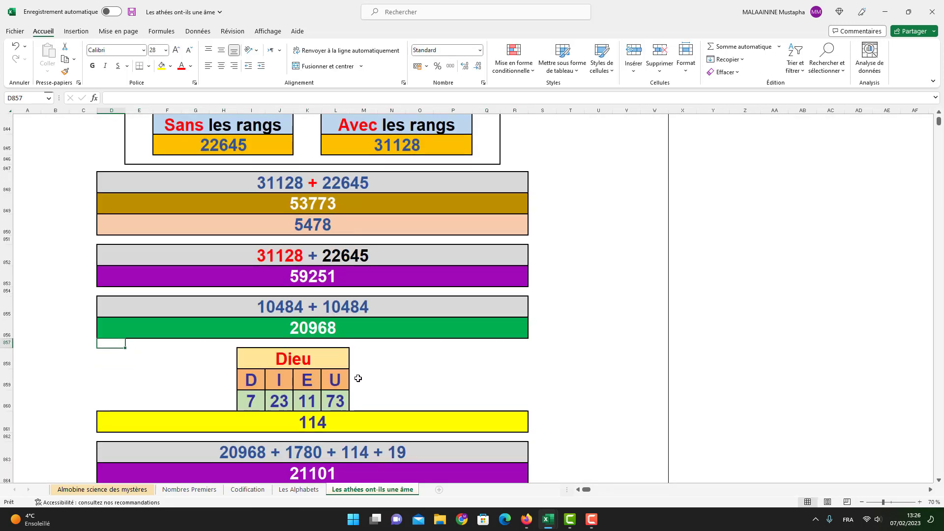
# - Highlight the result in D856 and the "Dieu" letter-value table with its total row in rows 858 to 861
pyautogui.scroll(-3, 358, 378)
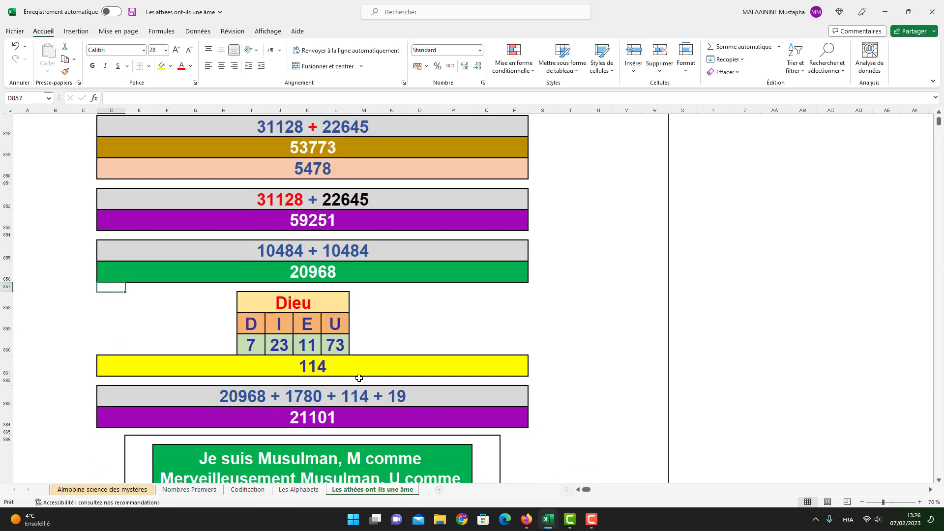
pyautogui.click(336, 277)
pyautogui.moveTo(139, 303); pyautogui.dragTo(168, 322)
pyautogui.moveTo(302, 336); pyautogui.dragTo(417, 363)
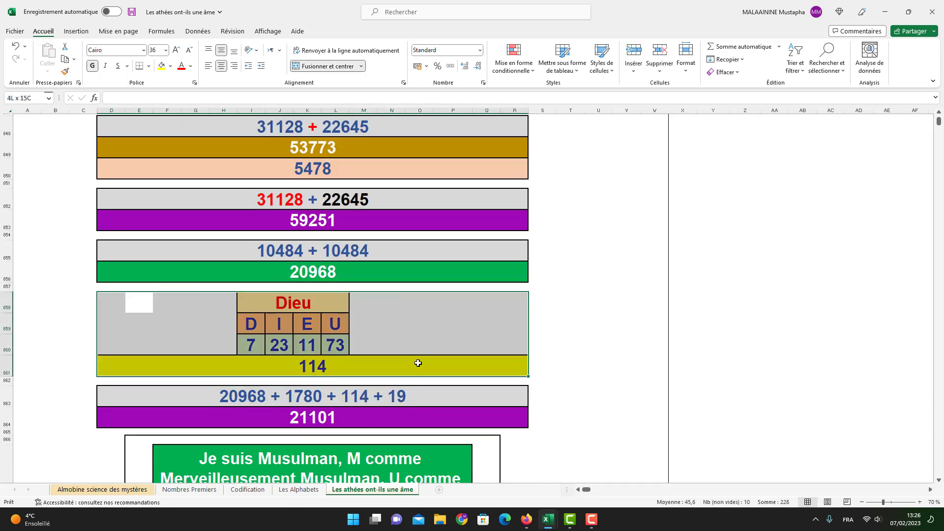
# - Open the formula in D864, show its source cells D856 and D861, and look back up to the "Je suis Athée" block
pyautogui.doubleClick(301, 418)
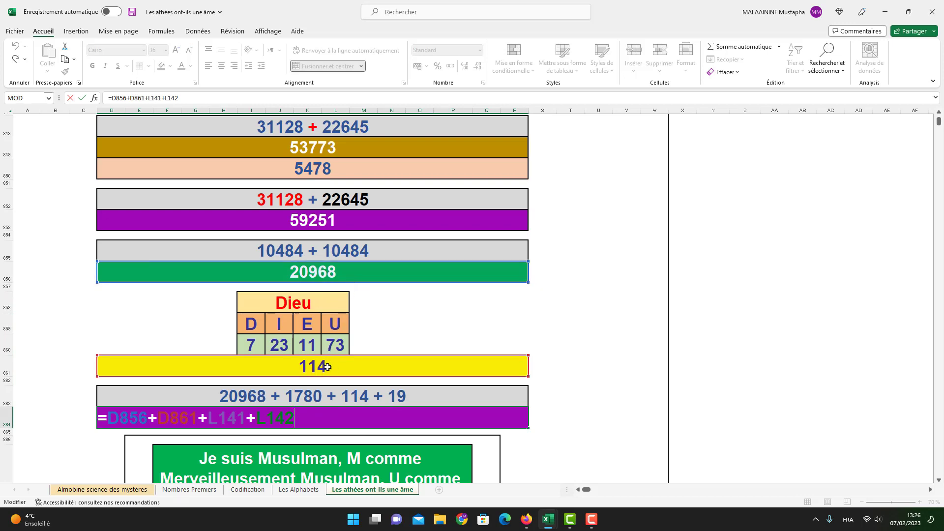
pyautogui.scroll(10, 328, 366)
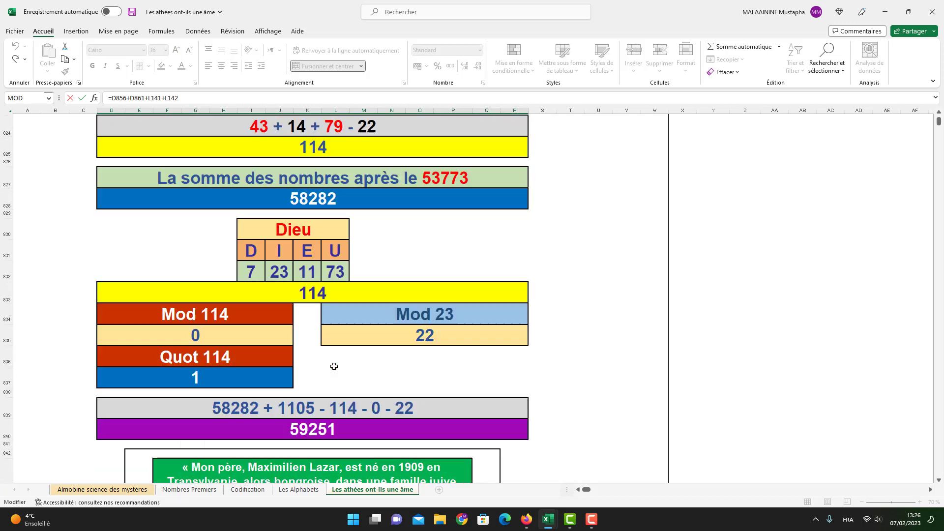
pyautogui.scroll(10, 337, 367)
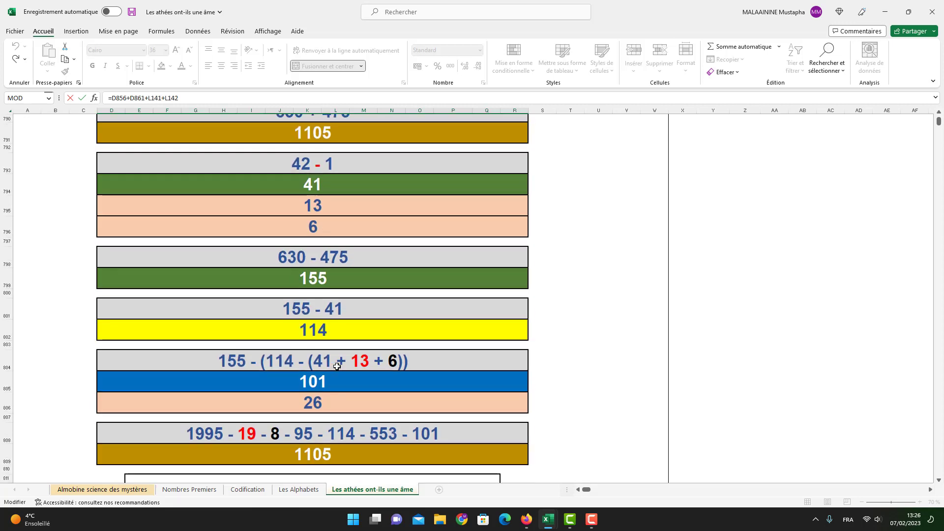
pyautogui.scroll(5, 339, 367)
pyautogui.scroll(15, 338, 366)
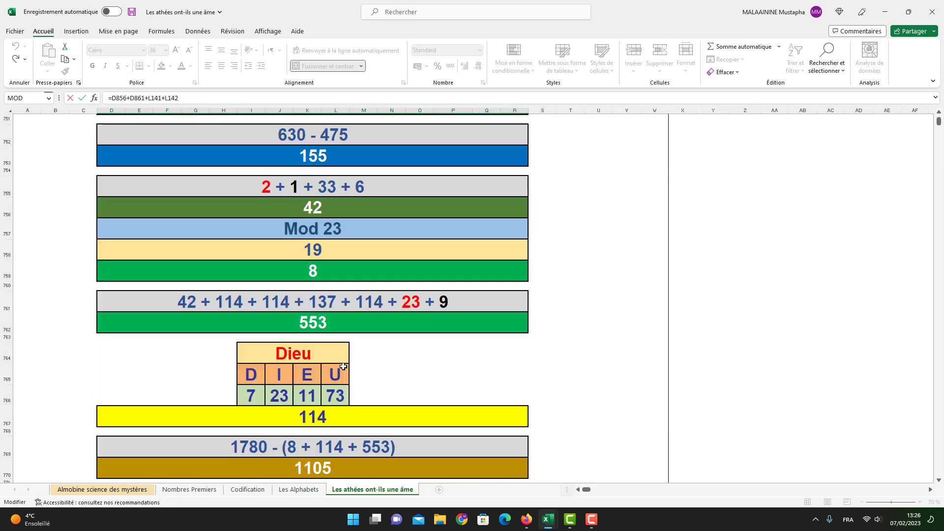
pyautogui.scroll(10, 346, 366)
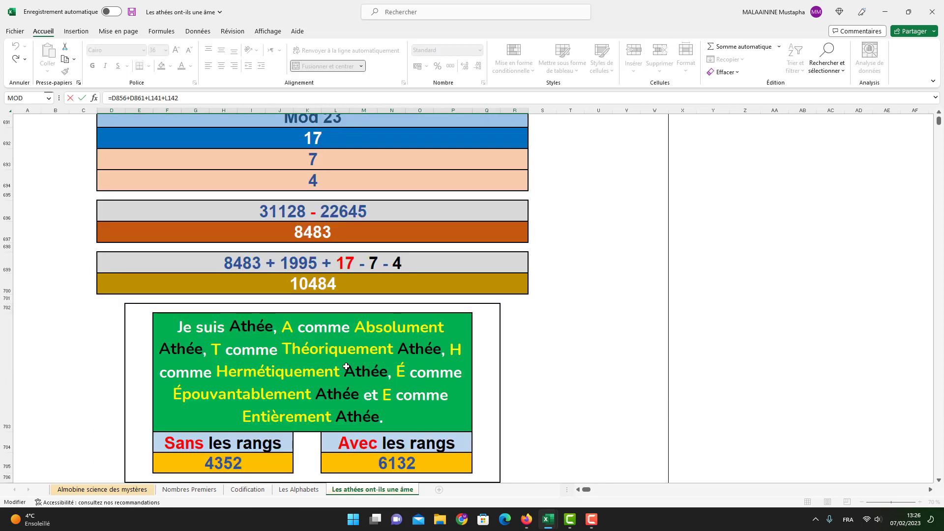
pyautogui.scroll(-1, 346, 367)
pyautogui.press('Return')
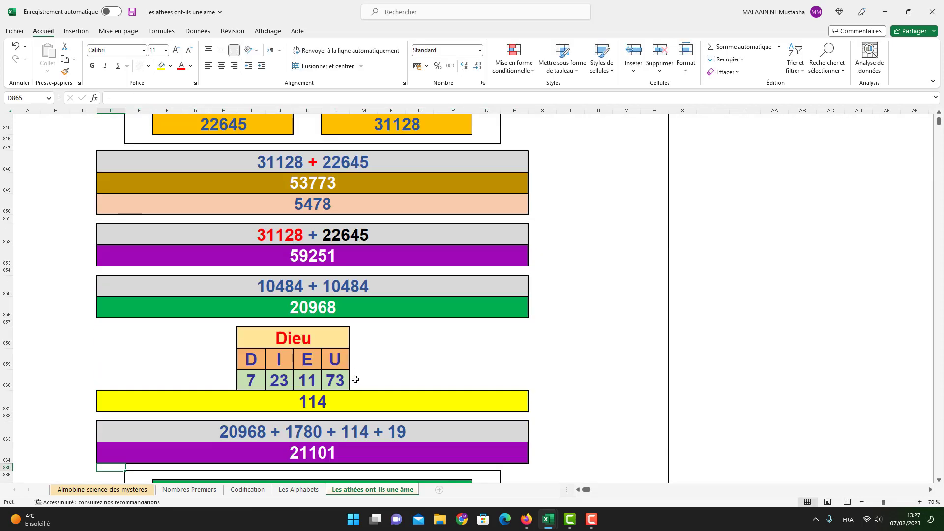
# - Reopen the formula in D864 and trace the 1780 term back to the "6132 - 4352" subtraction in D712
pyautogui.scroll(-1, 315, 407)
pyautogui.doubleClick(311, 428)
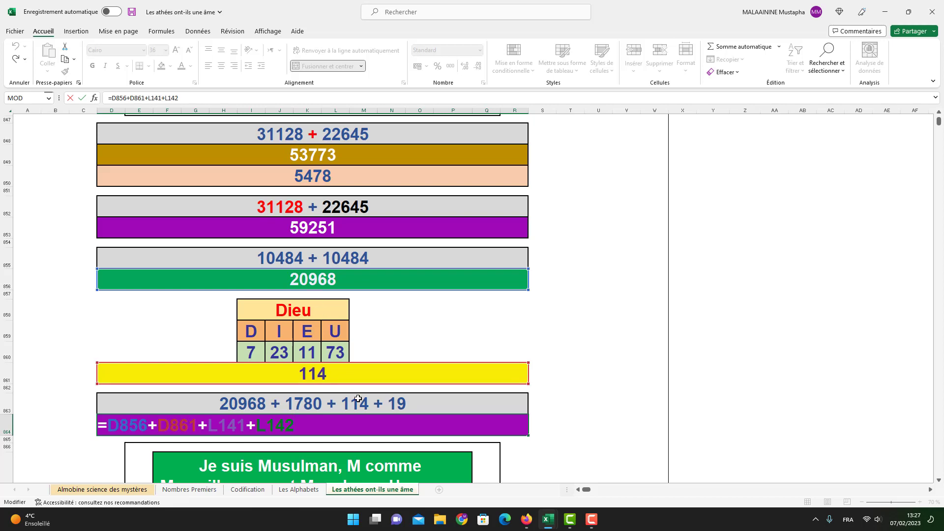
pyautogui.scroll(3, 382, 388)
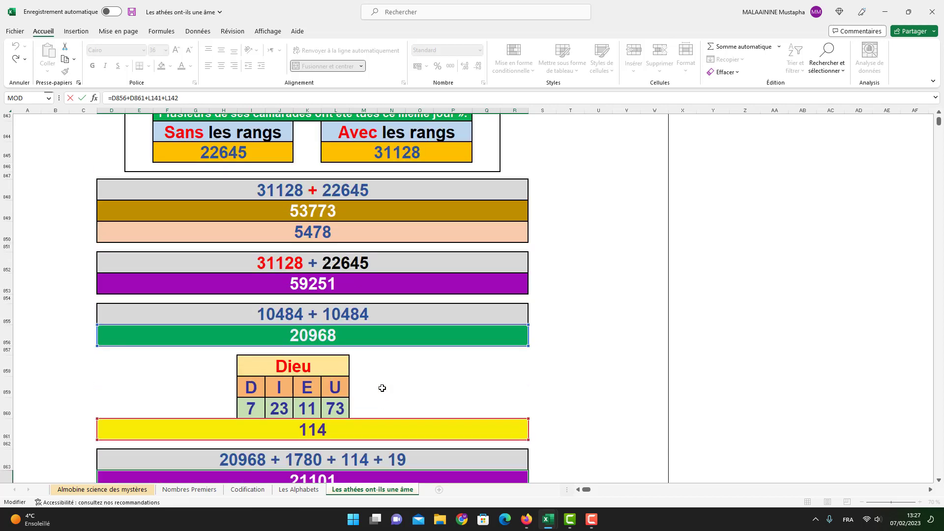
pyautogui.scroll(8, 382, 388)
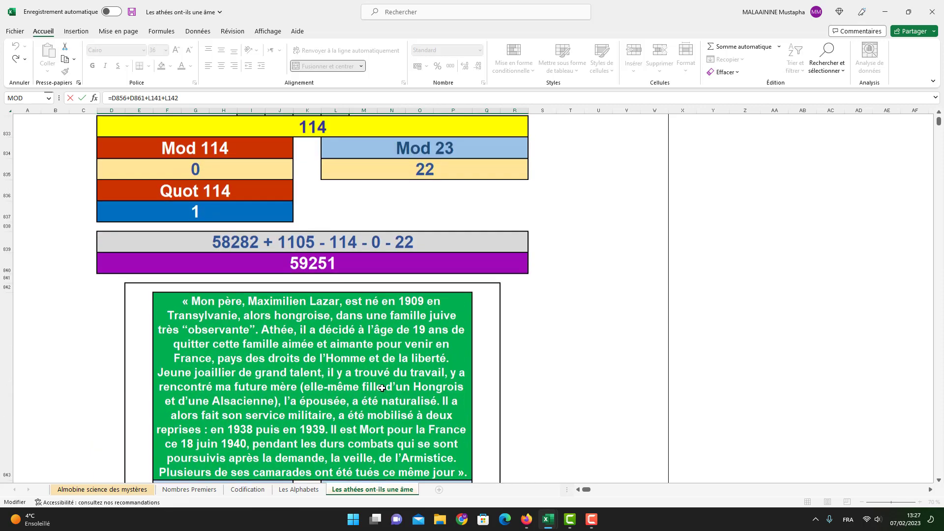
pyautogui.scroll(8, 382, 388)
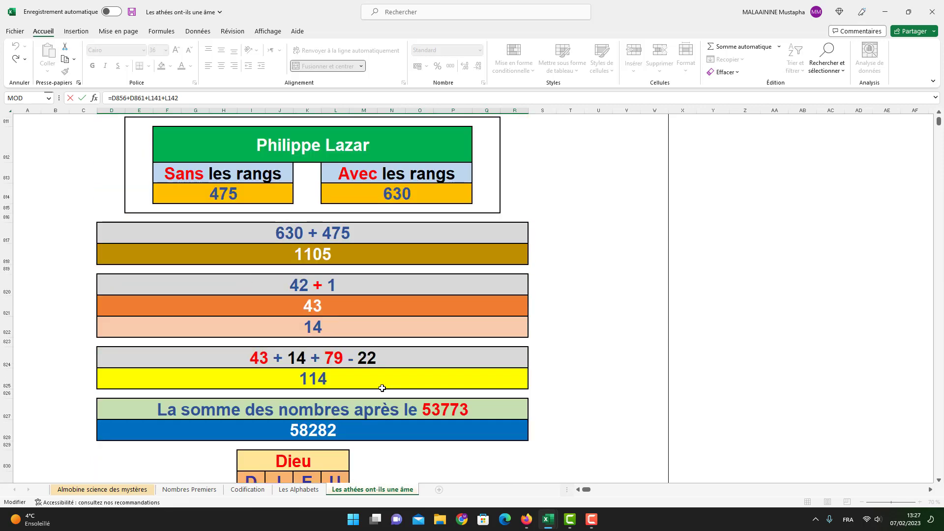
pyautogui.scroll(8, 382, 387)
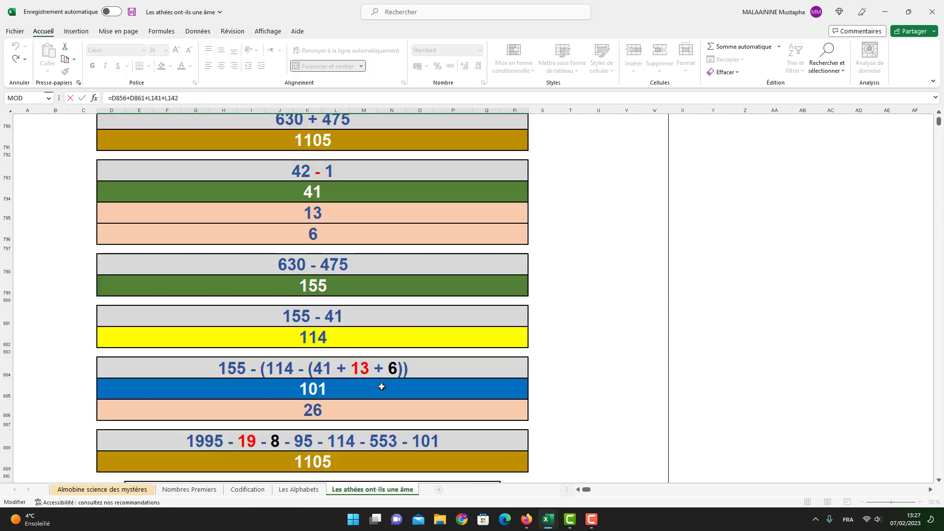
pyautogui.scroll(8, 382, 387)
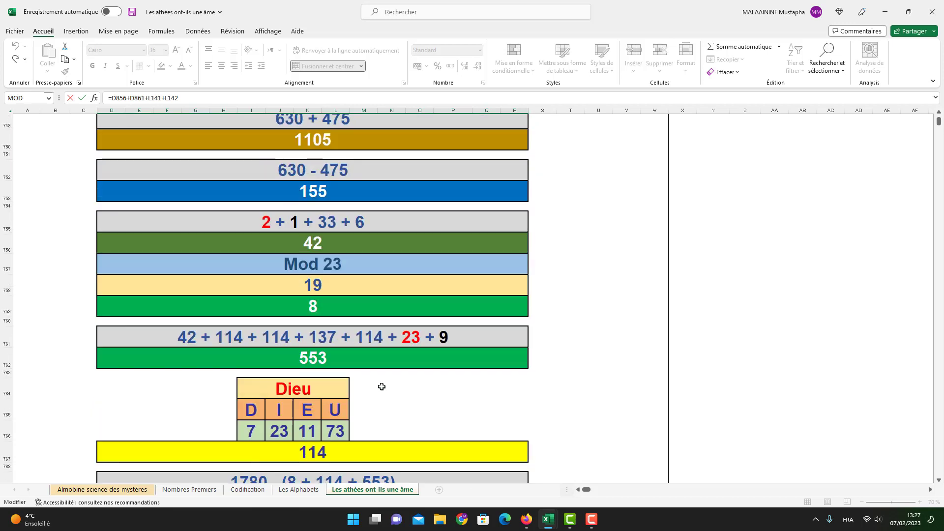
pyautogui.scroll(6, 381, 386)
pyautogui.scroll(8, 382, 386)
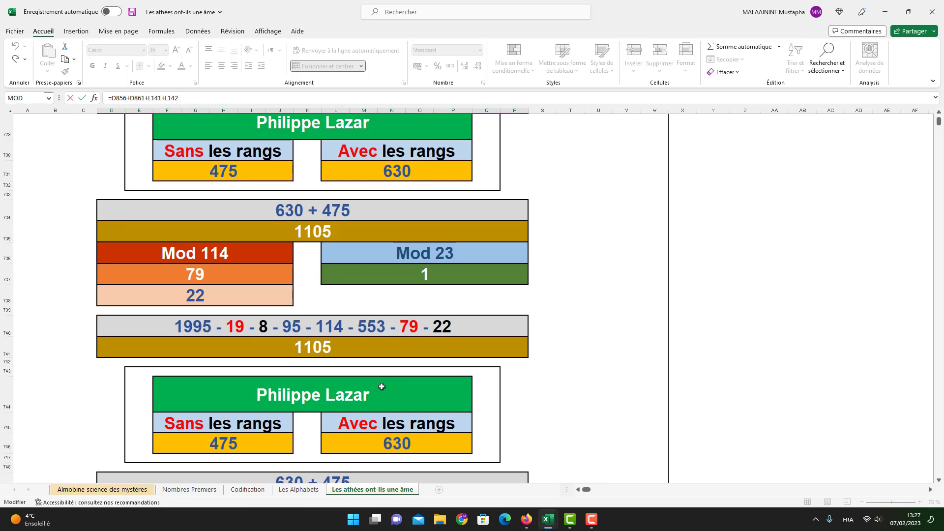
pyautogui.scroll(5, 381, 387)
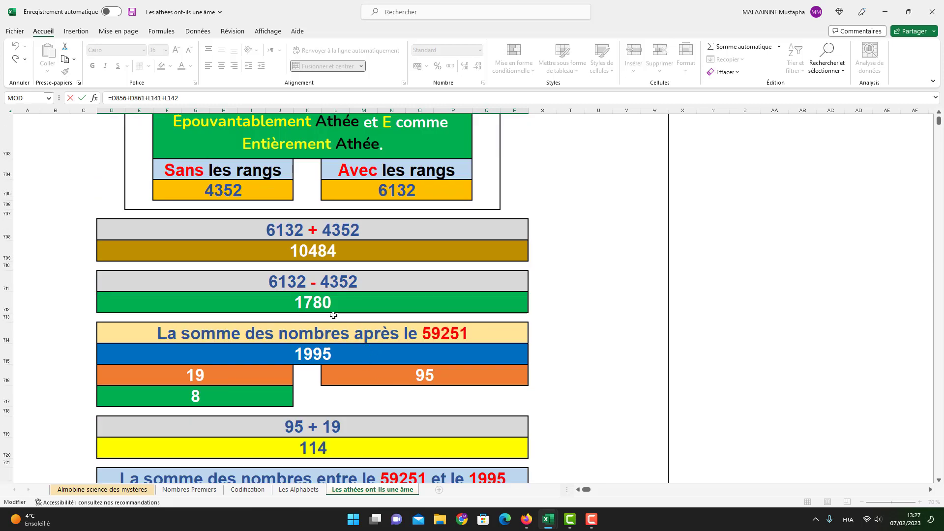
pyautogui.scroll(1, 309, 323)
pyautogui.scroll(1, 343, 206)
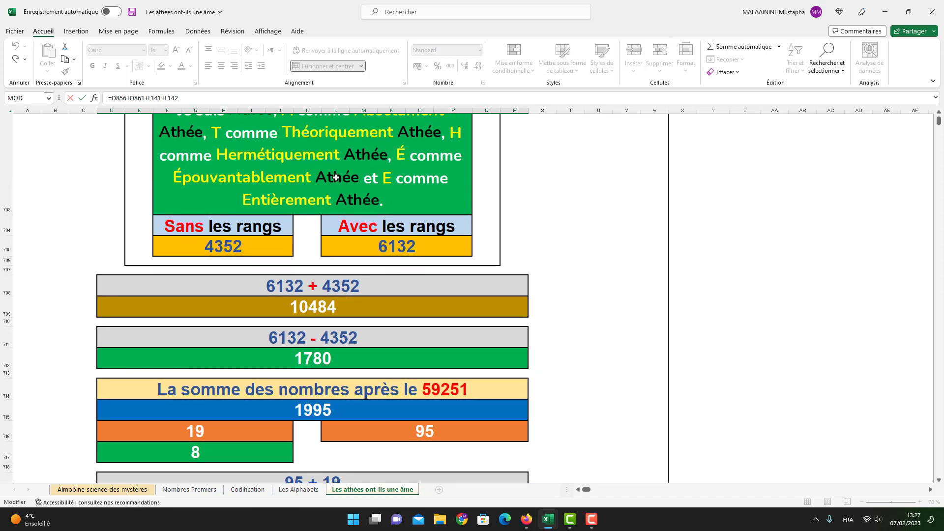
pyautogui.press('Return')
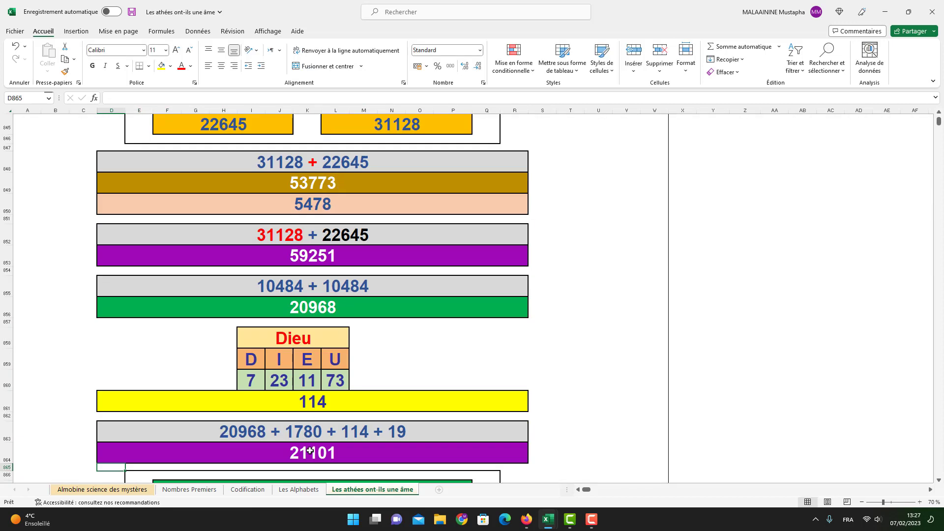
# - Select the result in D864 and compare it with the "12252 + 8849" sum in D875 below the "Je suis Musulman" block
pyautogui.click(309, 450)
pyautogui.scroll(-4, 322, 437)
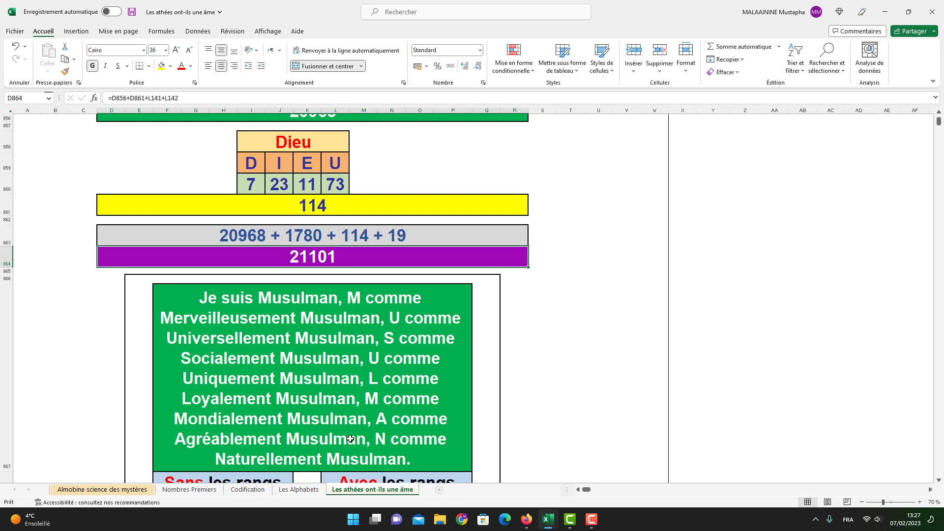
pyautogui.scroll(-4, 459, 447)
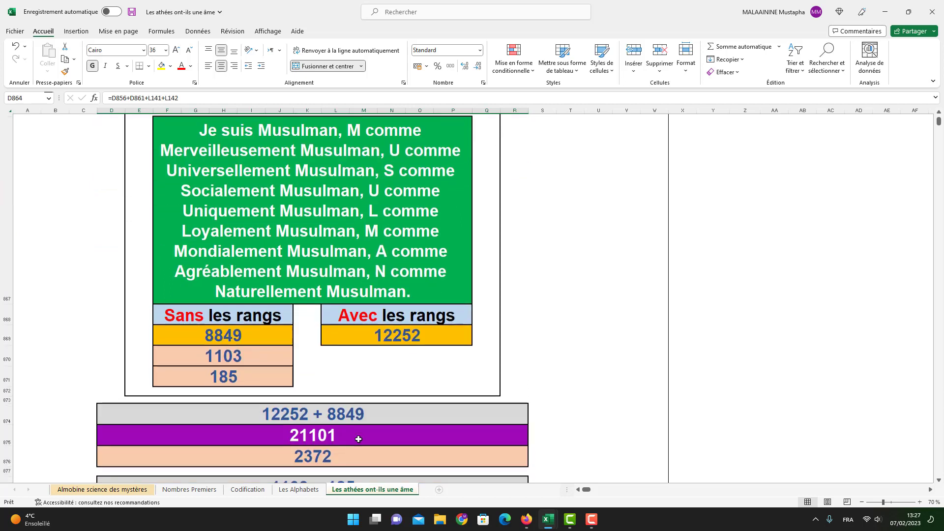
# - Show the source cells L869 and F869 of the formula in D875, and select the value in D876 below it
pyautogui.click(339, 433)
pyautogui.doubleClick(338, 434)
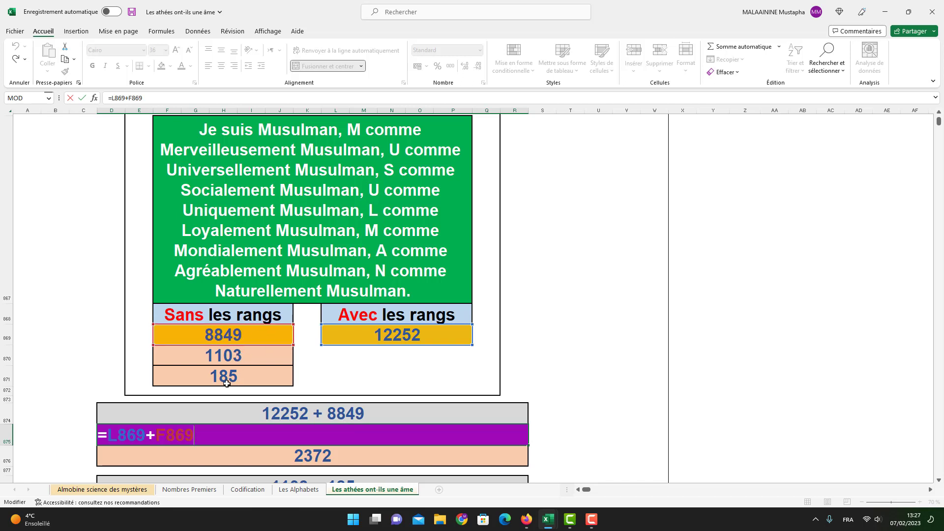
pyautogui.press('Escape')
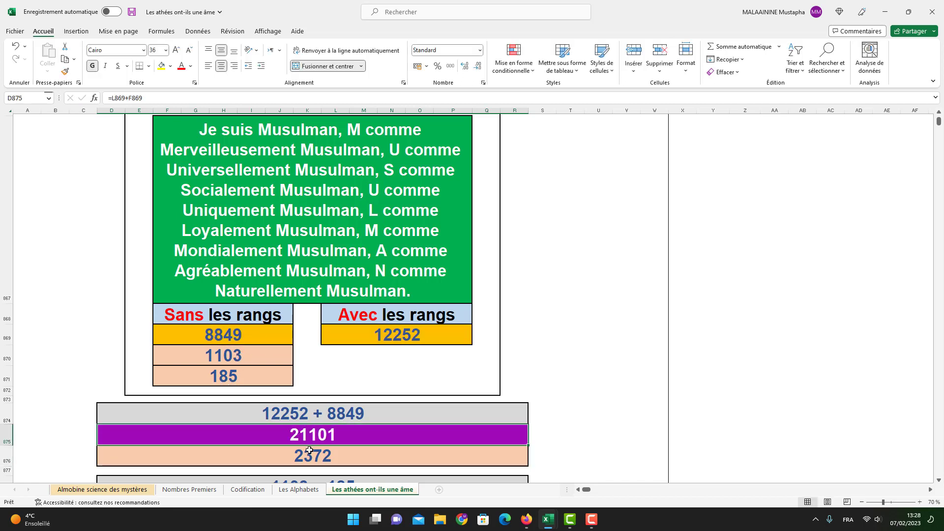
pyautogui.click(305, 457)
# - Open the "1103 + 185" formula in D879, highlight its source cells F870 and F871, and select the result
pyautogui.scroll(-1, 323, 457)
pyautogui.doubleClick(328, 450)
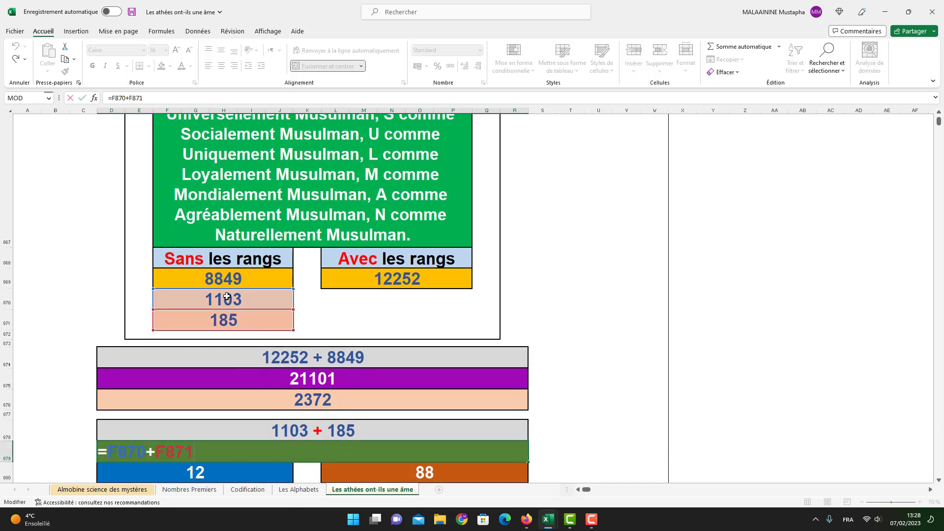
pyautogui.press('Return')
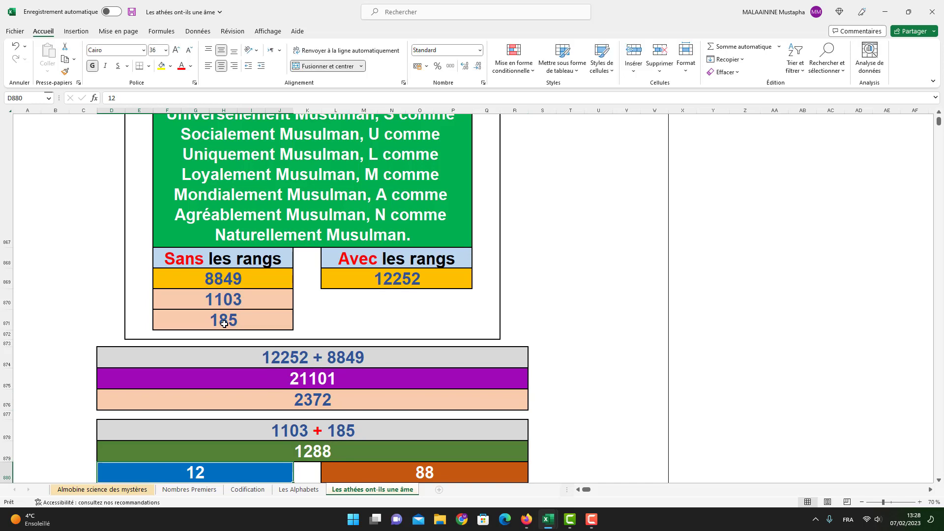
pyautogui.moveTo(224, 299); pyautogui.dragTo(231, 324)
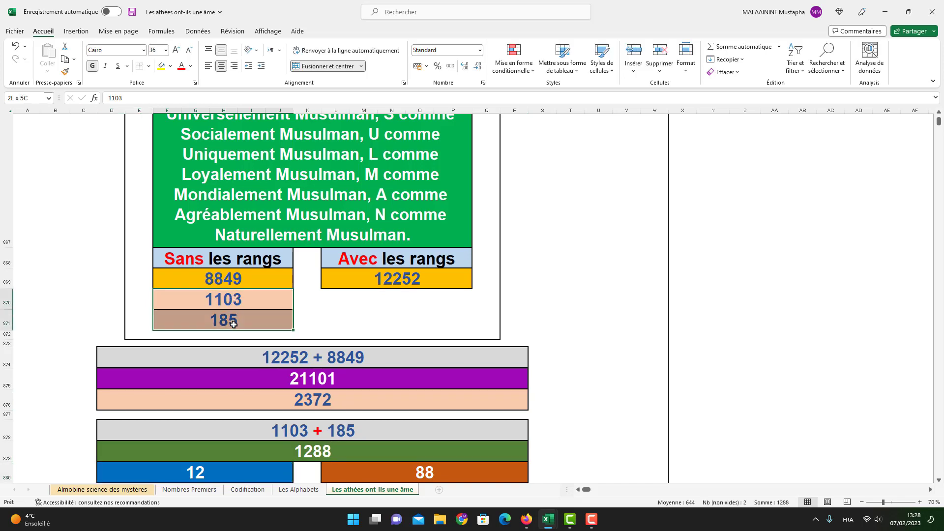
pyautogui.click(313, 457)
# - Select the value in D880 and highlight the "Dieu" letter-value table in rows 883 and 884
pyautogui.scroll(-1, 312, 457)
pyautogui.click(211, 446)
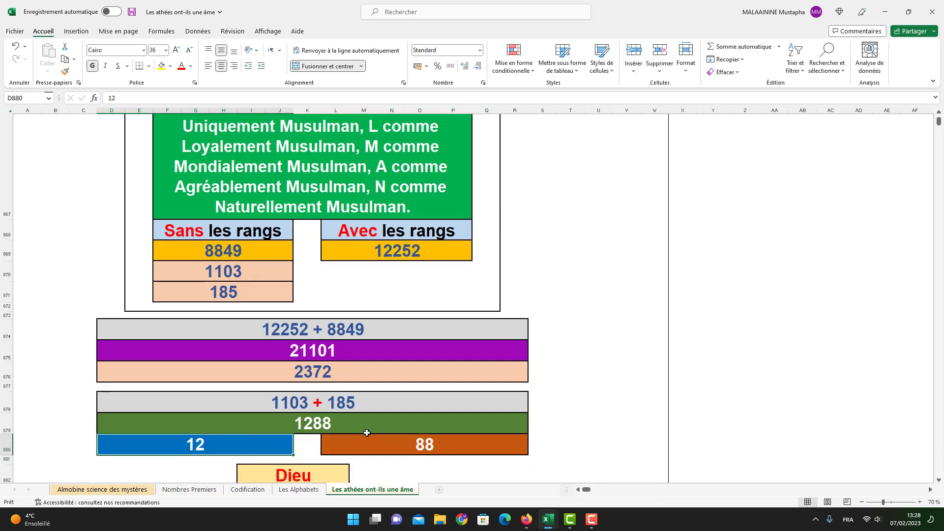
pyautogui.scroll(-3, 393, 443)
pyautogui.moveTo(170, 385); pyautogui.dragTo(369, 414)
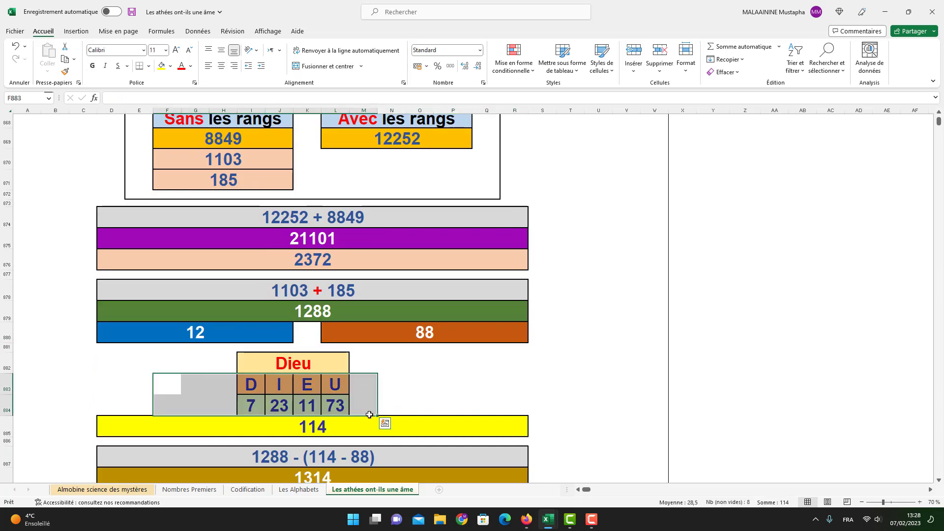
# - Open the formula in D888 to show its source cells D879, D885 and L880, and close it
pyautogui.scroll(-1, 367, 444)
pyautogui.doubleClick(314, 450)
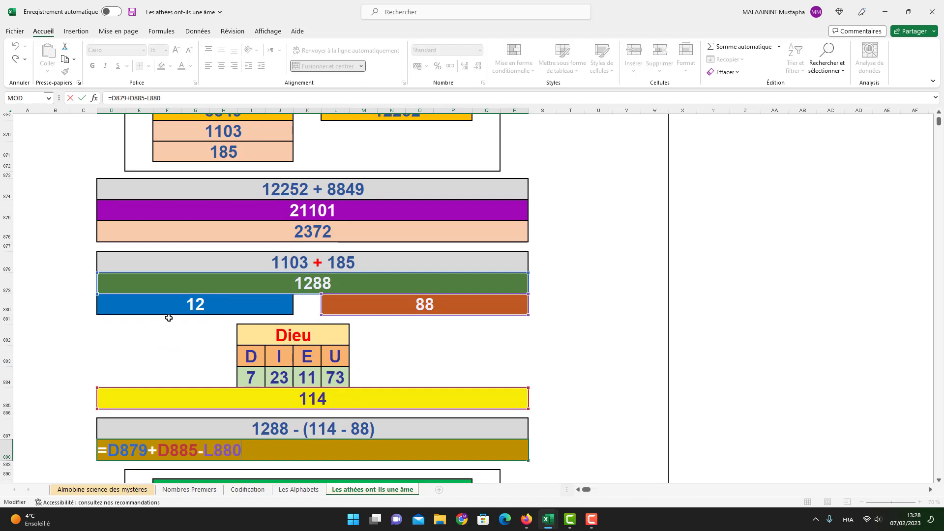
pyautogui.press('Return')
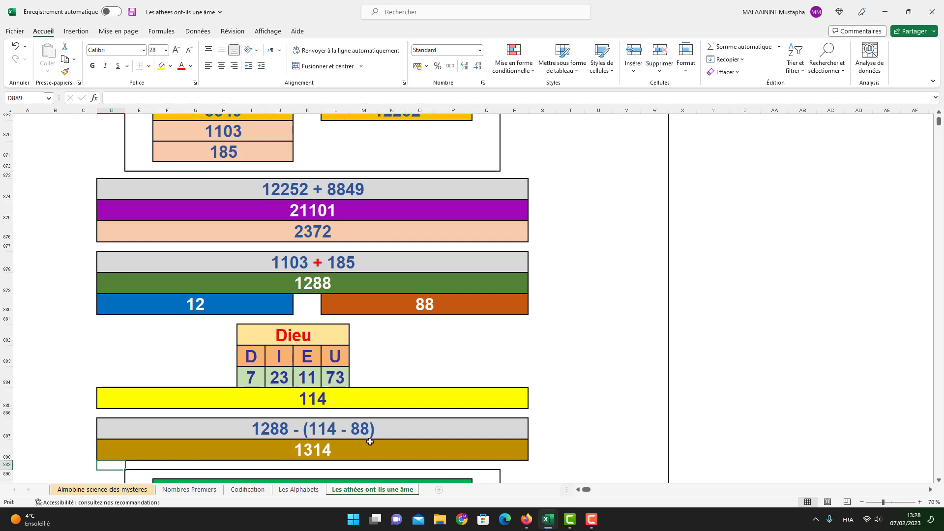
# - Highlight the full-name block with its "759 + 555" sum in rows 891 to 897
pyautogui.scroll(-3, 226, 385)
pyautogui.moveTo(101, 328); pyautogui.dragTo(467, 432)
pyautogui.scroll(3, 477, 433)
pyautogui.scroll(2, 477, 433)
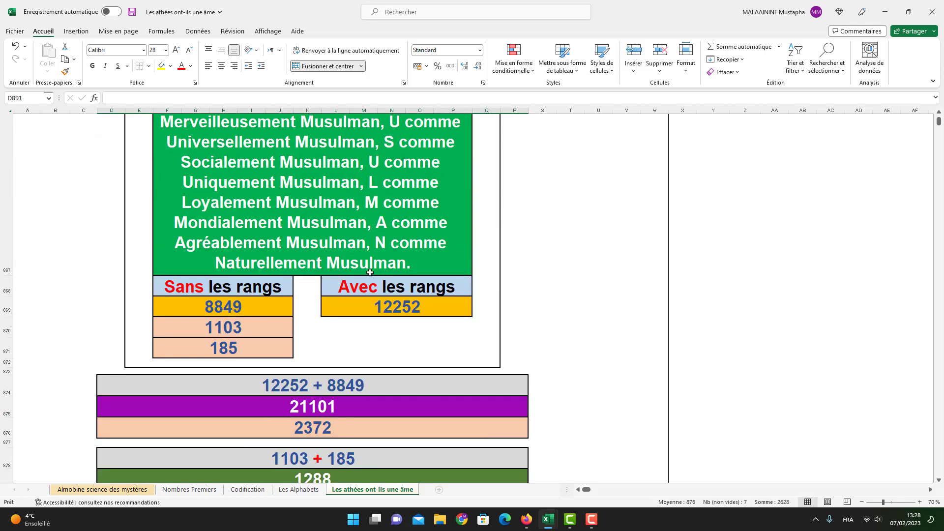
# - Review the "Je suis Musulman" block in F867 and the sums around it, and highlight the name block in rows 890 to 897
pyautogui.click(361, 235)
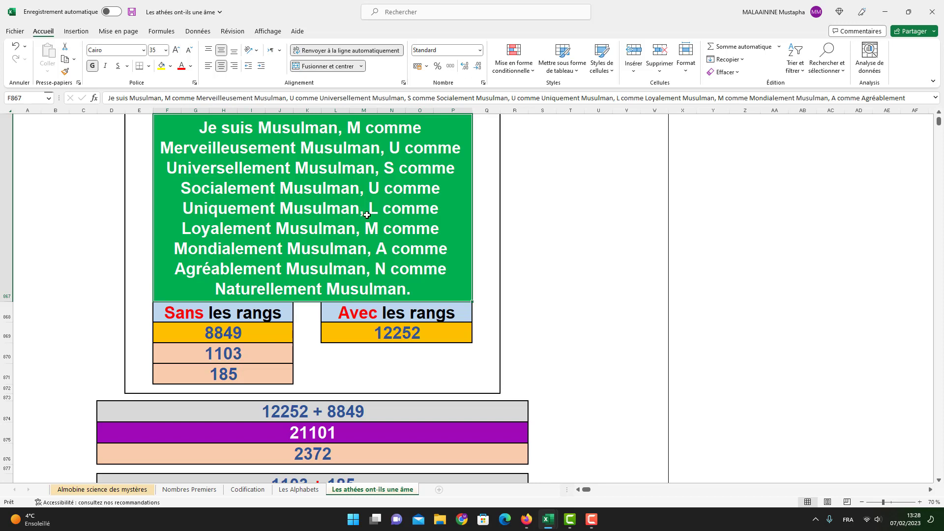
pyautogui.scroll(3, 367, 214)
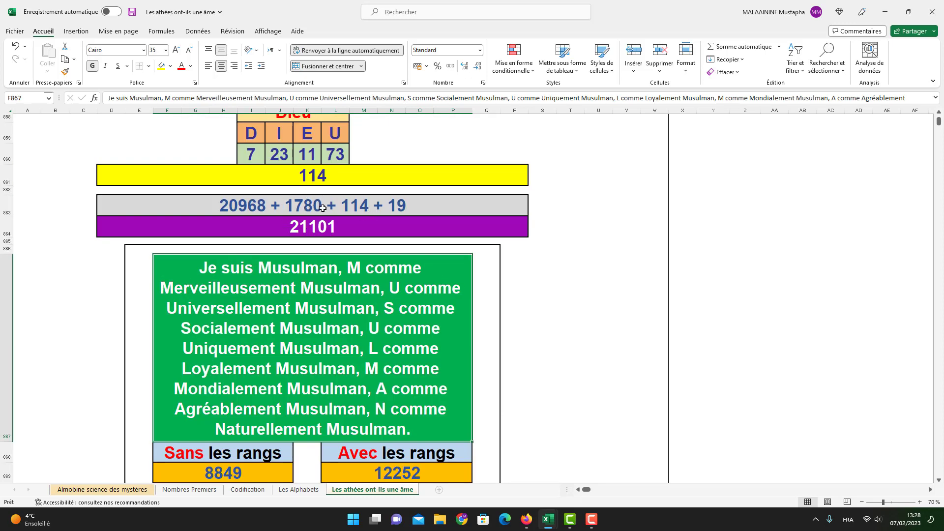
pyautogui.scroll(-6, 313, 207)
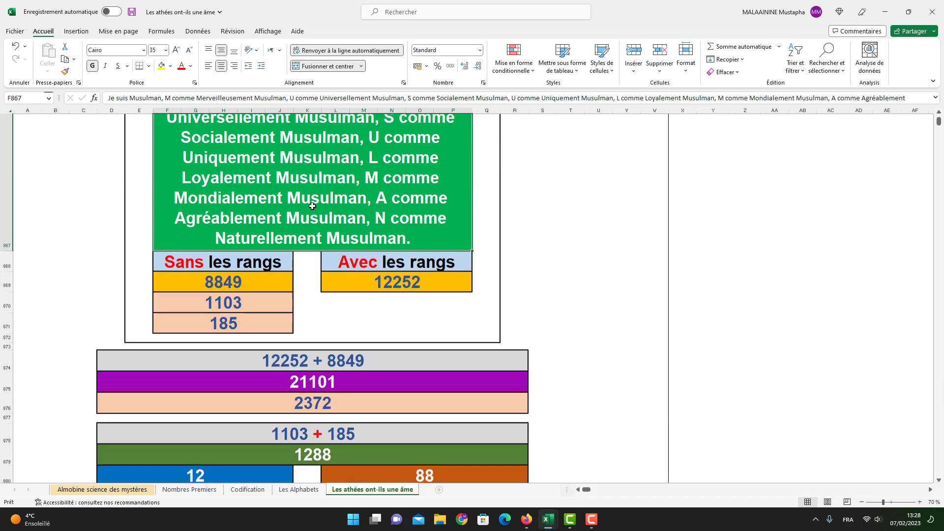
pyautogui.scroll(-2, 312, 207)
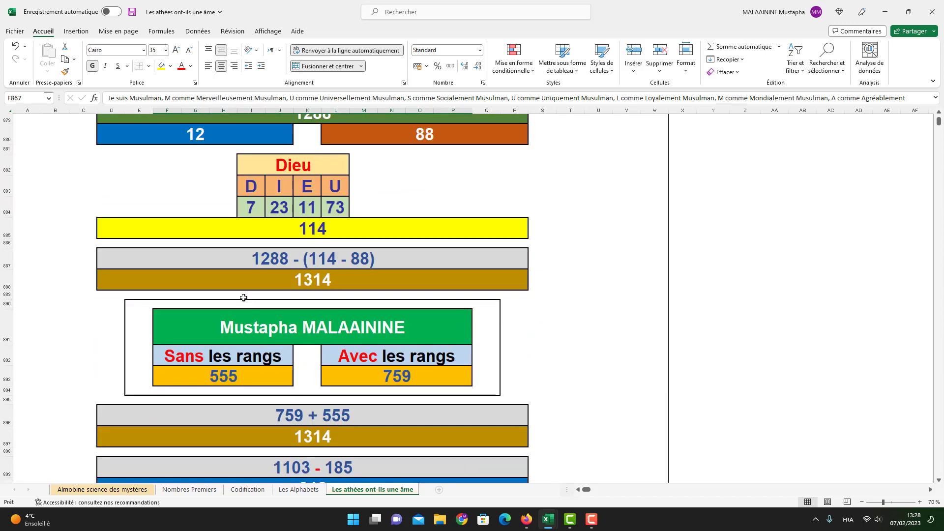
pyautogui.moveTo(105, 304); pyautogui.dragTo(453, 428)
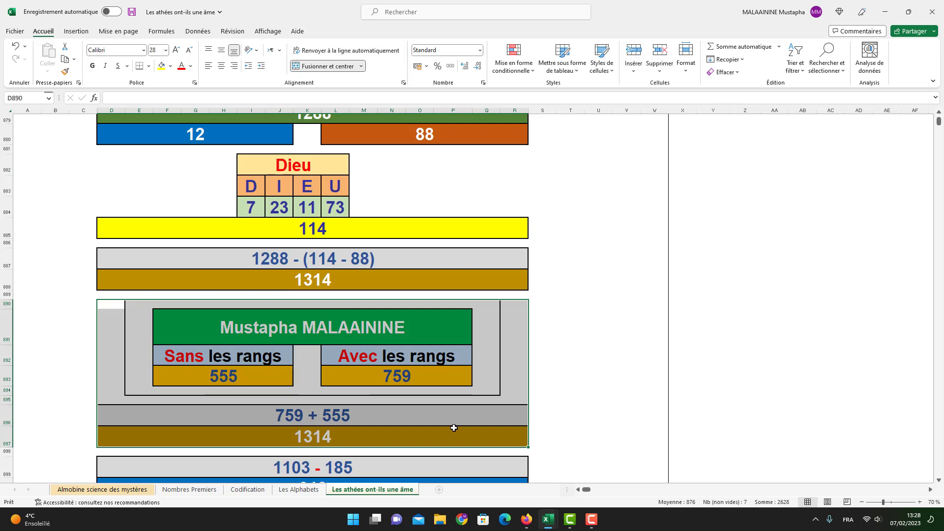
# - Open the "1103 - 185" formula in D900 and trace it to F870 and F871 below the "Je suis Musulman" block
pyautogui.scroll(-1, 333, 450)
pyautogui.click(333, 451)
pyautogui.doubleClick(364, 450)
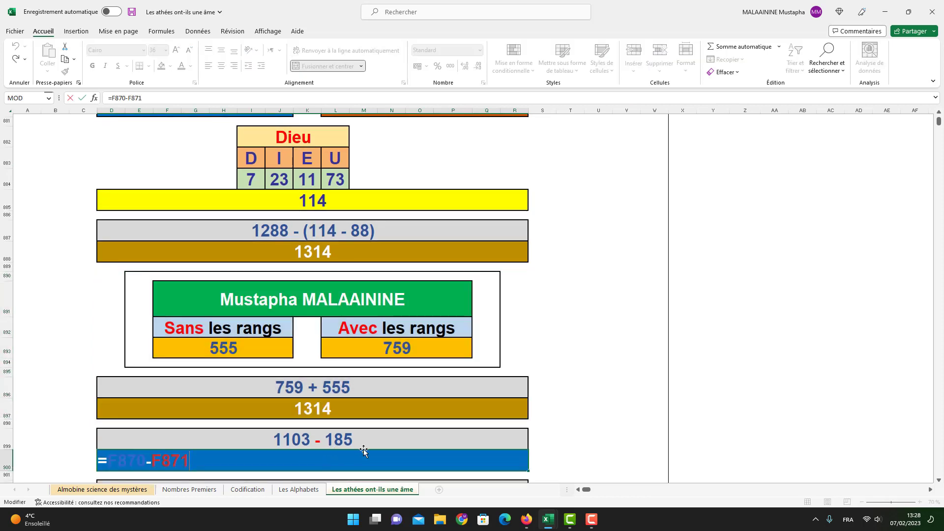
pyautogui.scroll(3, 368, 445)
pyautogui.scroll(2, 375, 440)
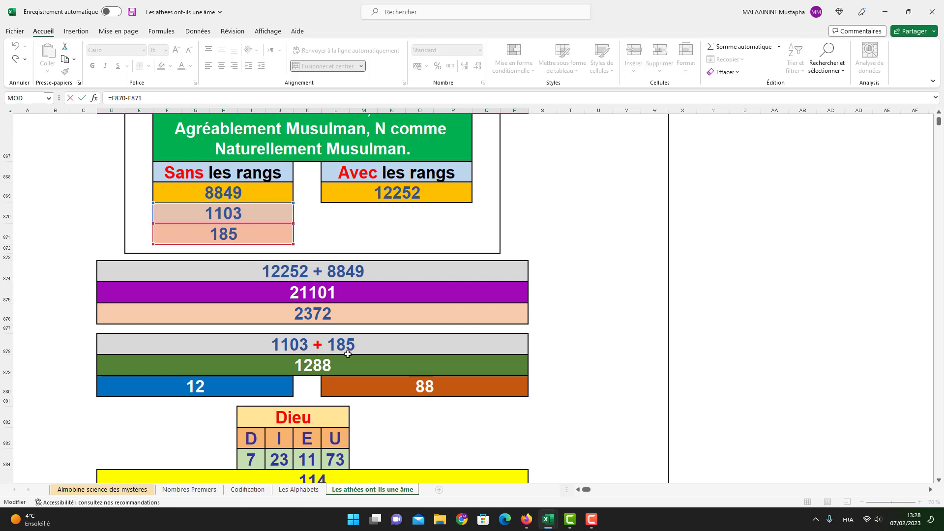
pyautogui.press('Return')
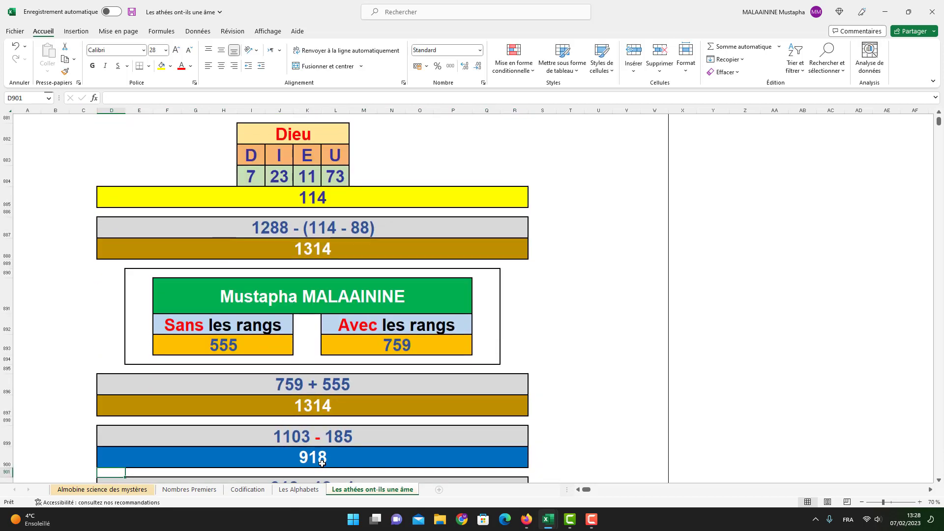
# - Open the "918 - 12 - 1" formula in D903 and trace its terms to D900, D880 and the "Quot 114" value in D837
pyautogui.scroll(-1, 322, 463)
pyautogui.doubleClick(317, 459)
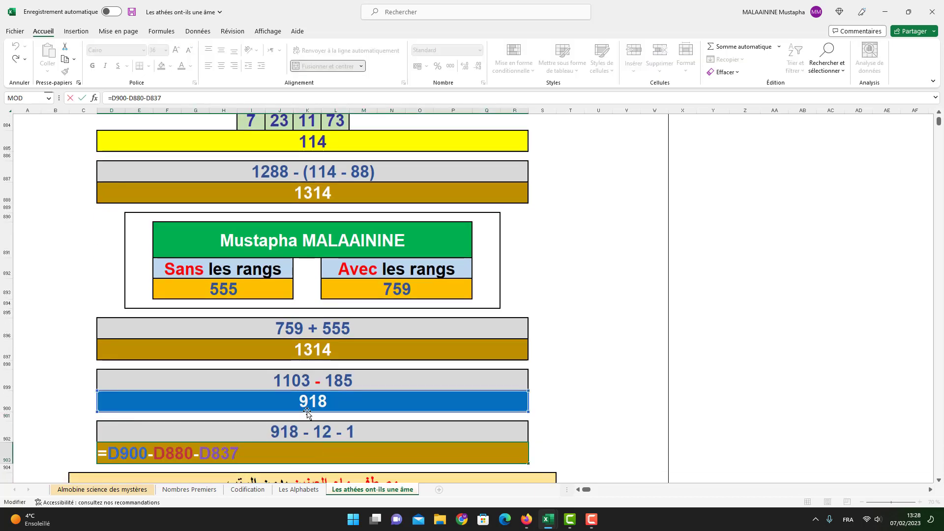
pyautogui.scroll(4, 307, 410)
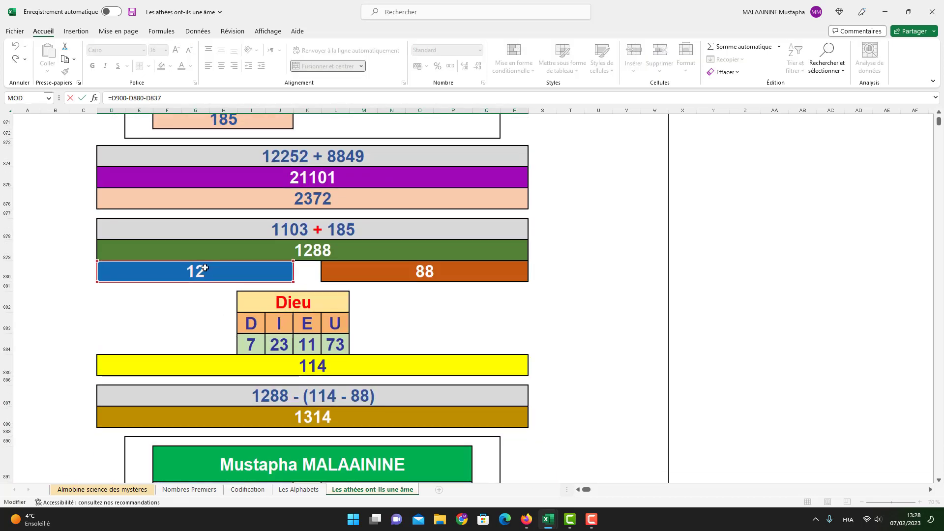
pyautogui.scroll(12, 205, 268)
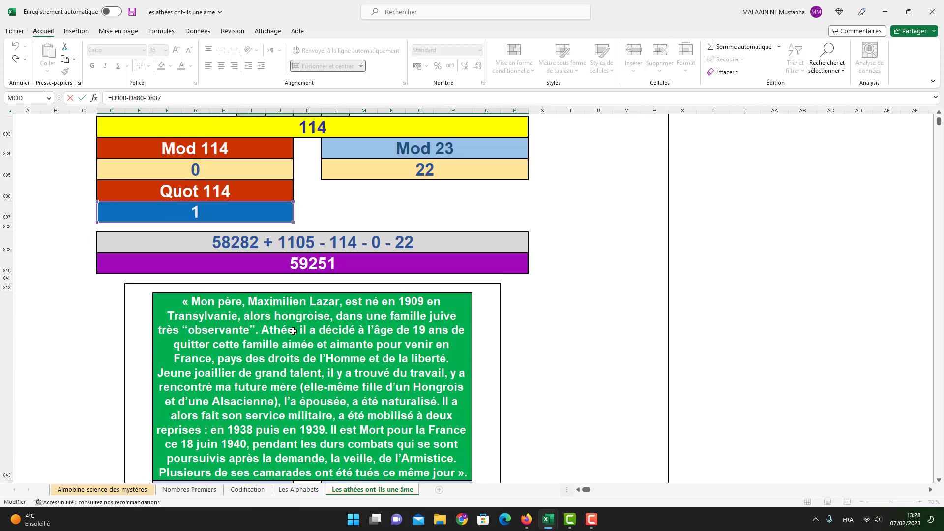
pyautogui.scroll(1, 206, 256)
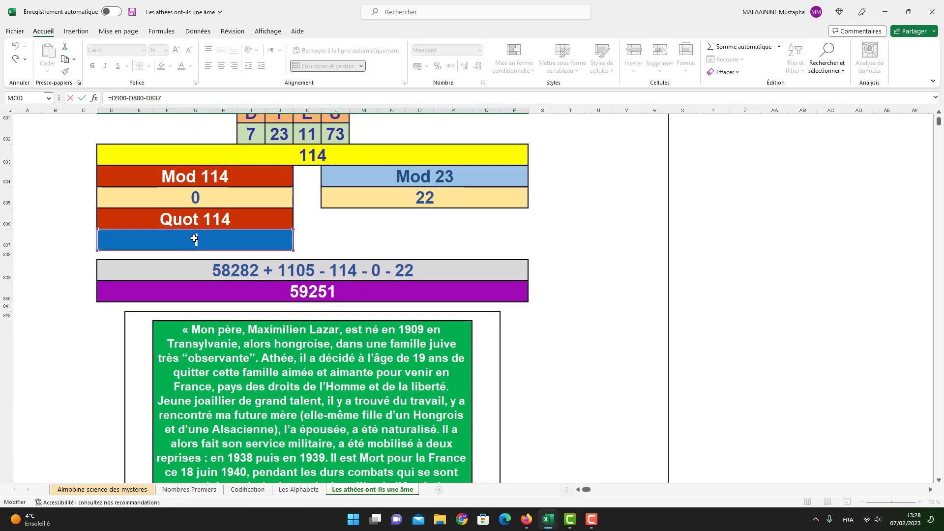
pyautogui.press('Return')
# - Highlight the Arabic name's letter-value table in rows 905 to 908 and compare it with the Latin name block in rows 891 to 897
pyautogui.scroll(-3, 168, 328)
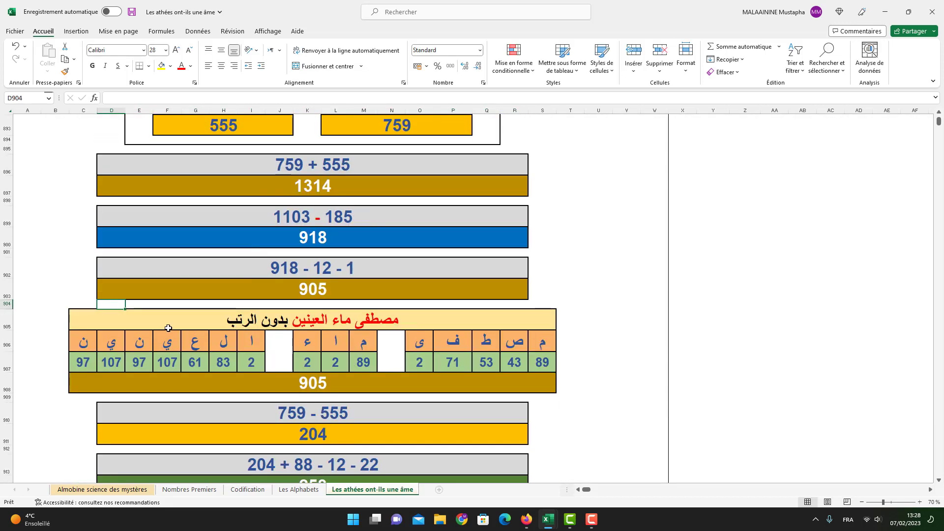
pyautogui.moveTo(168, 328); pyautogui.dragTo(243, 383)
pyautogui.scroll(3, 243, 368)
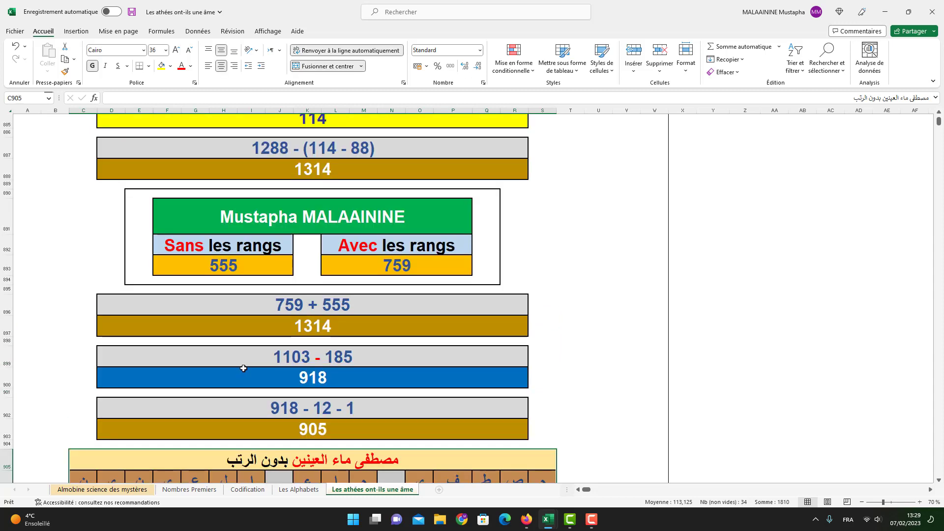
pyautogui.scroll(1, 246, 361)
pyautogui.moveTo(263, 274); pyautogui.dragTo(258, 381)
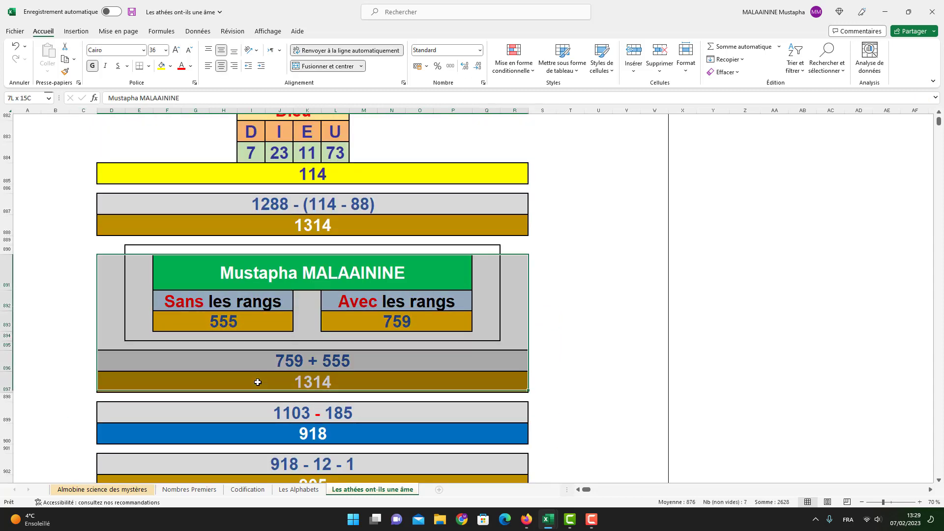
pyautogui.scroll(-3, 263, 374)
pyautogui.scroll(-1, 264, 365)
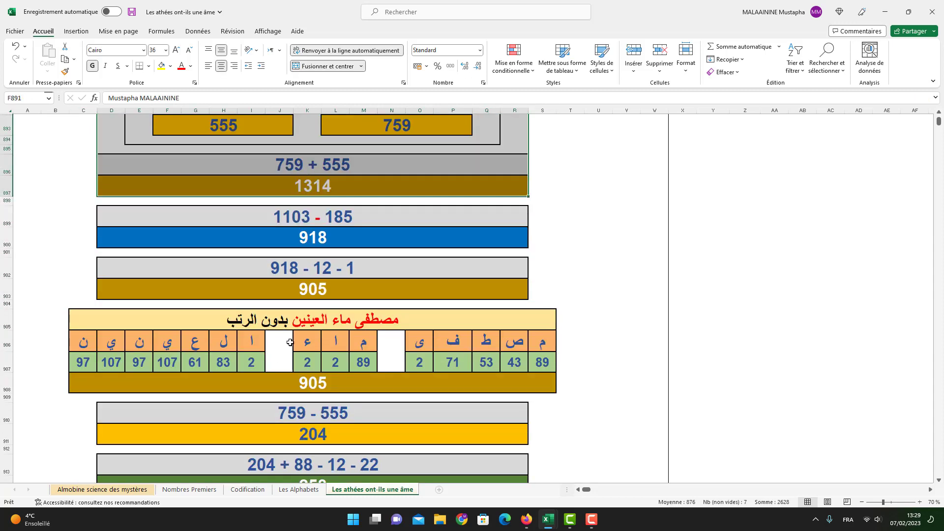
pyautogui.moveTo(290, 325); pyautogui.dragTo(282, 379)
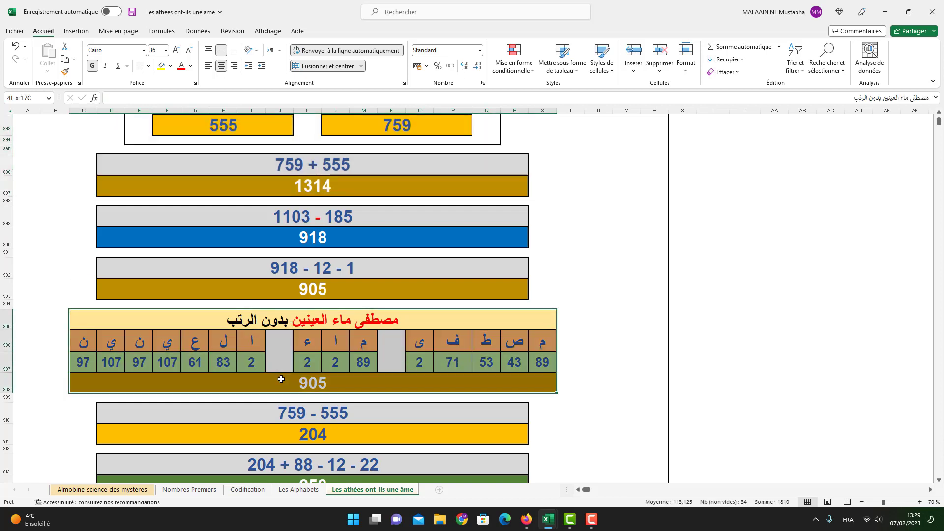
# - Open the "759 - 555" formula in D911 and trace it to L893 and F893 in the name block
pyautogui.doubleClick(344, 439)
pyautogui.scroll(3, 346, 438)
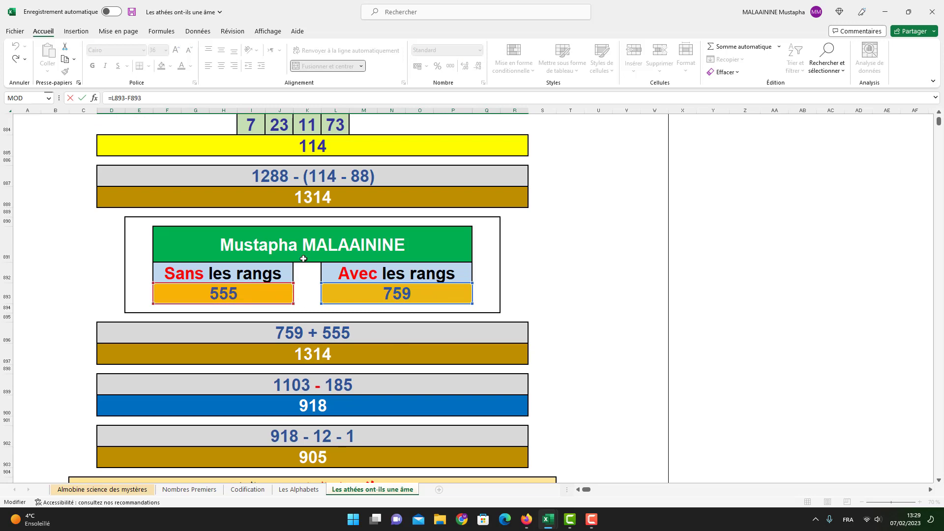
pyautogui.press('Return')
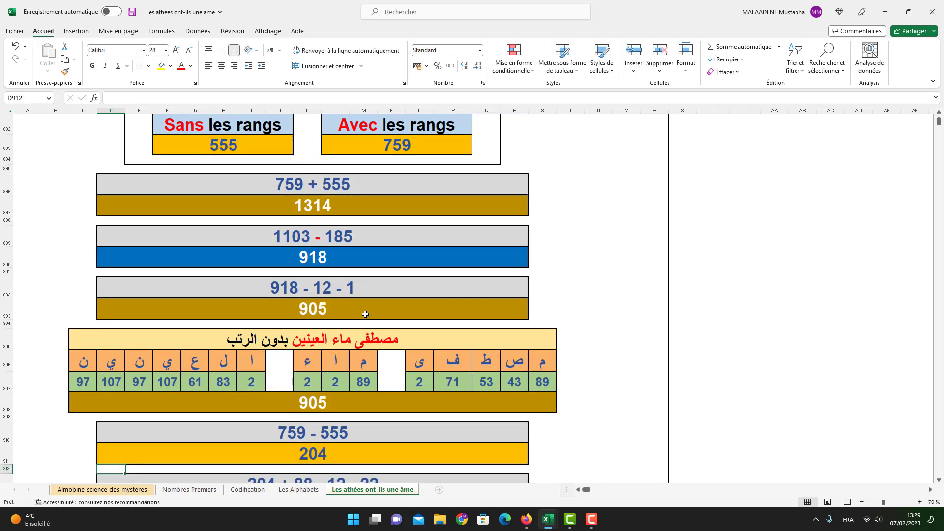
# - Open the "204 + 88 - 12 - 22" formula in D914 and trace its terms to D911, L880, D880 and the "Mod 23" value in L835
pyautogui.scroll(-1, 327, 451)
pyautogui.doubleClick(327, 452)
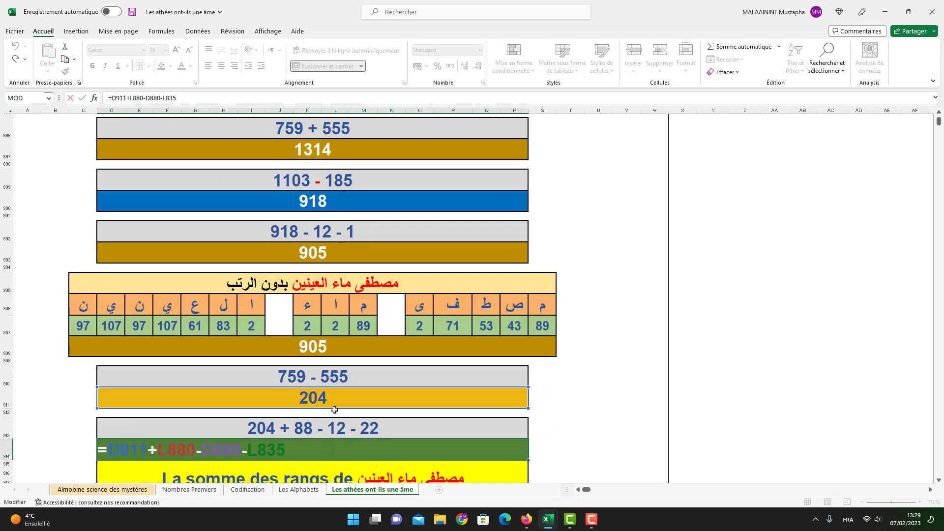
pyautogui.scroll(5, 423, 396)
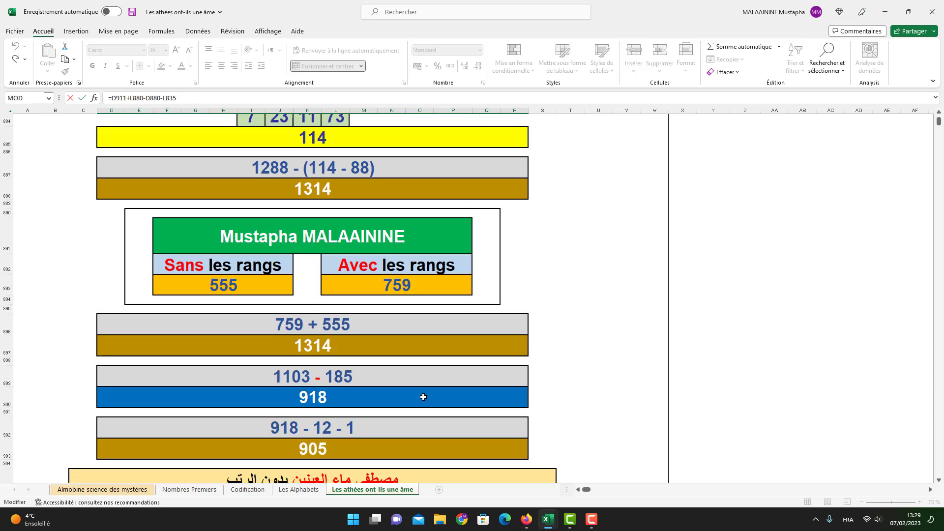
pyautogui.scroll(4, 423, 397)
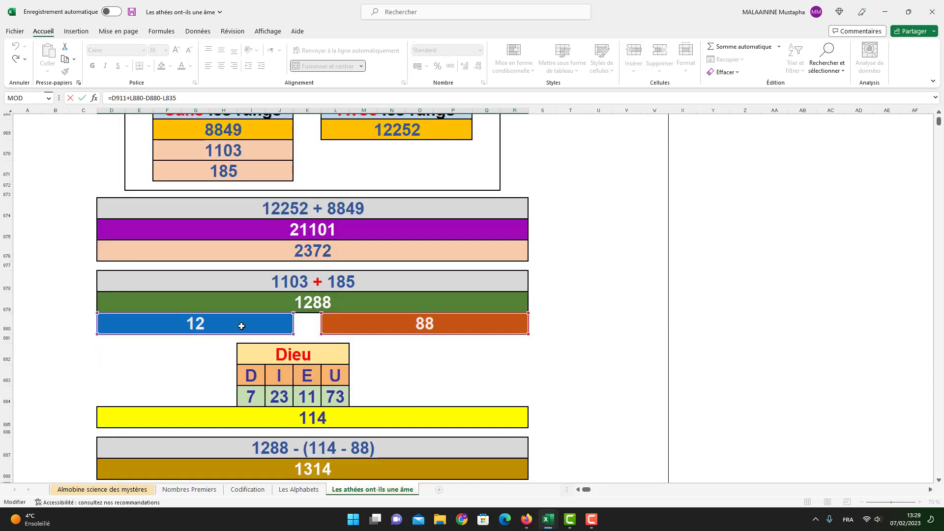
pyautogui.scroll(7, 406, 327)
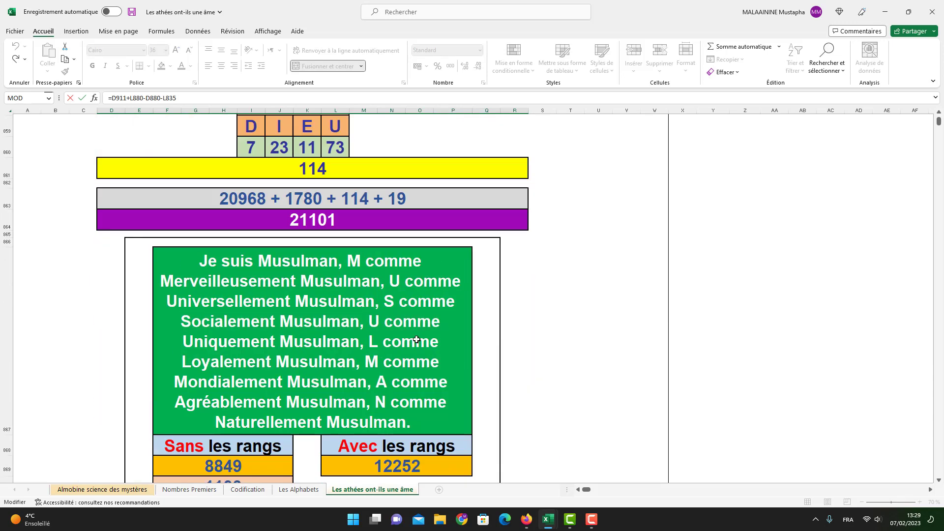
pyautogui.scroll(-6, 432, 354)
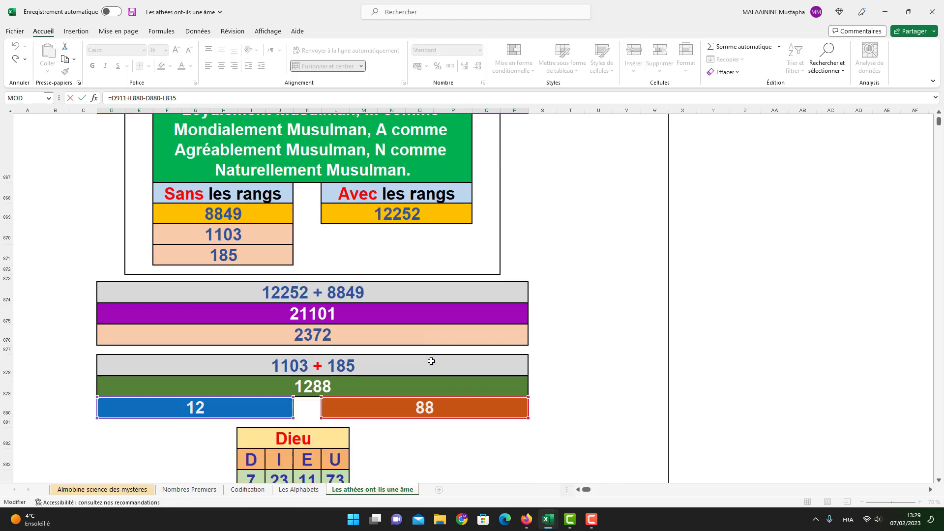
pyautogui.scroll(-10, 303, 378)
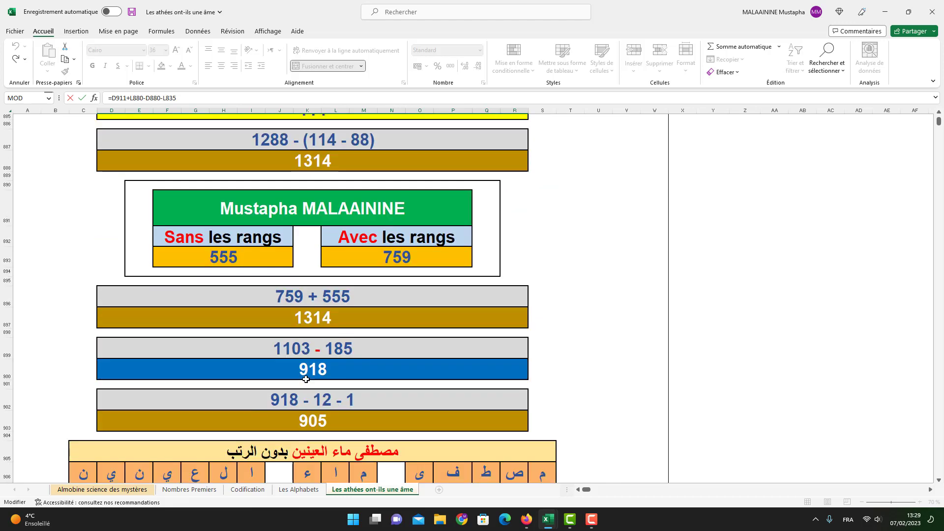
pyautogui.scroll(-1, 307, 378)
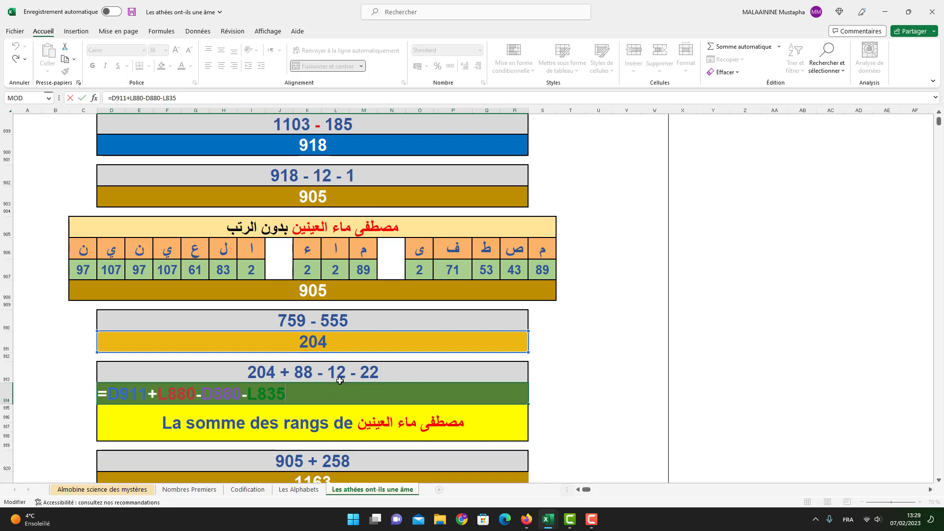
pyautogui.scroll(8, 383, 381)
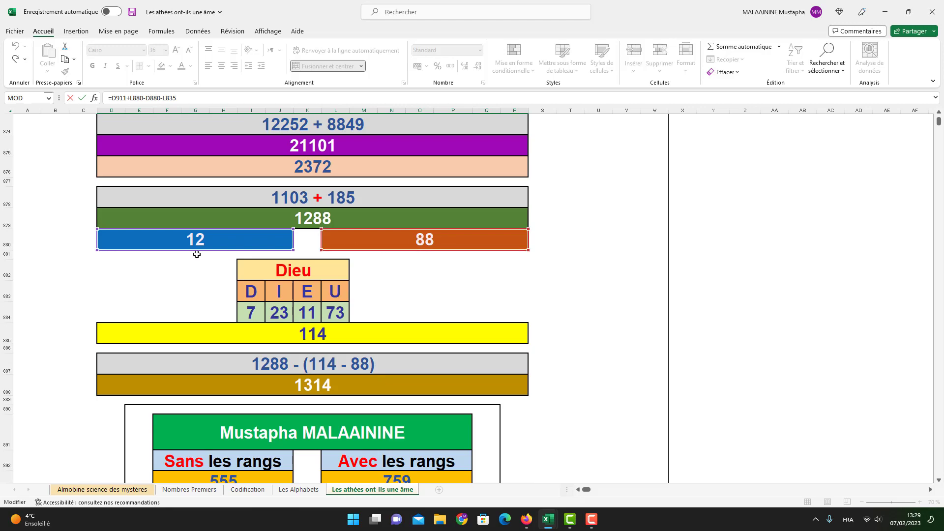
pyautogui.scroll(10, 378, 336)
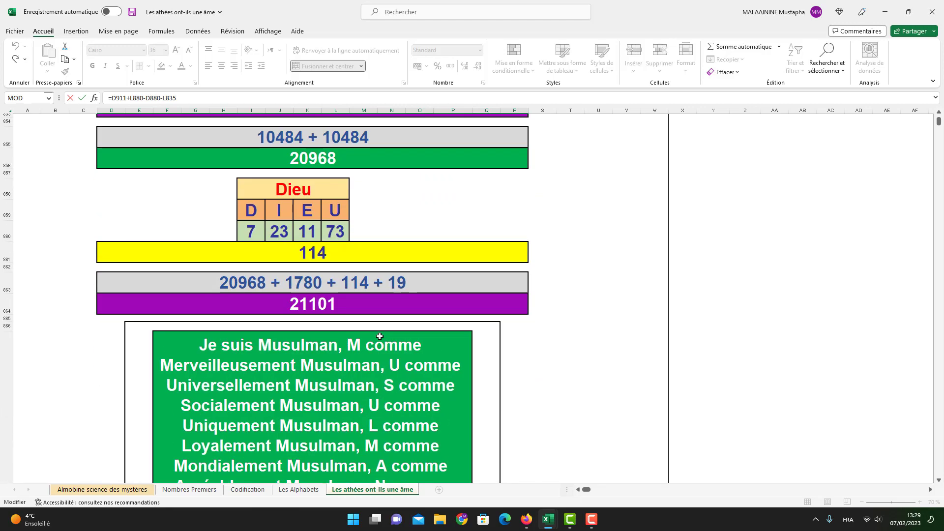
pyautogui.scroll(6, 380, 336)
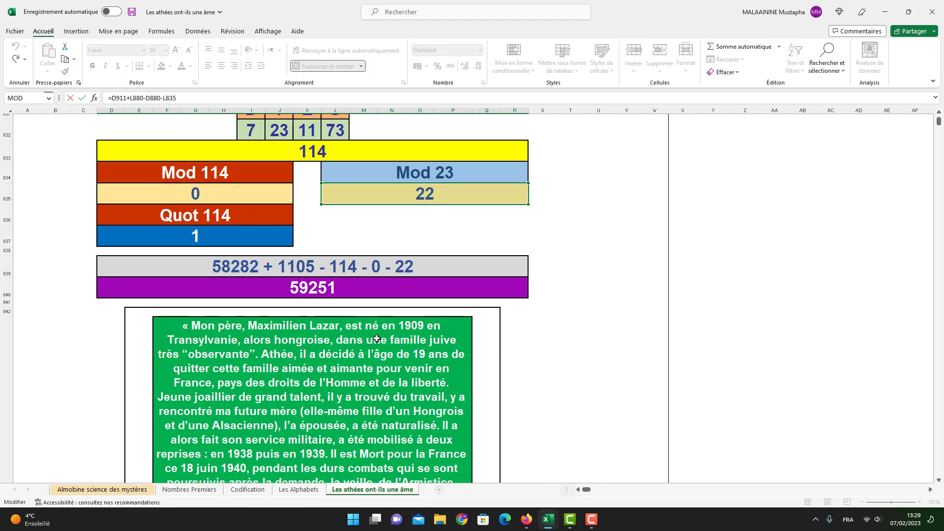
pyautogui.scroll(1, 377, 339)
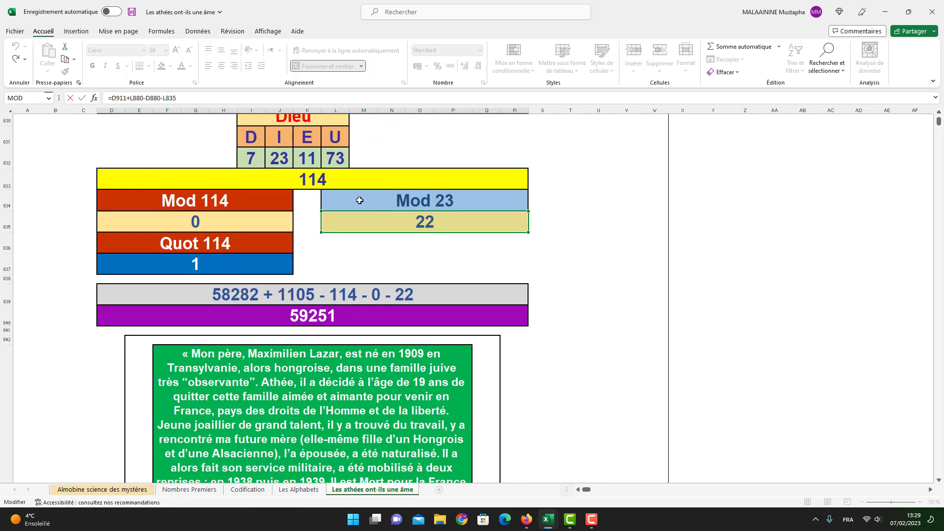
pyautogui.press('Return')
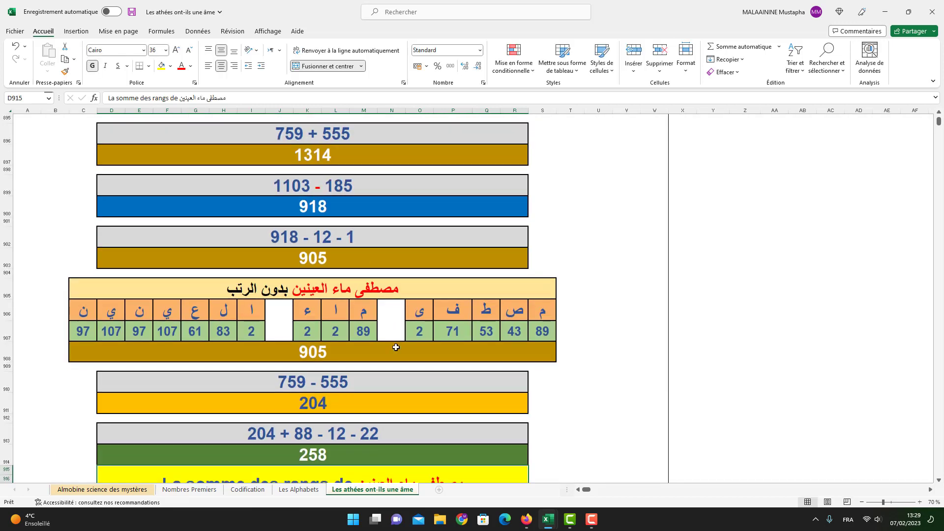
# - Open the "905 + 258" formula in D921 and trace it to C908 and D914
pyautogui.scroll(-2, 318, 459)
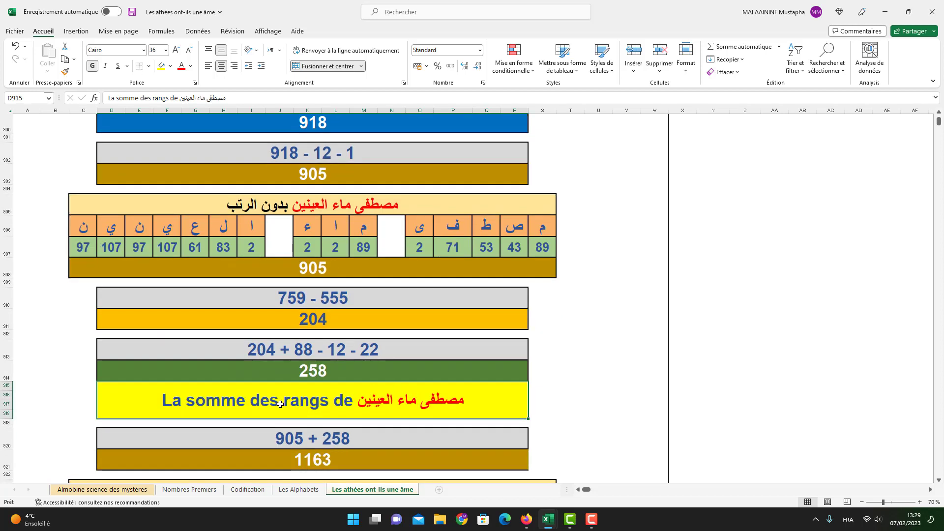
pyautogui.doubleClick(334, 458)
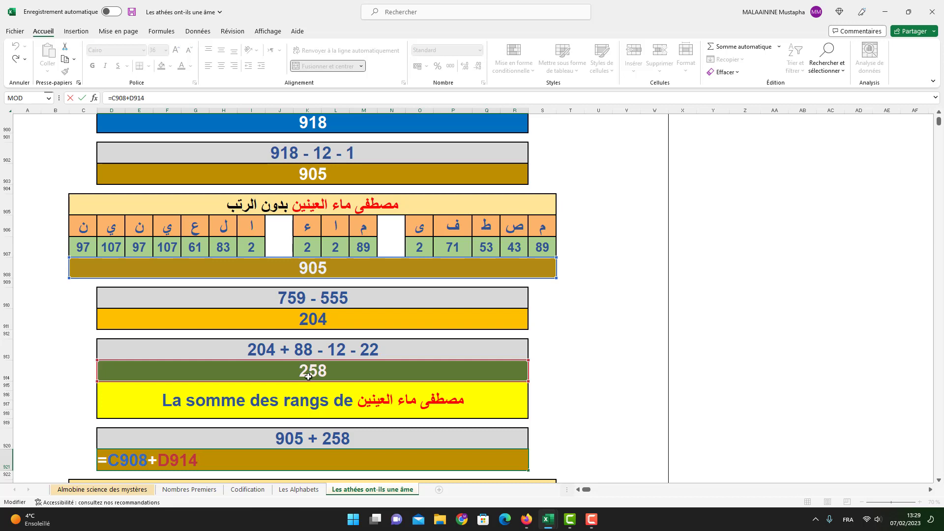
pyautogui.press('Return')
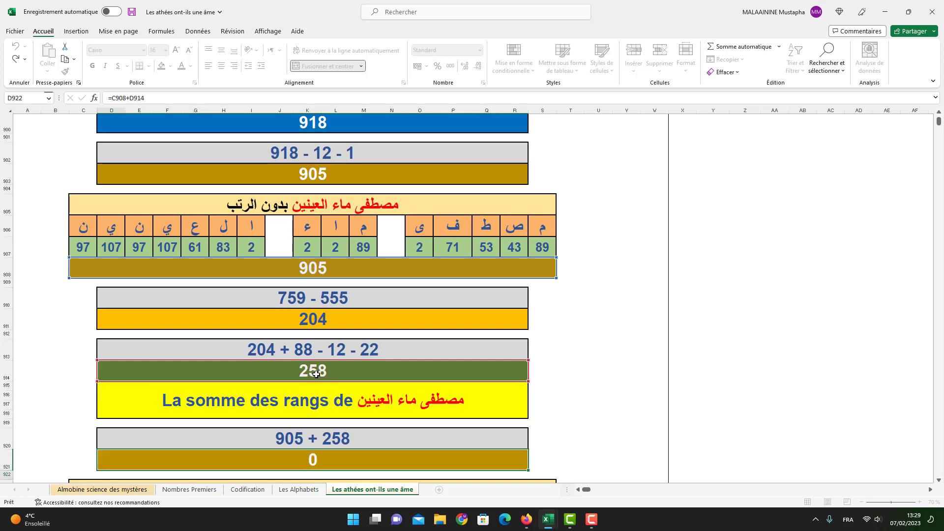
# - Highlight the Arabic name's table with ranks in rows 923 to 928 and check the values in C928 and C929
pyautogui.scroll(-5, 317, 374)
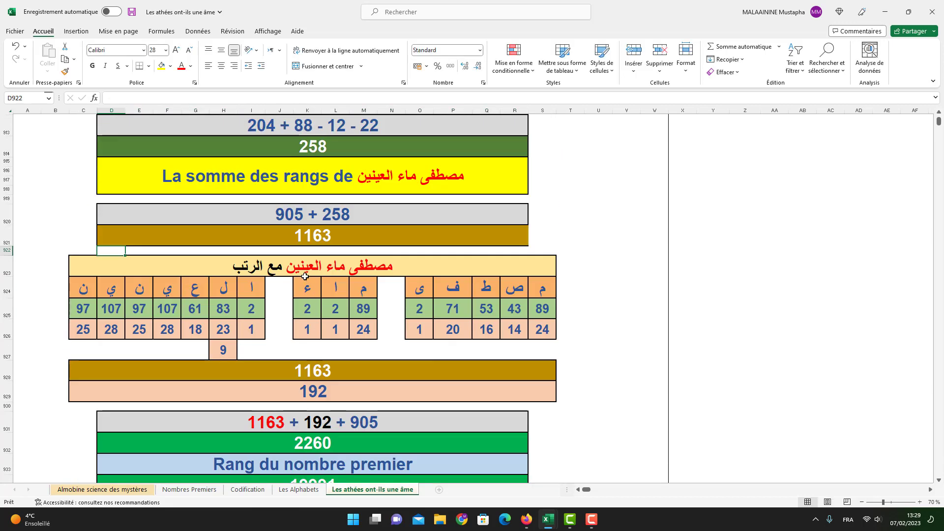
pyautogui.moveTo(305, 273); pyautogui.dragTo(300, 372)
pyautogui.click(300, 372)
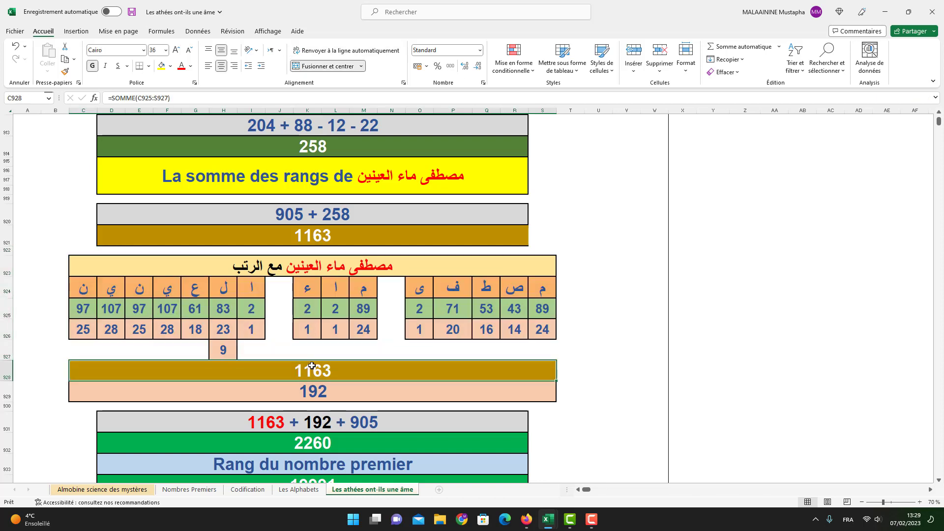
pyautogui.click(312, 390)
# - Open the "1163 + 192 + 905" formula in D932 and trace it to C928, C929 and C908
pyautogui.doubleClick(305, 444)
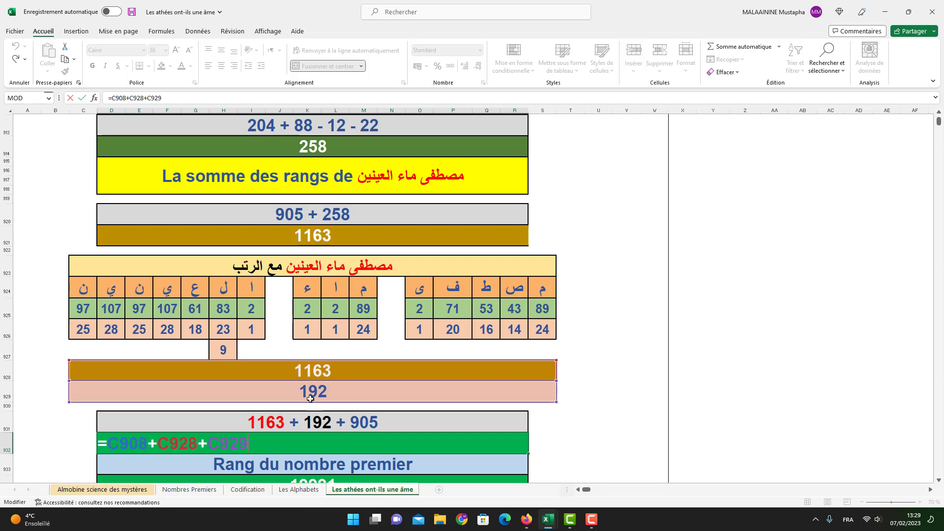
pyautogui.scroll(3, 339, 398)
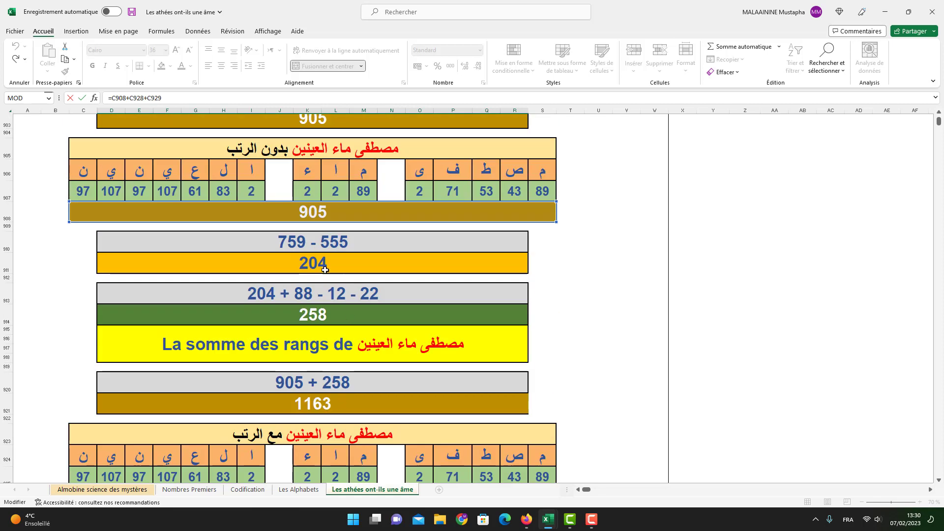
pyautogui.press('Return')
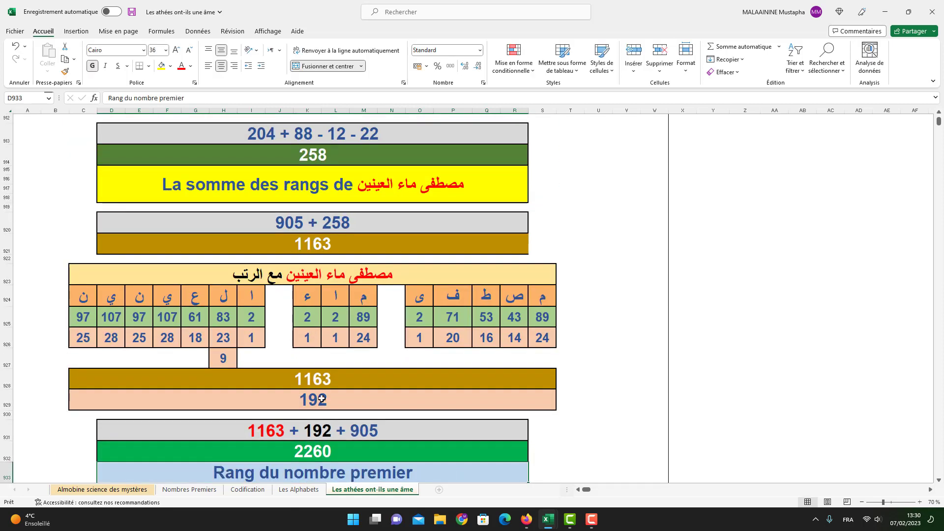
# - Check the "Rang du nombre premier" value in D934, and trace the D937 formula to D934, D932, C928, D880 and D837
pyautogui.scroll(-1, 301, 441)
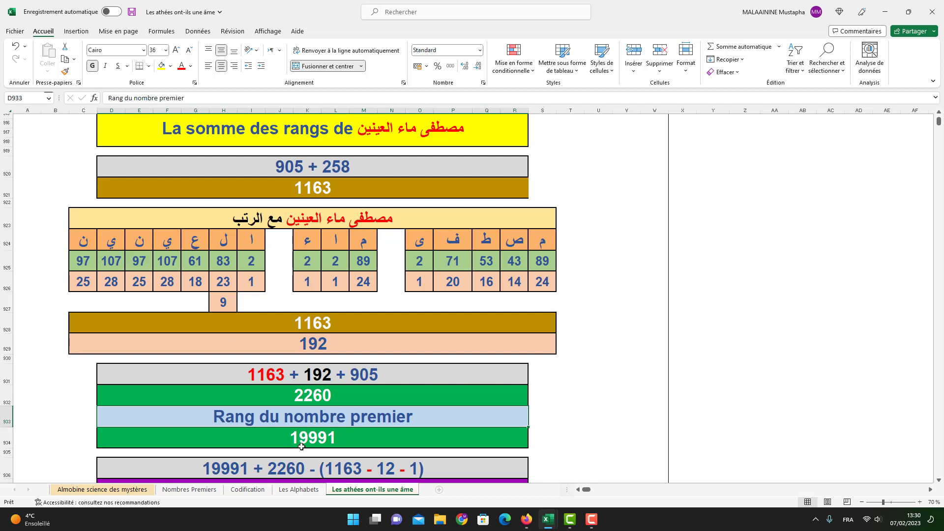
pyautogui.click(306, 444)
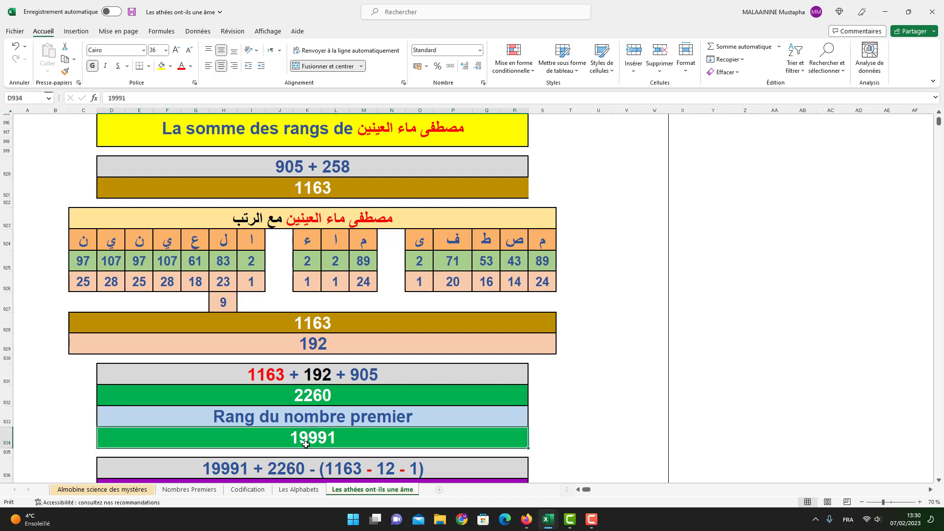
pyautogui.scroll(-1, 336, 444)
pyautogui.doubleClick(331, 434)
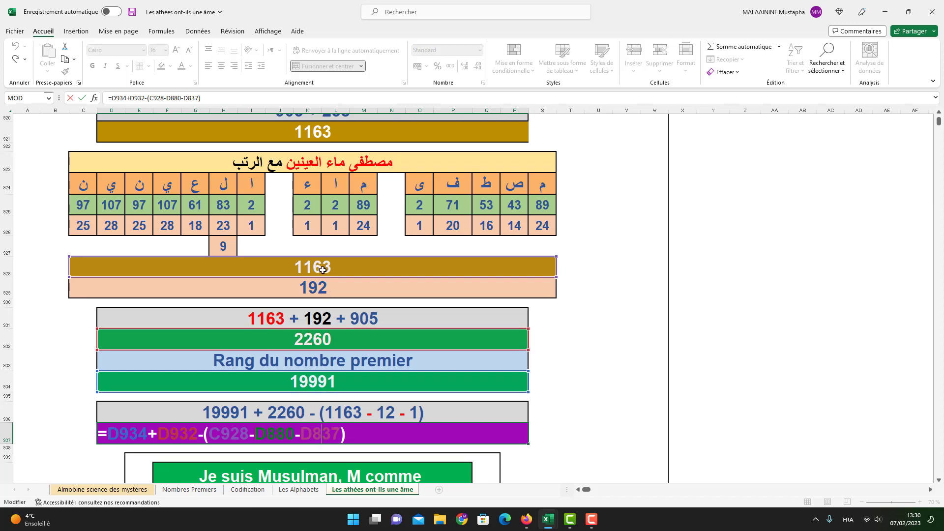
pyautogui.scroll(15, 329, 278)
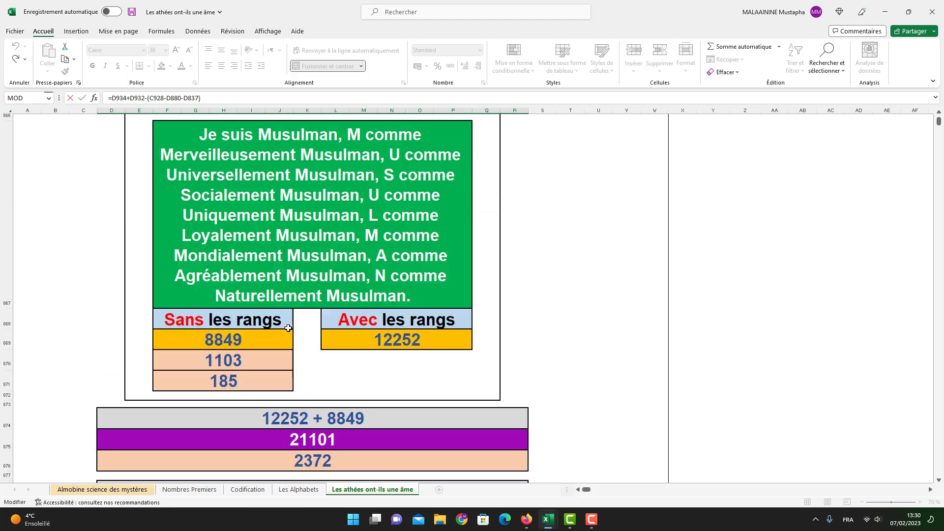
pyautogui.scroll(10, 292, 329)
pyautogui.scroll(3, 292, 329)
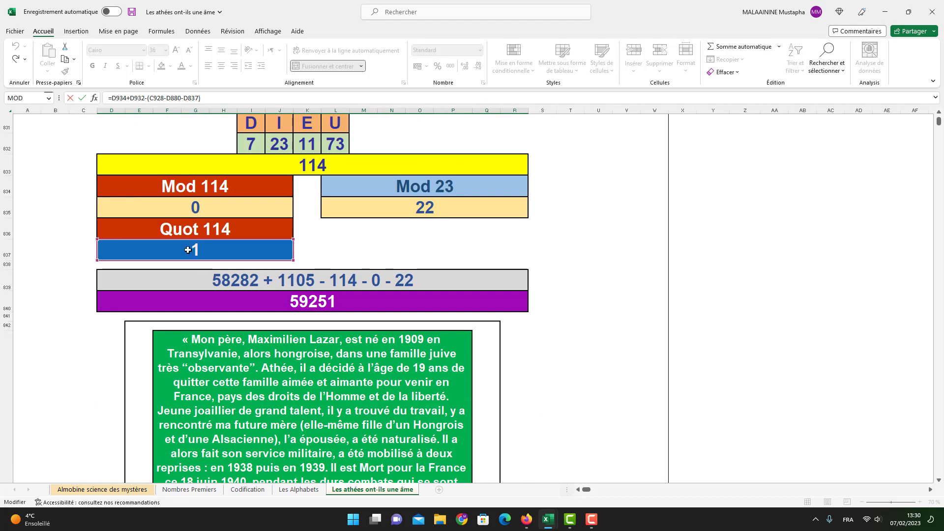
pyautogui.press('Return')
# - Review the repeated "Je suis Musulman" block in rows 940 to 944 and check D948 and D949 under "12252 + 8849"
pyautogui.scroll(-3, 424, 441)
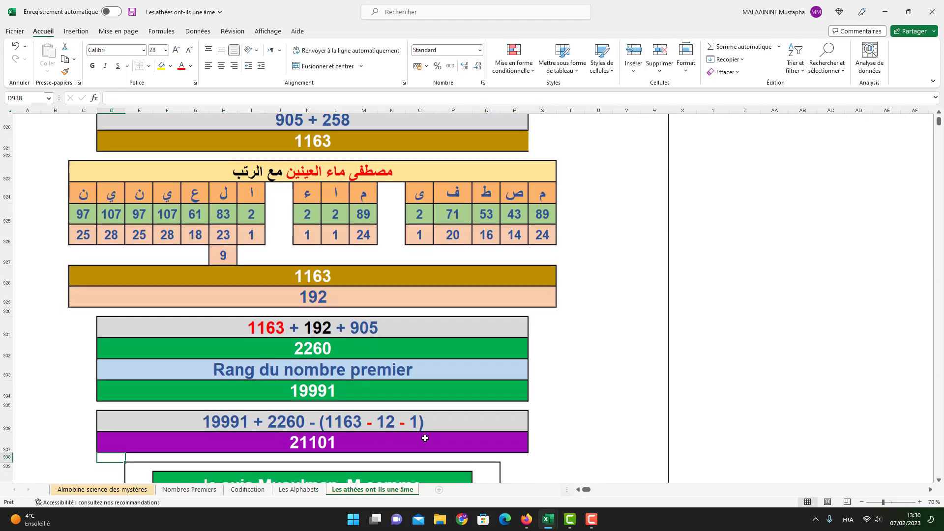
pyautogui.scroll(-2, 423, 441)
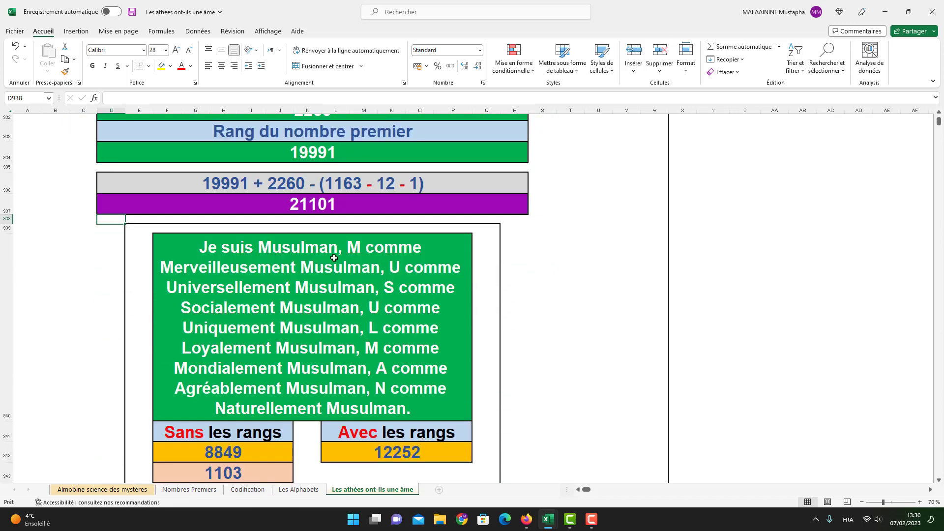
pyautogui.scroll(-2, 391, 284)
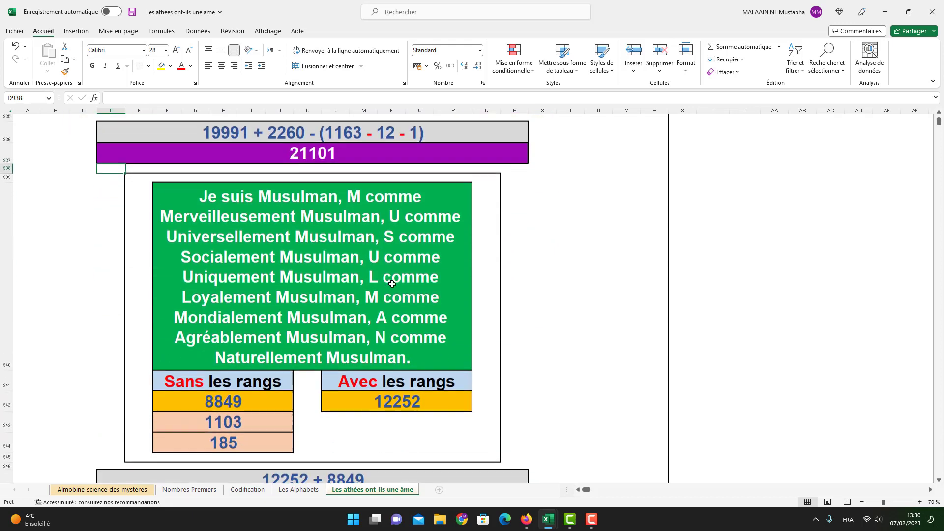
pyautogui.scroll(-1, 369, 316)
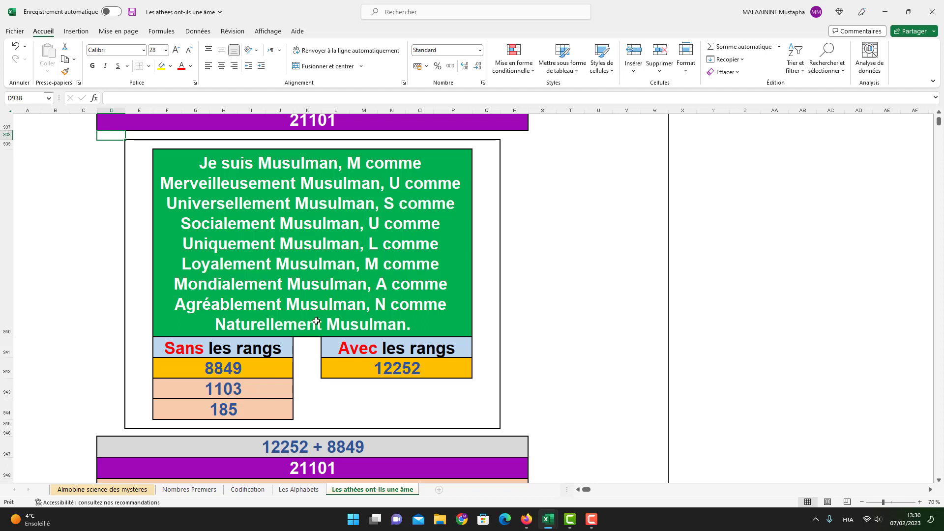
pyautogui.scroll(-1, 318, 317)
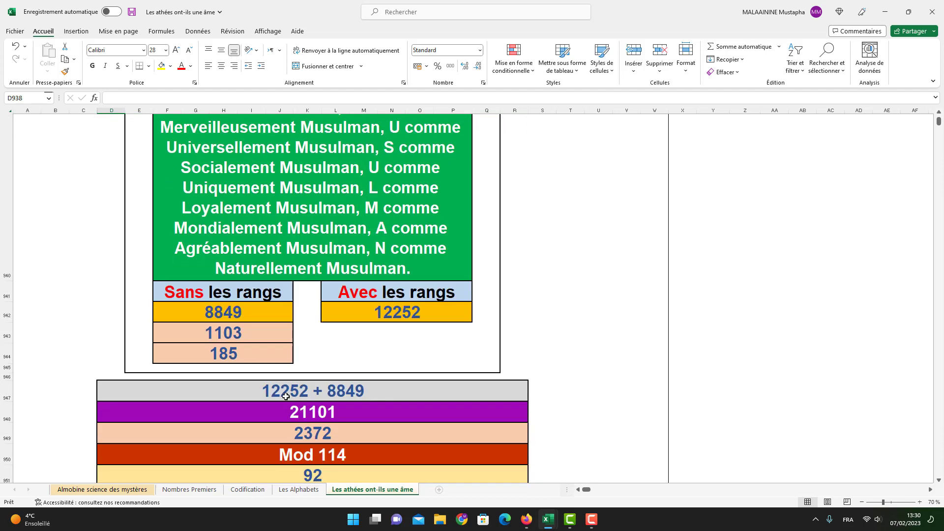
pyautogui.click(295, 416)
pyautogui.click(301, 427)
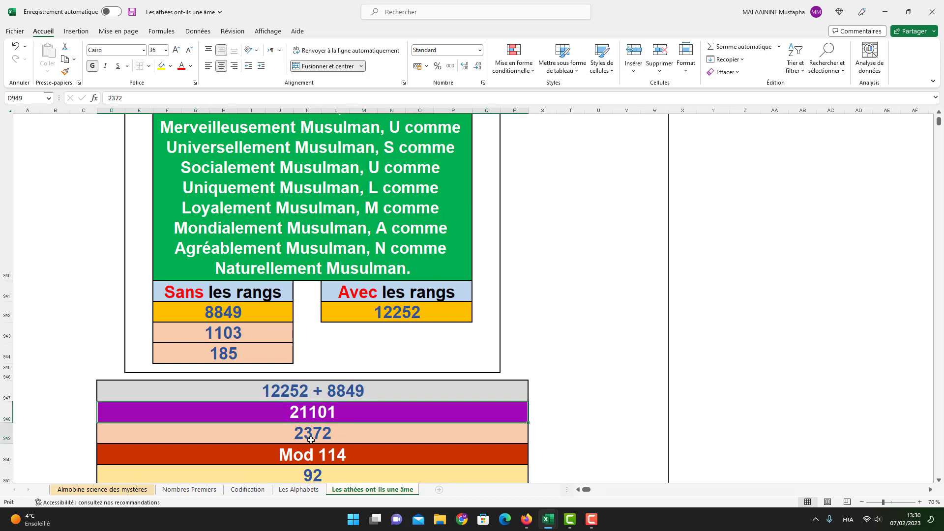
# - Select the "Mod 114" label in D950 and inspect the MOD formula in D951 that refers to D949
pyautogui.scroll(-1, 312, 437)
pyautogui.click(345, 423)
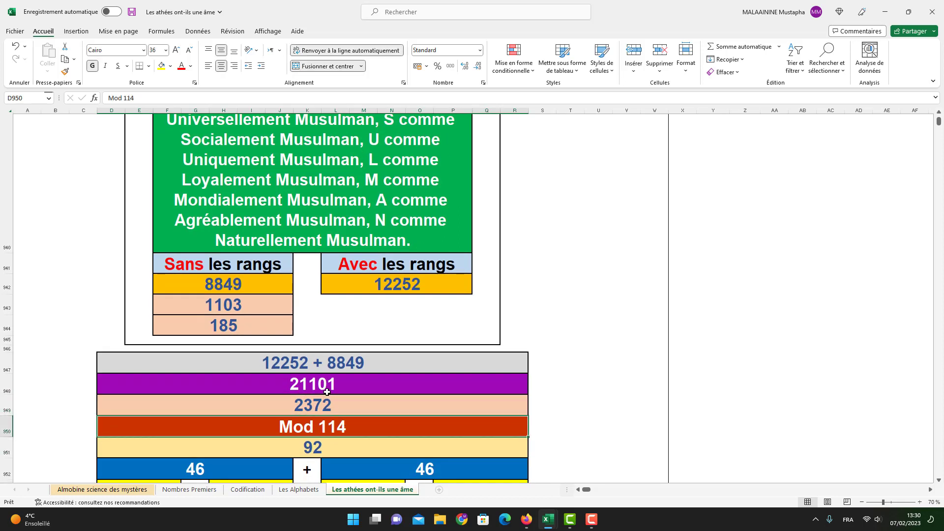
pyautogui.scroll(-1, 327, 392)
pyautogui.click(311, 421)
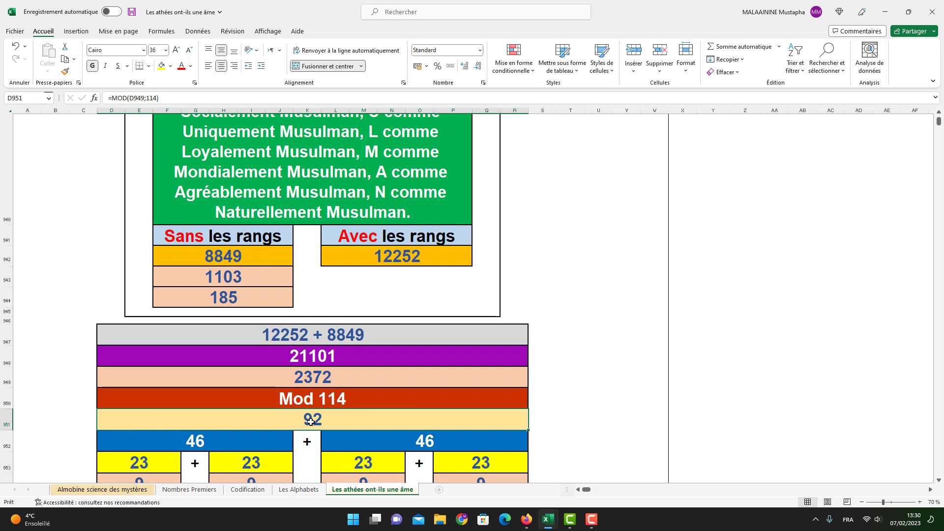
# - Compare the two blue halves in row 952 beneath the "Mod 114" result
pyautogui.scroll(-1, 308, 399)
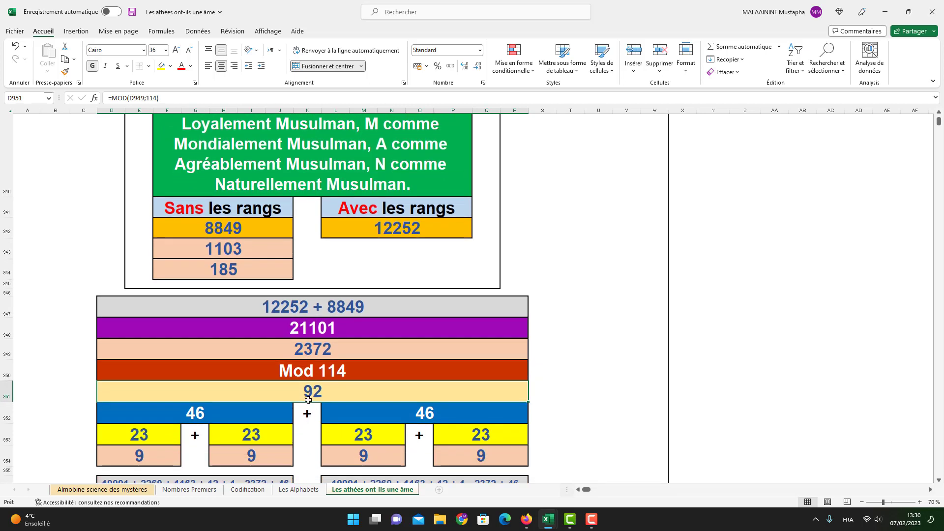
pyautogui.click(219, 418)
pyautogui.click(405, 413)
pyautogui.click(188, 416)
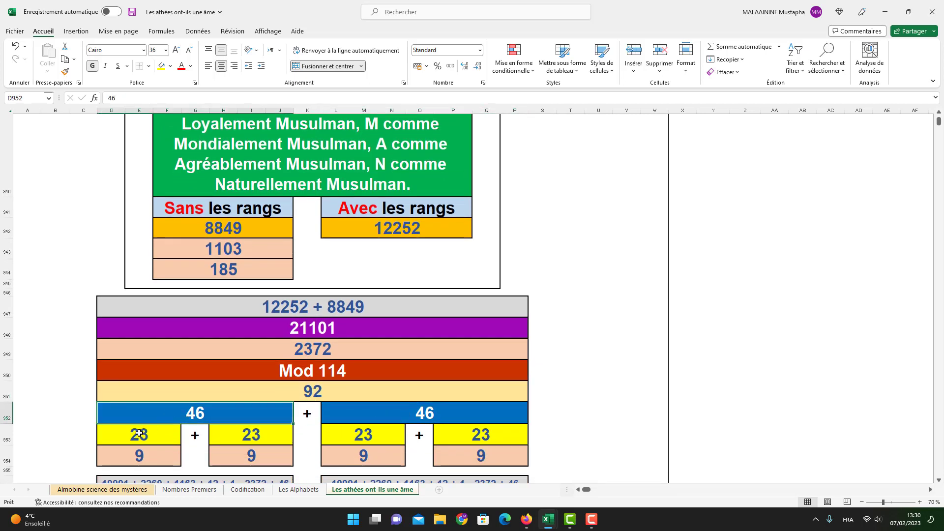
# - Check D953 and D954, and trace the D957 formula to D934, D932, C928, D949 and D952
pyautogui.click(142, 432)
pyautogui.click(138, 449)
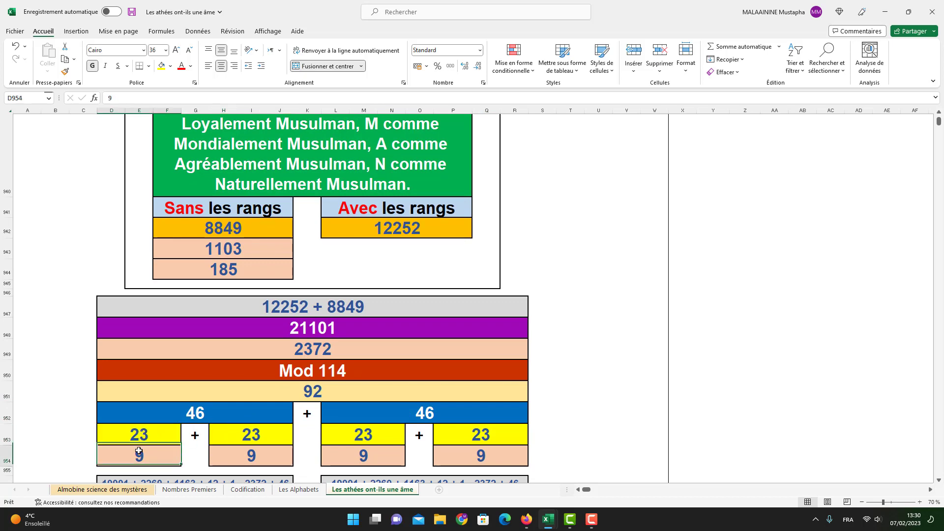
pyautogui.scroll(-3, 305, 428)
pyautogui.click(195, 417)
pyautogui.doubleClick(195, 417)
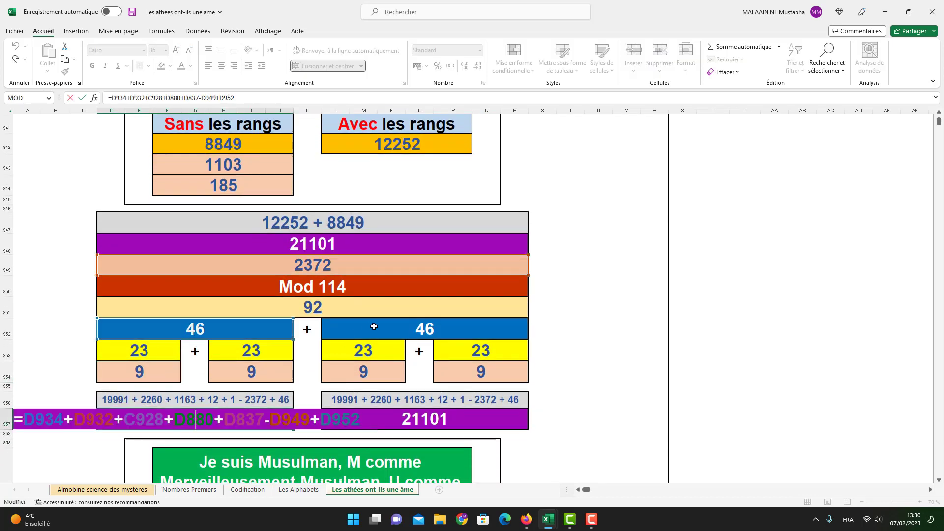
pyautogui.scroll(5, 374, 327)
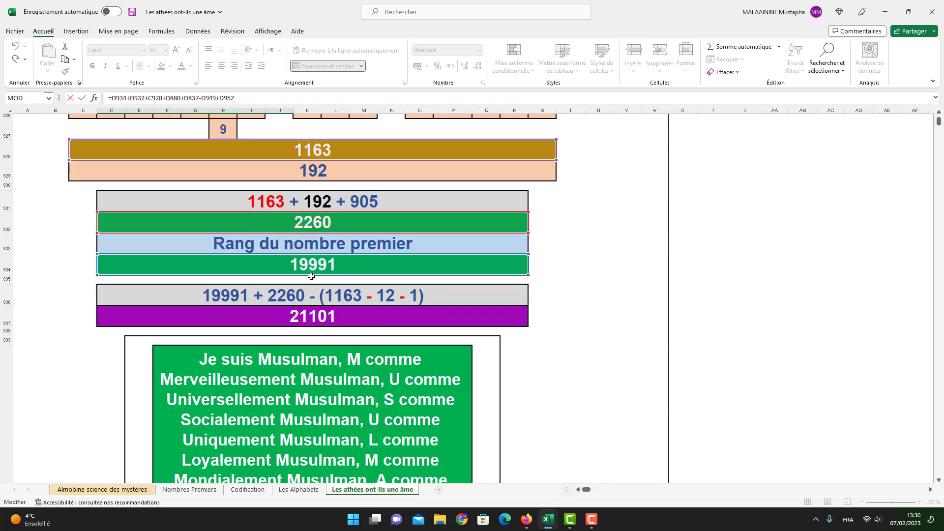
pyautogui.scroll(2, 311, 277)
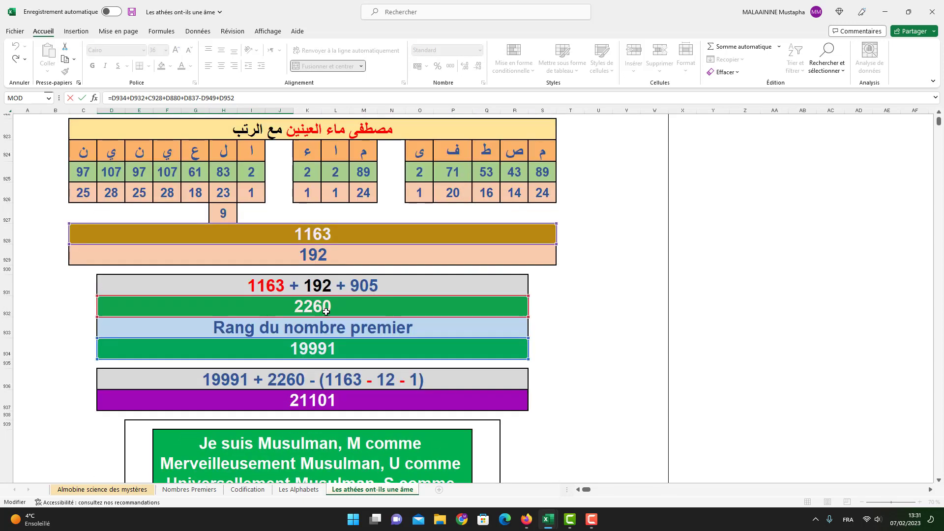
pyautogui.scroll(3, 326, 311)
pyautogui.scroll(4, 314, 320)
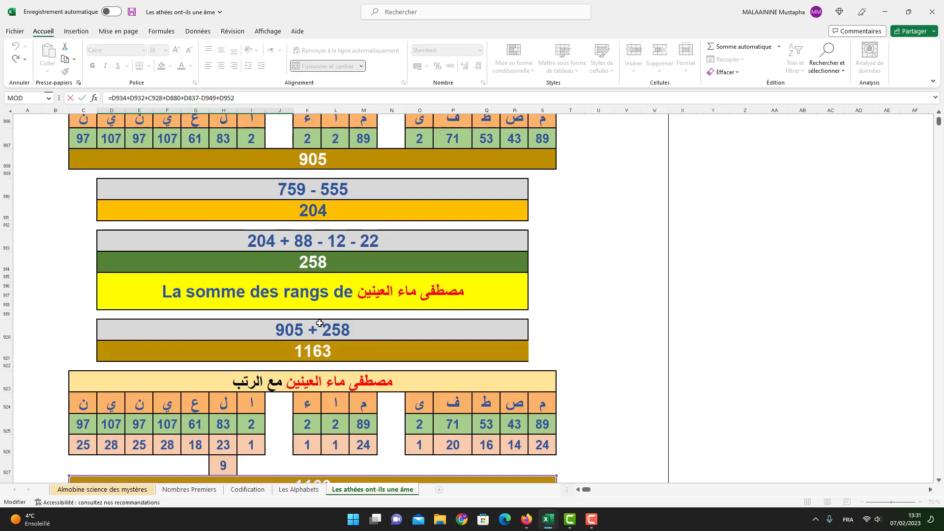
pyautogui.scroll(-5, 336, 303)
pyautogui.scroll(-7, 330, 290)
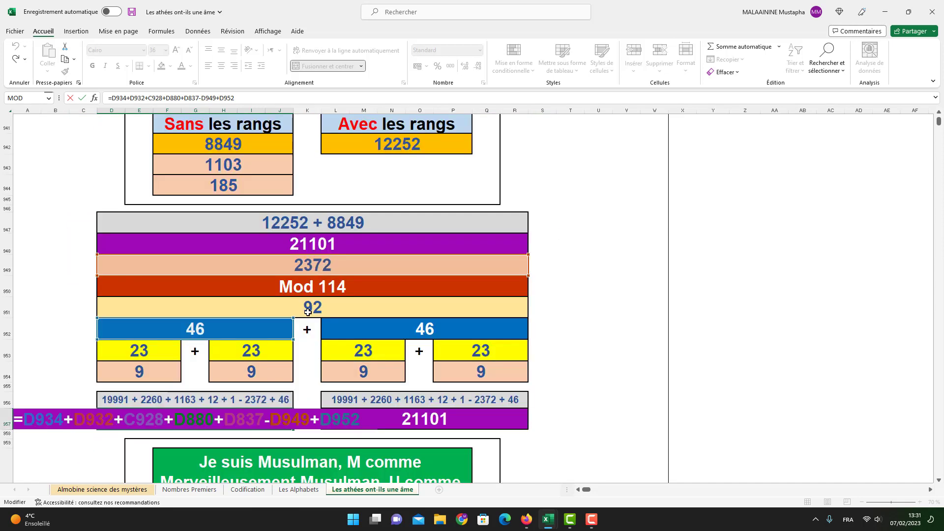
pyautogui.scroll(-1, 307, 313)
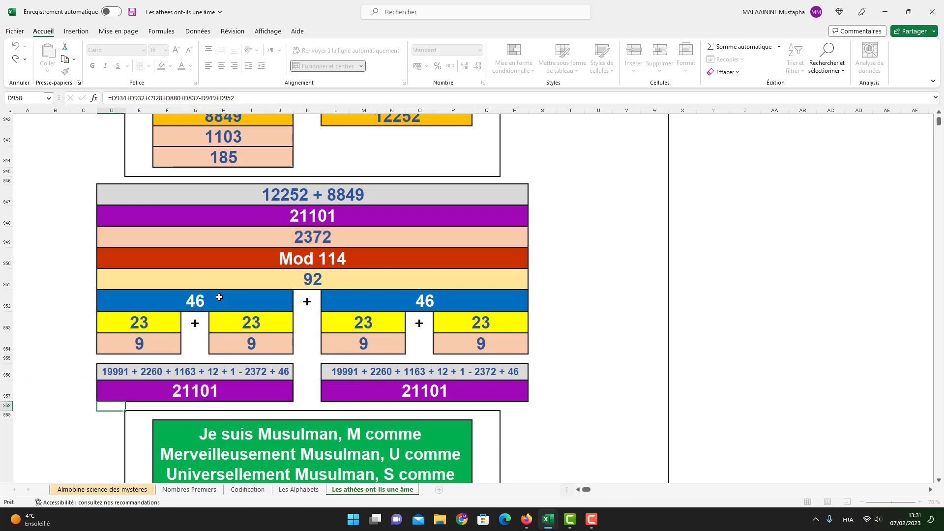
pyautogui.press('Return')
# - Check the D968 sum under "12252 + 8849", the "Mod 114" label in D970 and the MOD 23 formula in L971
pyautogui.scroll(-5, 429, 381)
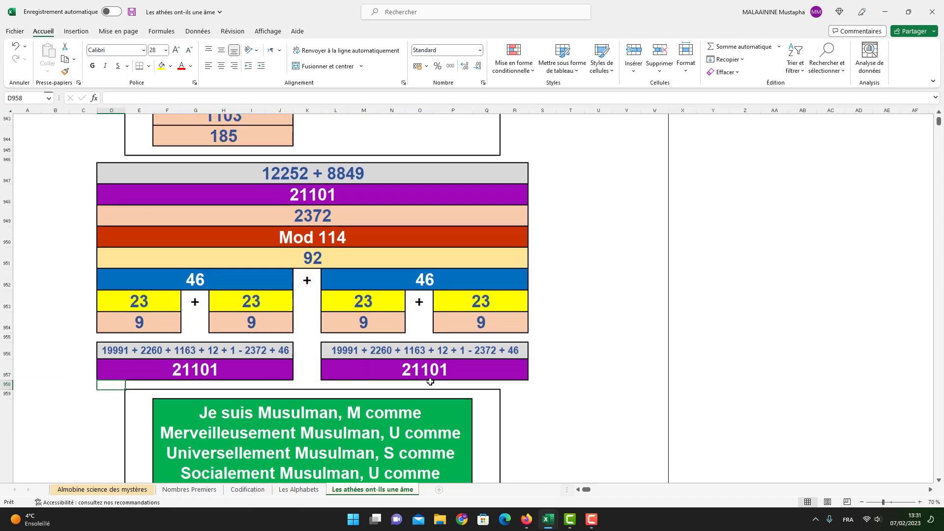
pyautogui.click(317, 462)
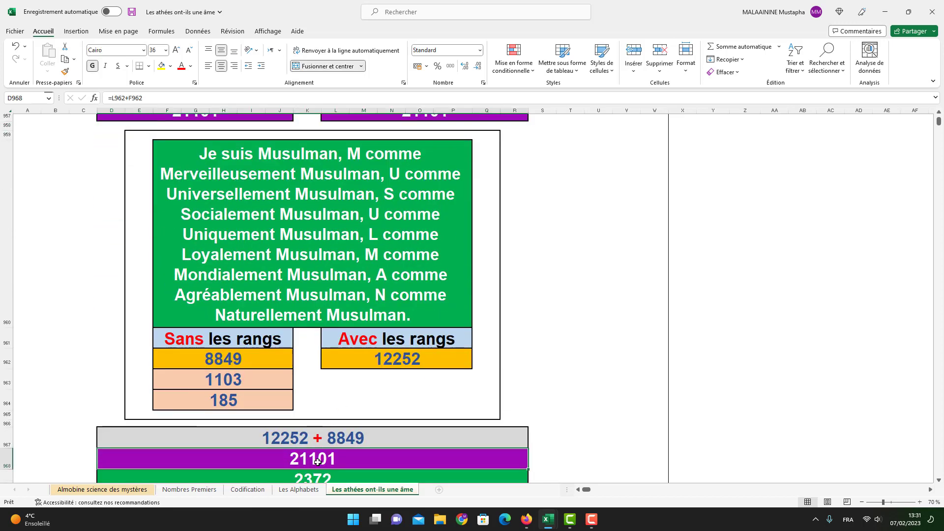
pyautogui.scroll(-1, 325, 460)
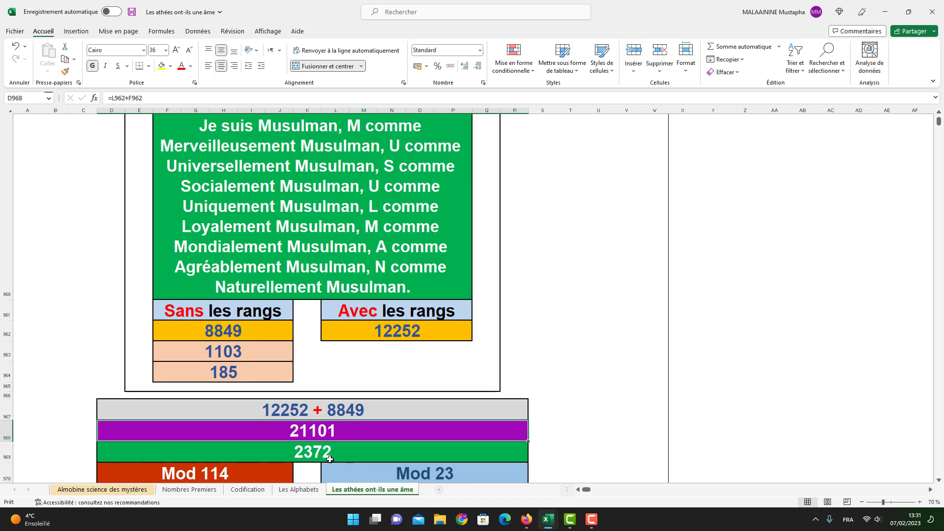
pyautogui.scroll(-1, 328, 459)
pyautogui.click(242, 420)
pyautogui.scroll(-1, 441, 421)
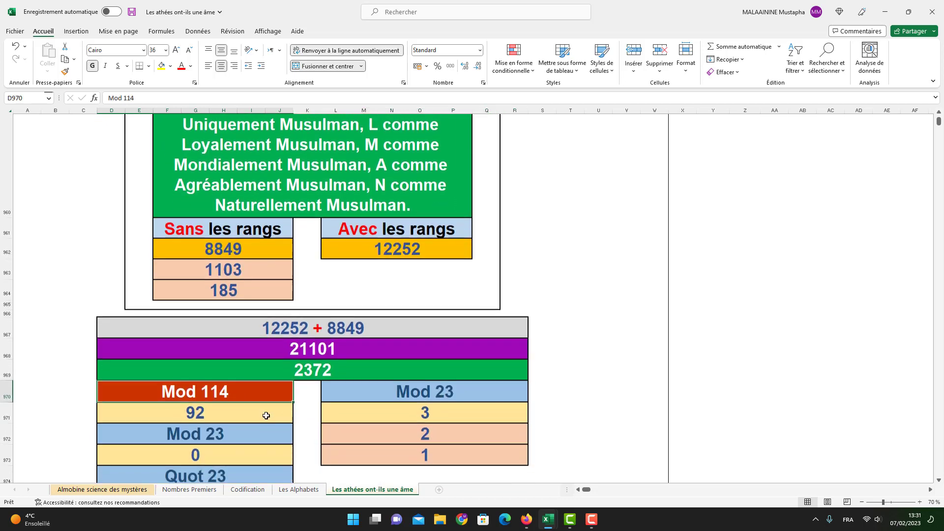
pyautogui.click(394, 415)
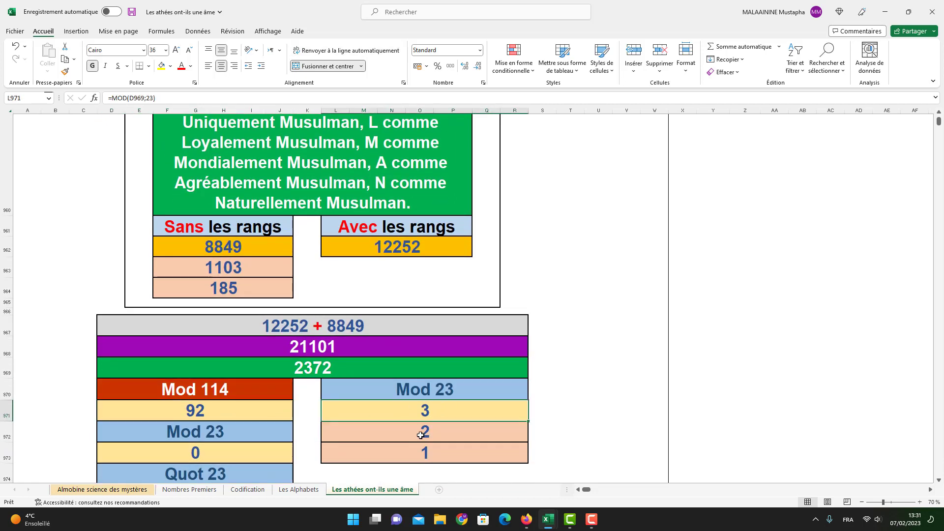
pyautogui.scroll(-1, 423, 433)
# - Inspect the "Mod 23" and "Quot 23" cells D972 to D975, comparing them with the Mod 114 formula in D971
pyautogui.click(225, 376)
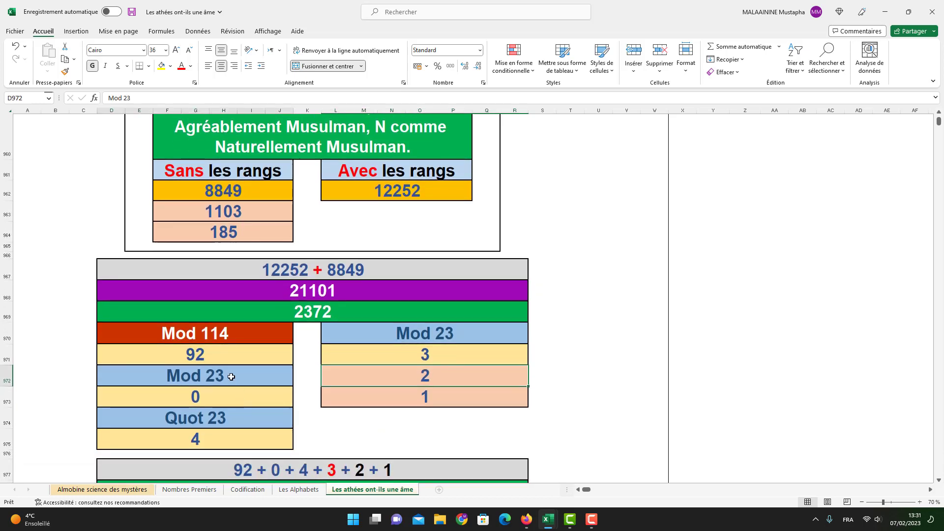
pyautogui.click(212, 401)
pyautogui.click(204, 354)
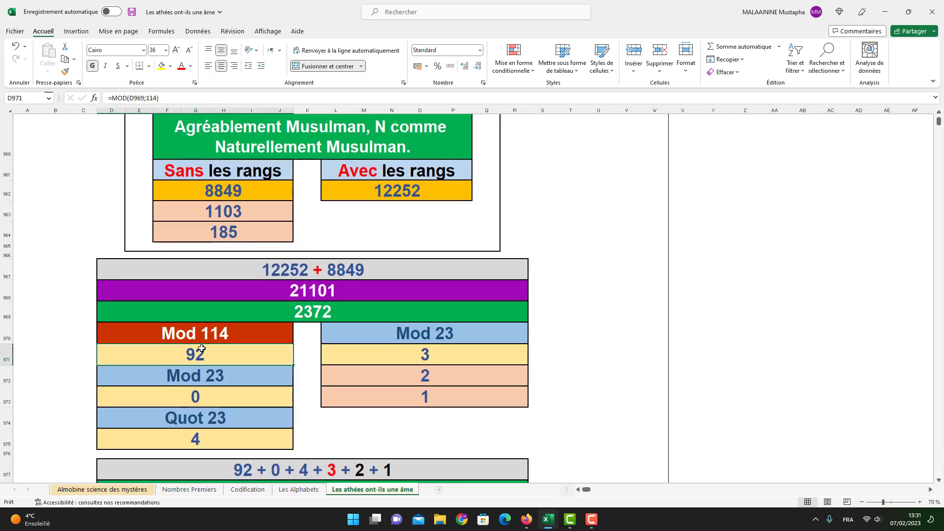
pyautogui.click(209, 418)
pyautogui.click(191, 448)
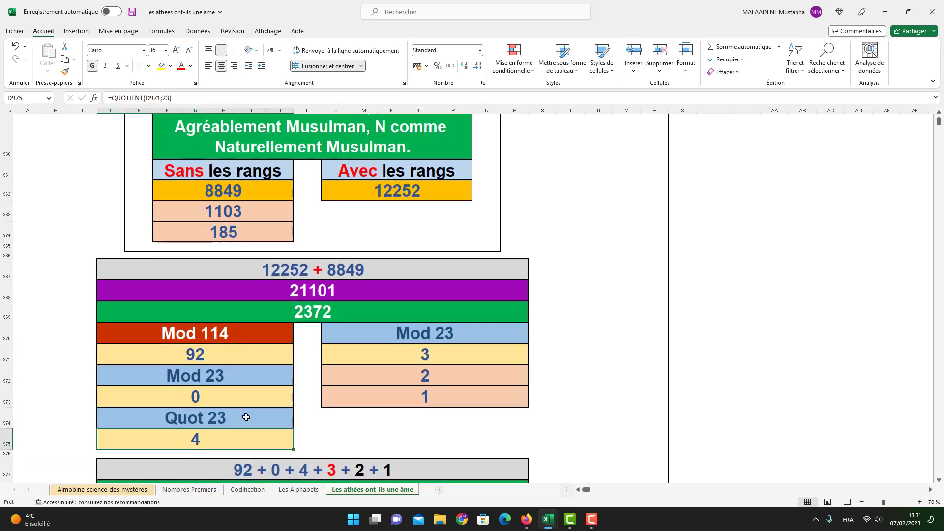
# - Look ahead to the "Dieu" label in I995, and compare the repeated 12252 + 8849 calculations with the prime-rank block around rows 931 to 937
pyautogui.scroll(-1, 246, 417)
pyautogui.click(302, 460)
pyautogui.scroll(-7, 303, 467)
pyautogui.click(297, 344)
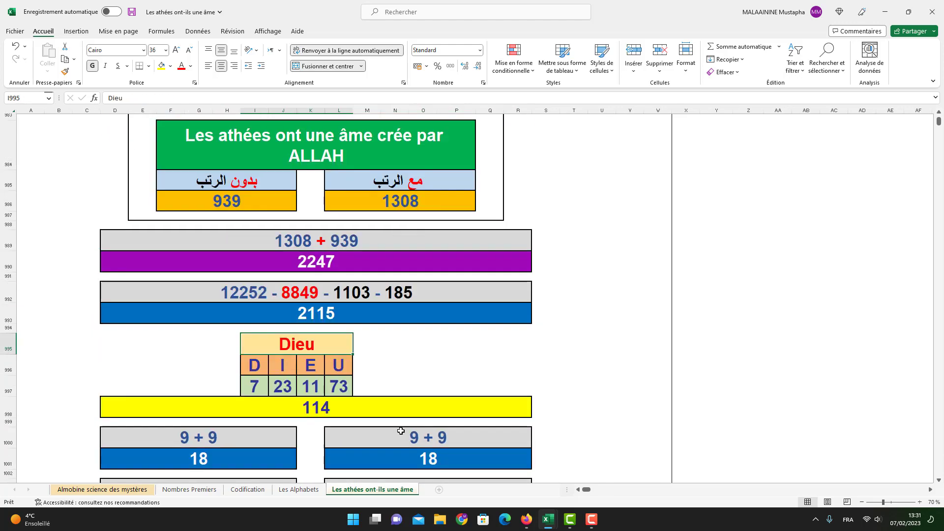
pyautogui.scroll(8, 401, 431)
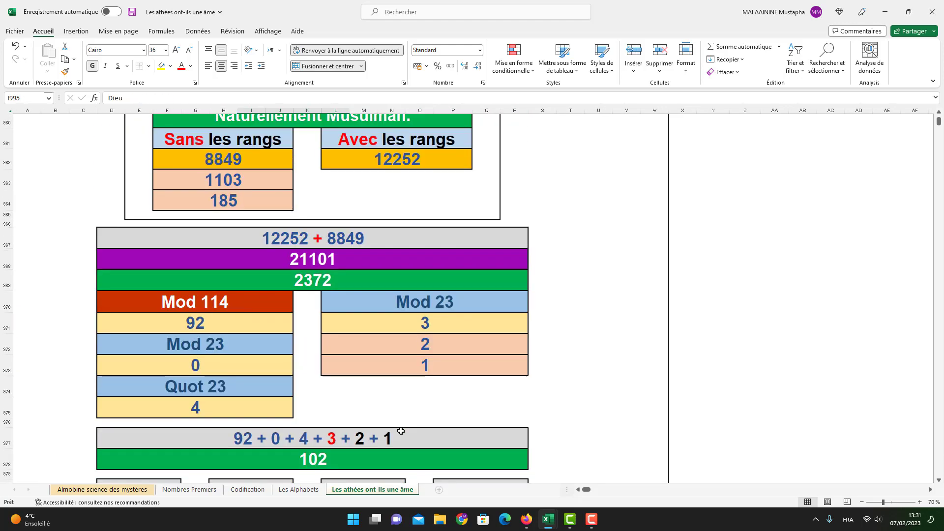
pyautogui.scroll(5, 401, 431)
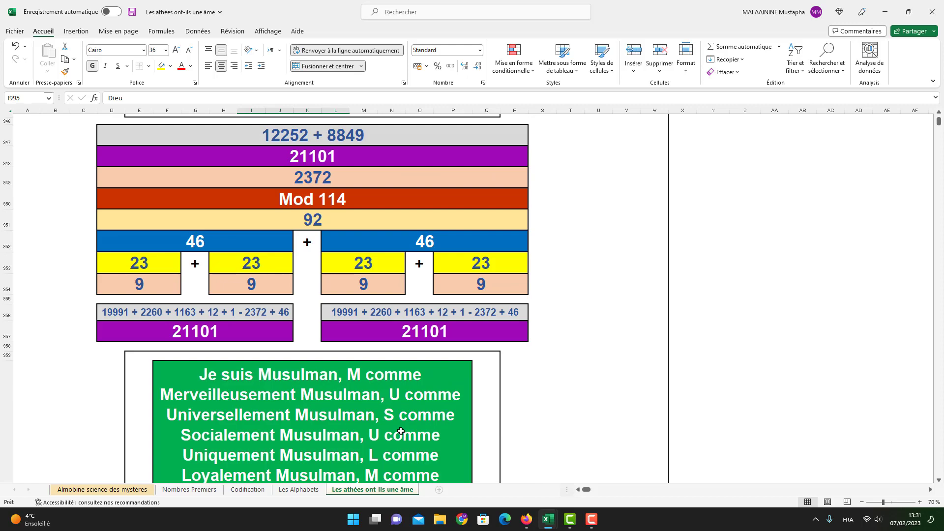
pyautogui.scroll(7, 400, 431)
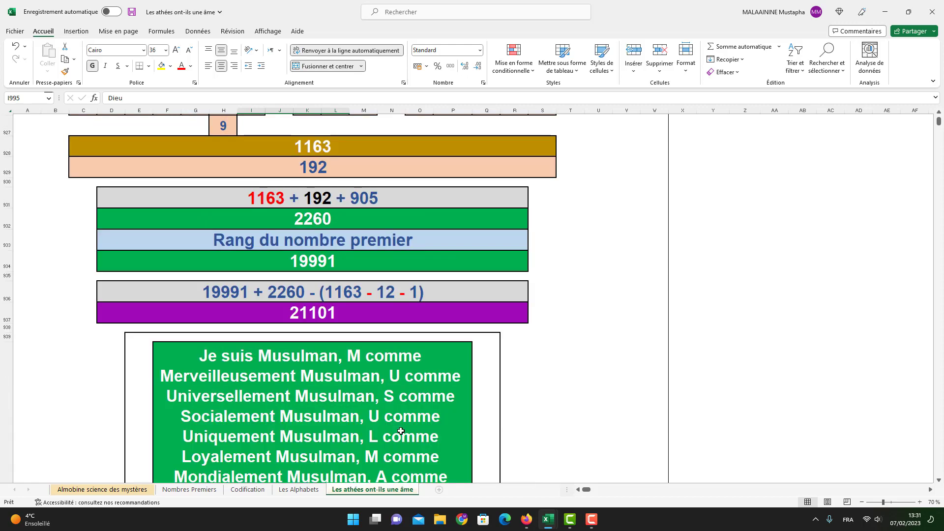
pyautogui.scroll(-8, 401, 430)
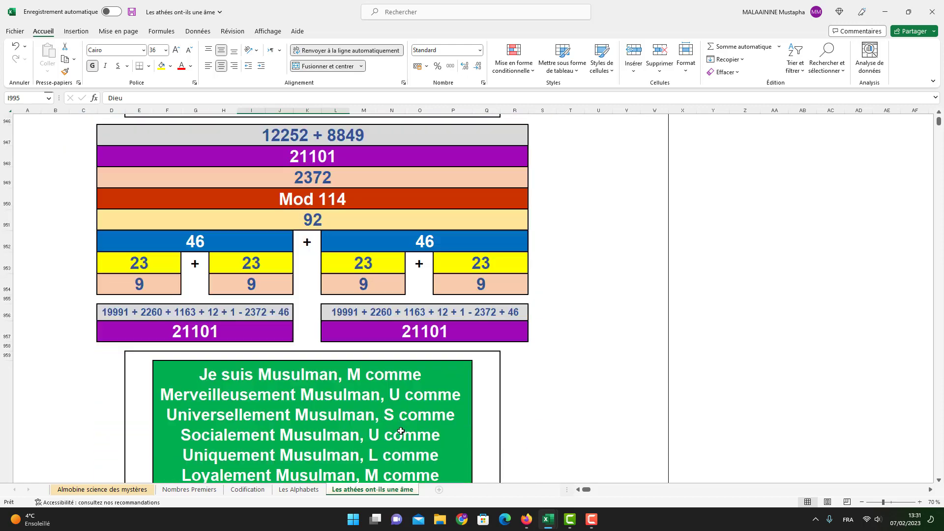
pyautogui.scroll(-4, 401, 430)
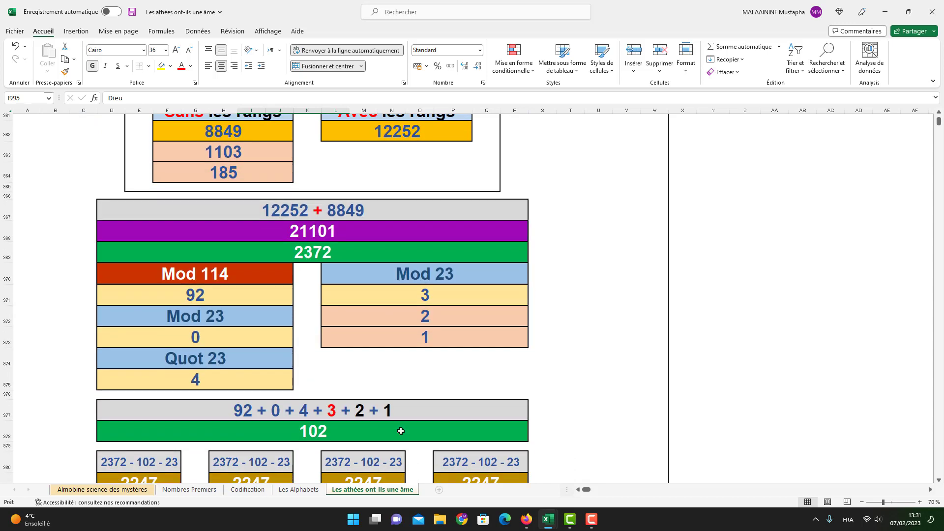
# - Inspect the SOMME formula in D978 and its source range D971:R975
pyautogui.click(331, 429)
pyautogui.doubleClick(332, 430)
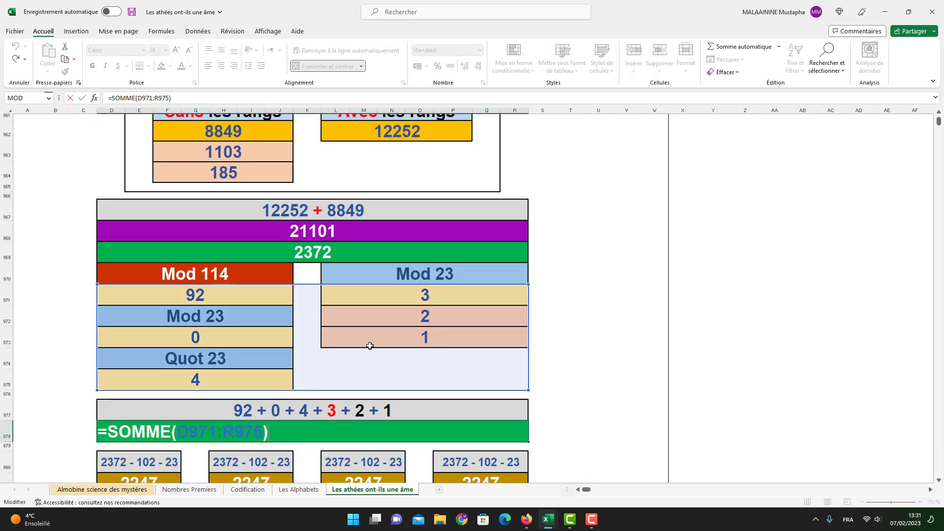
pyautogui.press('Return')
pyautogui.scroll(-1, 369, 346)
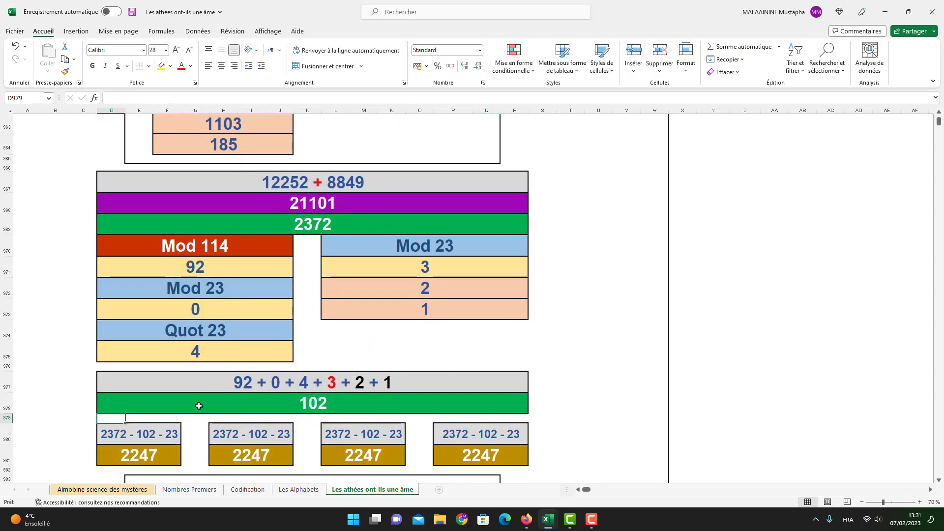
# - Trace the D981 formula to D969, D978 and D953, and check the matching formulas in H981, L981 and P981
pyautogui.doubleClick(145, 453)
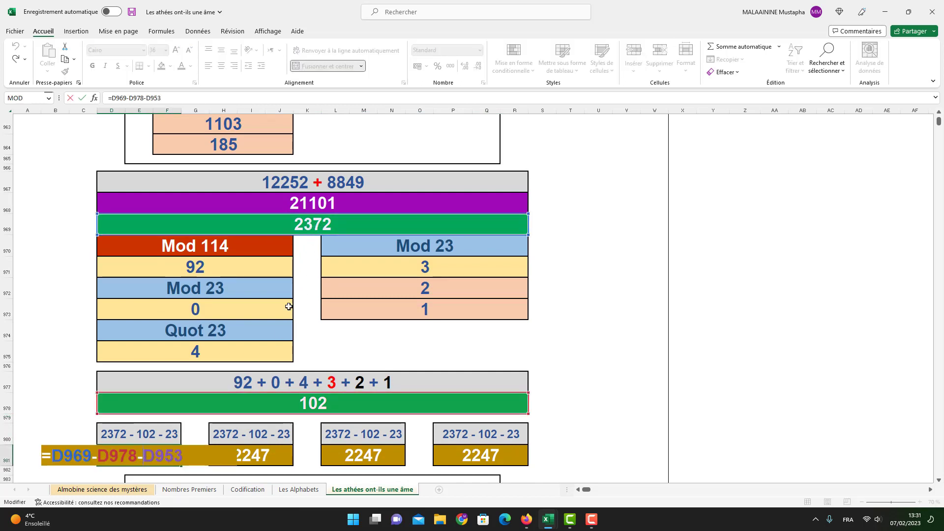
pyautogui.scroll(7, 393, 371)
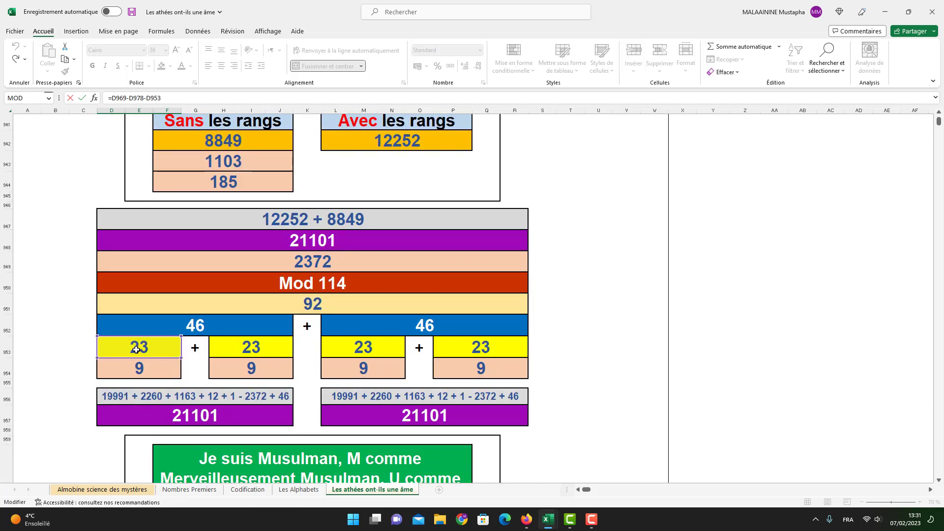
pyautogui.press('Return')
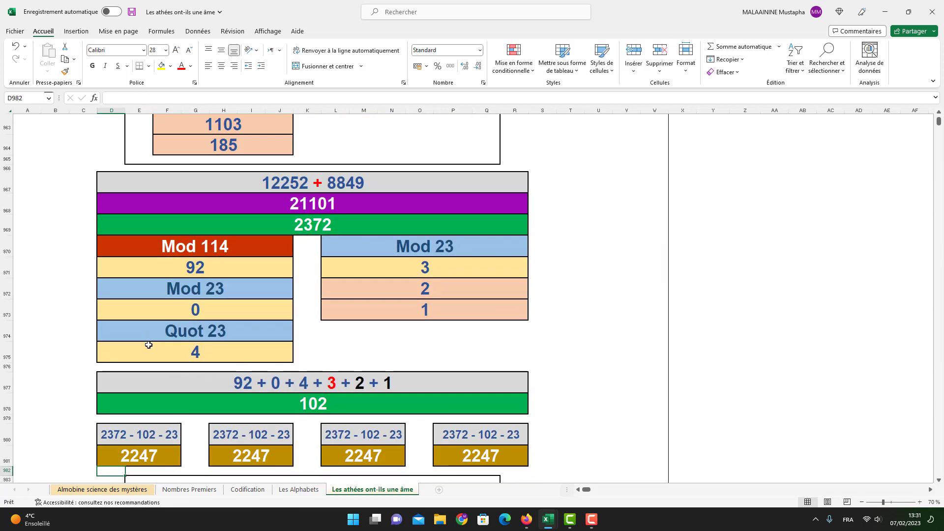
pyautogui.click(137, 453)
pyautogui.click(247, 453)
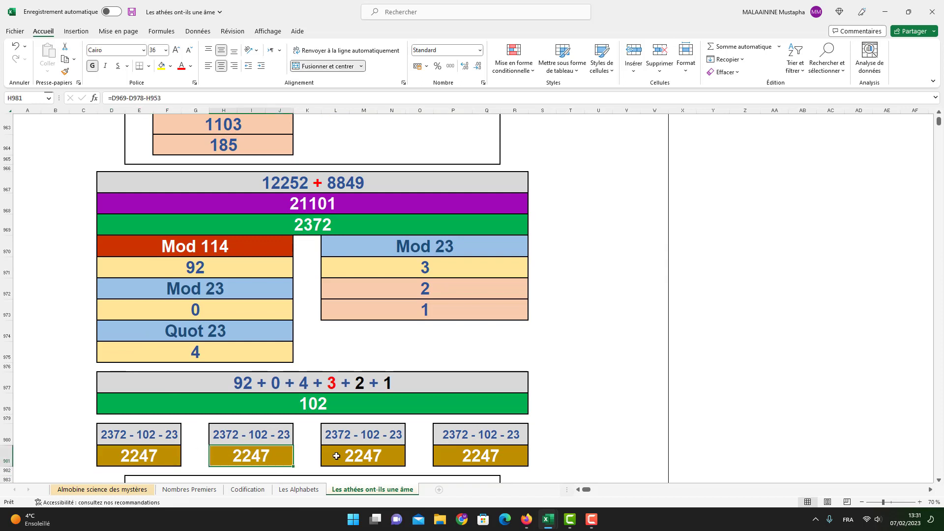
pyautogui.click(335, 454)
pyautogui.click(468, 463)
pyautogui.scroll(-4, 467, 463)
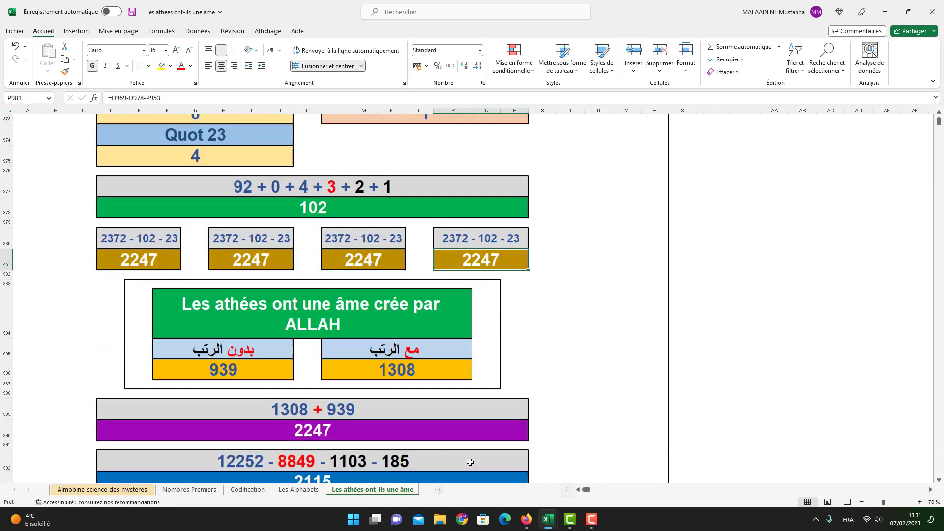
# - Copy the purple format of D990 onto D981 and apply a border to that cell
pyautogui.click(310, 431)
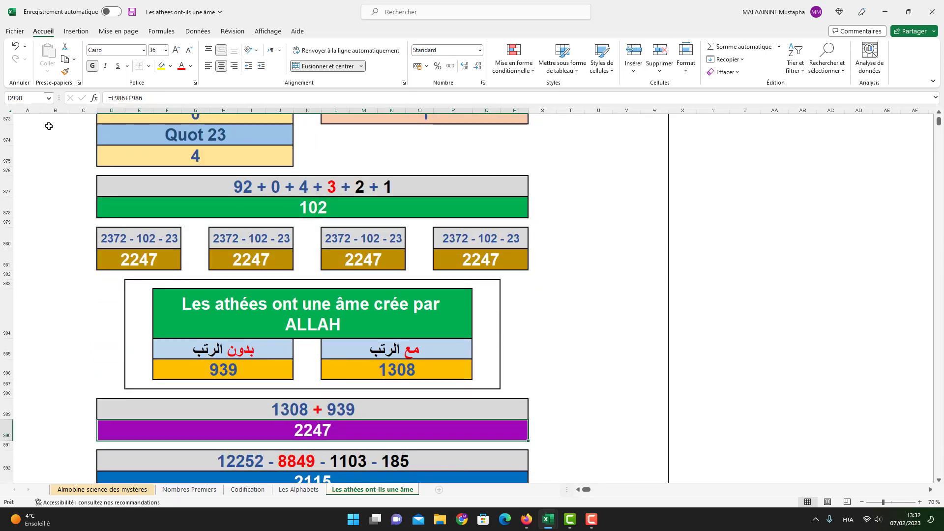
pyautogui.click(64, 74)
pyautogui.click(125, 258)
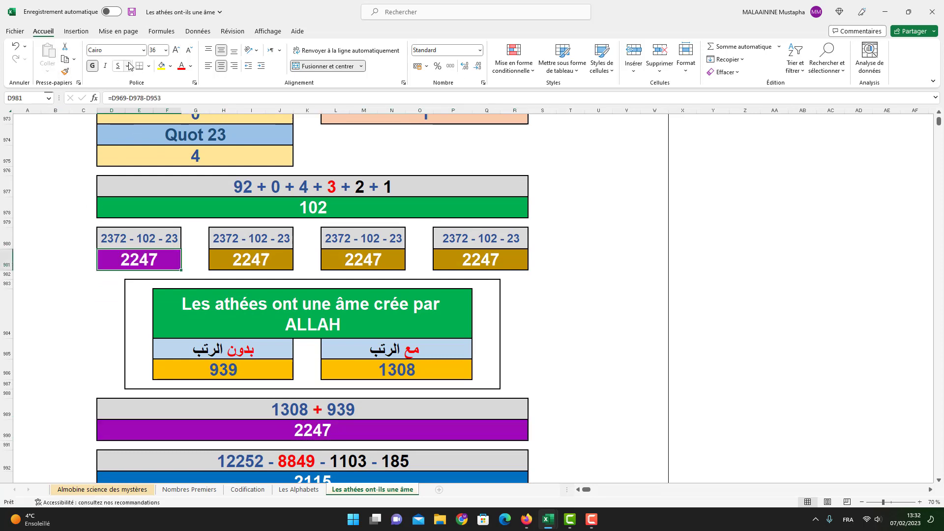
pyautogui.click(148, 66)
pyautogui.click(196, 192)
# - Copy the format of D981 onto H981, L981 and P981 with the format painter
pyautogui.doubleClick(64, 74)
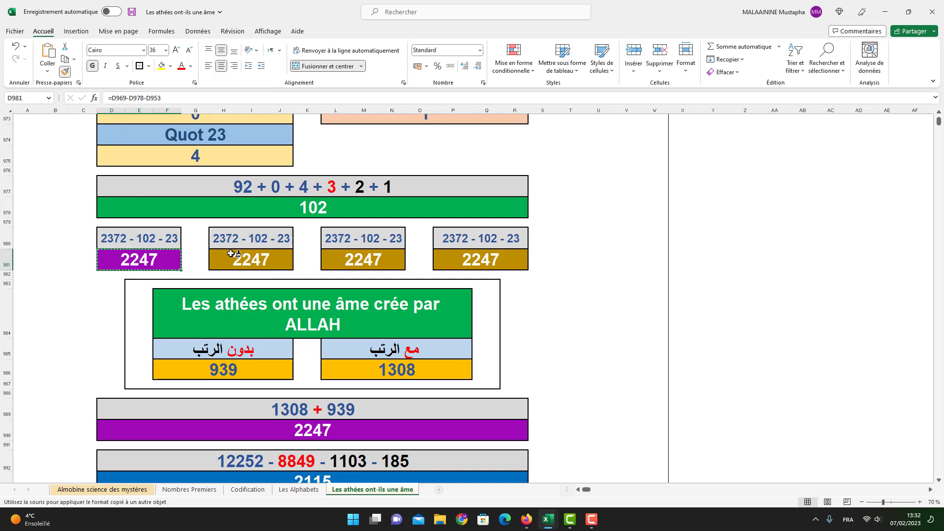
pyautogui.click(250, 259)
pyautogui.click(363, 259)
pyautogui.click(488, 264)
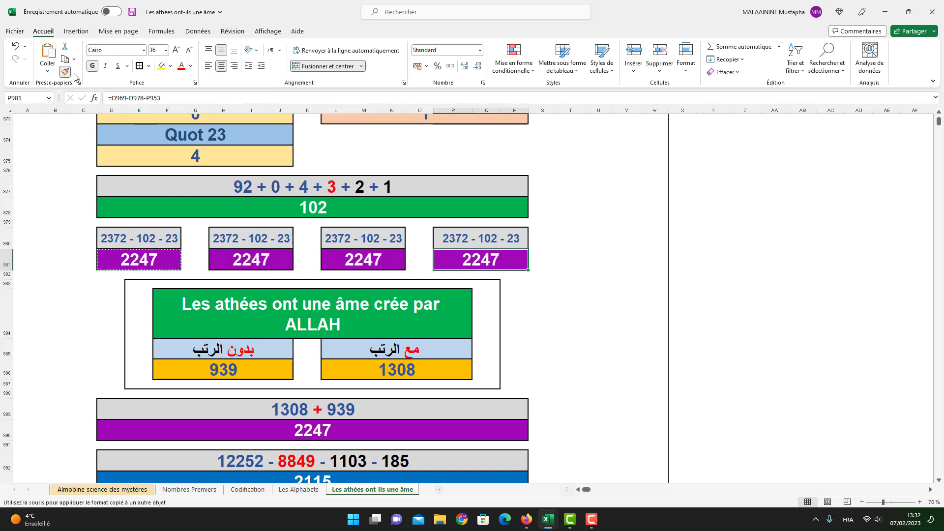
pyautogui.press('Escape')
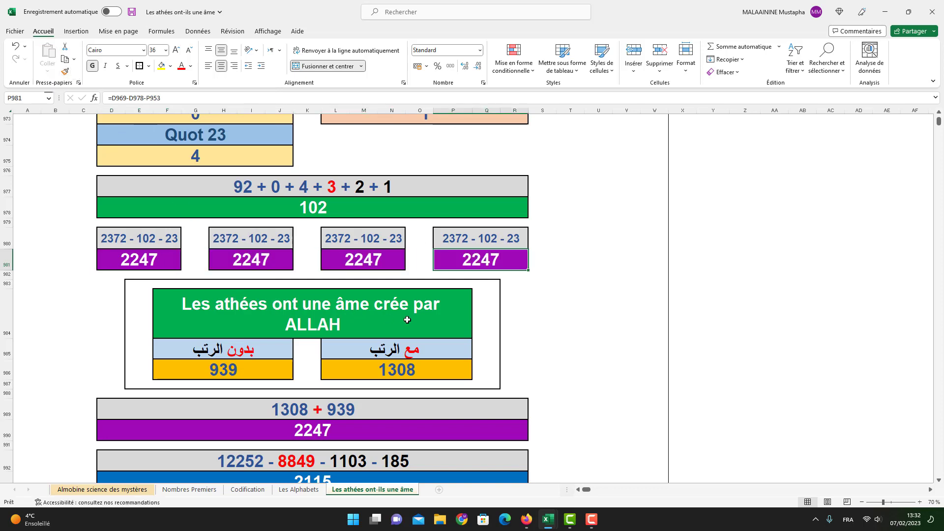
# - Check the formula in D990 and trace the D993 formula to its source cells L962, F962, F963 and F964
pyautogui.click(299, 428)
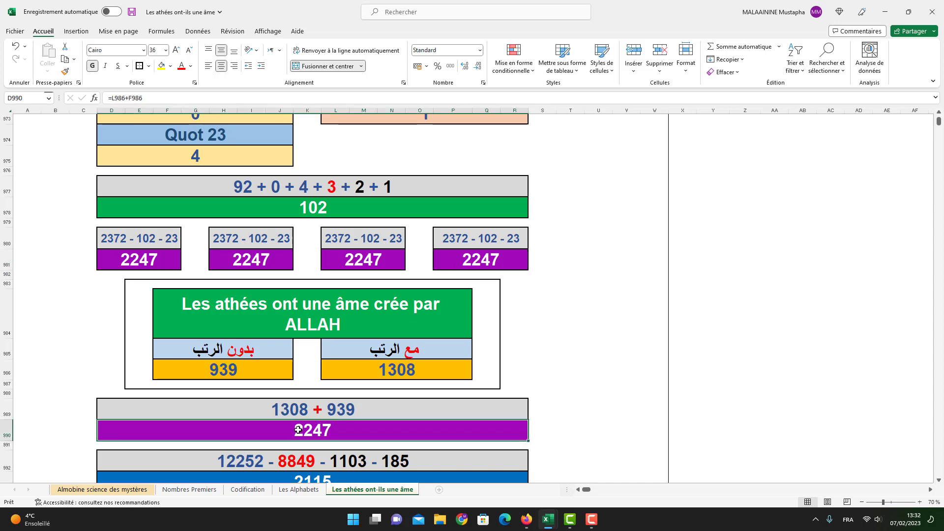
pyautogui.scroll(-1, 298, 429)
pyautogui.click(298, 429)
pyautogui.doubleClick(299, 430)
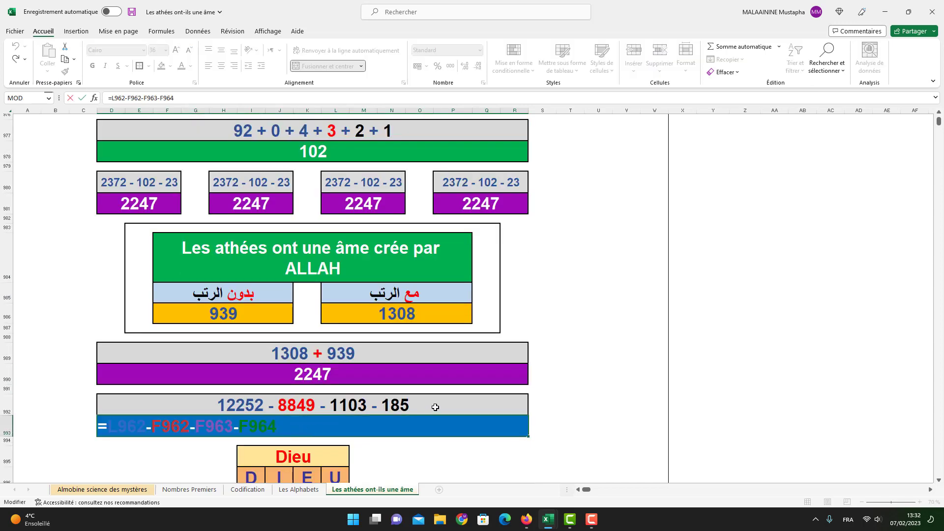
pyautogui.scroll(6, 435, 407)
pyautogui.scroll(3, 435, 408)
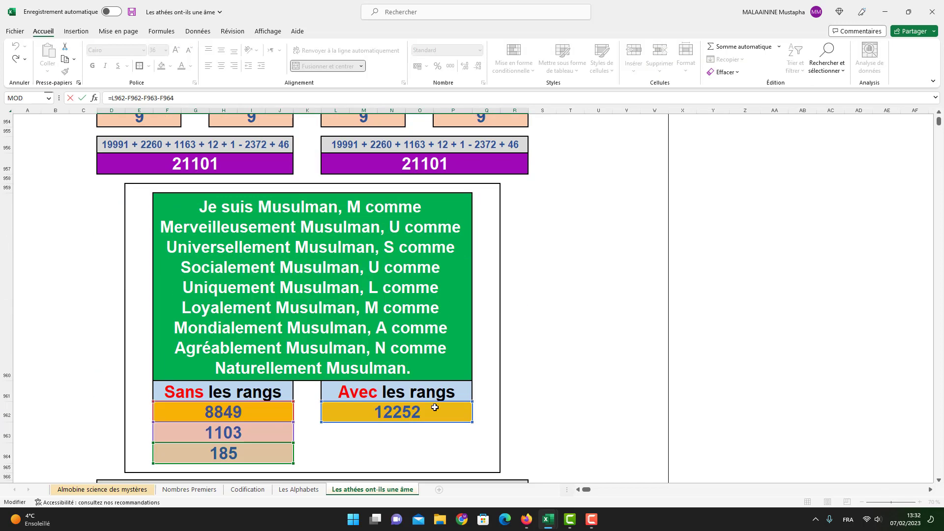
pyautogui.scroll(2, 435, 407)
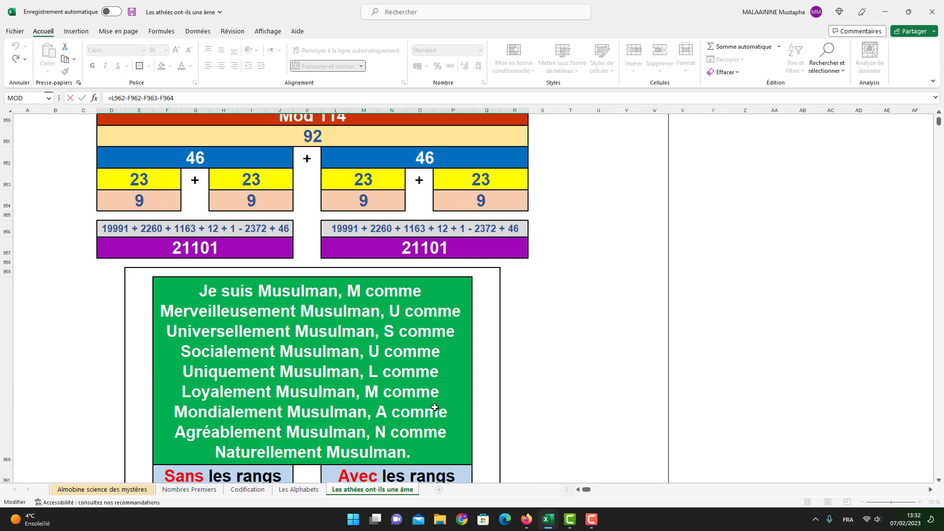
pyautogui.scroll(-4, 436, 407)
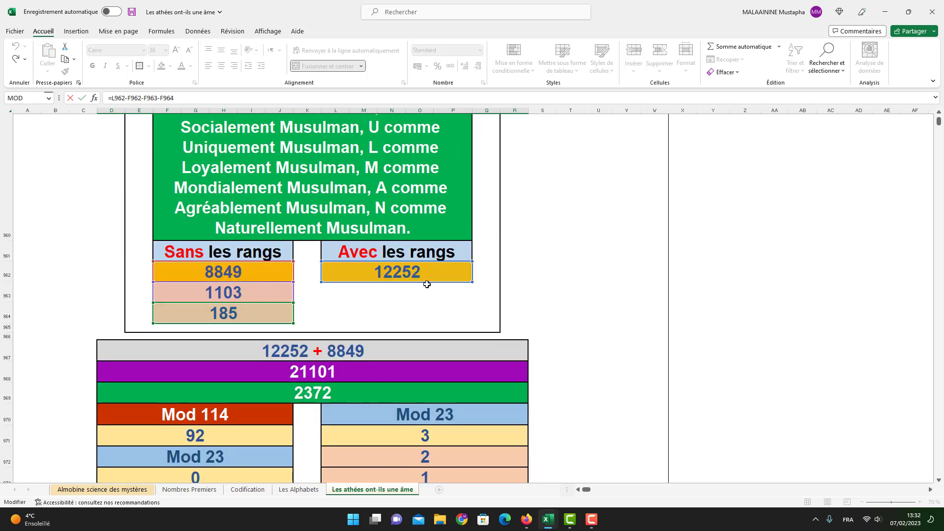
pyautogui.scroll(-9, 396, 318)
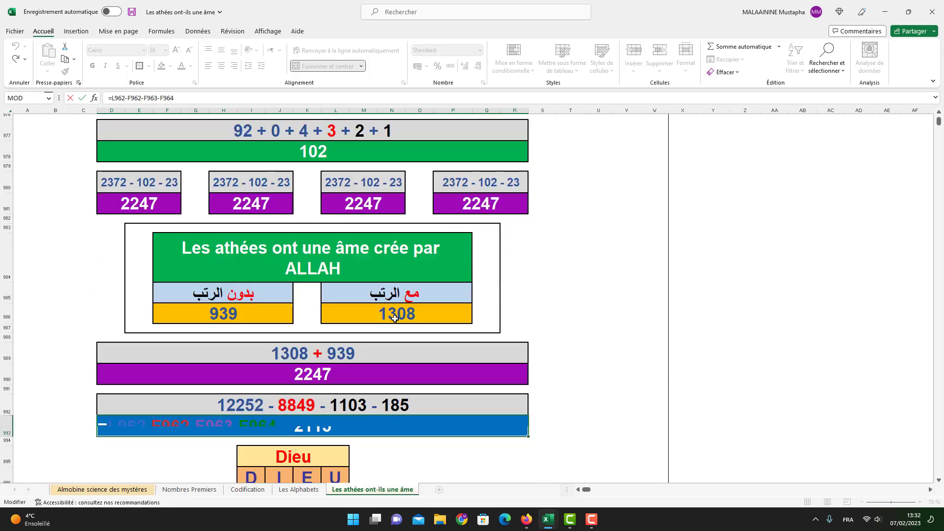
pyautogui.scroll(2, 398, 320)
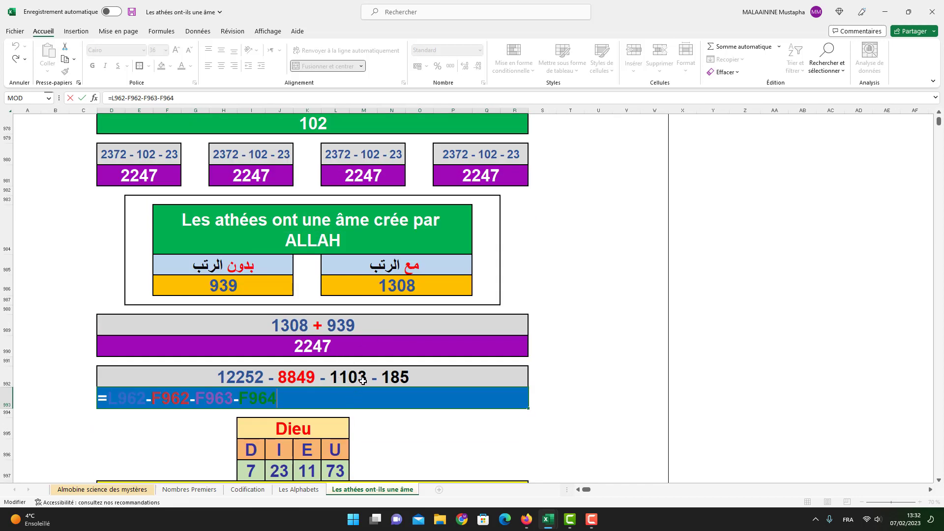
pyautogui.scroll(8, 362, 380)
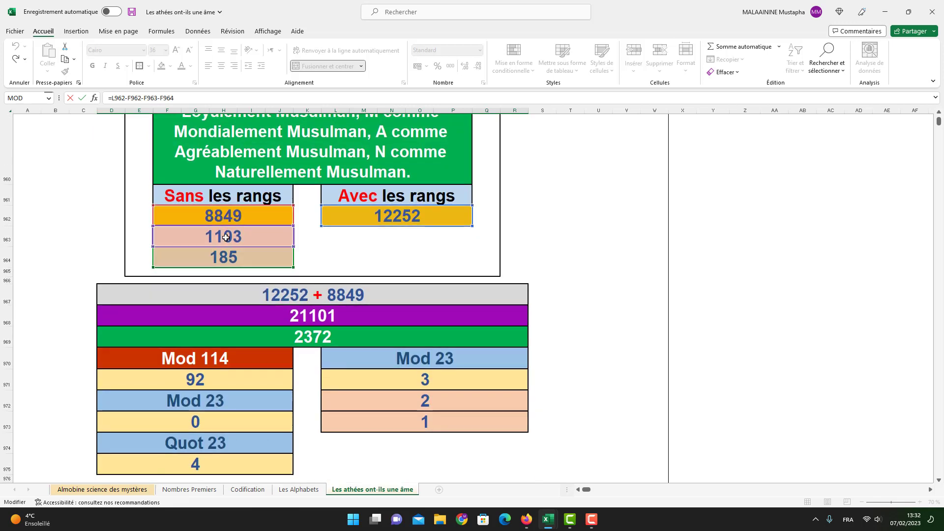
pyautogui.scroll(-7, 228, 259)
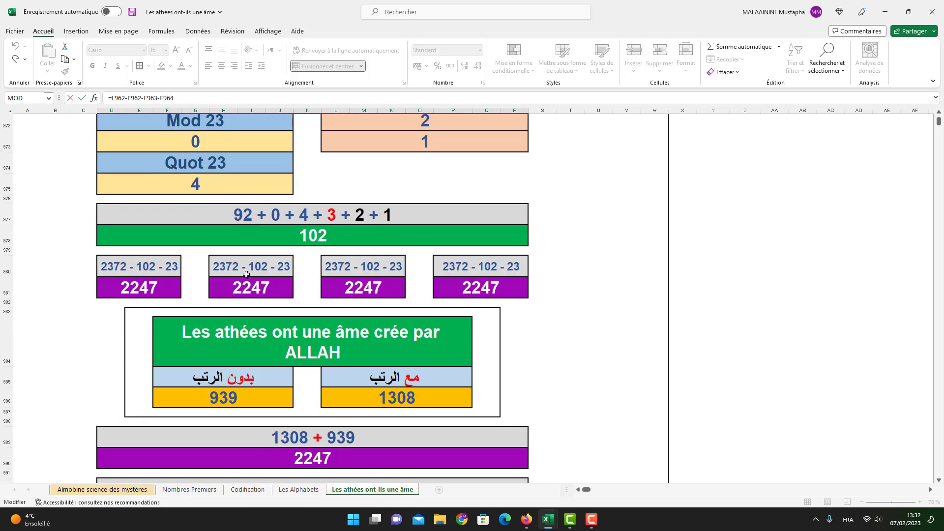
pyautogui.scroll(-1, 375, 281)
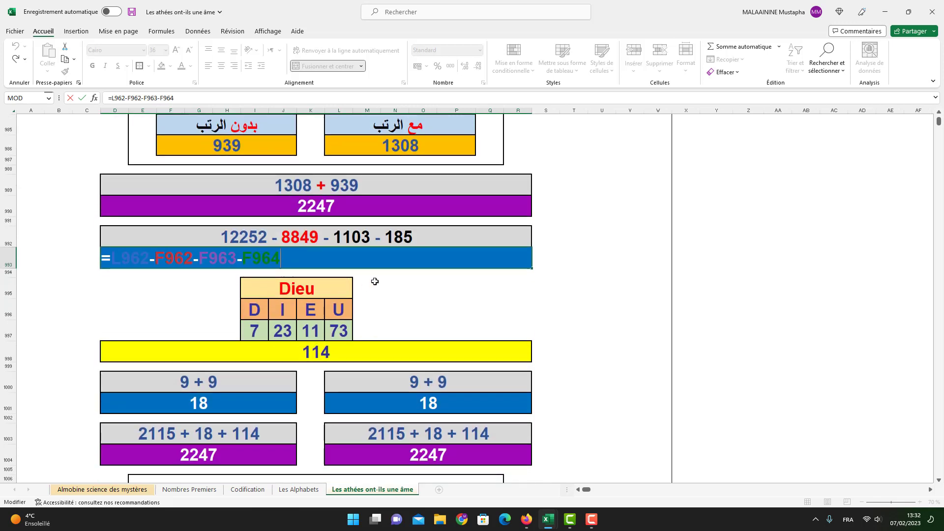
pyautogui.press('Return')
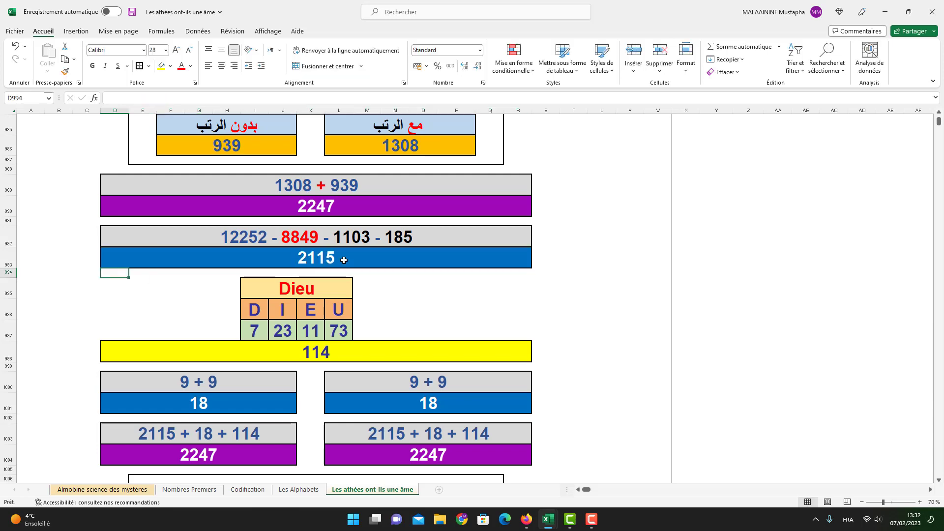
# - Highlight the Dieu block in rows 995 to 998 and trace the D1001 formula to D954 and H954
pyautogui.moveTo(159, 292); pyautogui.dragTo(236, 354)
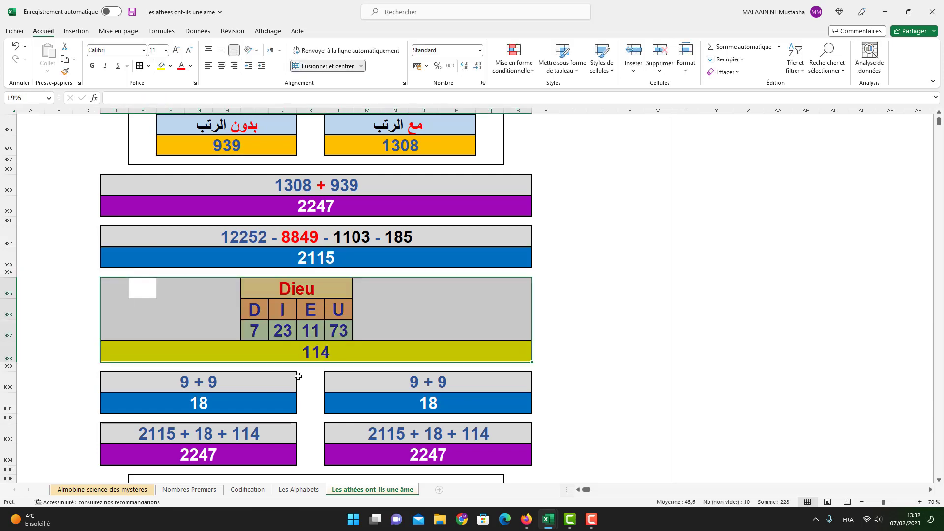
pyautogui.doubleClick(210, 403)
pyautogui.scroll(13, 211, 403)
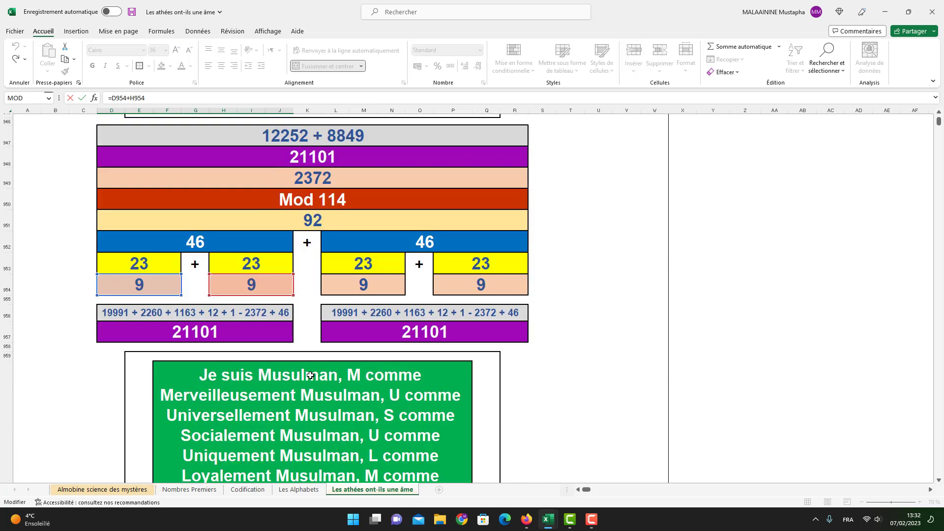
pyautogui.press('Return')
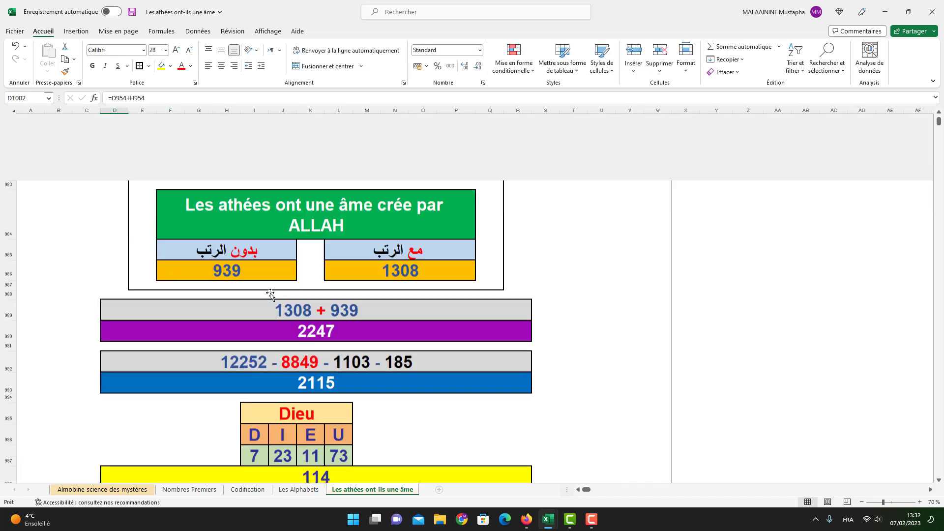
# - Trace the D1004 formula to D993, D998 and D1001, and compare it with the 1308 + 939 sum in rows 1012 to 1013
pyautogui.scroll(-2, 240, 444)
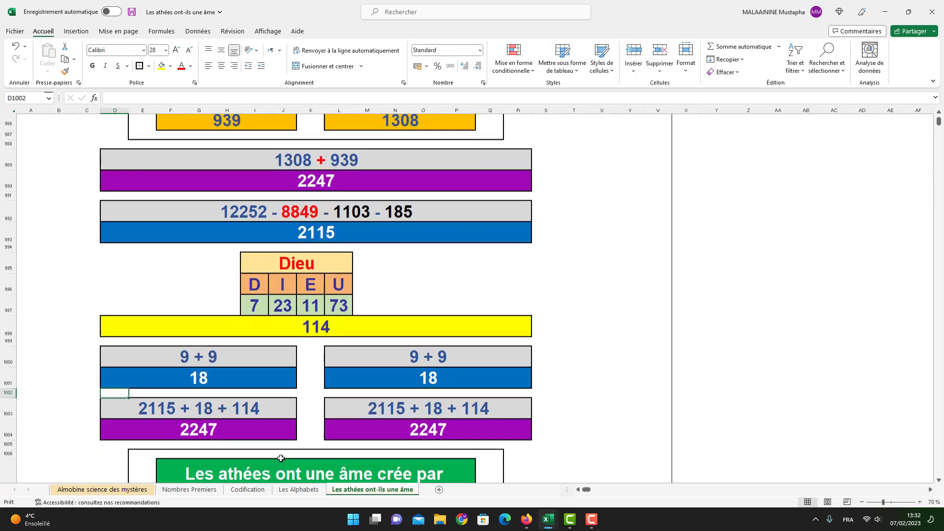
pyautogui.doubleClick(240, 433)
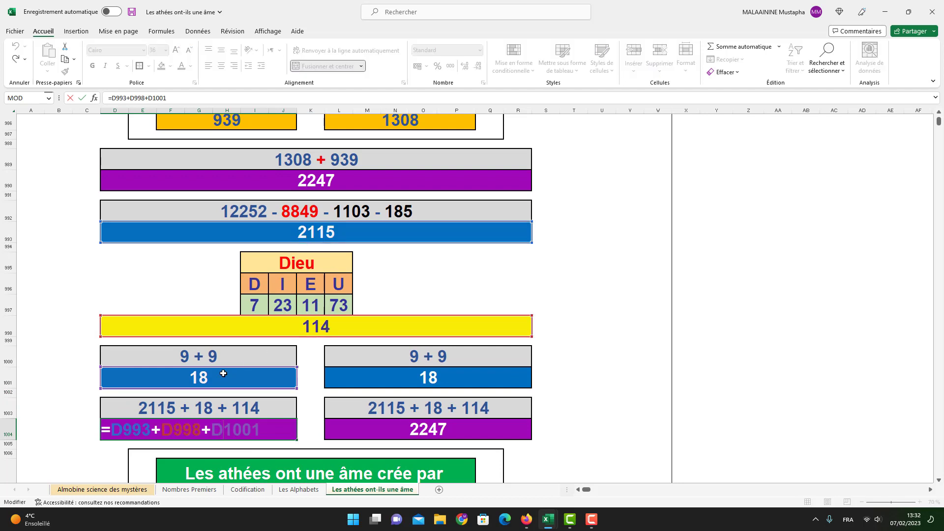
pyautogui.press('Return')
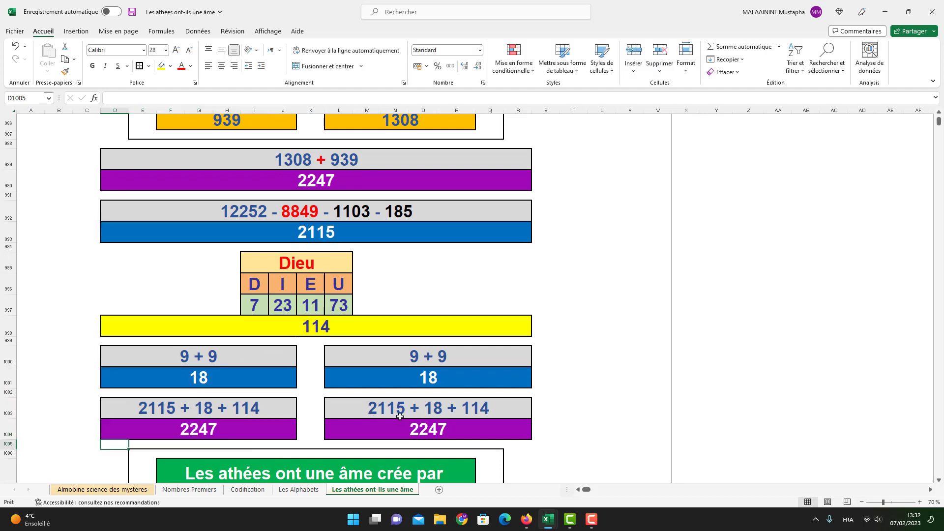
pyautogui.scroll(-4, 399, 417)
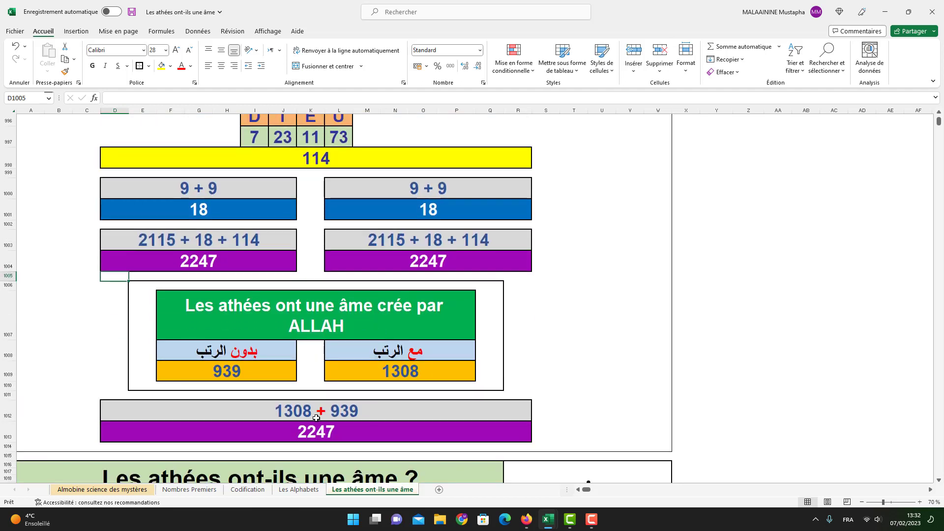